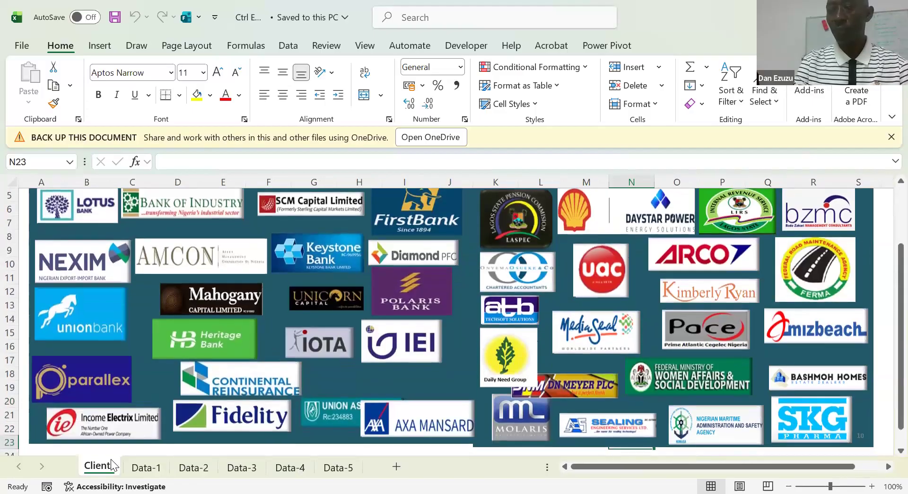
pyautogui.press('Down')
# Look over the client logos across the Clients sheet, from the OUR CLIENTS heading down to the last row
pyautogui.press('Right')
pyautogui.press('Right')
pyautogui.press('Right')
pyautogui.press('Right')
pyautogui.press('Right')
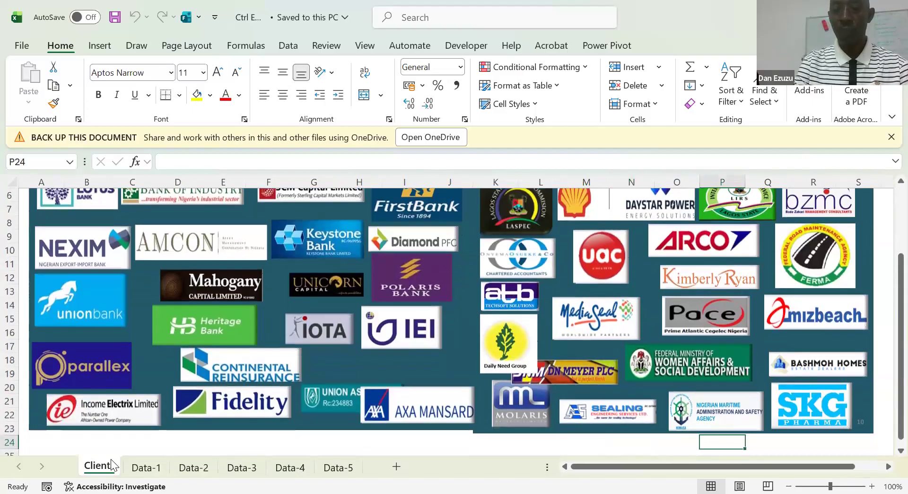
pyautogui.press('Right')
pyautogui.press('Right')
pyautogui.press('Right')
pyautogui.press('Right')
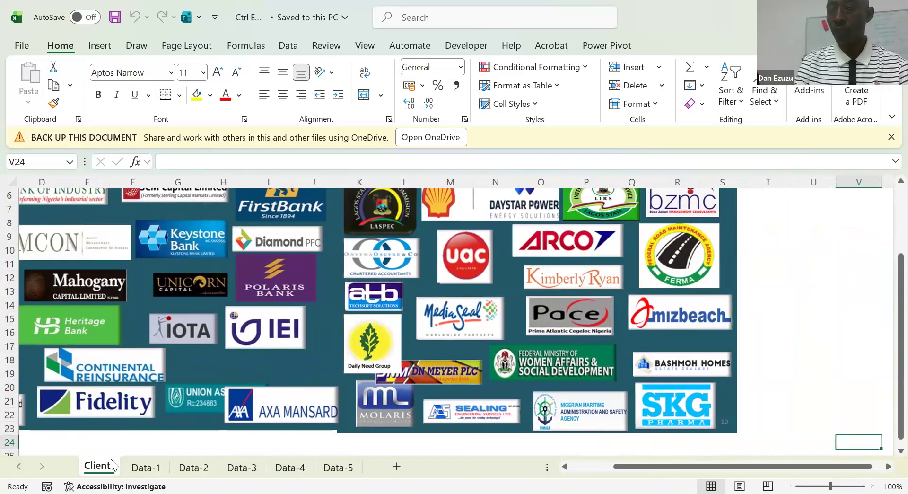
pyautogui.press('Right')
pyautogui.press('Left')
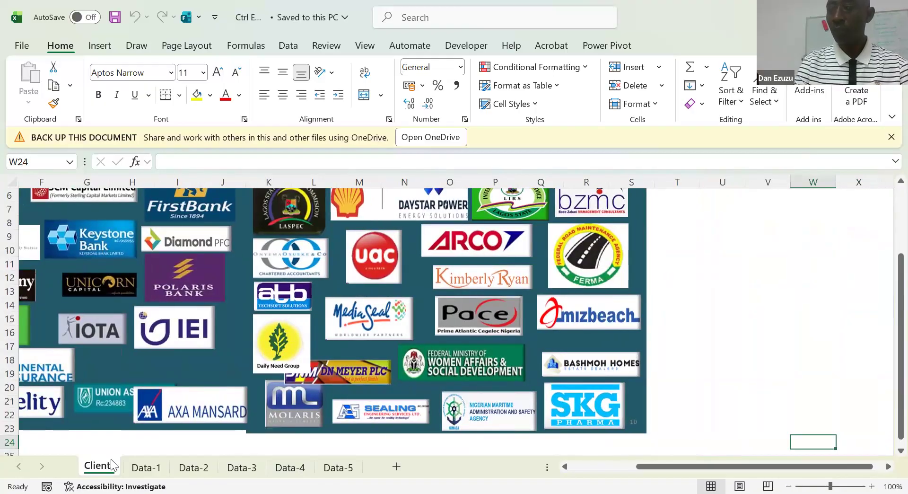
pyautogui.press('Left')
pyautogui.press('Left')
pyautogui.press('Left')
pyautogui.press('Left')
pyautogui.press('Left')
pyautogui.press('Left')
pyautogui.press('Left')
pyautogui.press('Left')
pyautogui.press('Left')
pyautogui.press('Left')
pyautogui.press('Left')
pyautogui.press('Left')
pyautogui.press('Left')
pyautogui.press('Left')
pyautogui.press('Left')
pyautogui.press('Left')
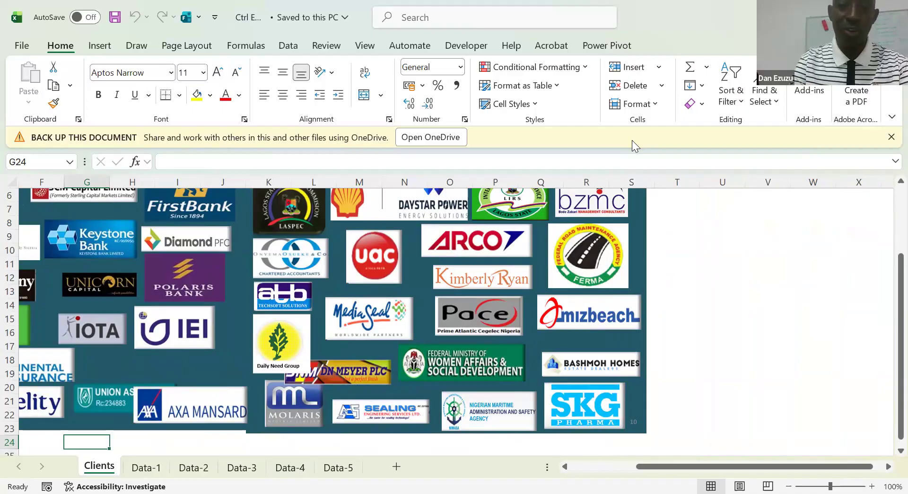
pyautogui.press('Up')
pyautogui.press('Up')
pyautogui.press('Up')
pyautogui.press('Up')
pyautogui.press('Up')
pyautogui.press('Up')
pyautogui.press('Up')
pyautogui.press('Up')
pyautogui.press('Up')
pyautogui.press('Up')
pyautogui.press('Up')
pyautogui.press('Up')
pyautogui.press('Up')
pyautogui.press('Up')
pyautogui.press('Up')
pyautogui.press('Up')
pyautogui.press('Up')
pyautogui.press('Up')
pyautogui.press('Up')
pyautogui.press('Up')
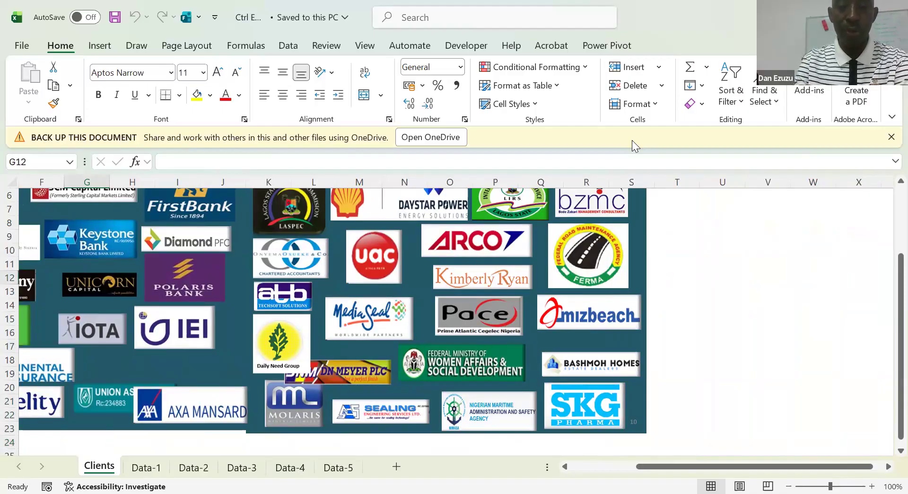
pyautogui.press('Up')
pyautogui.press('Left')
pyautogui.press('Left')
pyautogui.press('Left')
pyautogui.press('Left')
pyautogui.press('Left')
pyautogui.press('Left')
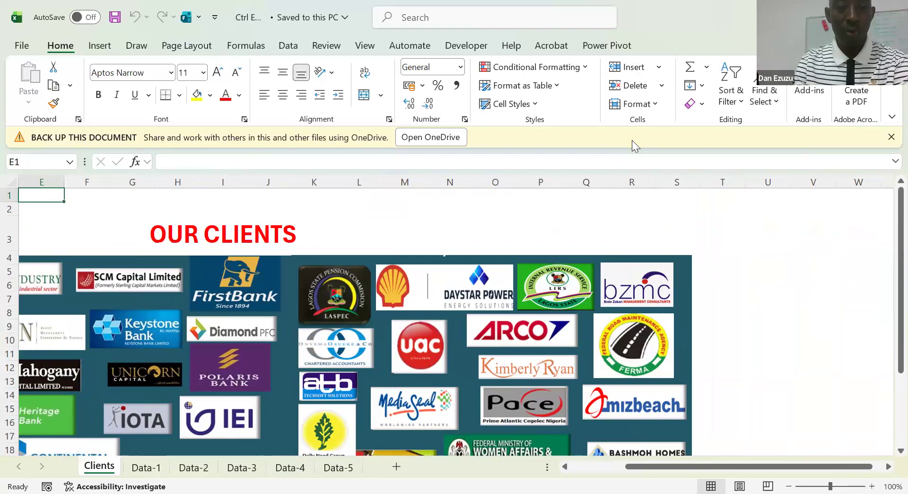
pyautogui.press('Right')
pyautogui.press('Right')
pyautogui.press('Right')
pyautogui.press('Right')
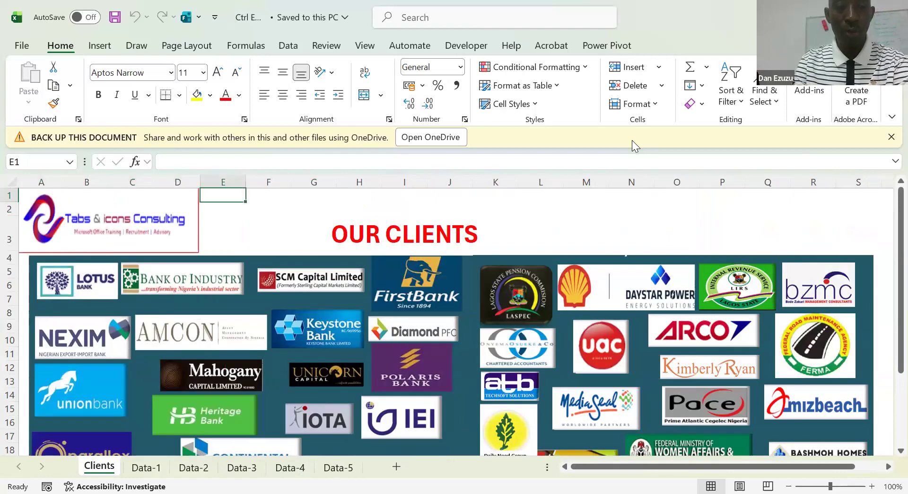
pyautogui.press('Down')
pyautogui.press('Down')
pyautogui.press('Right')
pyautogui.press('Right')
pyautogui.press('Right')
pyautogui.press('Right')
pyautogui.press('Right')
pyautogui.press('Right')
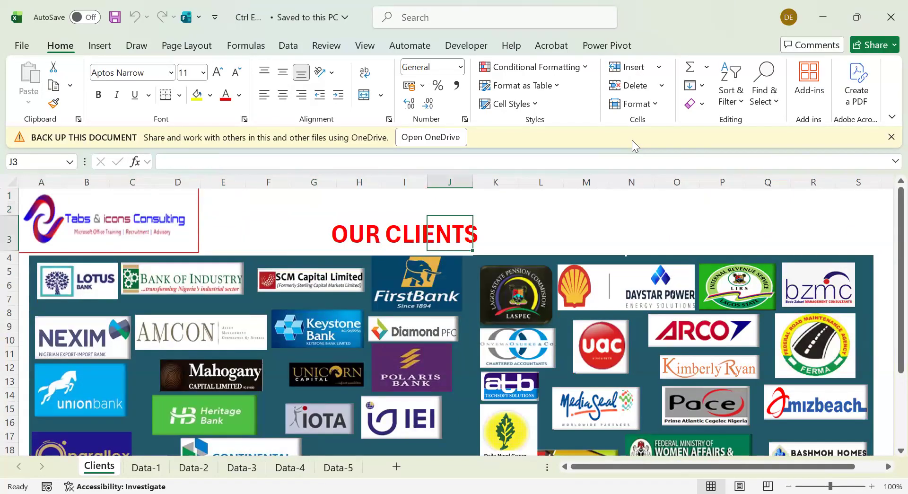
pyautogui.press('Down')
pyautogui.press('Down')
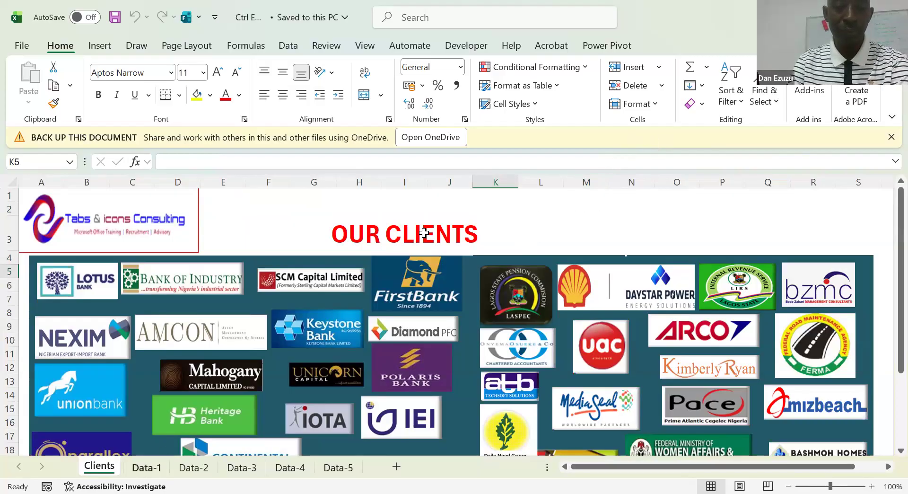
pyautogui.click(467, 219)
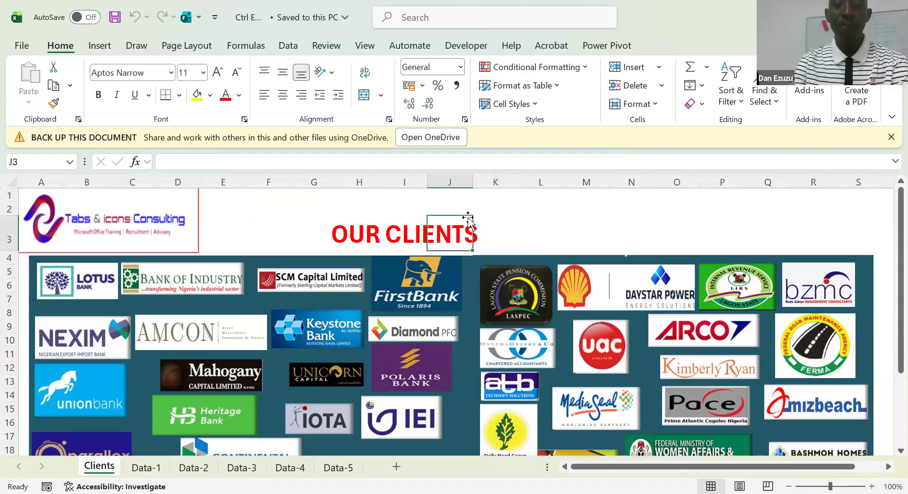
pyautogui.click(507, 208)
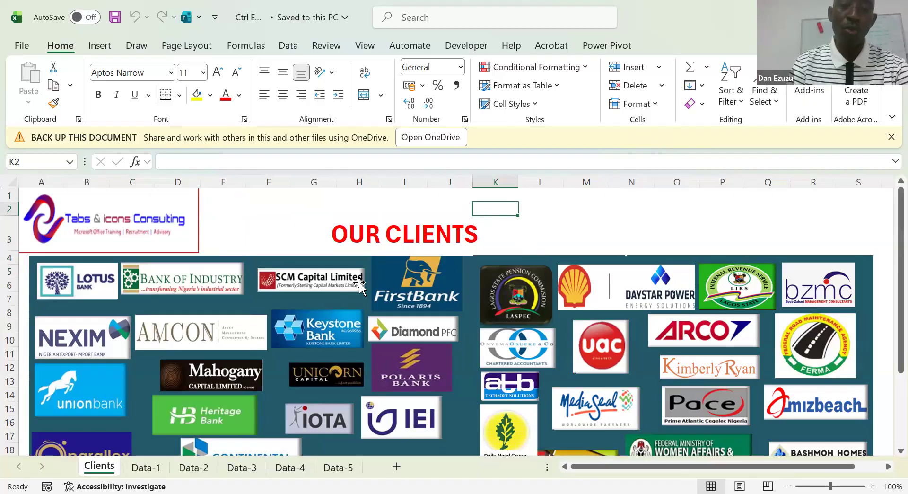
# On the Data-1 sheet, insert a text box about 5.5 cm wide over columns C and D containing "CTRL + E"
pyautogui.click(145, 467)
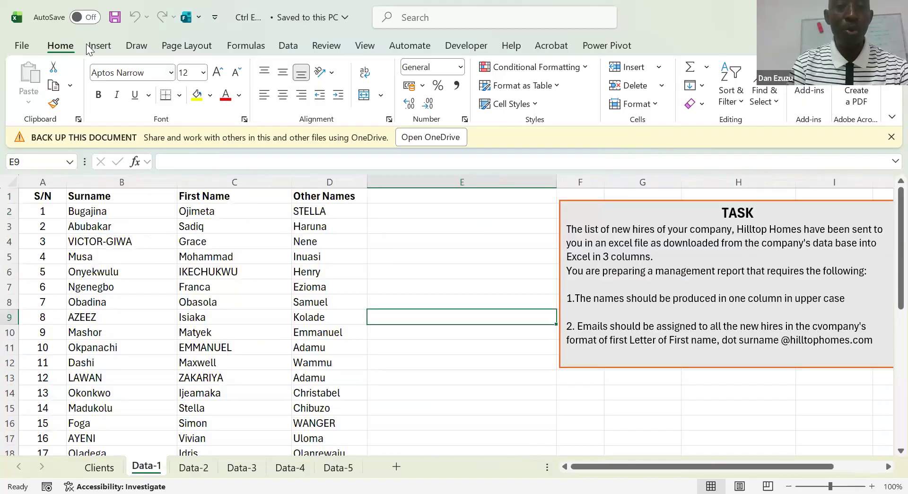
pyautogui.click(103, 46)
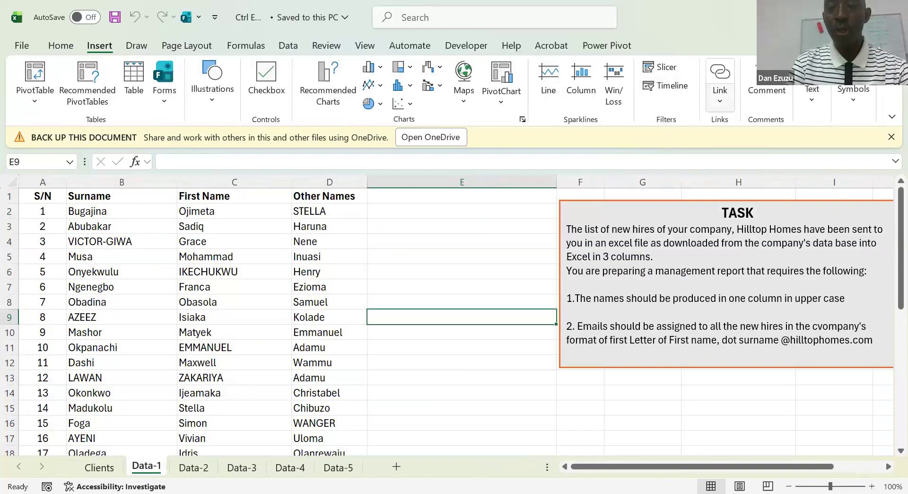
pyautogui.click(748, 158)
pyautogui.moveTo(256, 238); pyautogui.dragTo(404, 299)
pyautogui.write('CTRL')
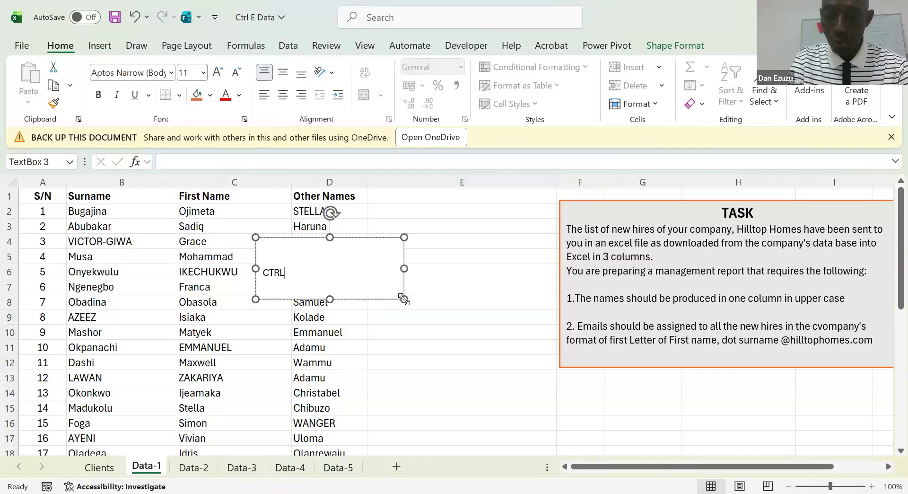
pyautogui.write(' +')
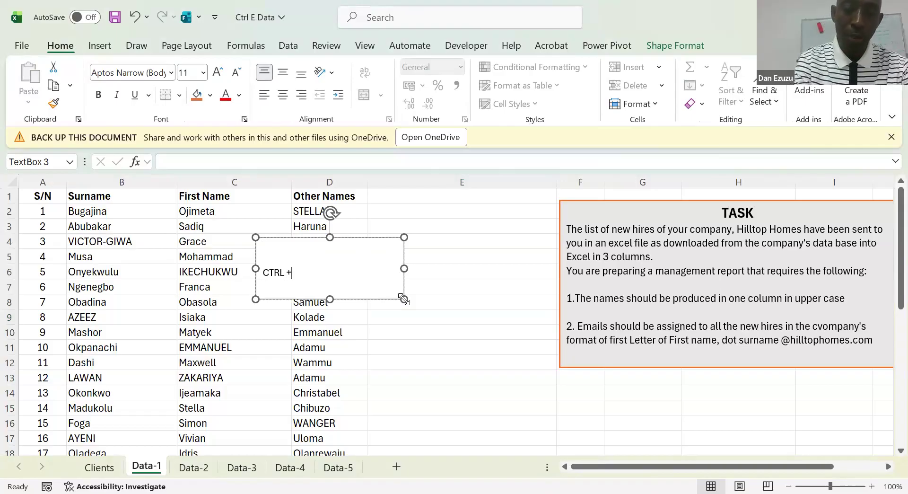
pyautogui.write(' e')
pyautogui.press('BackSpace')
pyautogui.write('E')
# Enlarge the CTRL + E text to size 32 and remove the blank line above it
pyautogui.hotkey('ctrl', 'a')
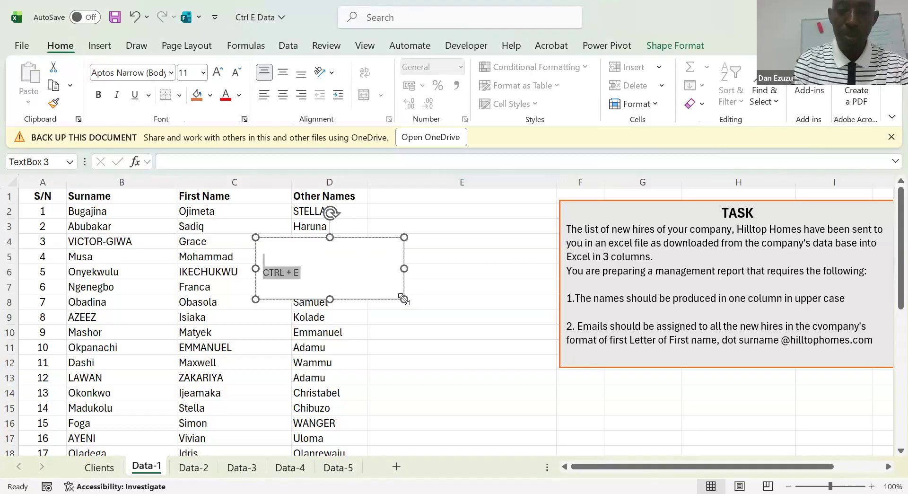
pyautogui.hotkey('ctrl', 'shift', '.')
pyautogui.hotkey('ctrl', 'shift', '.')
pyautogui.hotkey('ctrl', 'shift', '.')
pyautogui.hotkey('ctrl', 'shift', '.')
pyautogui.hotkey('ctrl', 'shift', '.')
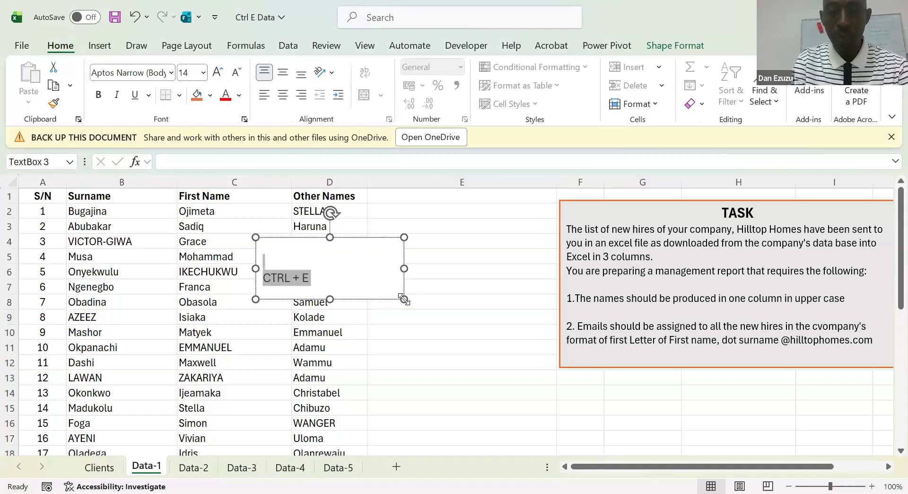
pyautogui.press('Up')
pyautogui.press('Delete')
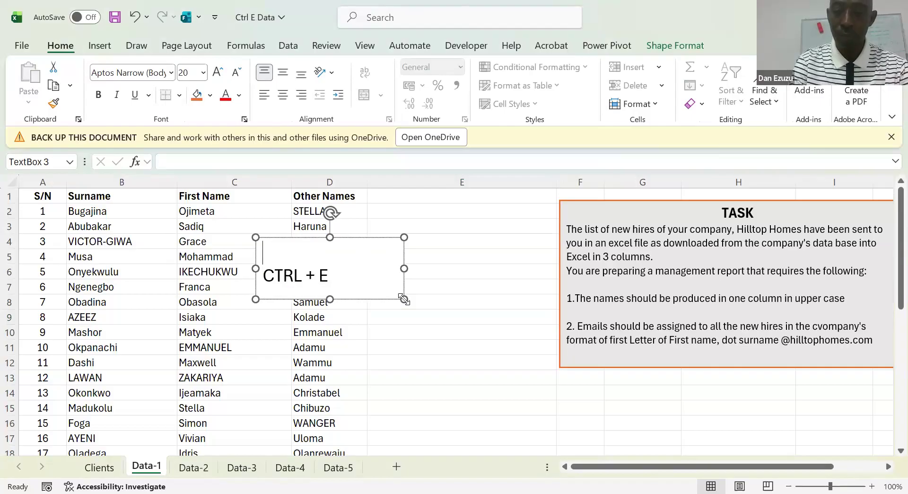
pyautogui.press('Delete')
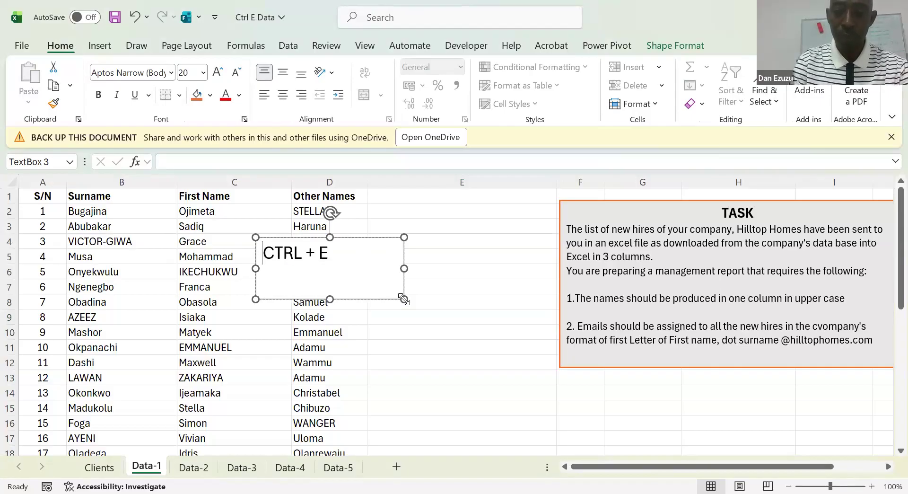
pyautogui.hotkey('ctrl', 'a')
pyautogui.hotkey('ctrl', ']')
pyautogui.hotkey('ctrl', ']')
pyautogui.hotkey('ctrl', ']')
pyautogui.hotkey('ctrl', ']')
pyautogui.hotkey('ctrl', ']')
pyautogui.hotkey('ctrl', ']')
pyautogui.hotkey('ctrl', ']')
pyautogui.hotkey('ctrl', ']')
pyautogui.hotkey('ctrl', ']')
pyautogui.hotkey('ctrl', ']')
pyautogui.hotkey('ctrl', ']')
pyautogui.hotkey('ctrl', ']')
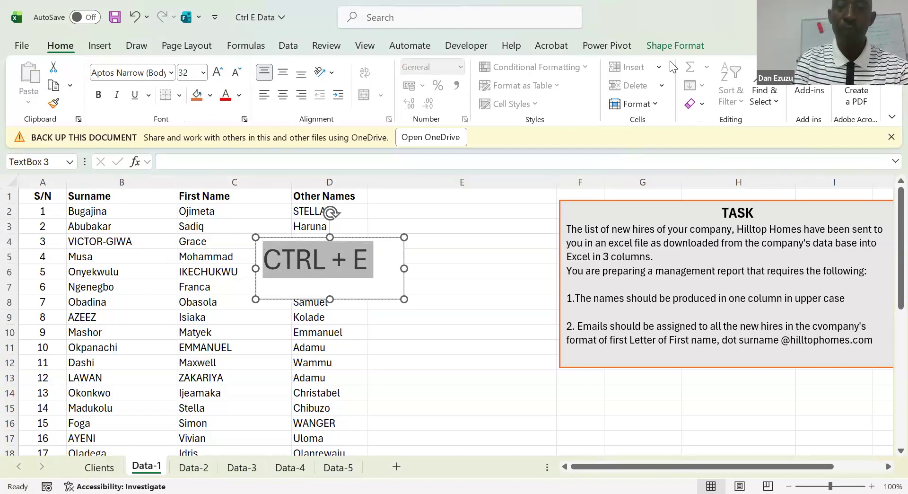
# Give the CTRL + E text box the orange outline shape style and a light grey fill
pyautogui.click(663, 45)
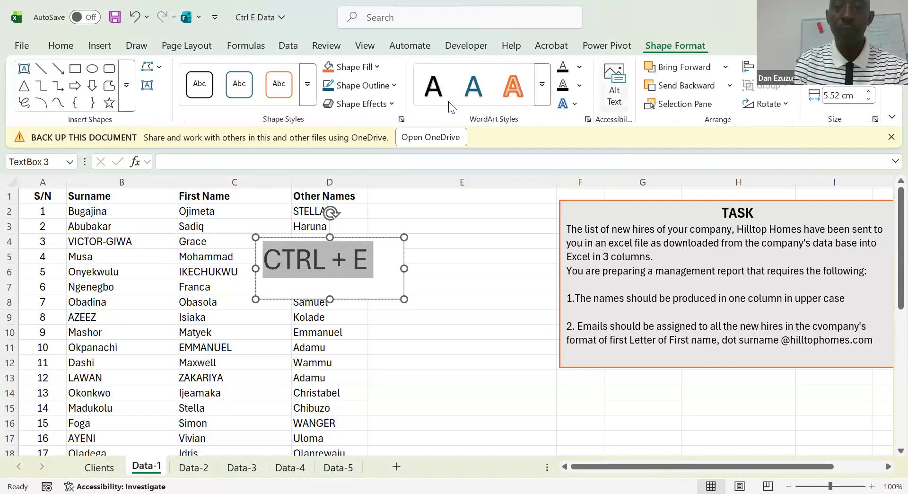
pyautogui.click(279, 85)
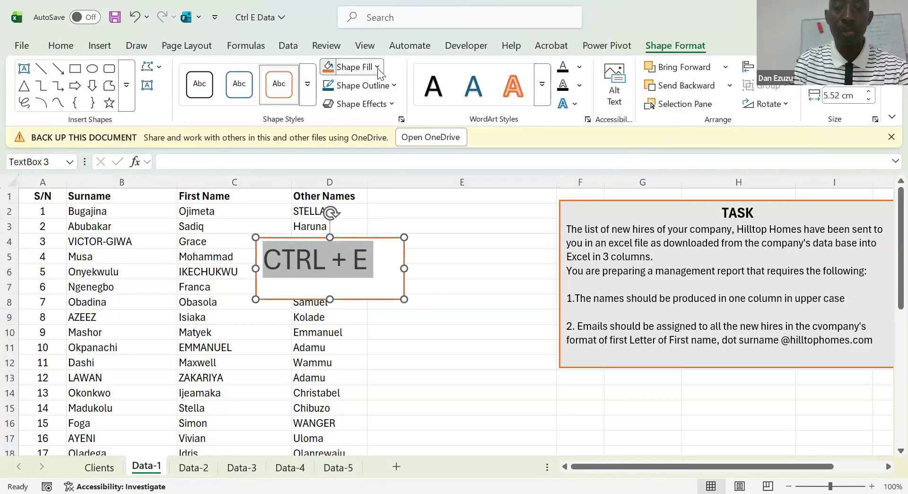
pyautogui.click(378, 67)
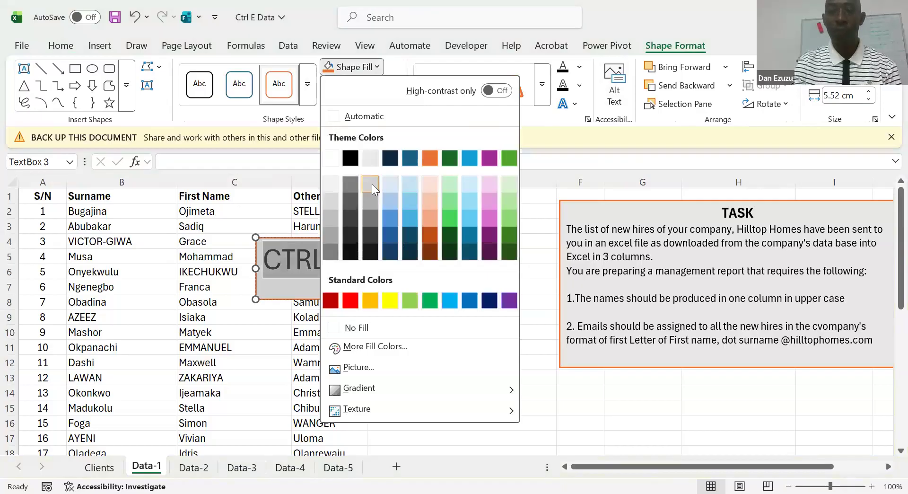
pyautogui.click(372, 183)
pyautogui.click(466, 299)
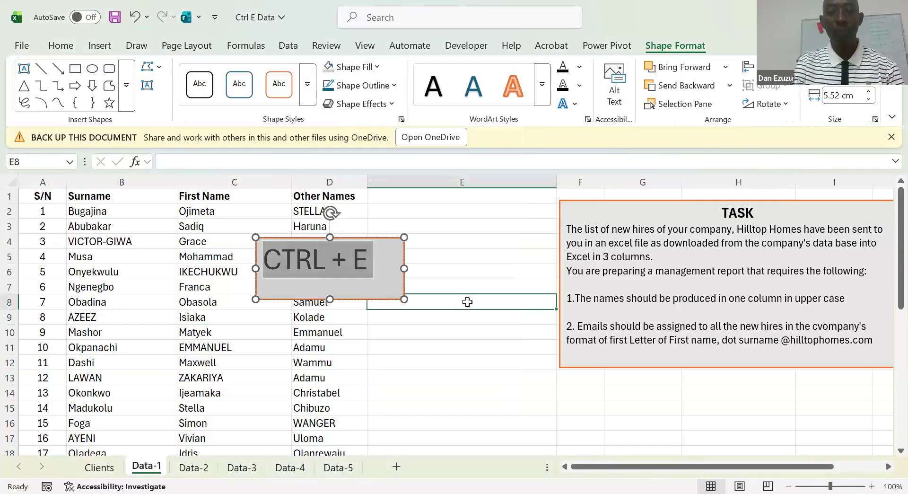
# Shrink the CTRL + E text box so it fits closely around its text
pyautogui.click(369, 287)
pyautogui.click(460, 261)
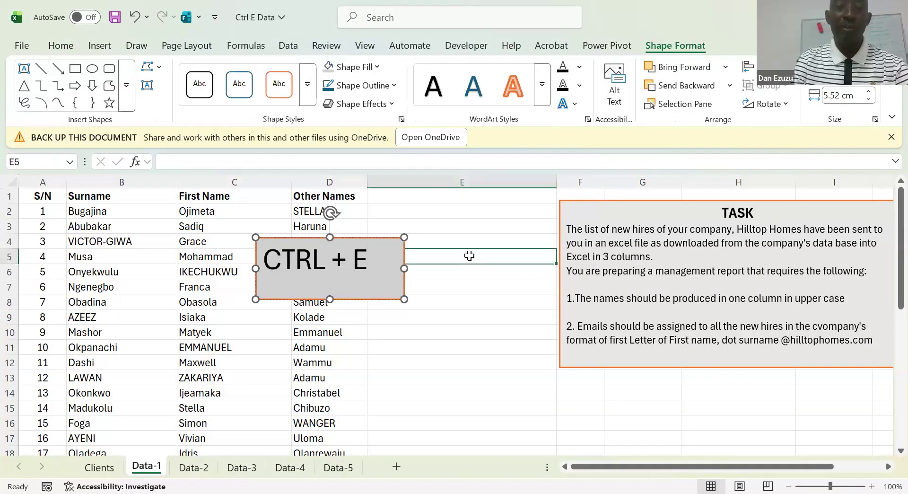
pyautogui.click(399, 274)
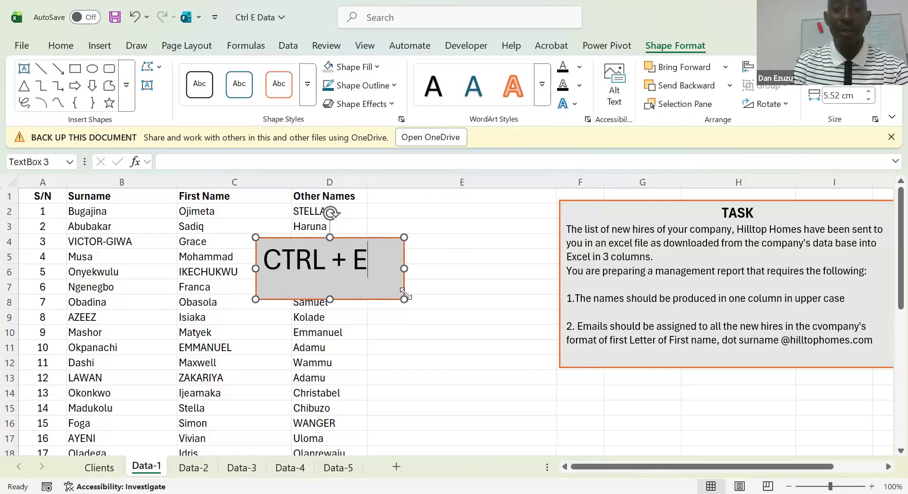
pyautogui.moveTo(399, 290); pyautogui.dragTo(396, 283)
pyautogui.click(444, 255)
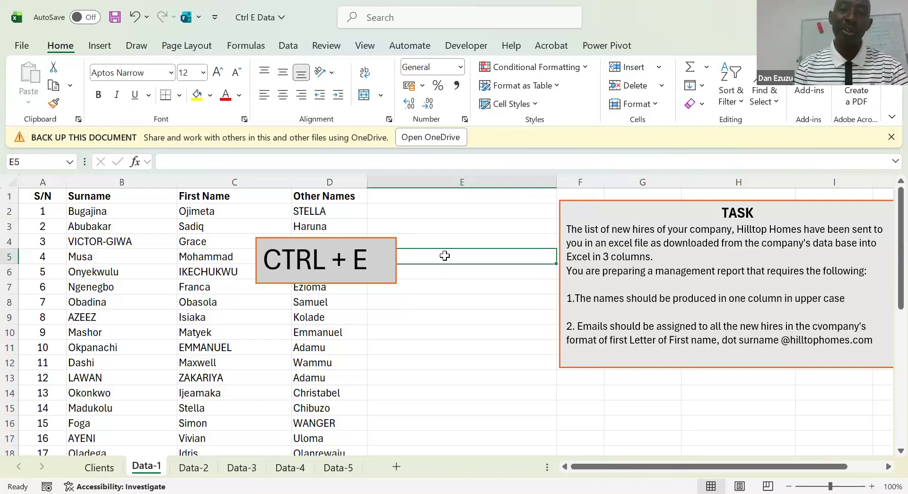
# Move the CTRL + E text box off the name columns into column E, over rows 3 to 5
pyautogui.press('Right')
pyautogui.press('Right')
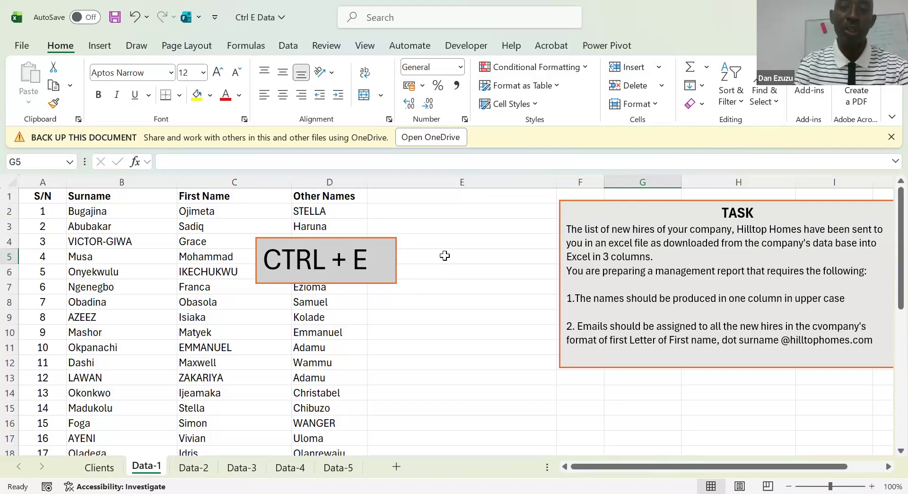
pyautogui.click(393, 256)
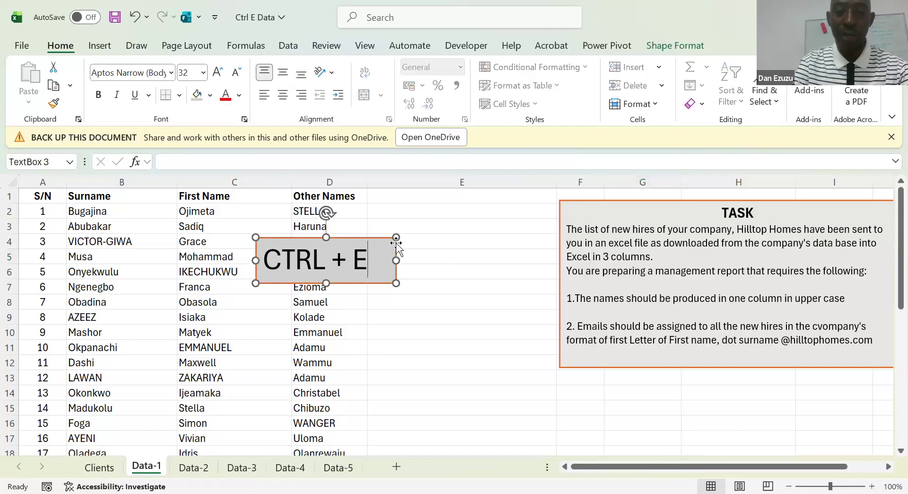
pyautogui.moveTo(396, 243); pyautogui.dragTo(514, 222)
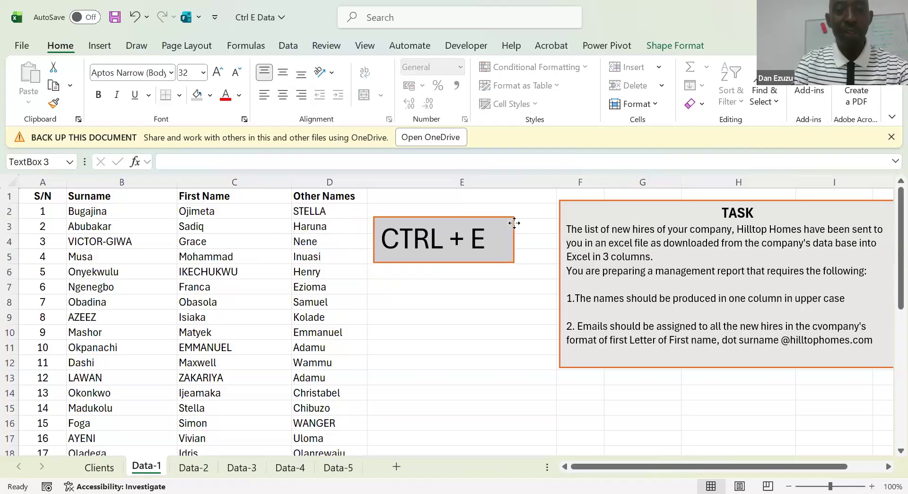
pyautogui.click(460, 304)
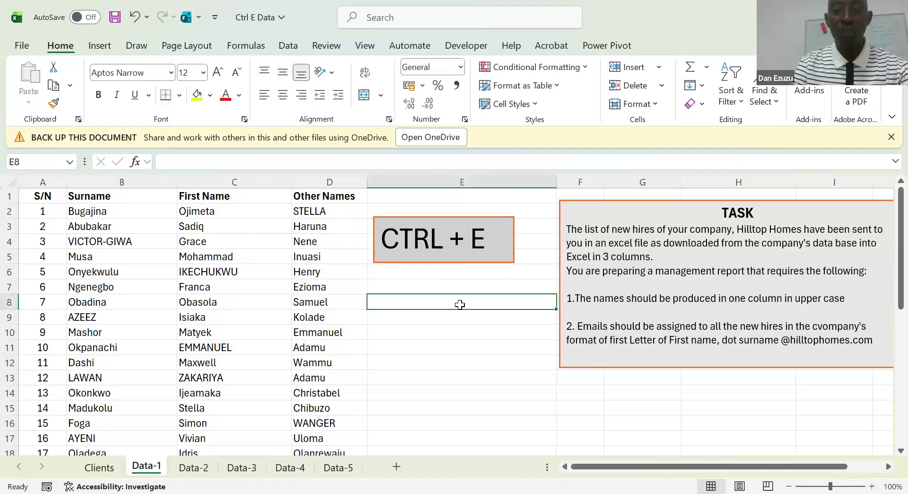
pyautogui.press('Up')
pyautogui.press('Up')
pyautogui.press('Up')
pyautogui.press('Up')
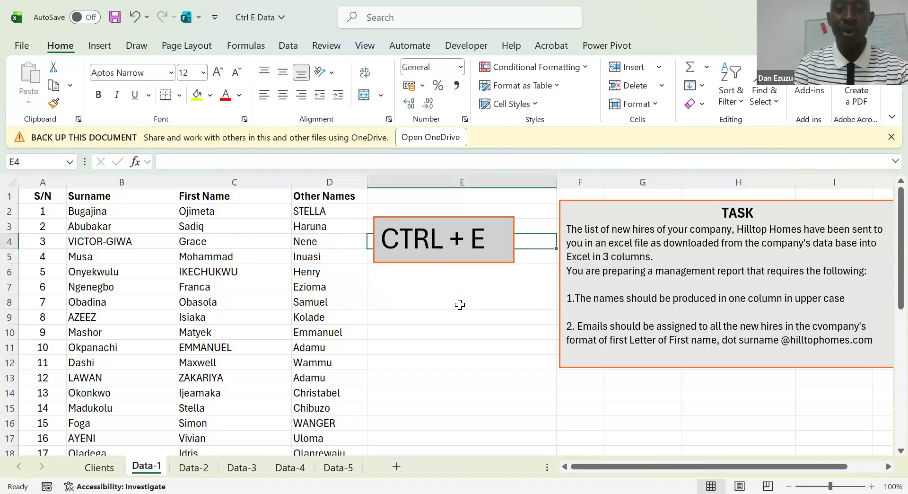
pyautogui.press('Right')
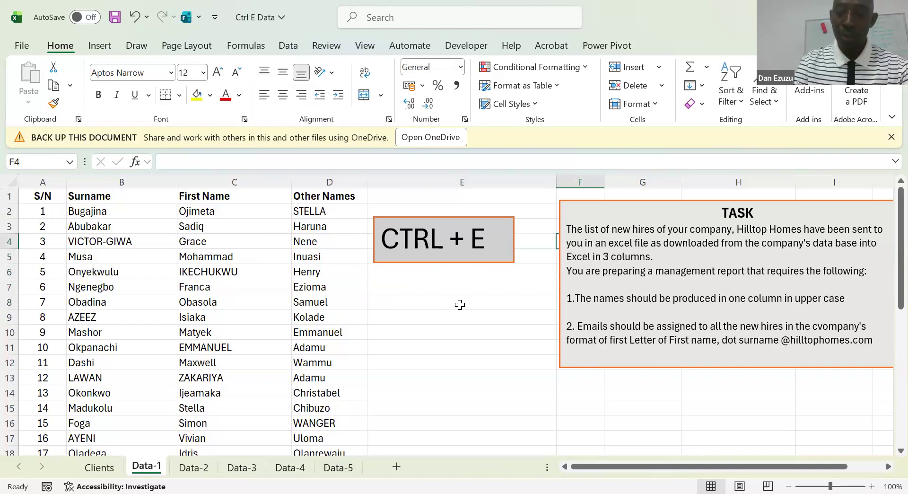
pyautogui.press('Left')
pyautogui.press('Left')
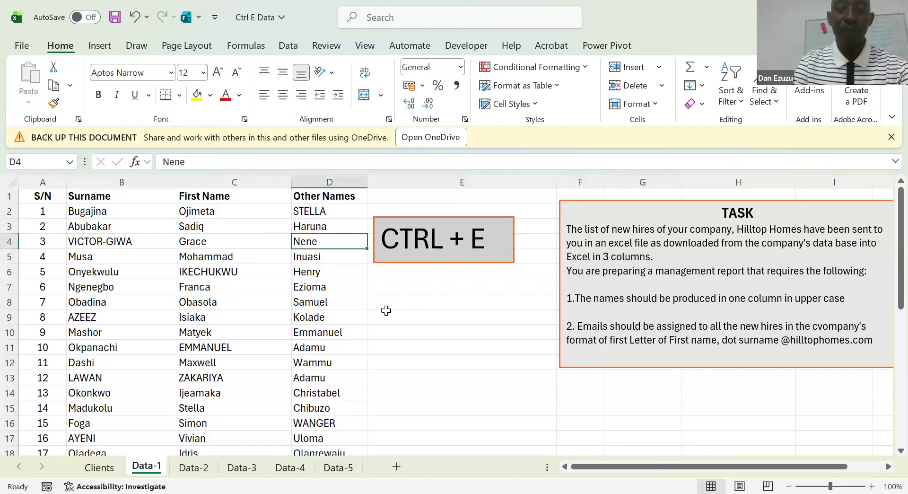
# Widen the CTRL + E text box so that its edge meets the boundary between columns D and E
pyautogui.click(386, 258)
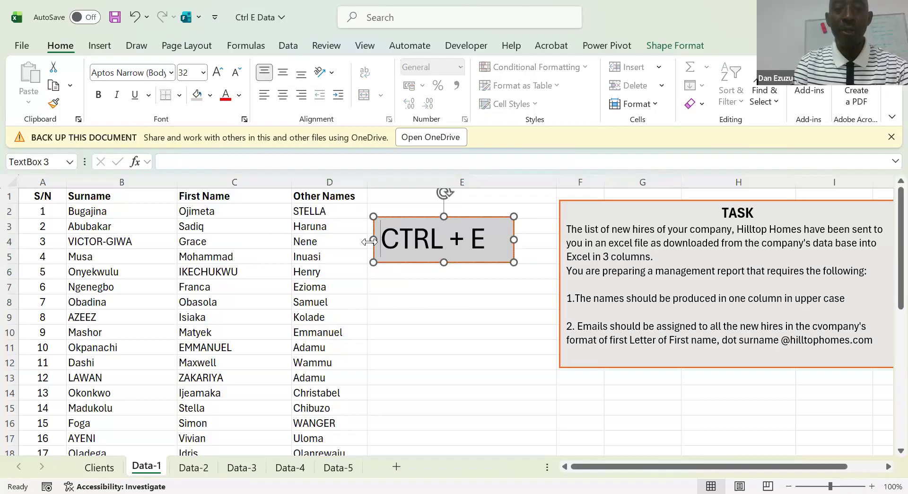
pyautogui.moveTo(370, 242); pyautogui.dragTo(363, 242)
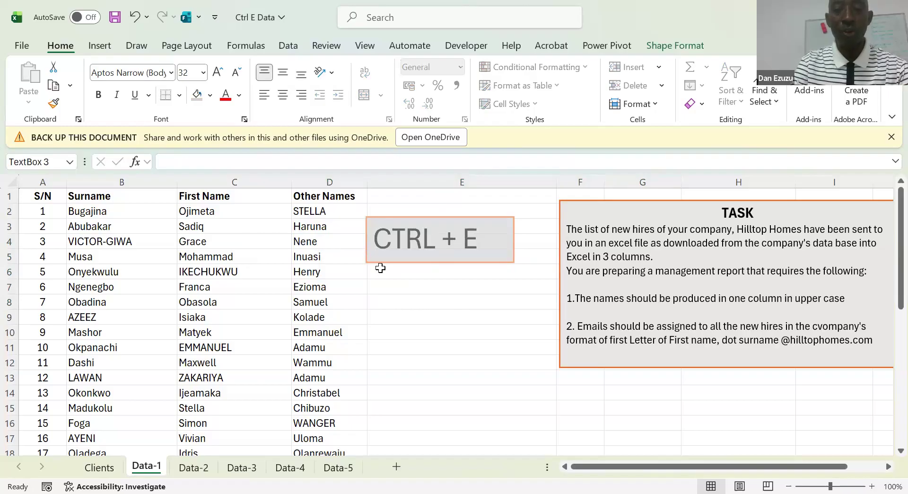
pyautogui.click(393, 288)
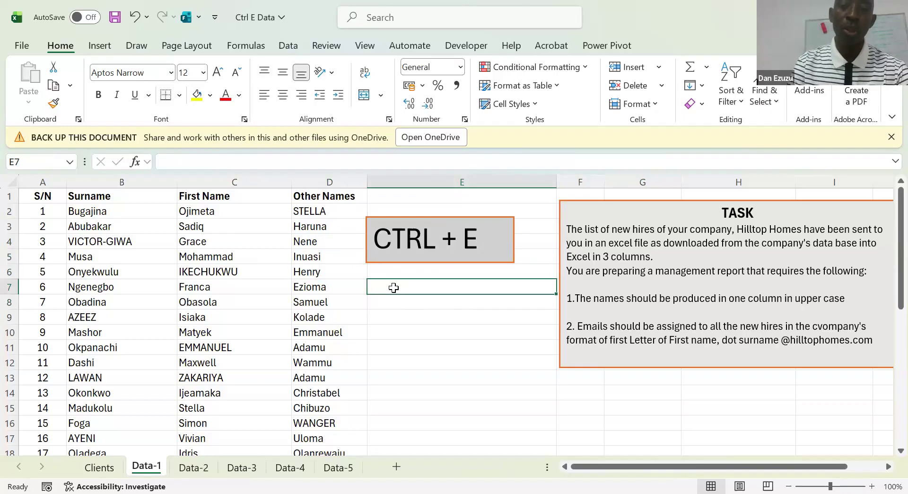
# Look up the Flash Fill command among the data tools and read its description
pyautogui.click(434, 300)
pyautogui.click(433, 316)
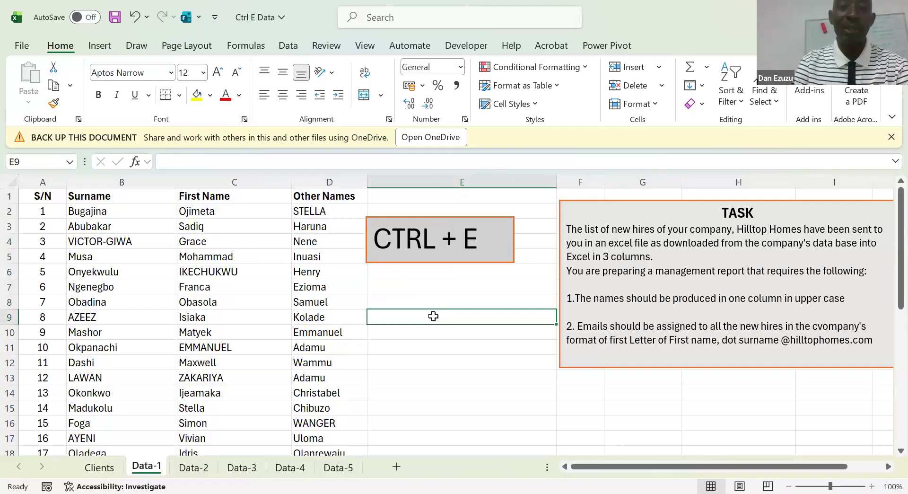
pyautogui.click(288, 46)
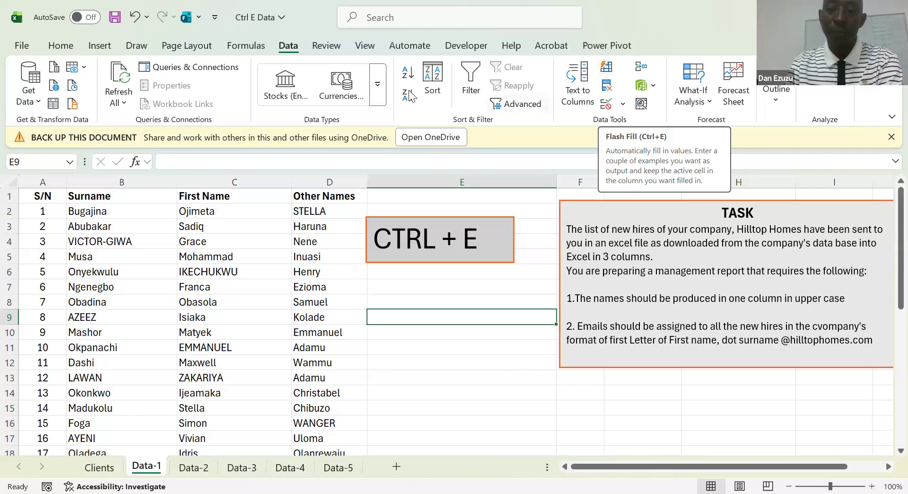
pyautogui.click(435, 288)
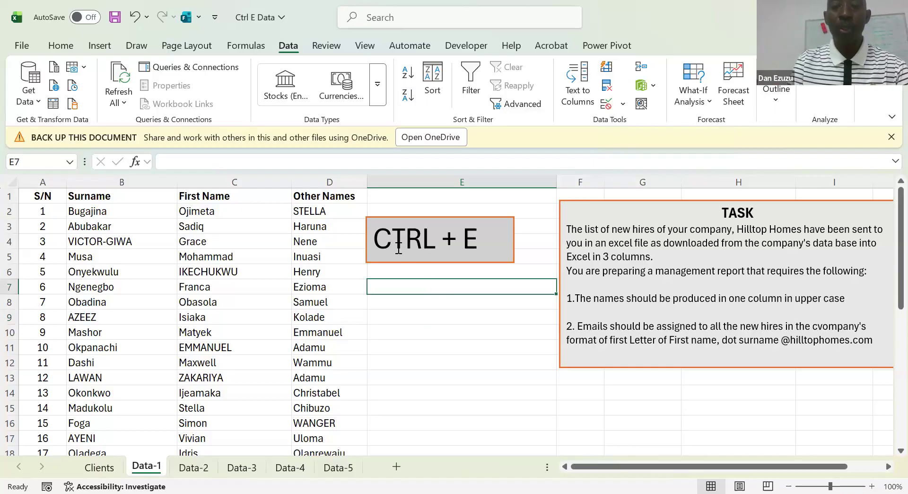
# Move the CTRL + E text box out of column E onto columns B and C, over rows 8 to 10
pyautogui.click(385, 238)
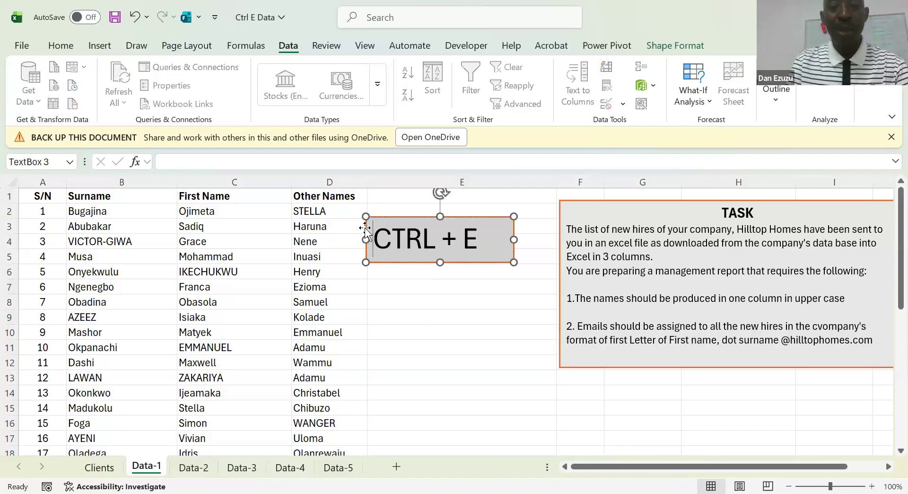
pyautogui.moveTo(368, 228); pyautogui.dragTo(566, 225)
pyautogui.click(494, 225)
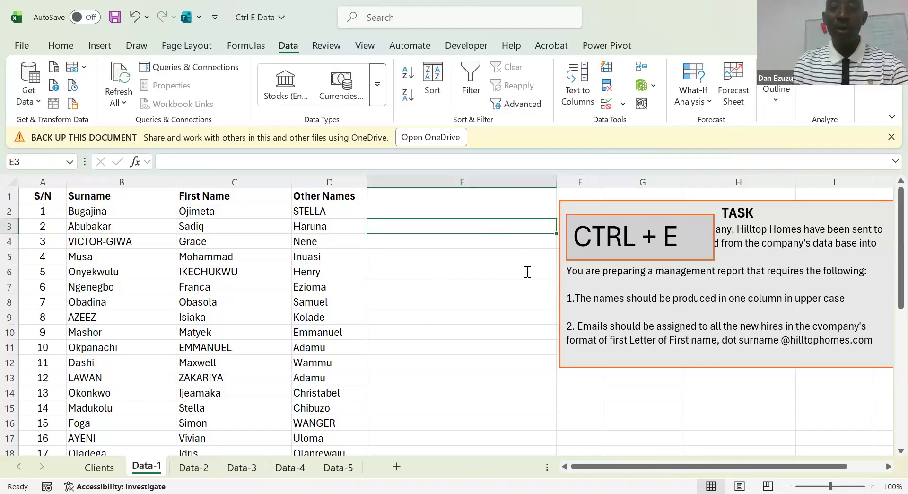
pyautogui.click(575, 231)
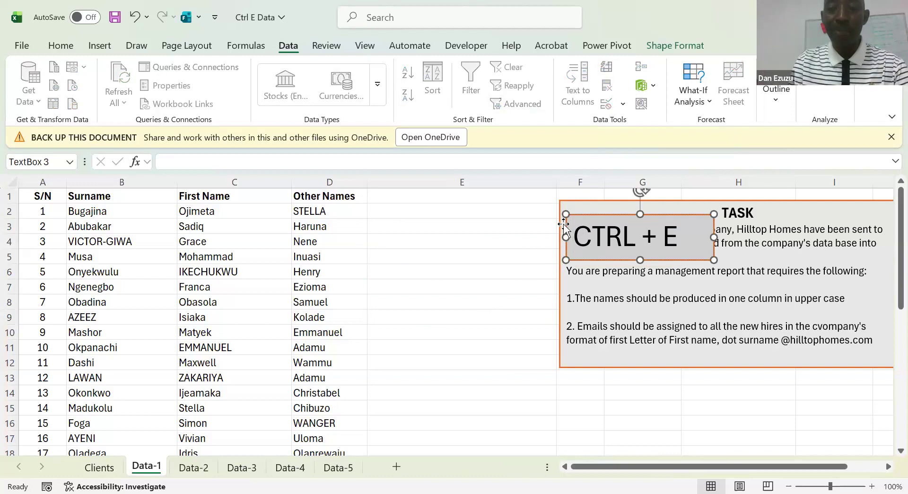
pyautogui.moveTo(422, 265); pyautogui.dragTo(77, 311)
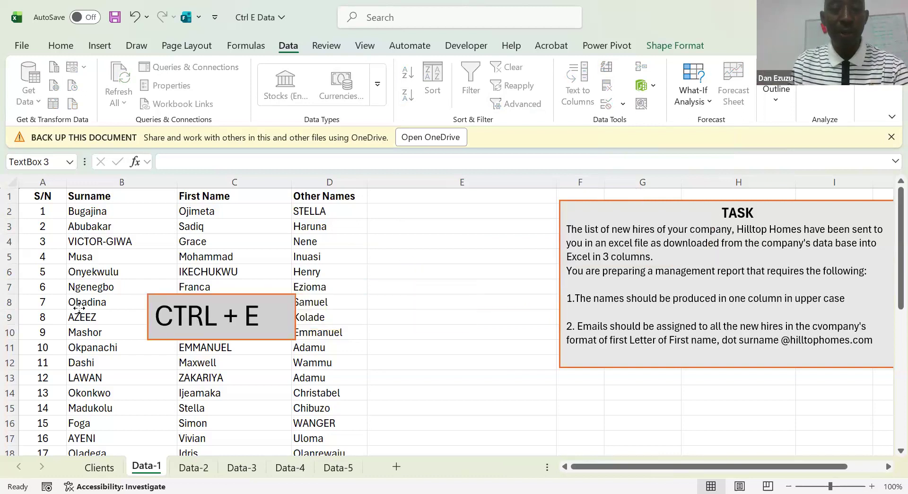
pyautogui.click(377, 258)
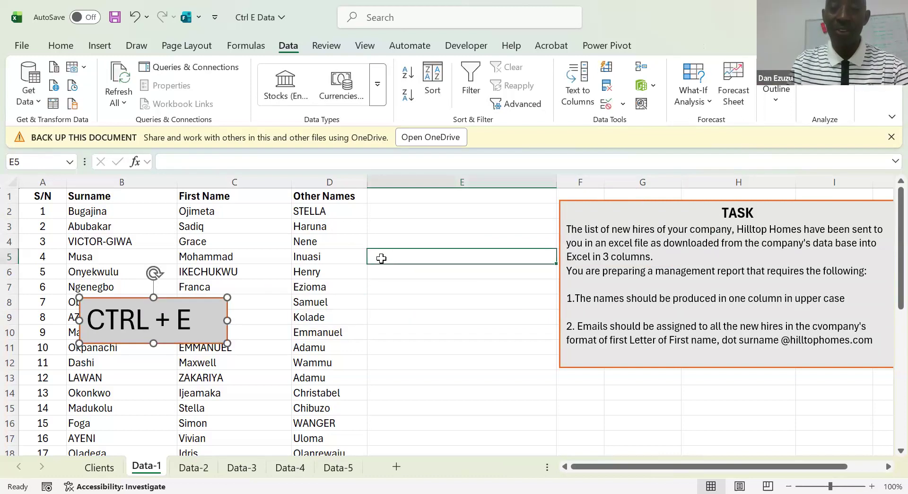
# Move the grey TASK box aside and delete the green TASK box underneath it
pyautogui.click(573, 231)
pyautogui.moveTo(562, 211); pyautogui.dragTo(326, 206)
pyautogui.moveTo(254, 205); pyautogui.dragTo(202, 192)
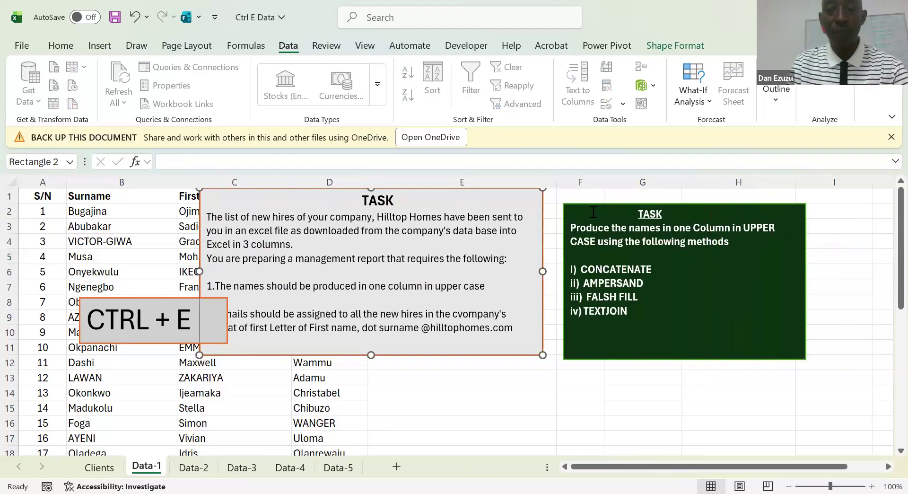
pyautogui.click(562, 218)
pyautogui.press('Delete')
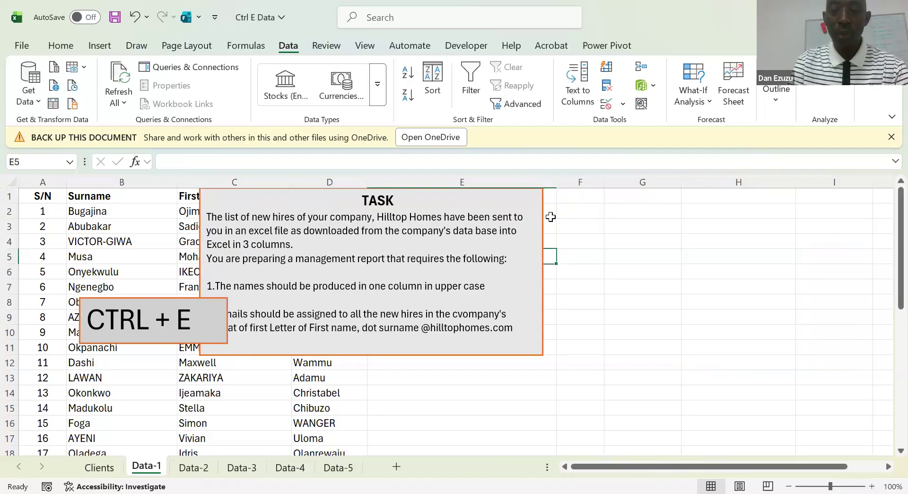
# Move the grey TASK box off the name columns and clear of column E, so it starts in column G
pyautogui.click(534, 209)
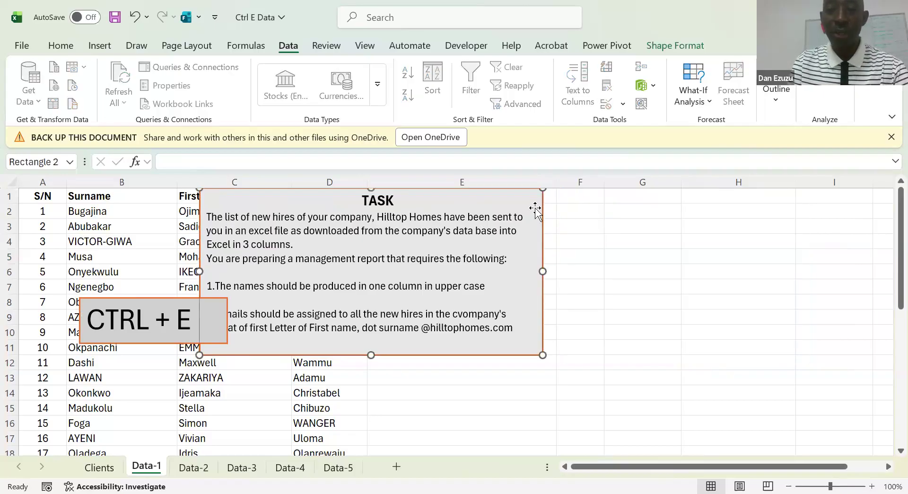
pyautogui.moveTo(539, 199); pyautogui.dragTo(703, 205)
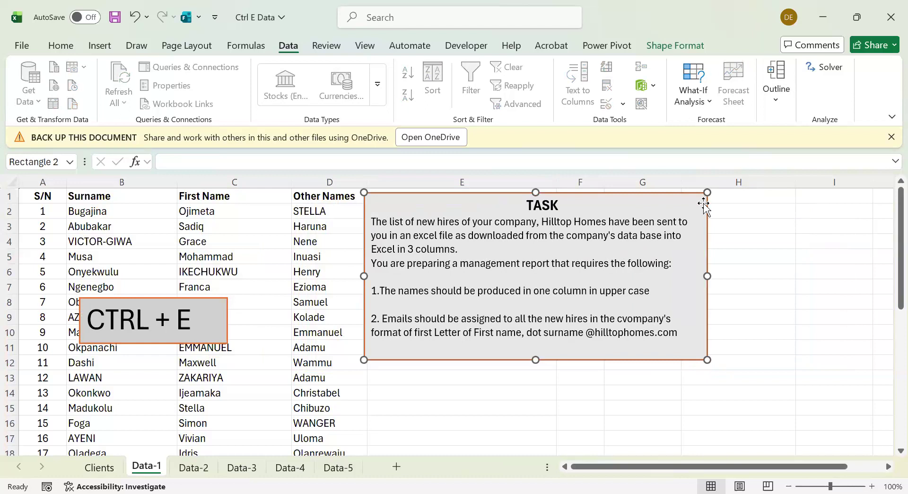
pyautogui.click(288, 301)
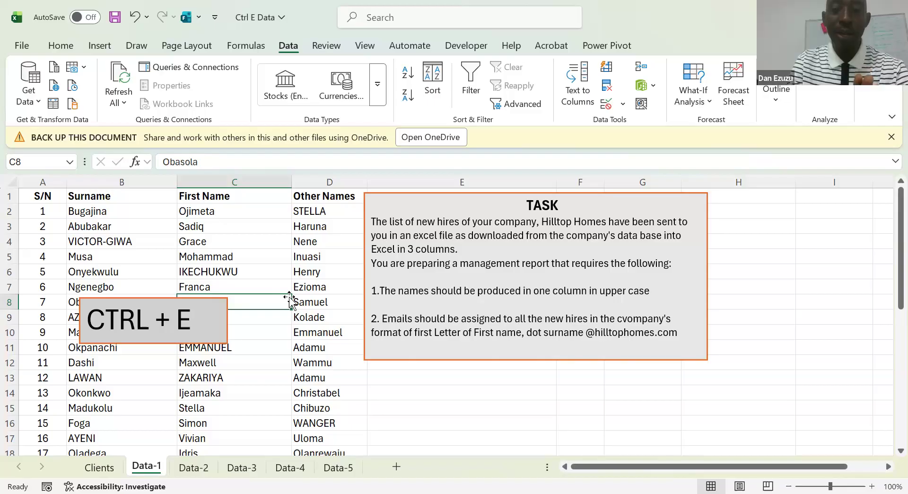
pyautogui.click(376, 262)
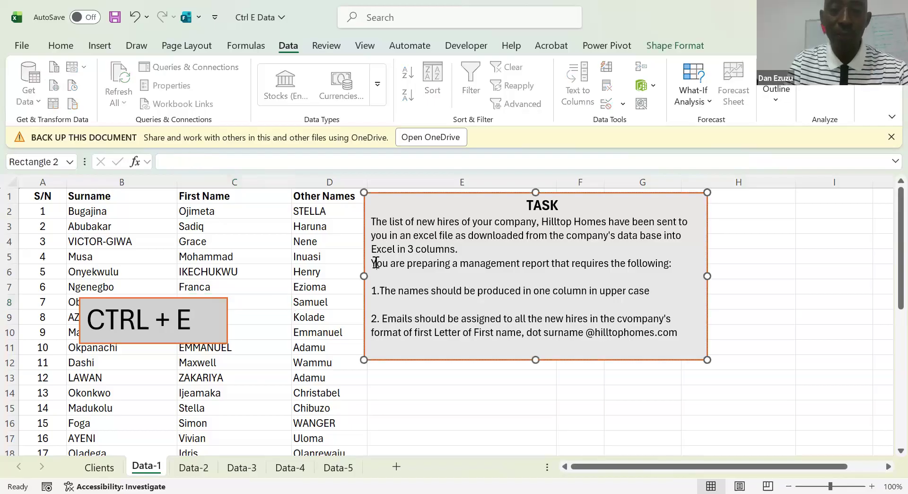
pyautogui.moveTo(510, 239); pyautogui.dragTo(637, 222)
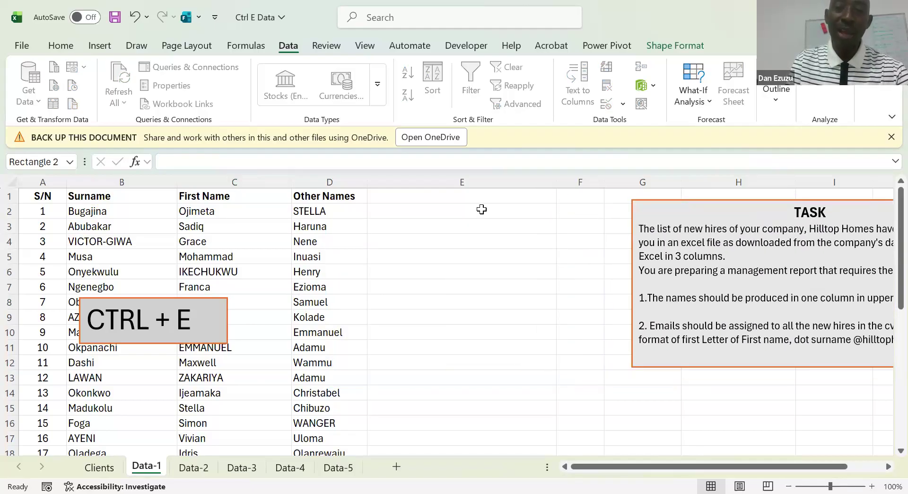
# Enter the heading FULL NAME in cell E1 and make it bold
pyautogui.click(430, 197)
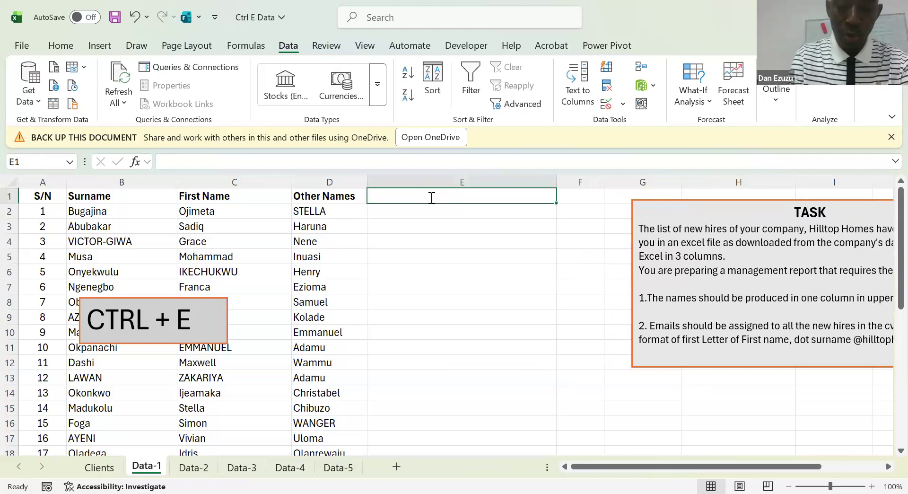
pyautogui.write('FULL NAME')
pyautogui.press('Return')
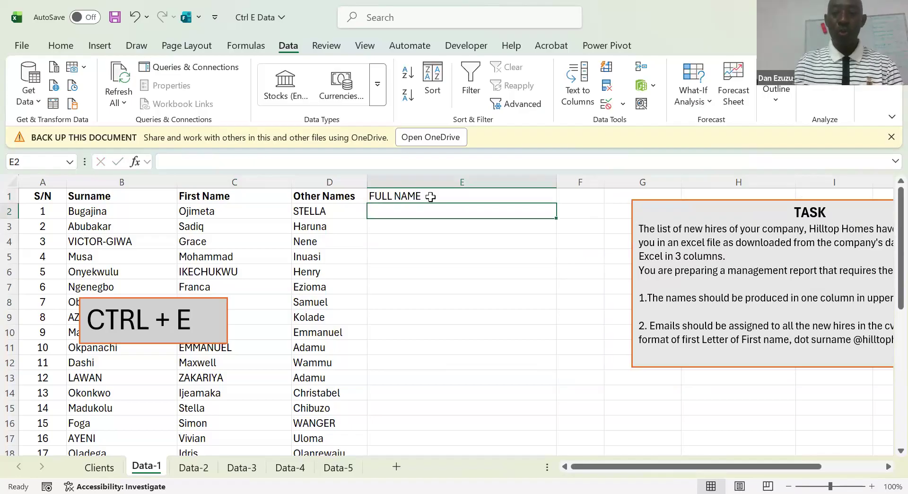
pyautogui.click(431, 196)
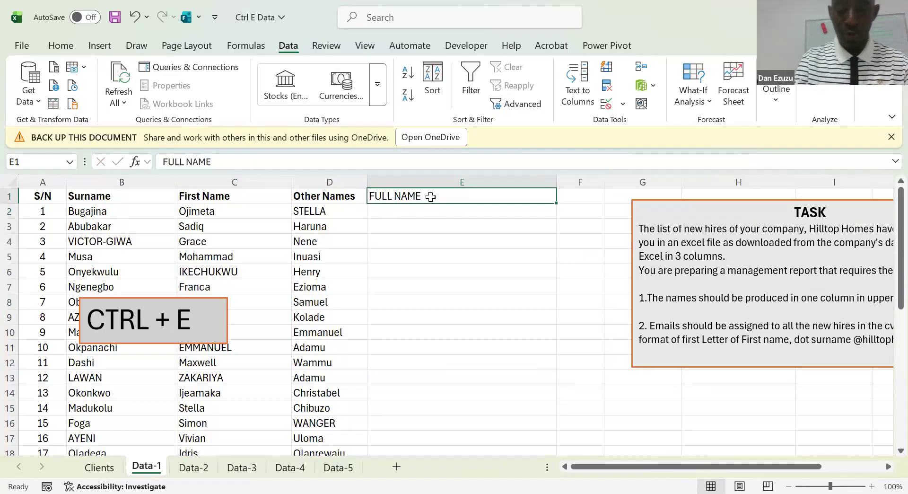
pyautogui.hotkey('ctrl', 'b')
pyautogui.press('Return')
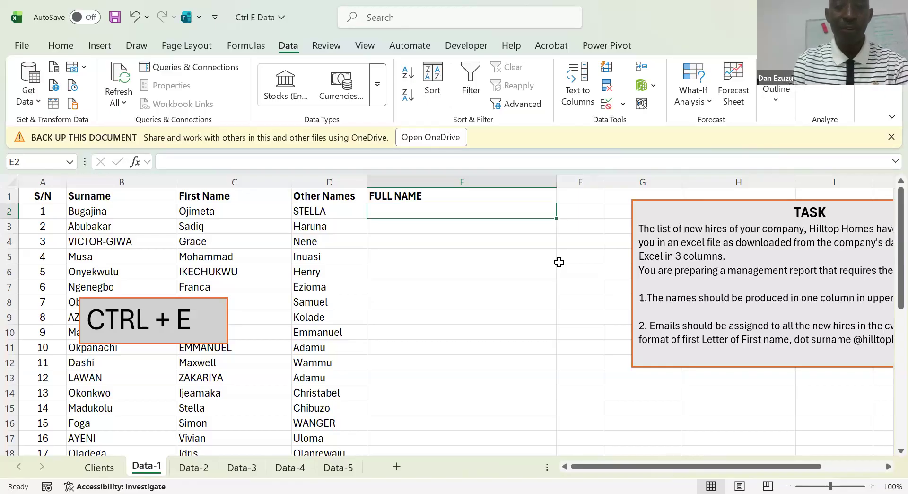
# Enter =CONCATENATE(B2," ",C2," ",D2) in cell E2 to join surname, first name and other names with spaces
pyautogui.write('=C')
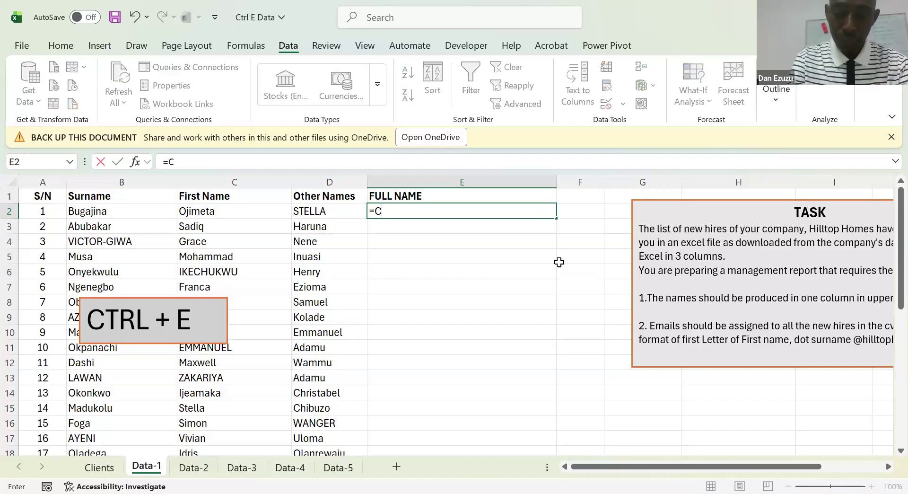
pyautogui.write('ONC')
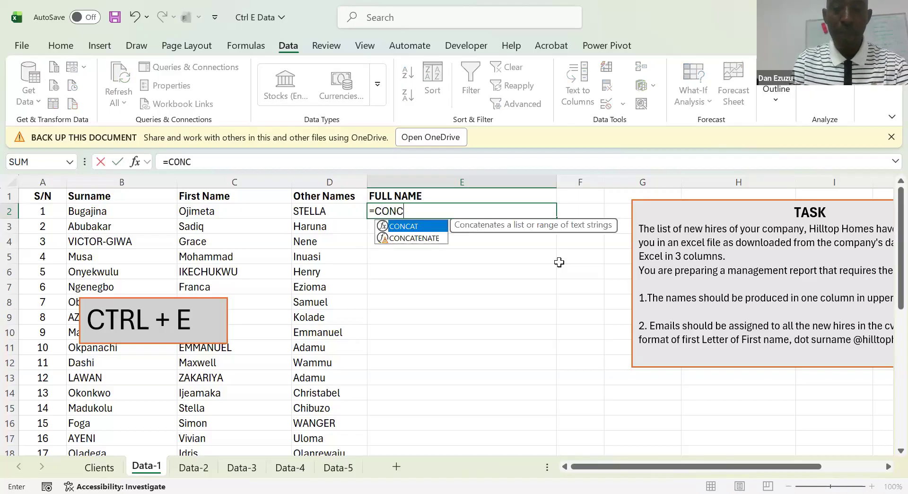
pyautogui.press('Down')
pyautogui.press('Tab')
pyautogui.press('Left')
pyautogui.press('Left')
pyautogui.press('Left')
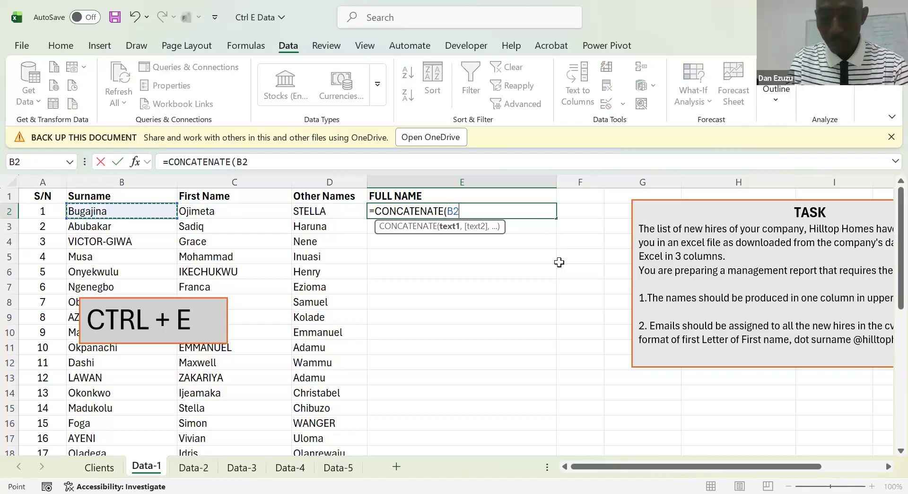
pyautogui.write(',"')
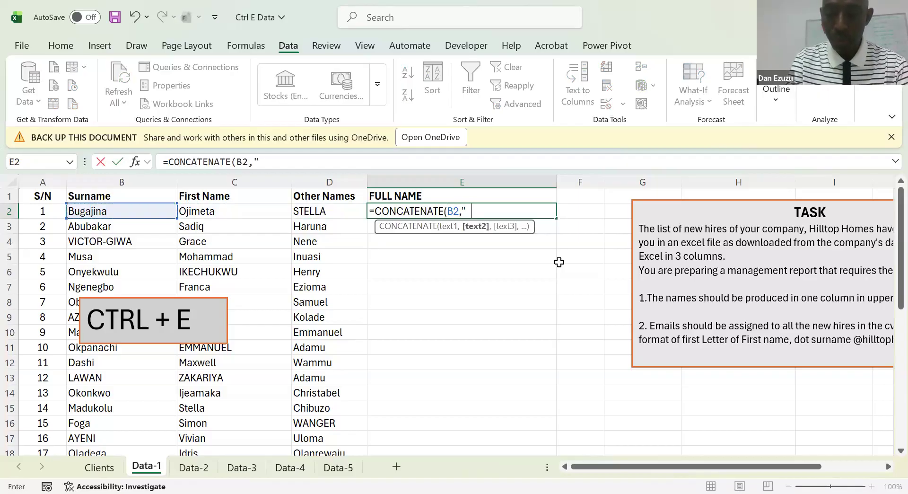
pyautogui.write(' ",')
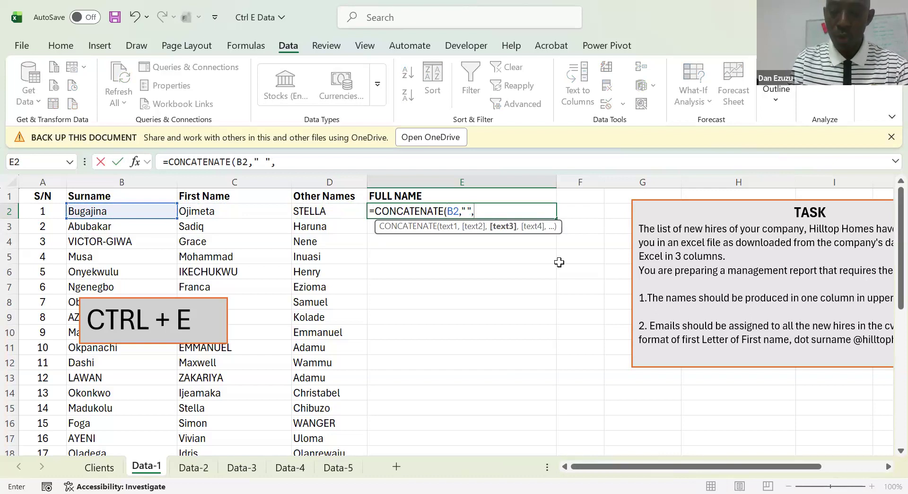
pyautogui.press('Left')
pyautogui.press('Left')
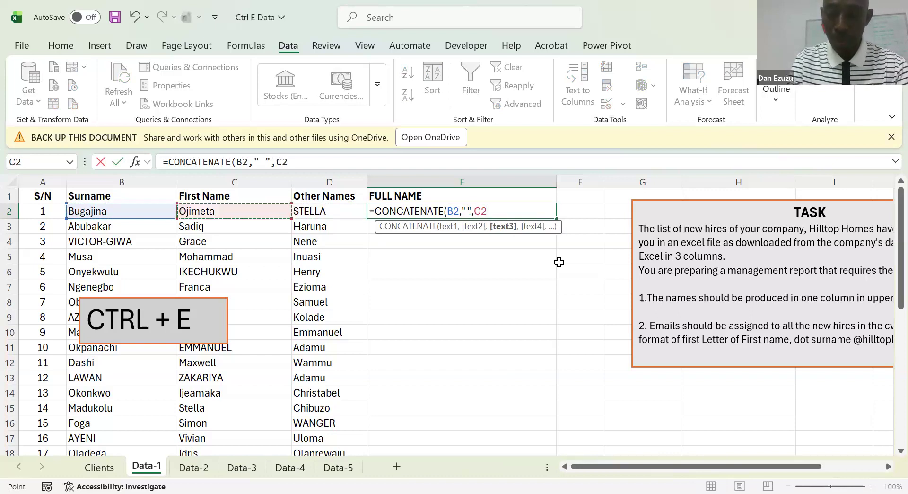
pyautogui.write(',')
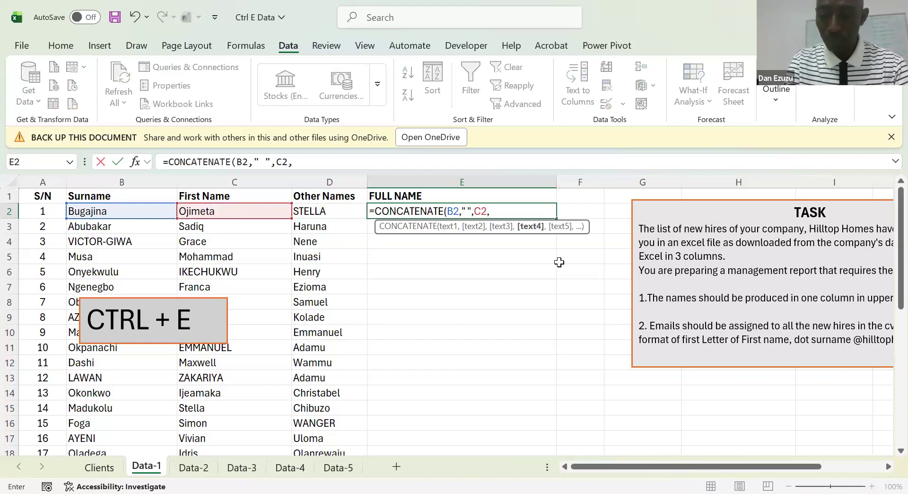
pyautogui.write('" "')
pyautogui.press('BackSpace')
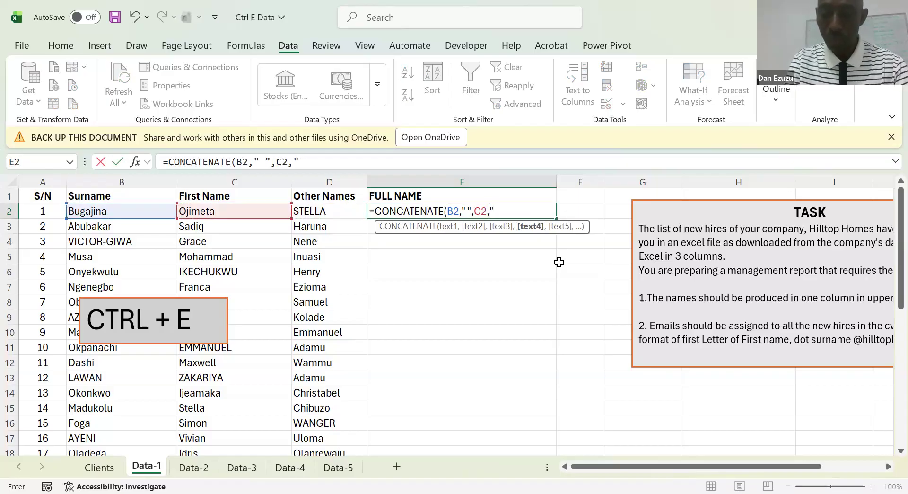
pyautogui.write('""')
pyautogui.press('BackSpace')
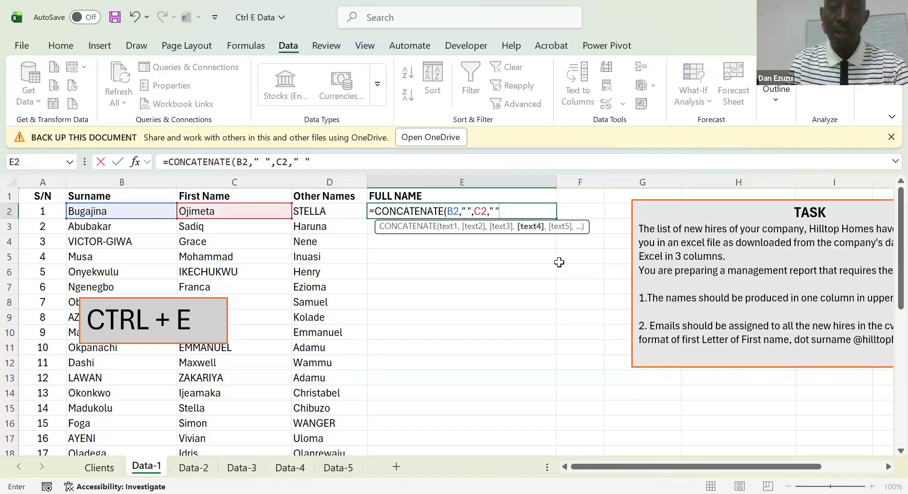
pyautogui.write(',')
pyautogui.press('Left')
pyautogui.press('Left')
pyautogui.press('Right')
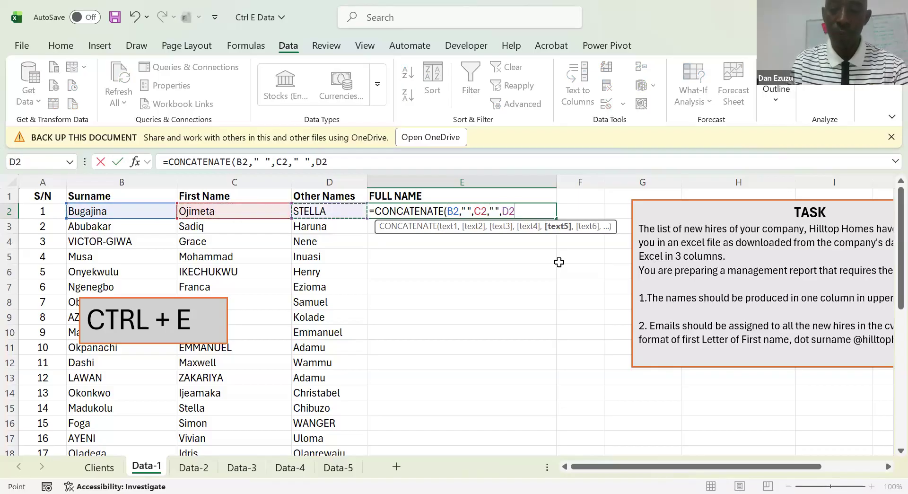
pyautogui.hotkey('ctrl', 'Return')
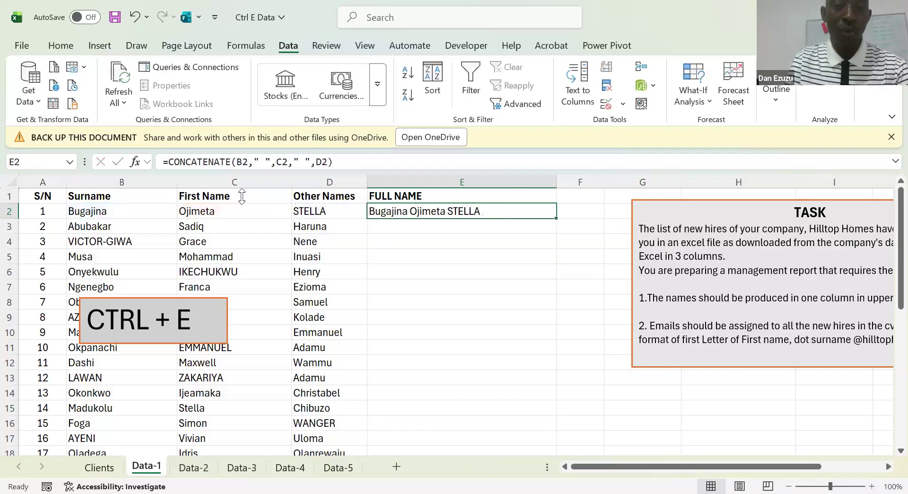
# Wrap the formula in E2 in UPPER so it reads =UPPER(CONCATENATE(B2," ",C2," ",D2))
pyautogui.click(171, 162)
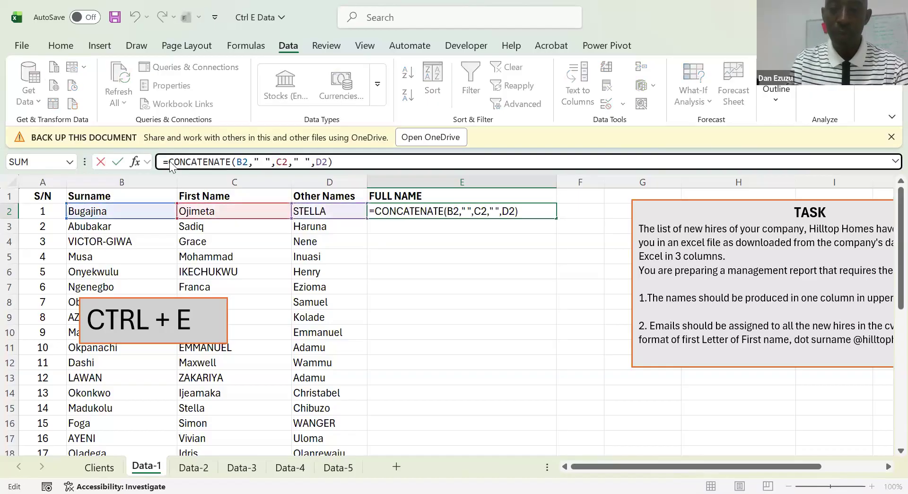
pyautogui.write('UPPER(')
pyautogui.press('End')
pyautogui.write(')')
pyautogui.press('Return')
pyautogui.press('Up')
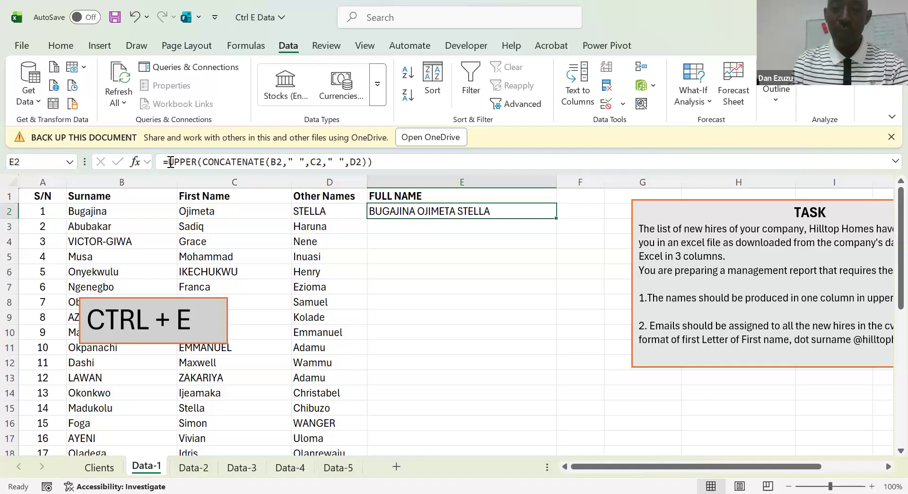
# Insert a row above the headings and enter =FORMULATEXT(E3) in cell E1 to show the full-name formula
pyautogui.press('Up')
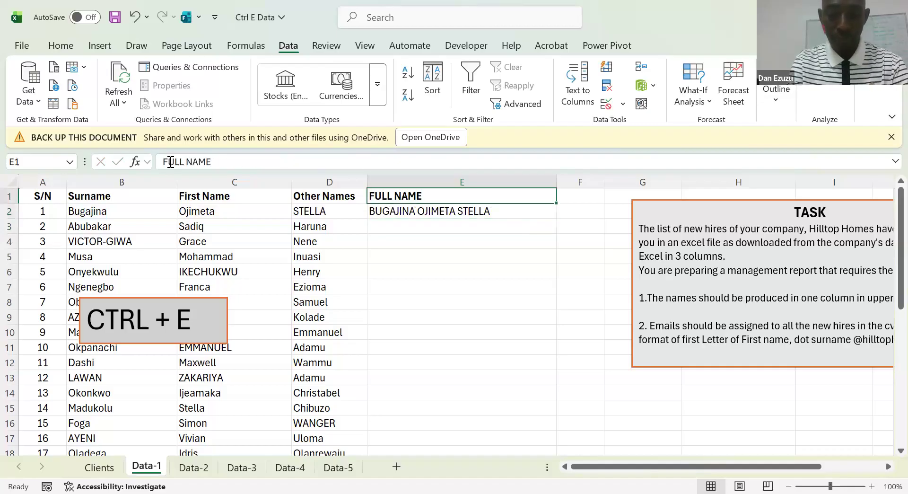
pyautogui.hotkey('alt', 'i')
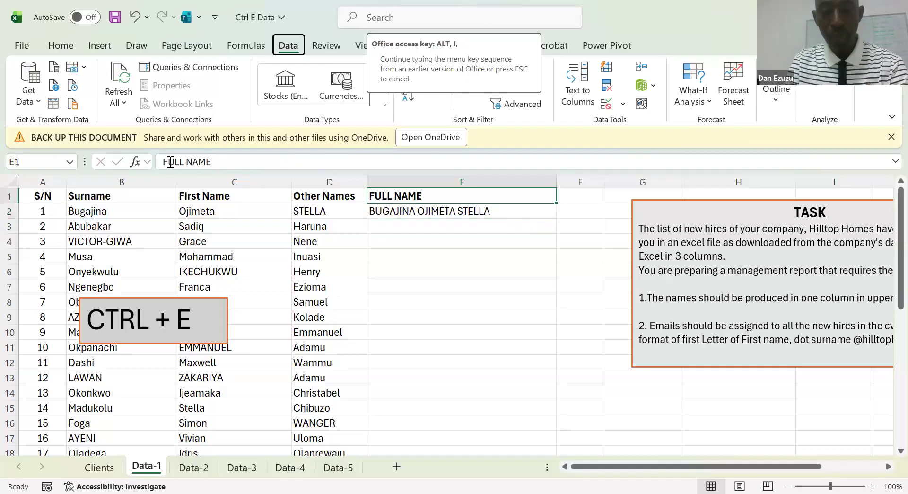
pyautogui.press('r')
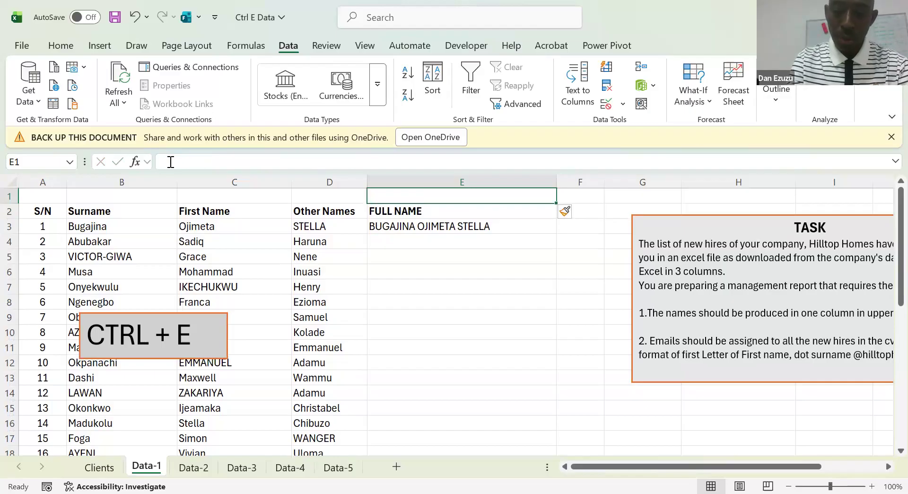
pyautogui.write('=')
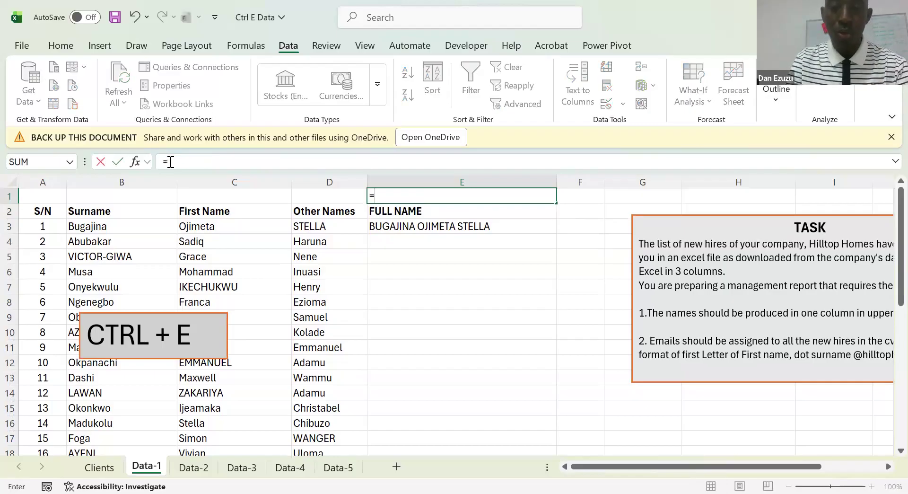
pyautogui.write('FORMULATEXT(E3')
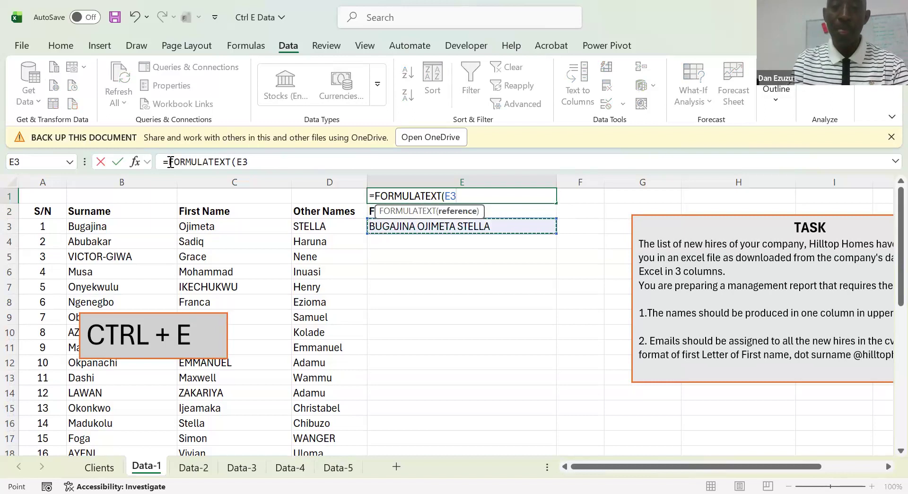
pyautogui.hotkey('ctrl', 'Return')
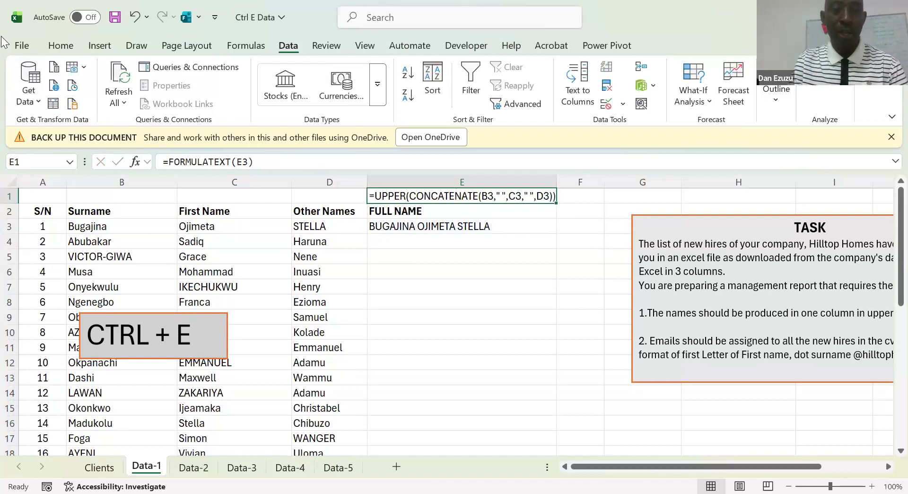
# Colour the formula text in cell E1 red
pyautogui.click(59, 48)
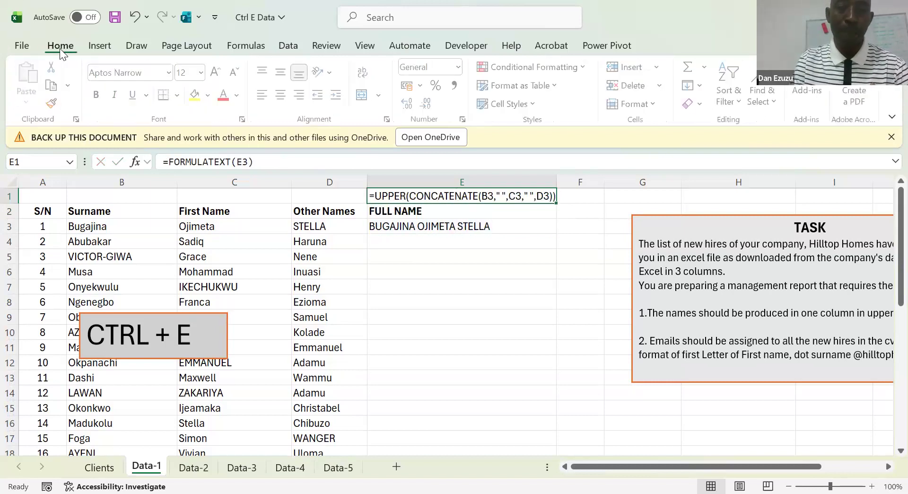
pyautogui.click(225, 96)
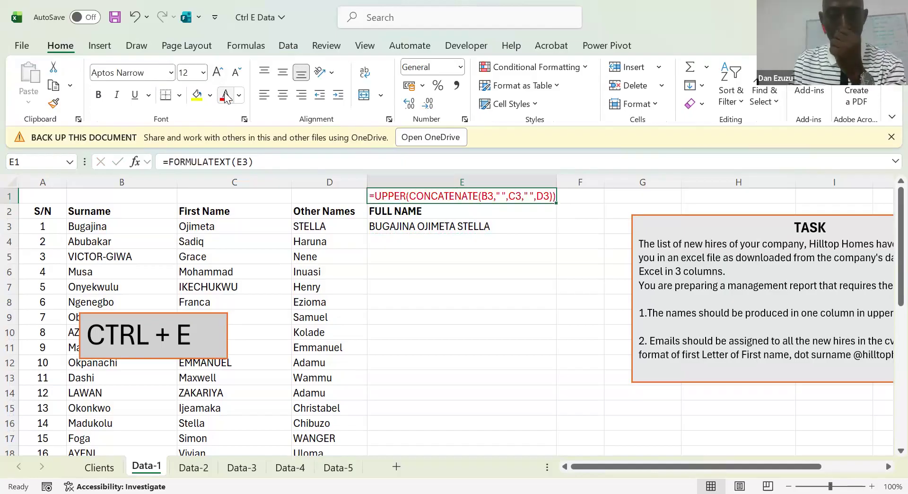
pyautogui.click(425, 257)
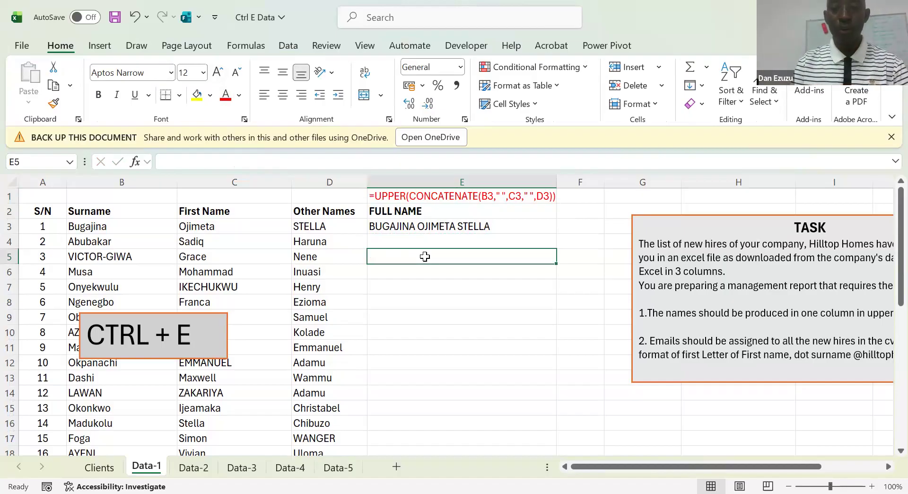
# Fill the UPPER/CONCATENATE formula in E3 down the FULL NAME column for all the new hires
pyautogui.press('Up')
pyautogui.press('Up')
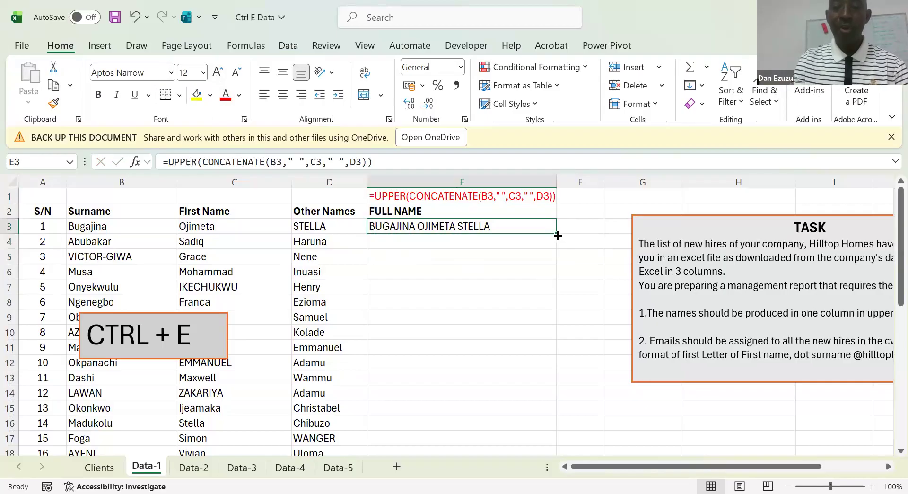
pyautogui.doubleClick(559, 235)
pyautogui.click(443, 274)
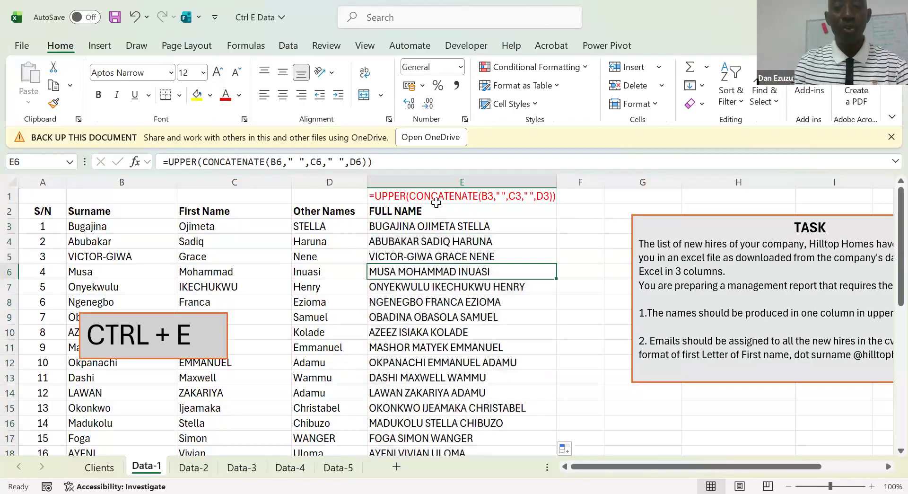
# Insert a blank column before the FULL NAME column, between Other Names and the formulas
pyautogui.click(420, 241)
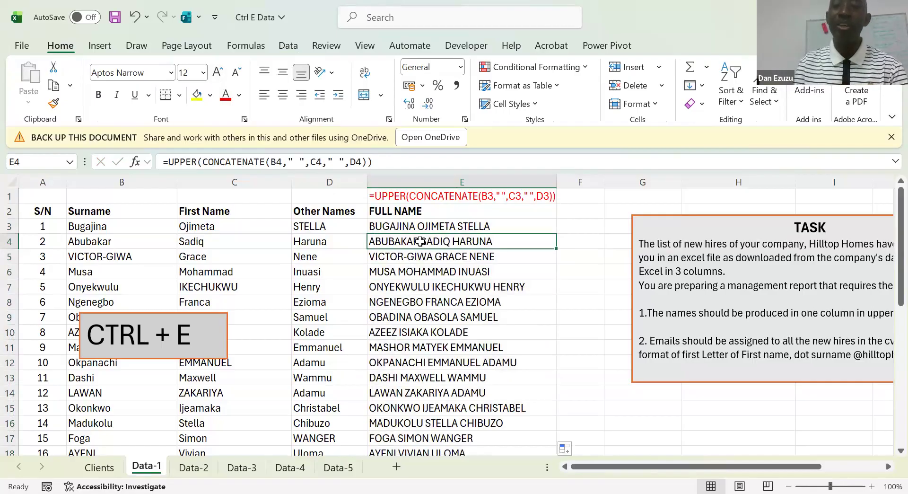
pyautogui.hotkey('alt', 'i')
pyautogui.press('c')
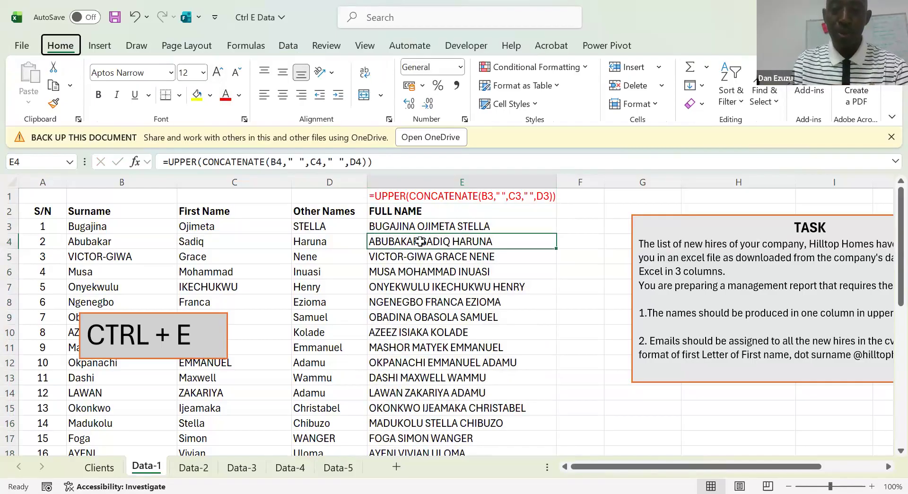
pyautogui.moveTo(441, 181); pyautogui.dragTo(515, 183)
pyautogui.click(572, 210)
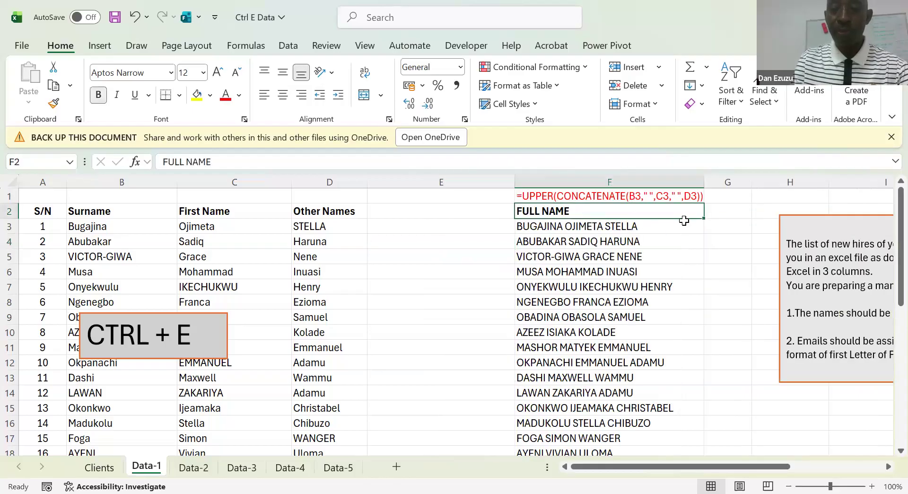
# Copy the FULL NAME heading from F2 into E2 above the blank column
pyautogui.moveTo(490, 224); pyautogui.dragTo(449, 208)
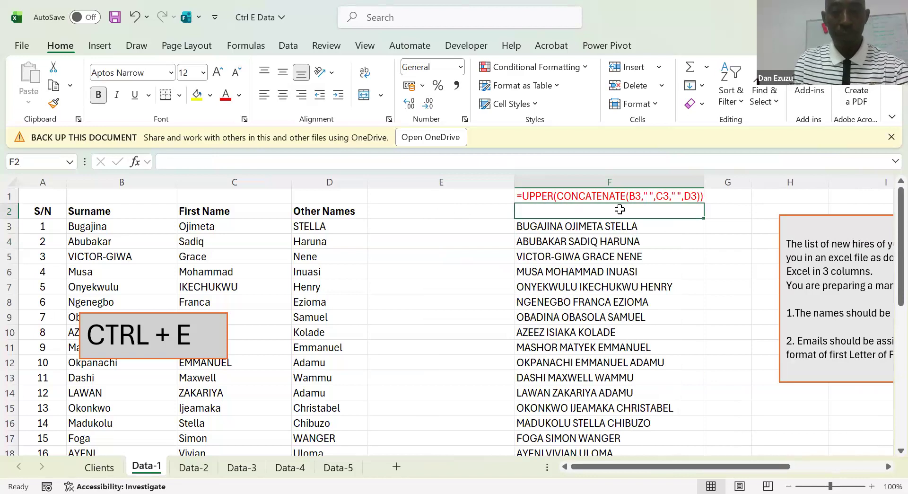
pyautogui.hotkey('ctrl', 'z')
pyautogui.moveTo(705, 218); pyautogui.dragTo(430, 226)
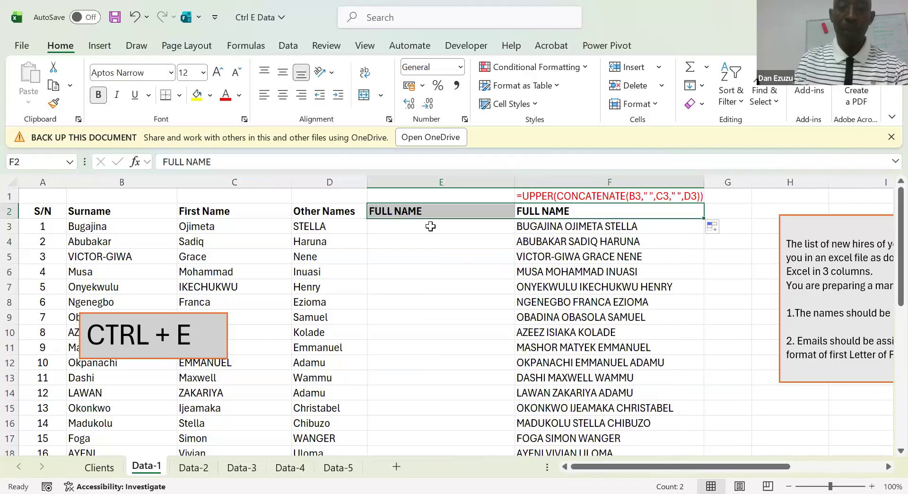
pyautogui.click(430, 226)
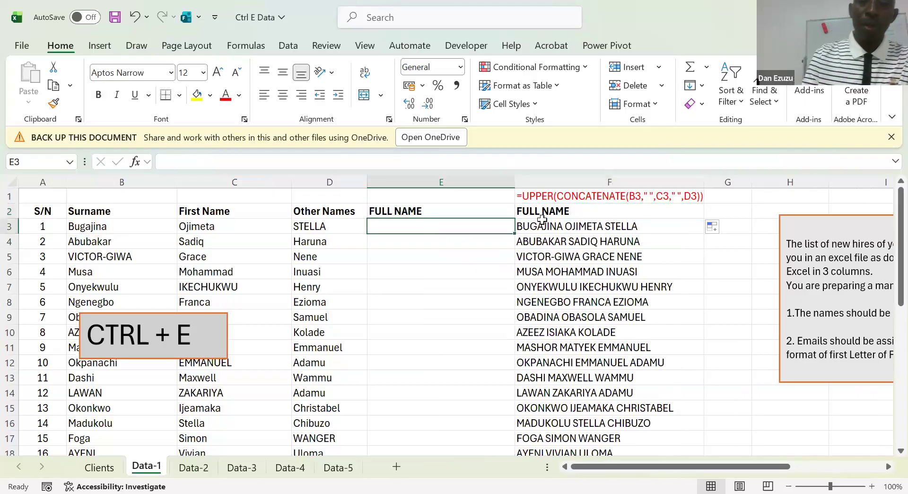
# Widen column E and clear all the contents of column F
pyautogui.click(588, 182)
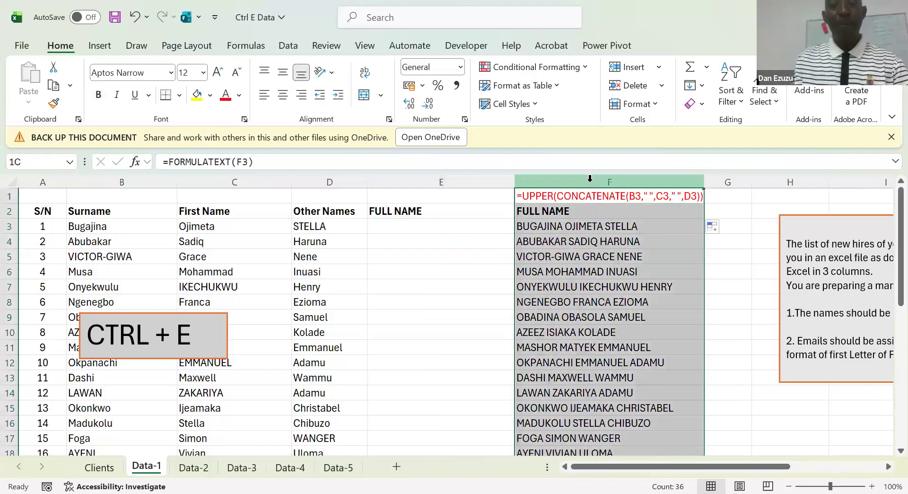
pyautogui.click(452, 225)
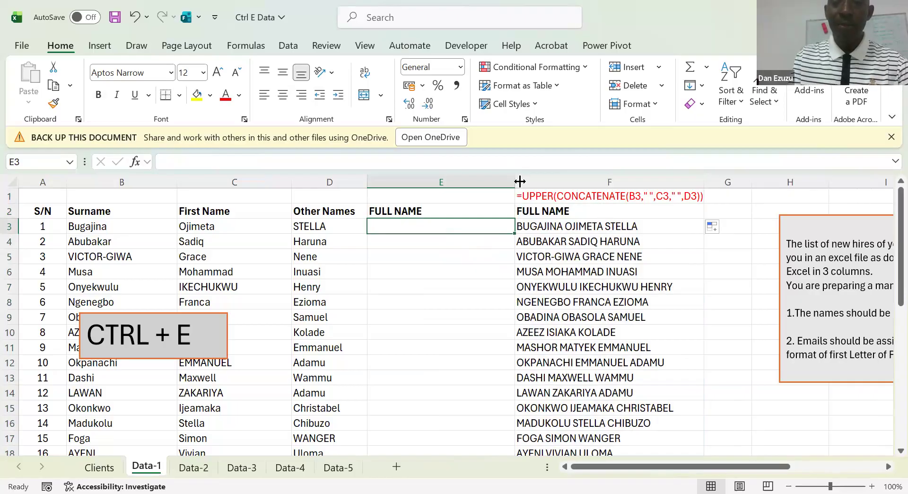
pyautogui.moveTo(515, 182); pyautogui.dragTo(563, 185)
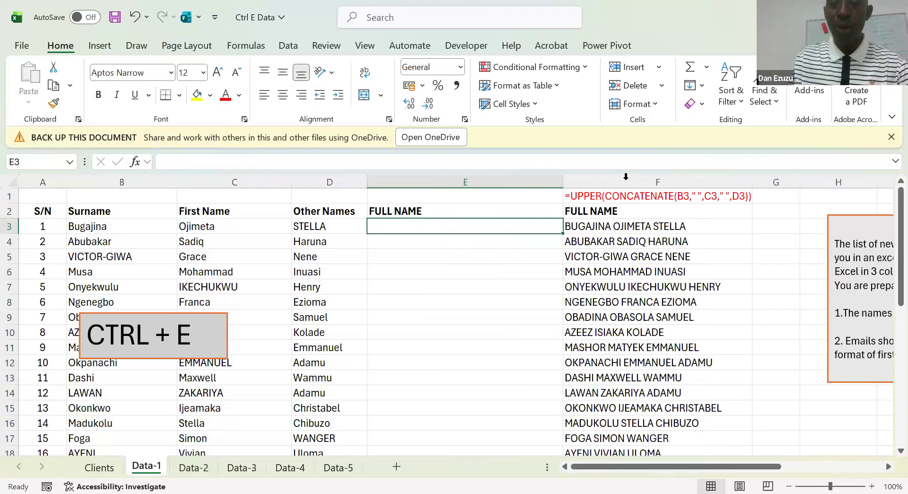
pyautogui.click(625, 180)
pyautogui.press('Delete')
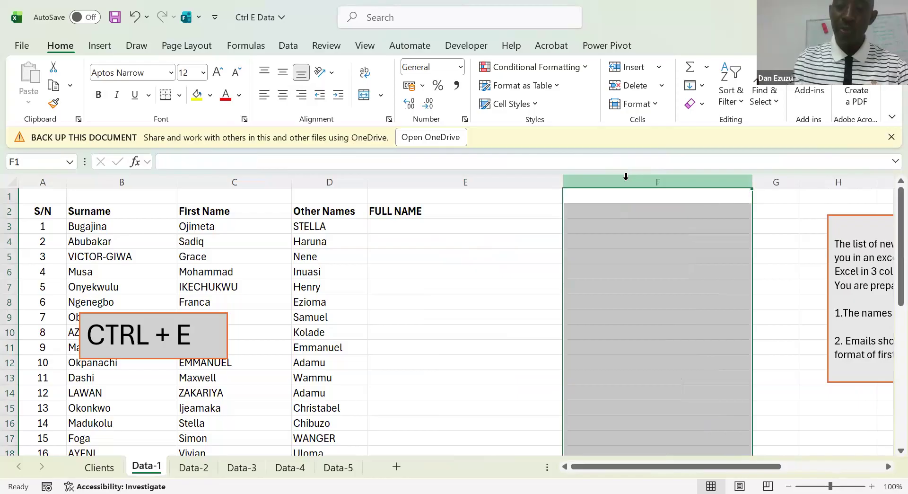
# Enter the first hire's surname, first name and other name in E3, in capitals and separated by spaces
pyautogui.press('Left')
pyautogui.press('Down')
pyautogui.press('Down')
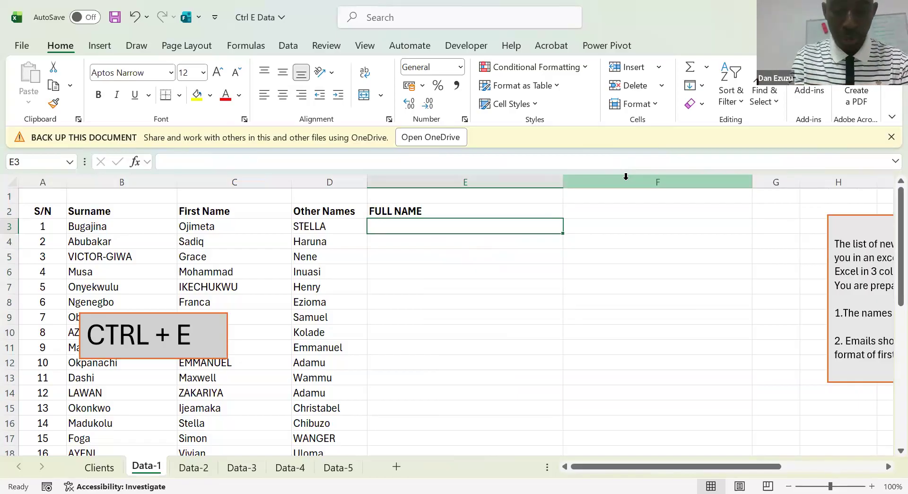
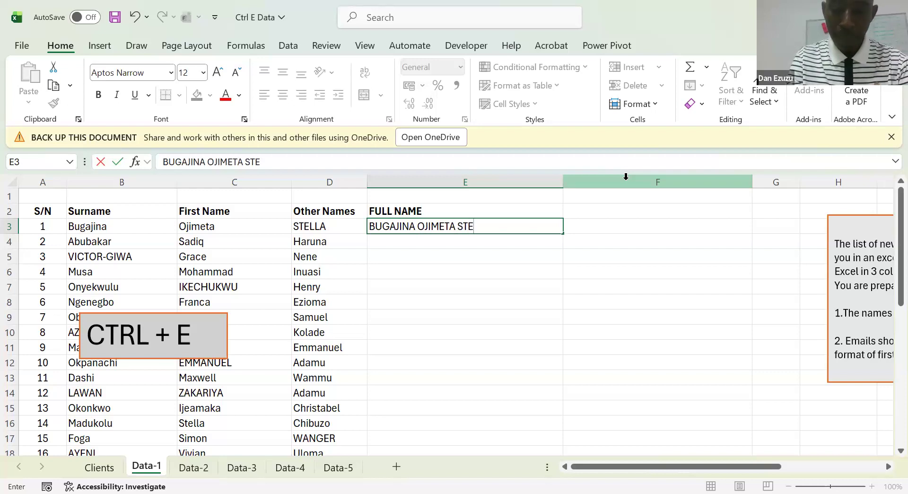
pyautogui.press('Return')
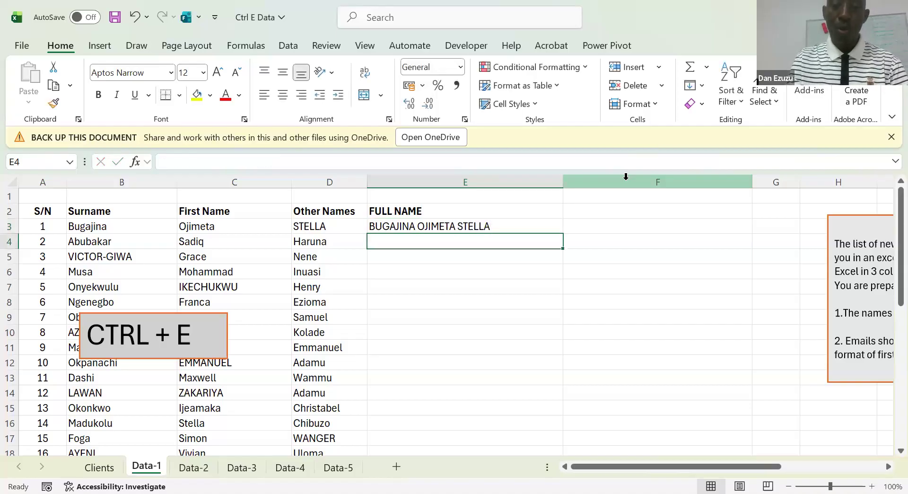
# Flash Fill the rest of the FULL NAME column from the example in E3
pyautogui.press('Up')
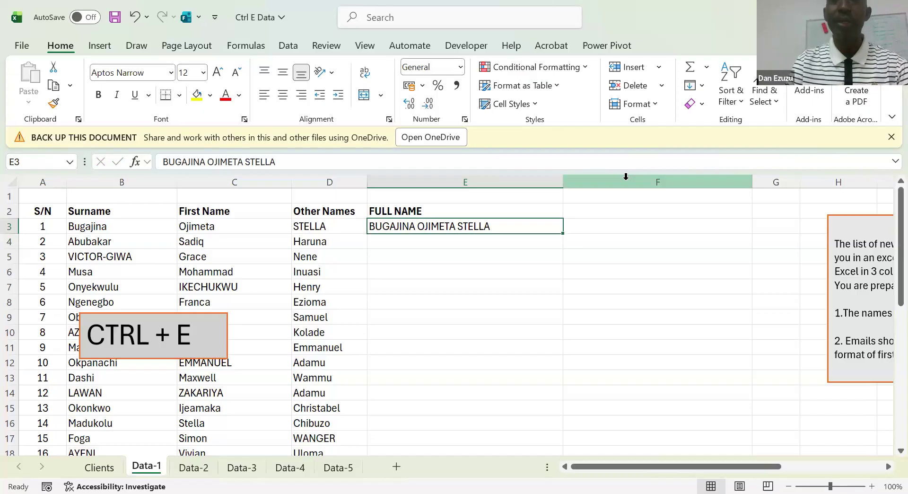
pyautogui.press('Down')
pyautogui.press('Down')
pyautogui.press('Up')
pyautogui.press('Up')
pyautogui.press('Down')
pyautogui.press('Up')
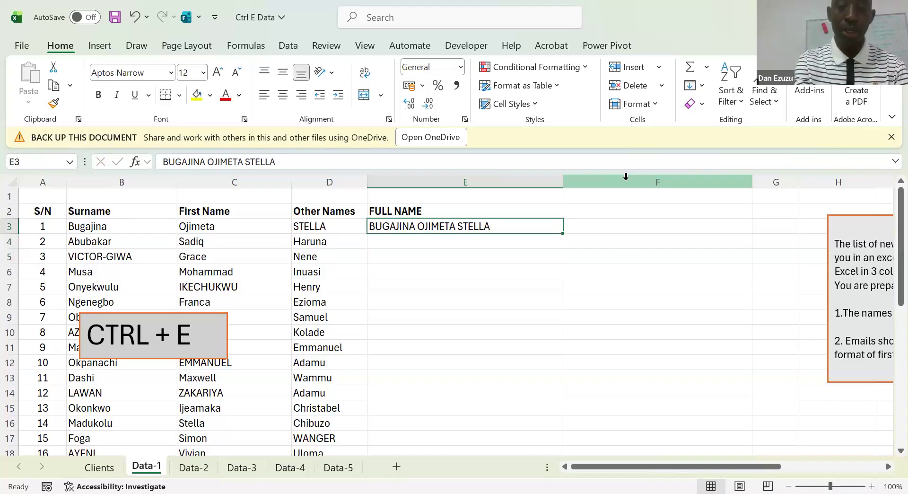
pyautogui.hotkey('ctrl', 'e')
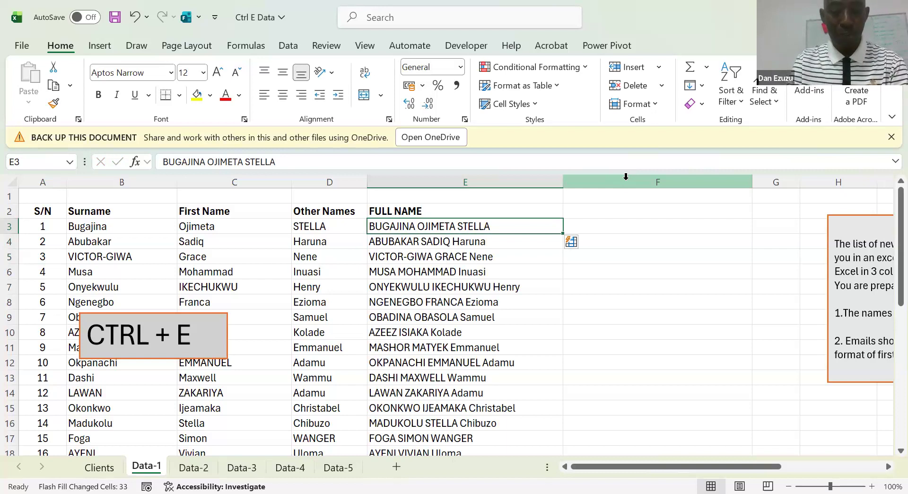
# Undo the Flash Fill in the FULL NAME column and run it again from E3
pyautogui.hotkey('ctrl', 'z')
pyautogui.press('Up')
pyautogui.press('Down')
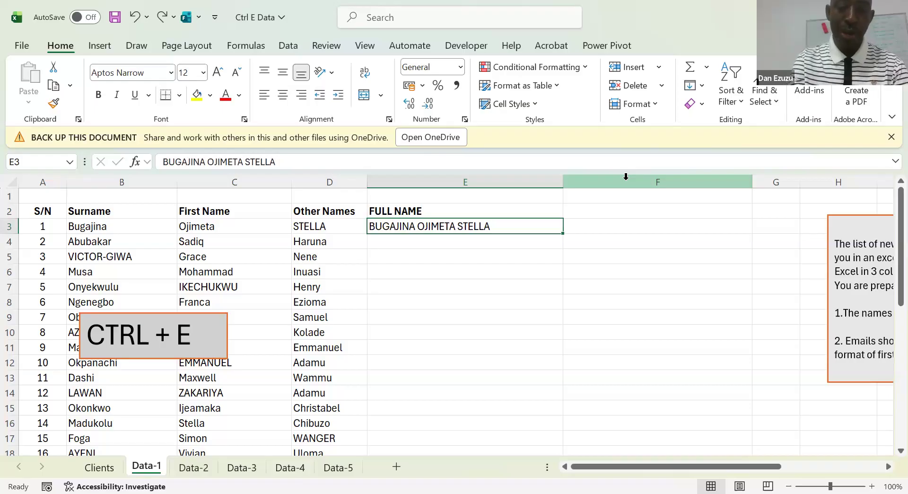
pyautogui.hotkey('ctrl', 'e')
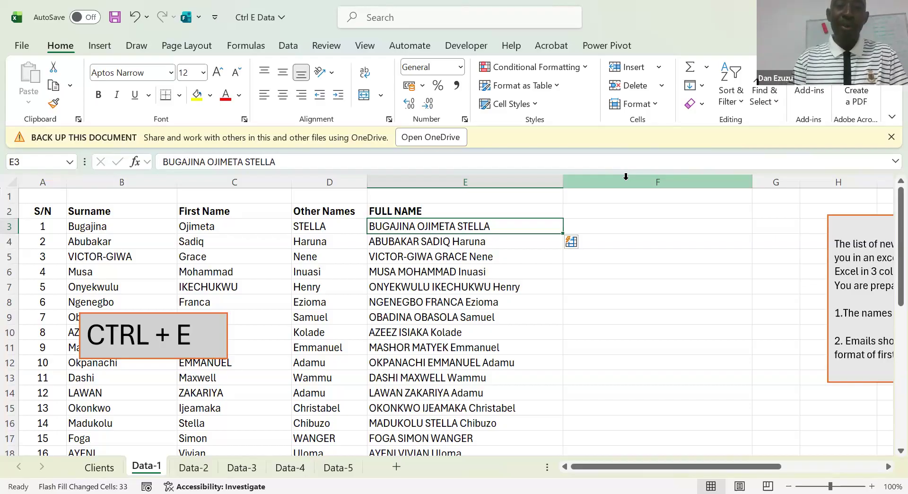
# Undo the last Flash Fill and replace E3 with the first hire's surname, first name and other name in mixed case
pyautogui.hotkey('ctrl', 'z')
pyautogui.press('Down')
pyautogui.press('Up')
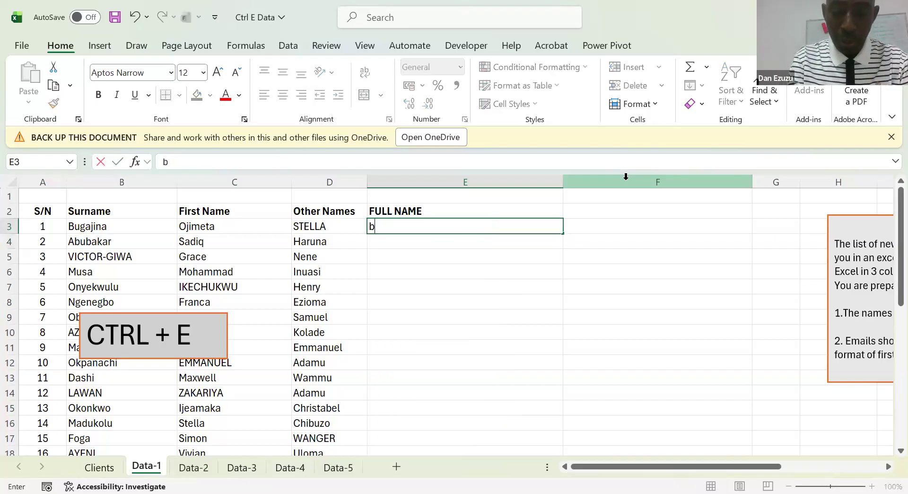
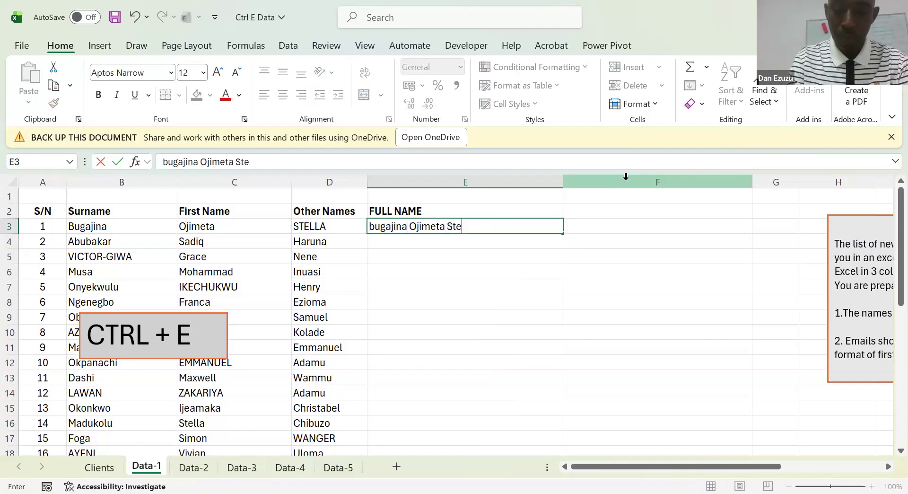
pyautogui.press('Return')
pyautogui.press('Up')
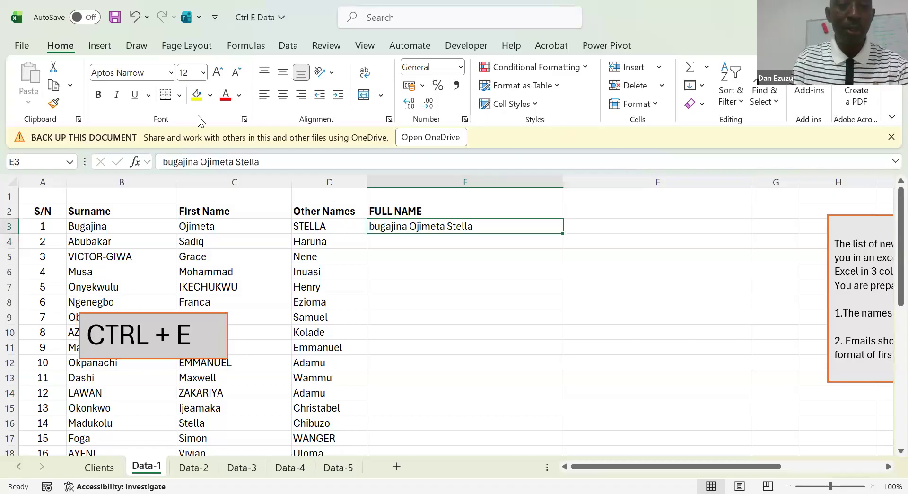
# Capitalize the first letter of the surname in E3
pyautogui.click(170, 163)
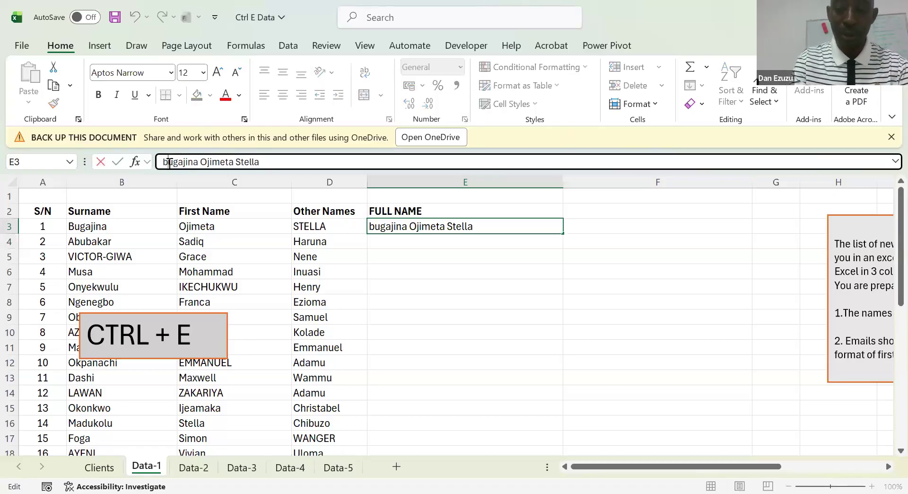
pyautogui.press('BackSpace')
pyautogui.write('B')
pyautogui.press('Return')
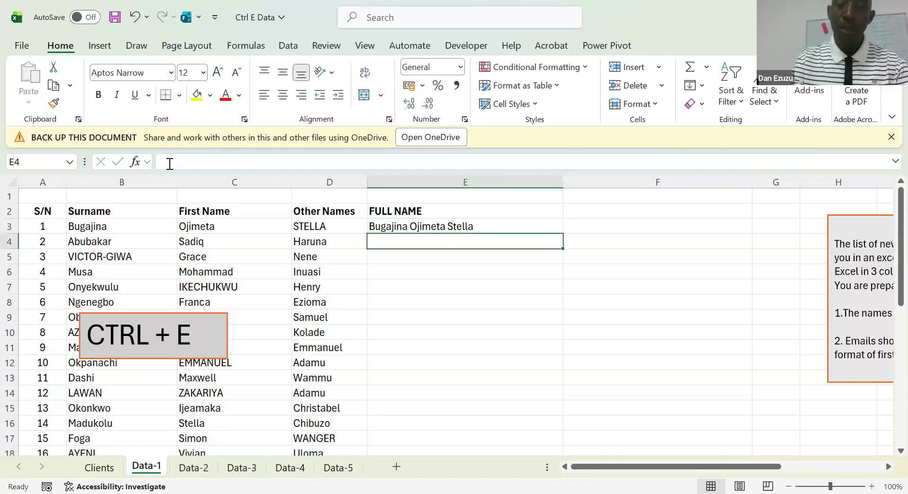
# Flash Fill the FULL NAME column from the mixed-case example in E3
pyautogui.press('Up')
pyautogui.press('Left')
pyautogui.press('Left')
pyautogui.press('Right')
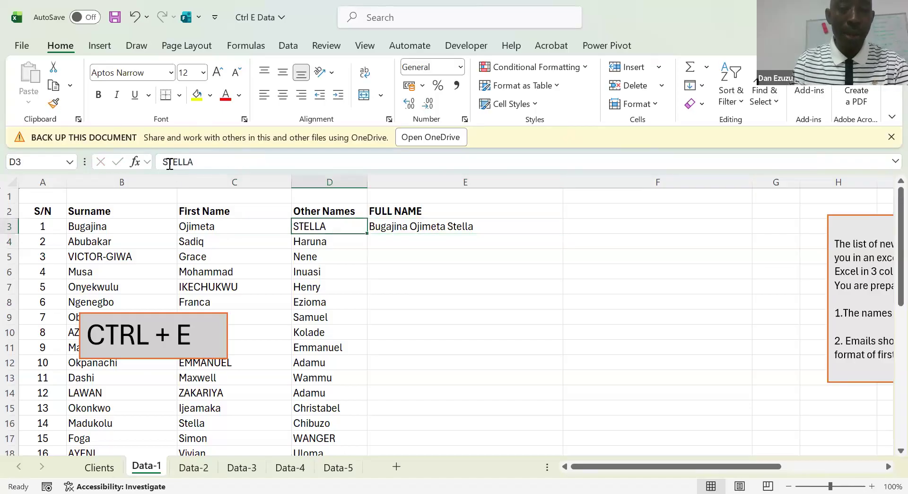
pyautogui.press('Right')
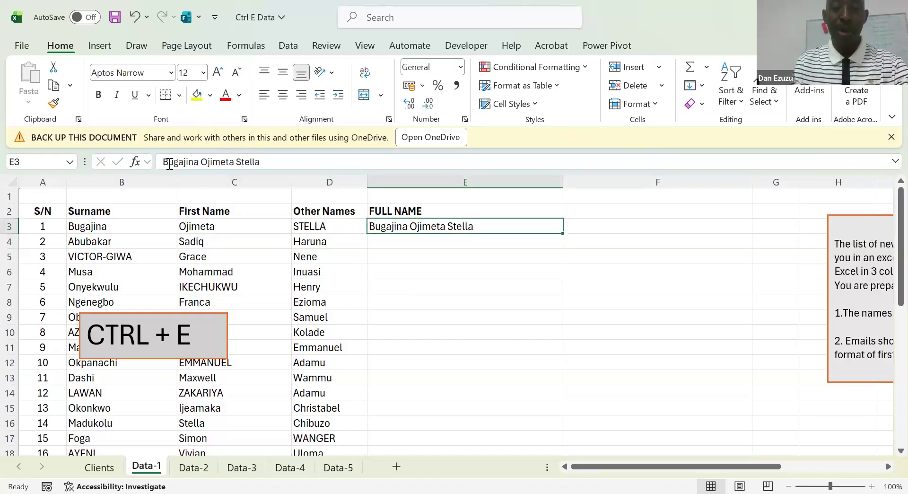
pyautogui.hotkey('ctrl', 'e')
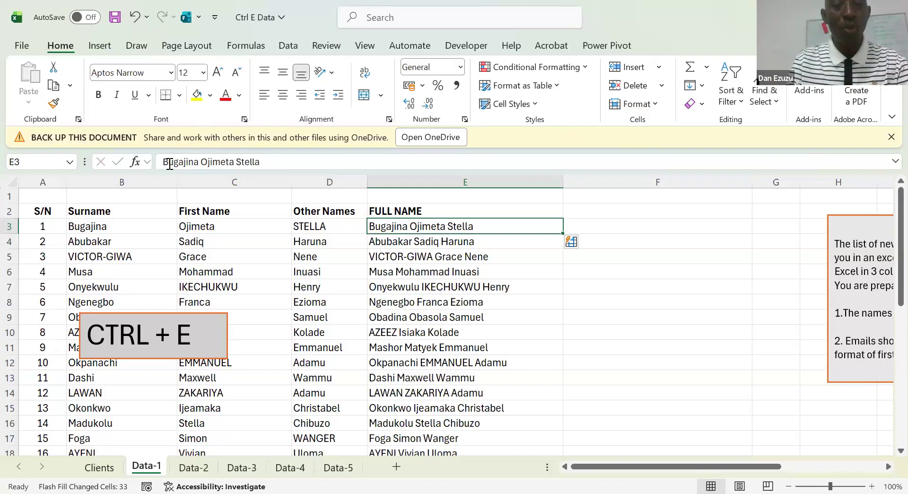
# Check the letter case of the filled entries in the FULL NAME column against the source name columns
pyautogui.press('Down')
pyautogui.press('Down')
pyautogui.press('Down')
pyautogui.press('Down')
pyautogui.press('Down')
pyautogui.press('Down')
pyautogui.press('Down')
pyautogui.press('Down')
pyautogui.press('Down')
pyautogui.press('Down')
pyautogui.press('Down')
pyautogui.press('Down')
pyautogui.press('Down')
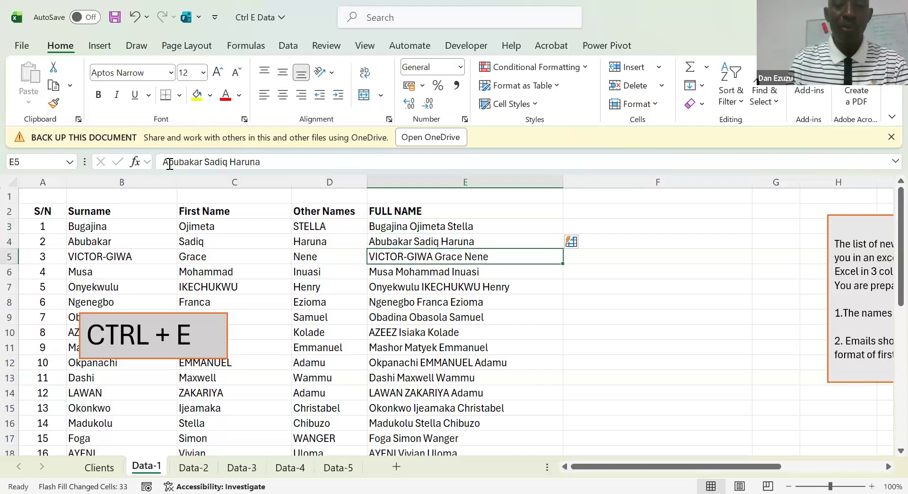
pyautogui.press('Down')
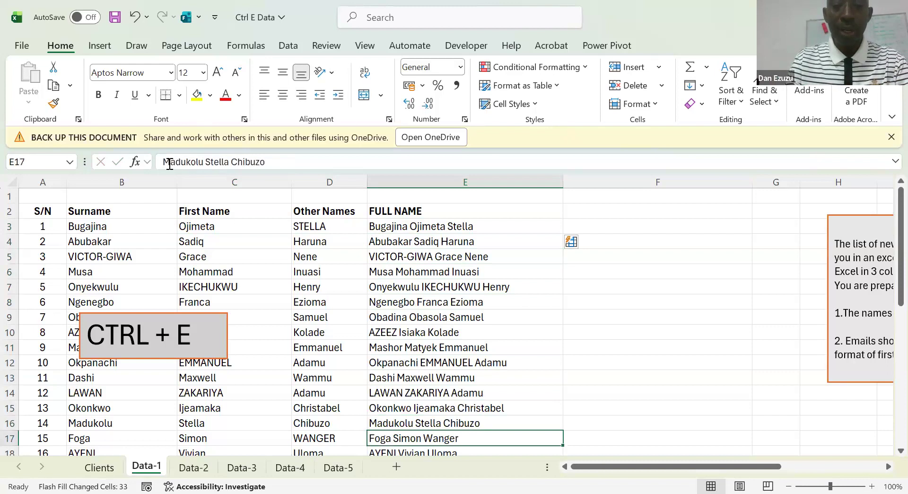
pyautogui.press('Up')
pyautogui.press('Up')
pyautogui.press('Up')
pyautogui.press('Up')
pyautogui.press('Up')
pyautogui.press('Up')
pyautogui.press('Up')
pyautogui.press('Up')
pyautogui.press('Up')
pyautogui.press('Up')
pyautogui.press('Up')
pyautogui.press('Up')
pyautogui.press('Up')
pyautogui.press('Up')
pyautogui.press('Up')
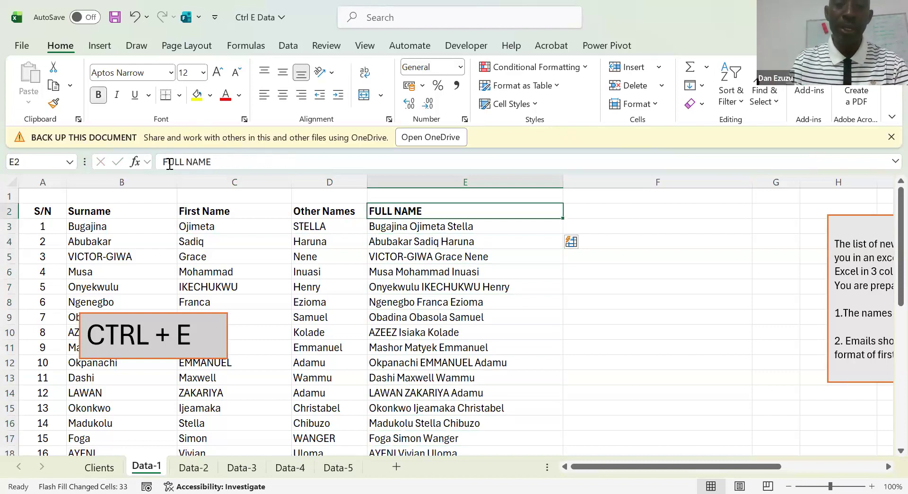
# Look at the name-splitting task and the staff list on the Data-2 sheet
pyautogui.click(196, 461)
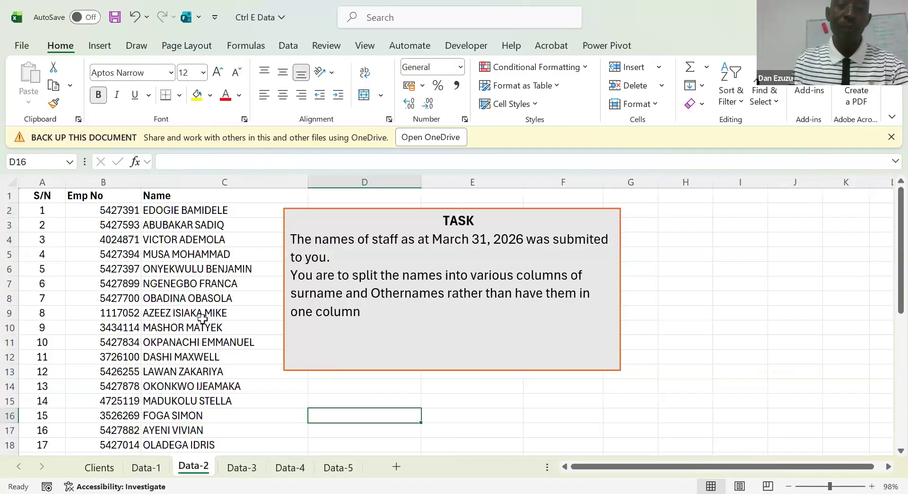
pyautogui.click(201, 315)
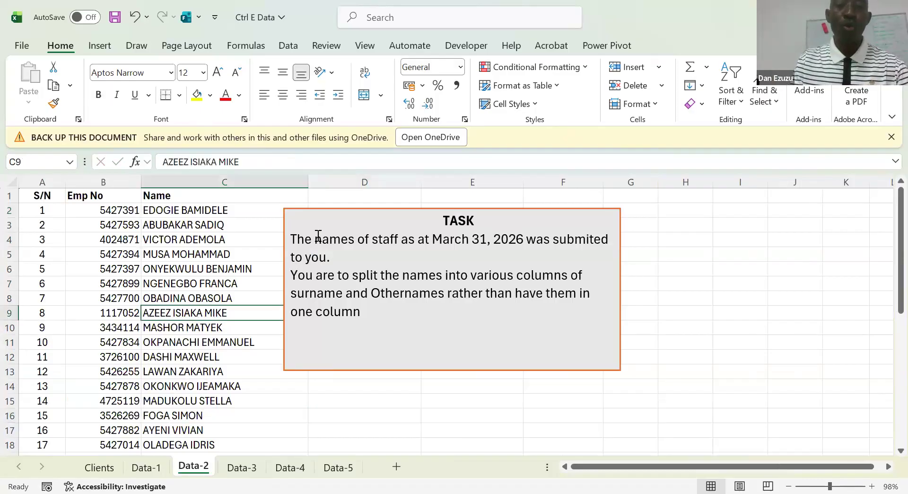
pyautogui.click(280, 239)
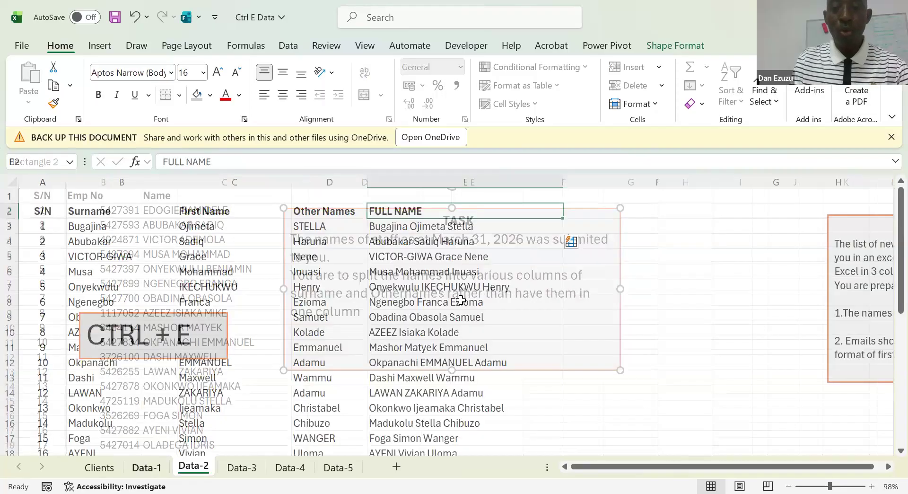
# Return to the Data-1 sheet and move the TASK box close beside the FULL NAME column, starting over column F
pyautogui.press('Right')
pyautogui.press('Right')
pyautogui.press('Right')
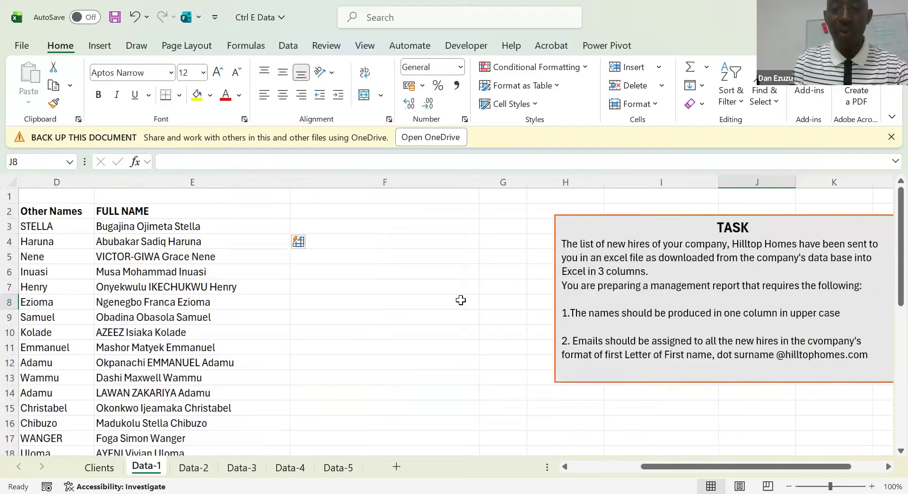
pyautogui.click(577, 231)
pyautogui.moveTo(557, 223); pyautogui.dragTo(307, 197)
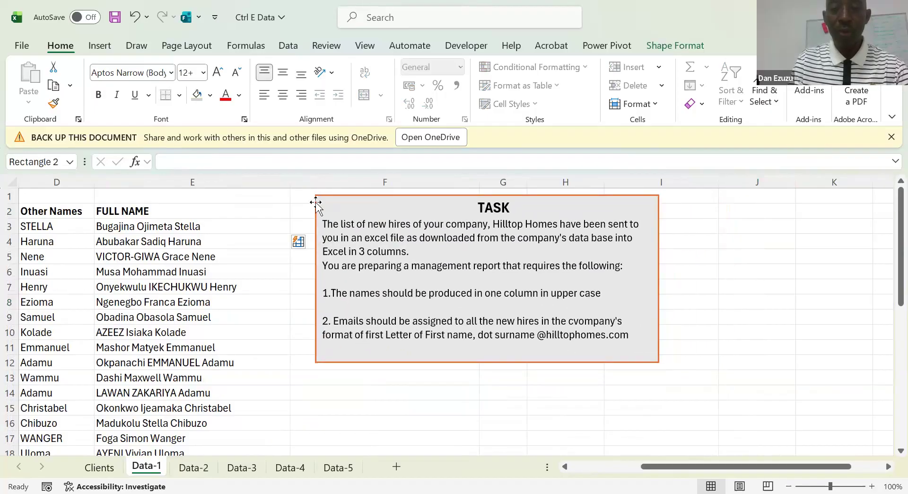
pyautogui.click(251, 269)
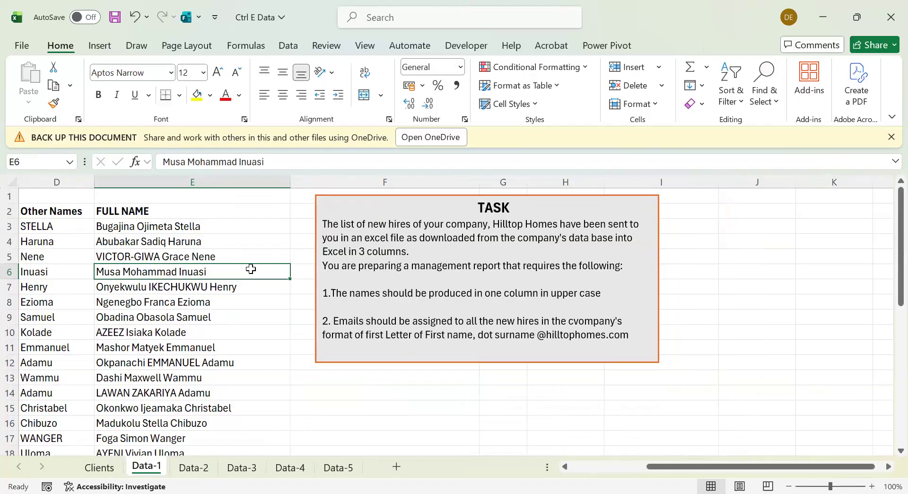
# Review the TASK box's upper-case name and company e-mail requirements alongside the name columns
pyautogui.click(317, 239)
pyautogui.click(230, 268)
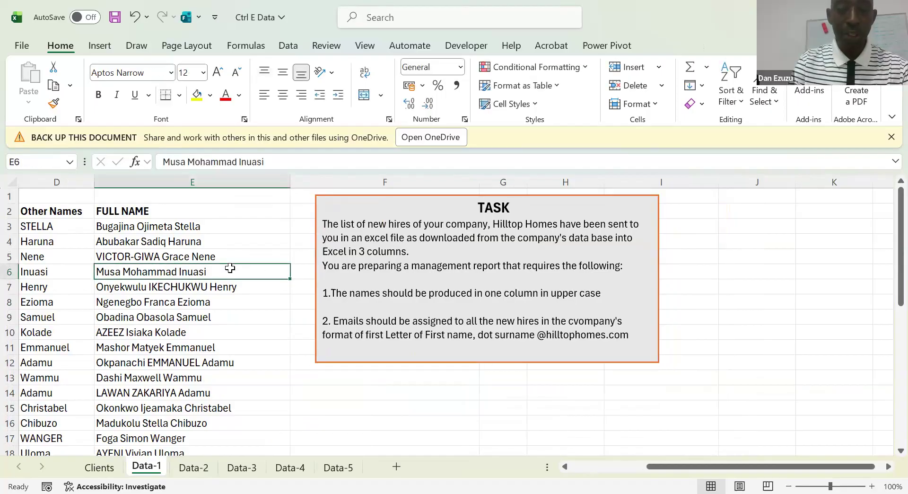
pyautogui.press('Left')
pyautogui.press('Left')
pyautogui.press('Left')
pyautogui.press('Right')
pyautogui.press('Right')
pyautogui.press('Right')
pyautogui.press('Right')
pyautogui.press('Right')
pyautogui.press('Left')
pyautogui.press('Left')
pyautogui.press('Right')
pyautogui.press('Right')
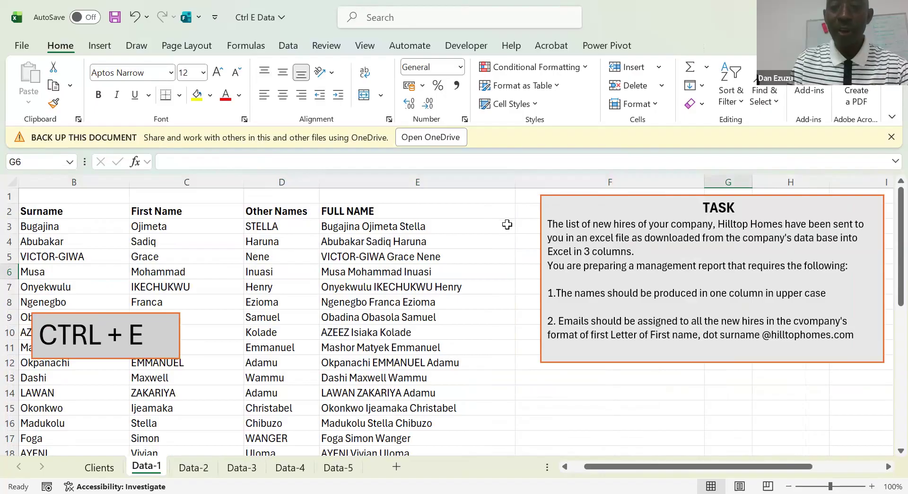
# Shift the TASK box slightly up and farther away from the FULL NAME column
pyautogui.click(540, 228)
pyautogui.moveTo(539, 227); pyautogui.dragTo(582, 210)
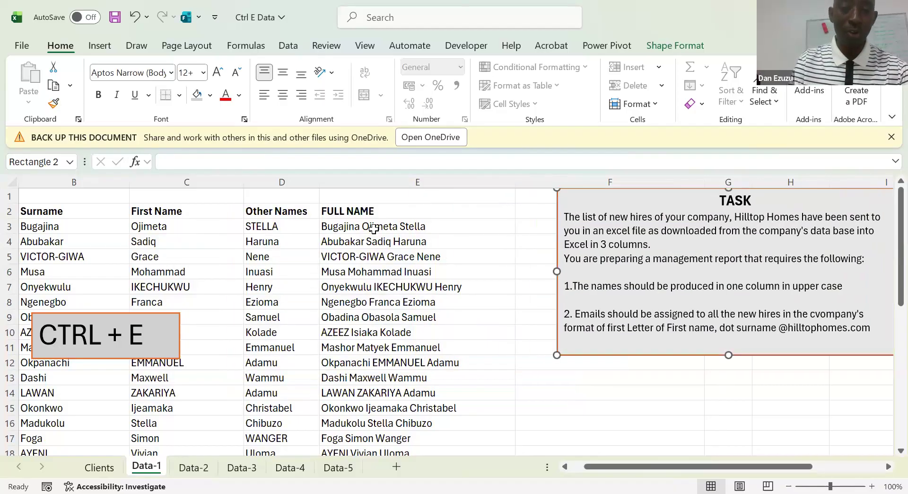
pyautogui.click(374, 229)
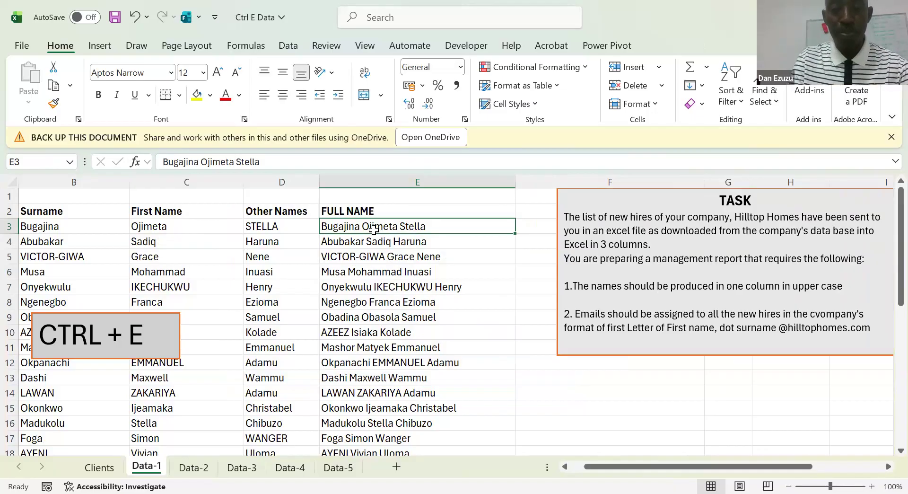
# Insert a new column before FULL NAME and widen it to about the FULL NAME column's width
pyautogui.click(387, 268)
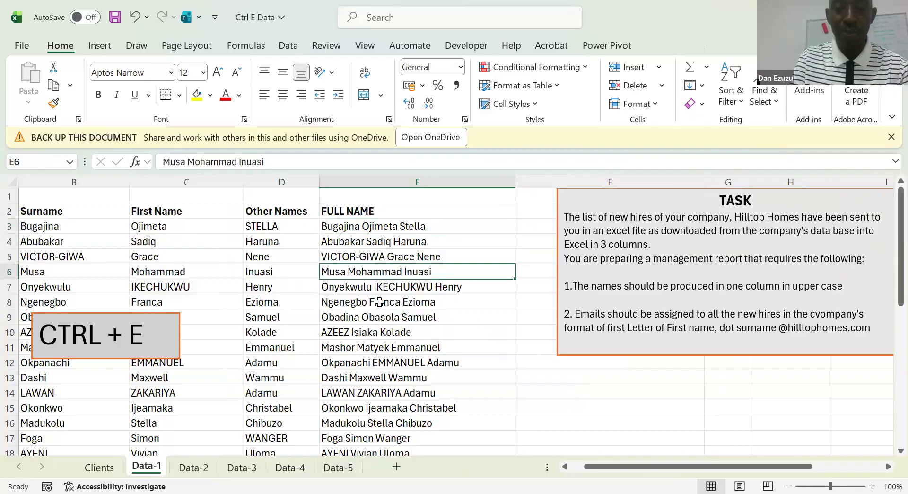
pyautogui.click(387, 253)
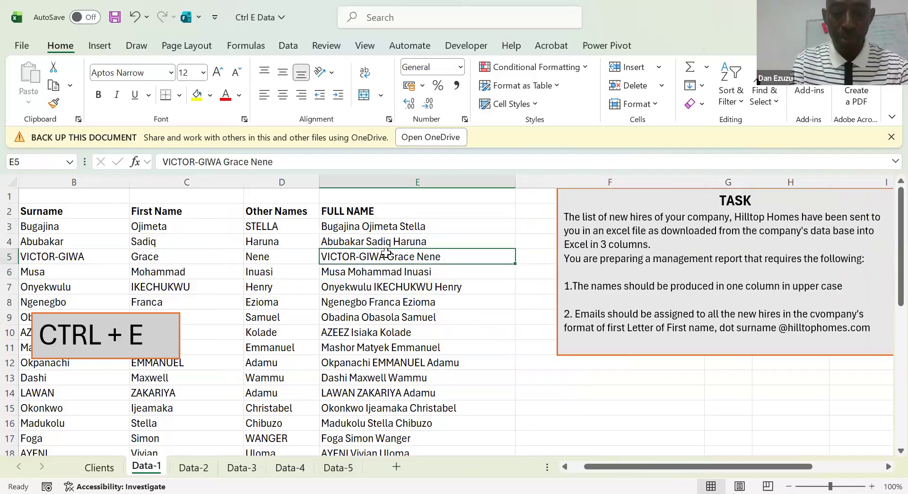
pyautogui.hotkey('alt', 'h')
pyautogui.press('i')
pyautogui.press('c')
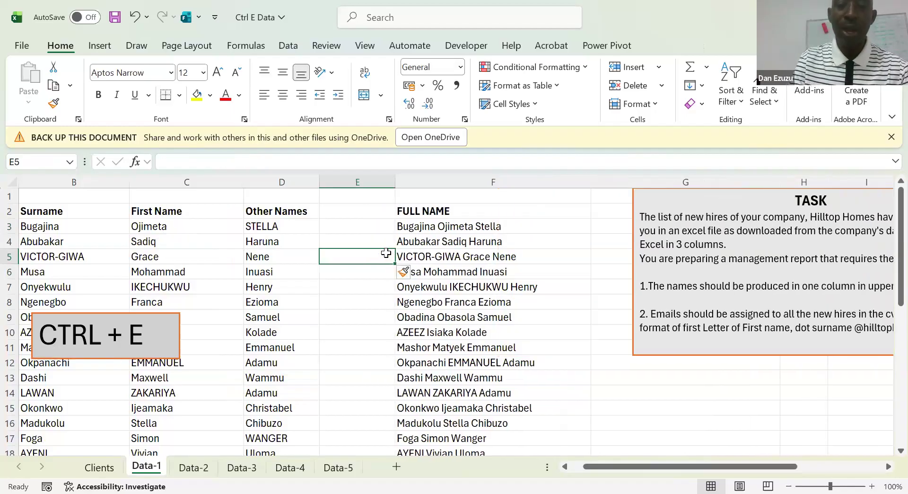
pyautogui.moveTo(400, 180); pyautogui.dragTo(519, 185)
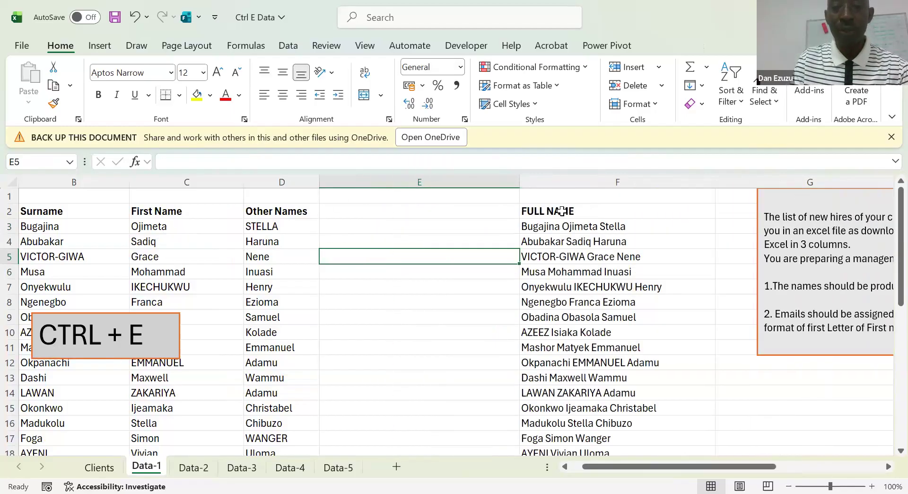
# Copy the FULL NAME header into E2 of the new column and replace its text with E-Mail
pyautogui.click(562, 210)
pyautogui.moveTo(425, 181); pyautogui.dragTo(371, 211)
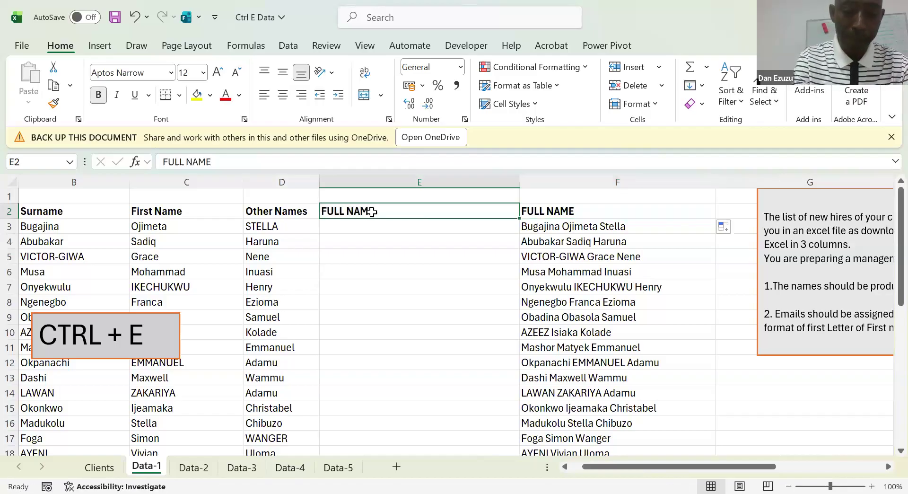
pyautogui.write('E-Mail')
pyautogui.press('Return')
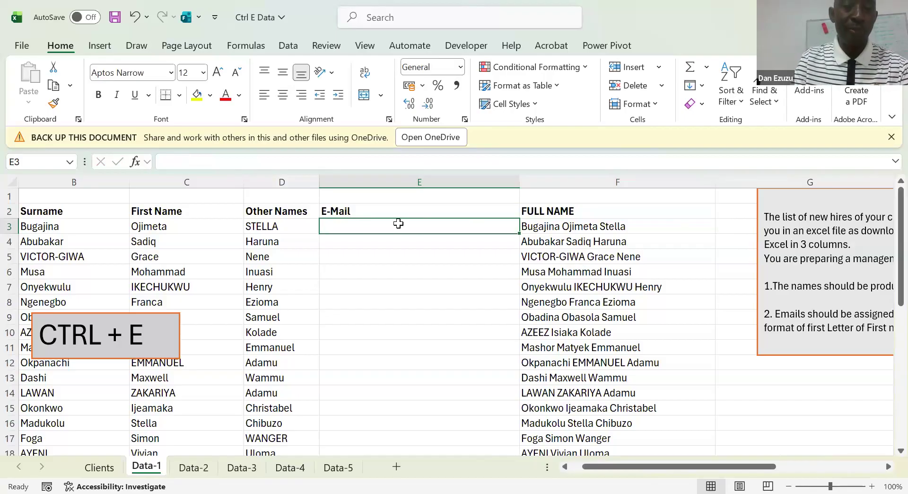
# Enter the first hire's company e-mail in E3, using lower-case first-name initial, a dot, the surname and the hilltophomes.com domain
pyautogui.click(174, 230)
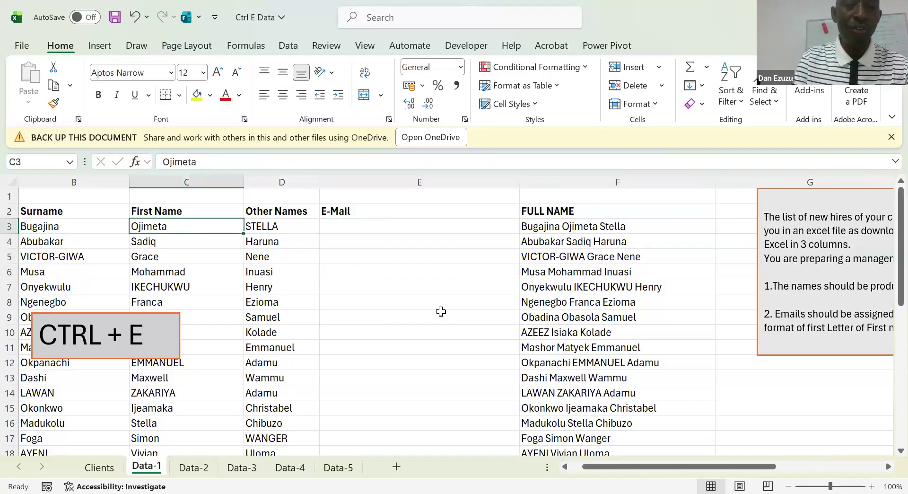
pyautogui.click(366, 229)
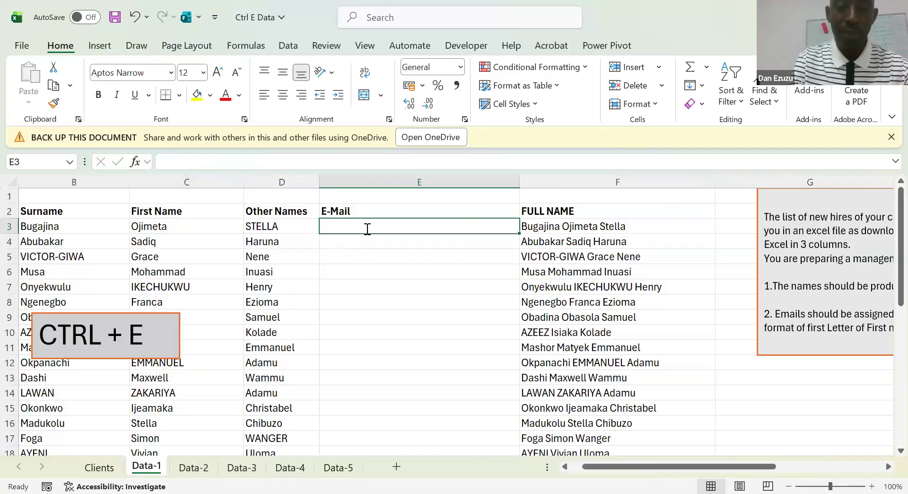
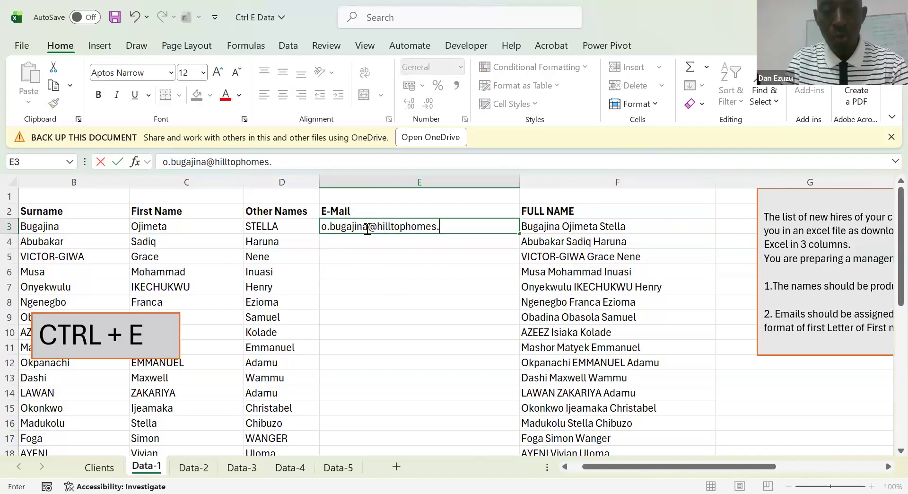
pyautogui.press('Return')
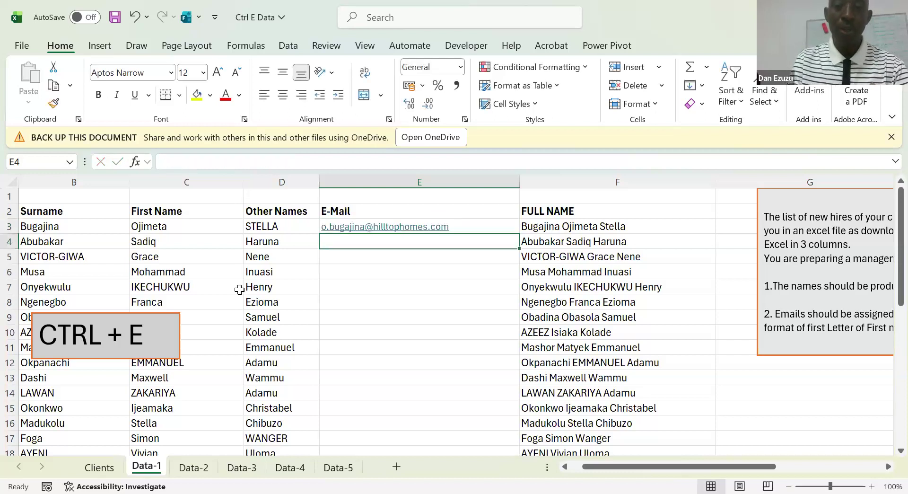
# Flash Fill the remaining cells of the E-Mail column from the example in E3
pyautogui.press('Up')
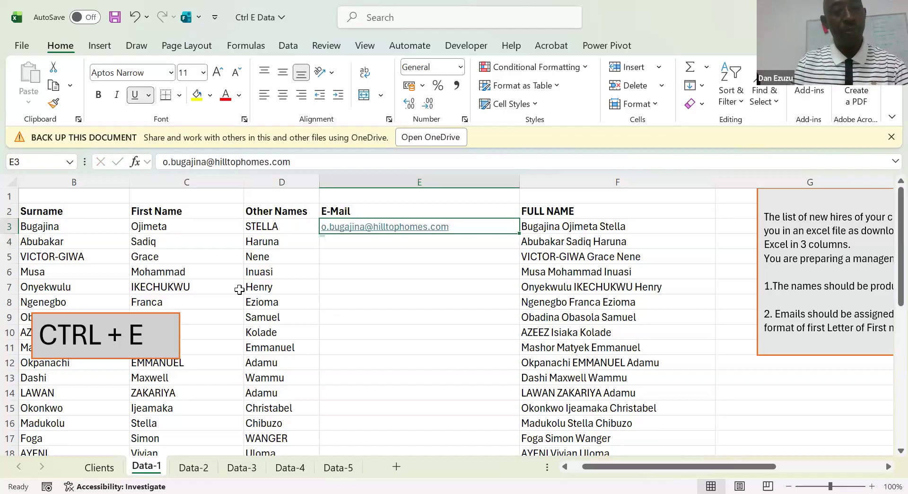
pyautogui.click(373, 313)
pyautogui.press('Up')
pyautogui.press('Up')
pyautogui.press('Up')
pyautogui.press('Up')
pyautogui.press('Up')
pyautogui.press('Up')
pyautogui.press('Down')
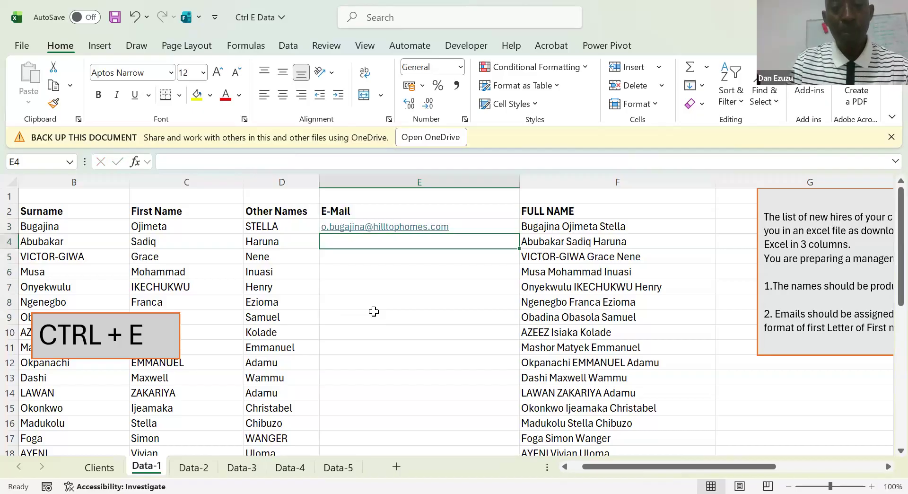
pyautogui.press('Up')
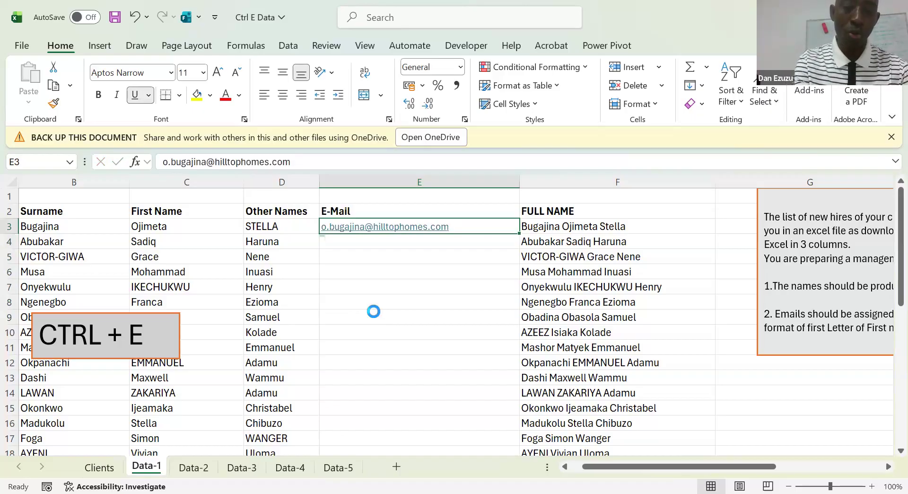
# Insert a new column before the E-Mail column and widen it to about the same width
pyautogui.click(222, 246)
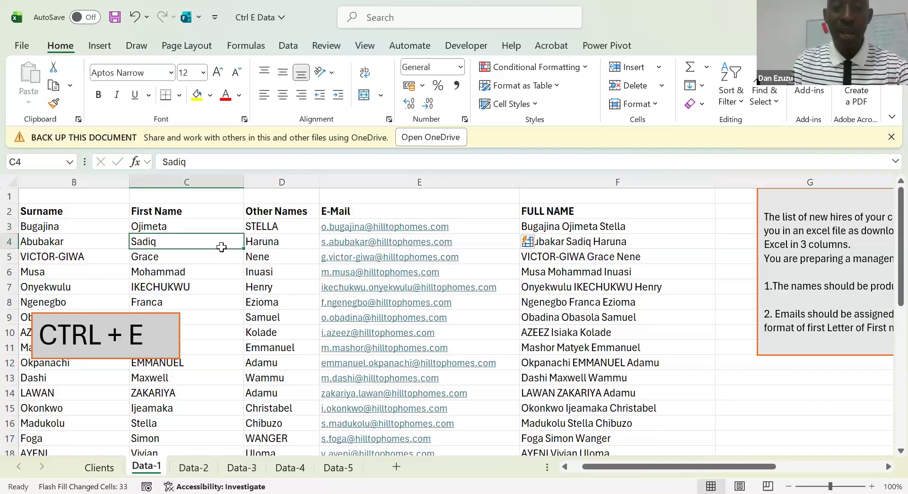
pyautogui.press('Right')
pyautogui.press('Right')
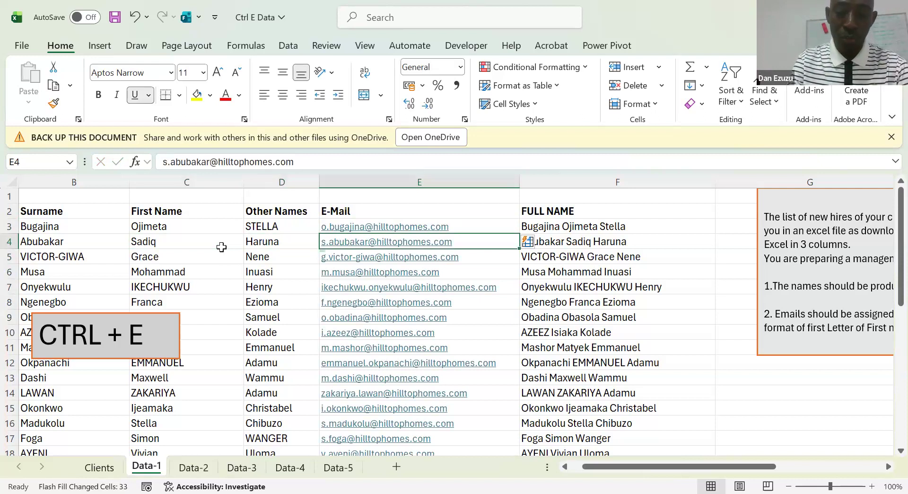
pyautogui.hotkey('alt', 'i')
pyautogui.press('c')
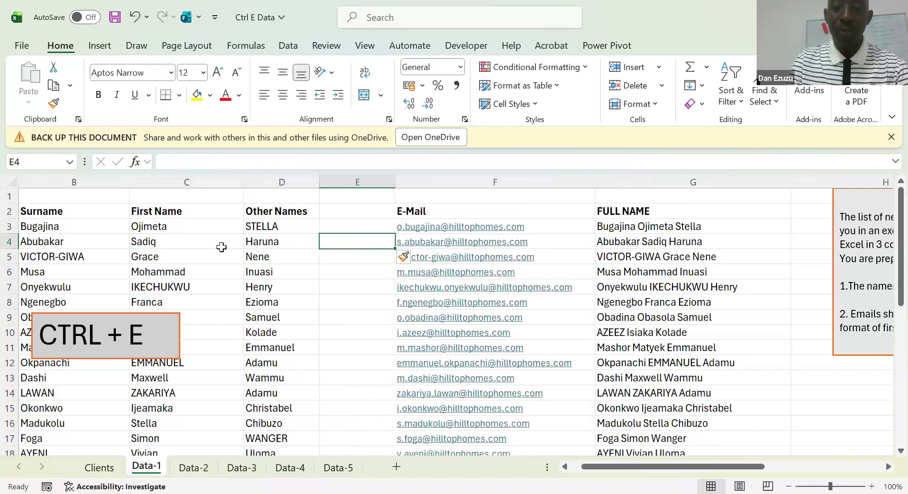
pyautogui.moveTo(396, 182); pyautogui.dragTo(518, 184)
# Copy the E-Mail header into E2 of the new column
pyautogui.click(589, 212)
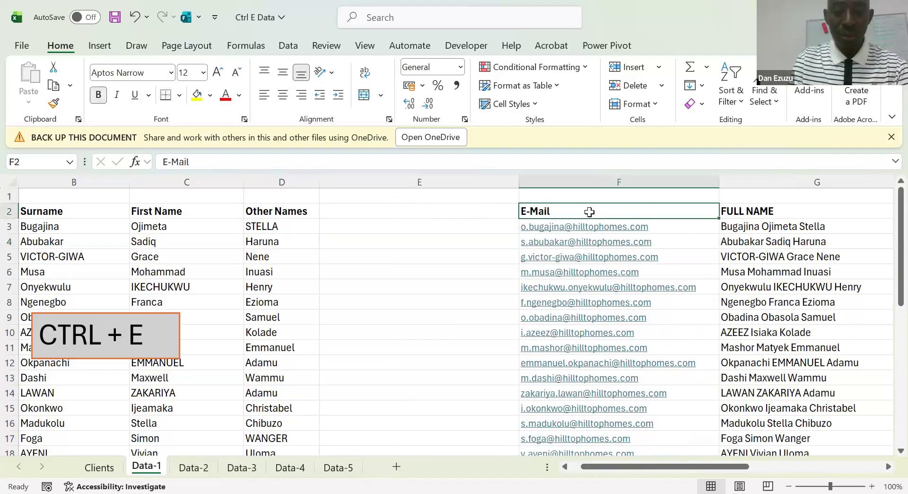
pyautogui.hotkey('ctrl', 'c')
pyautogui.press('Left')
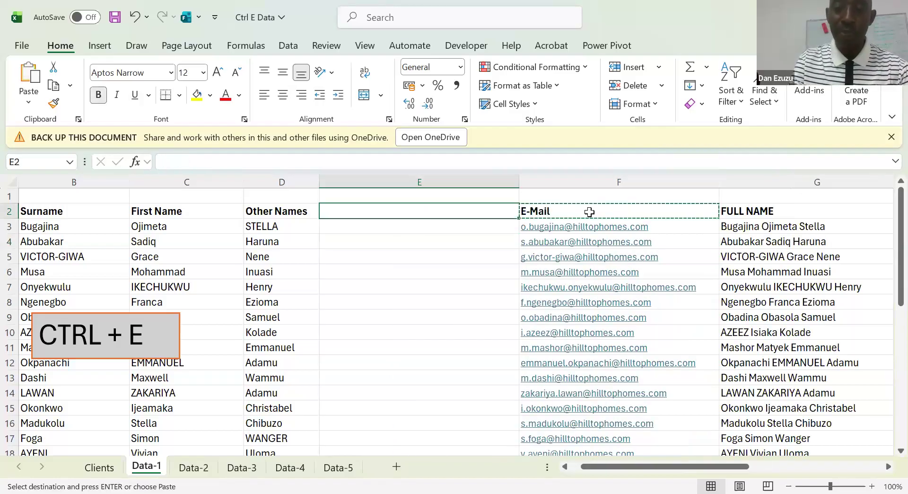
pyautogui.press('Return')
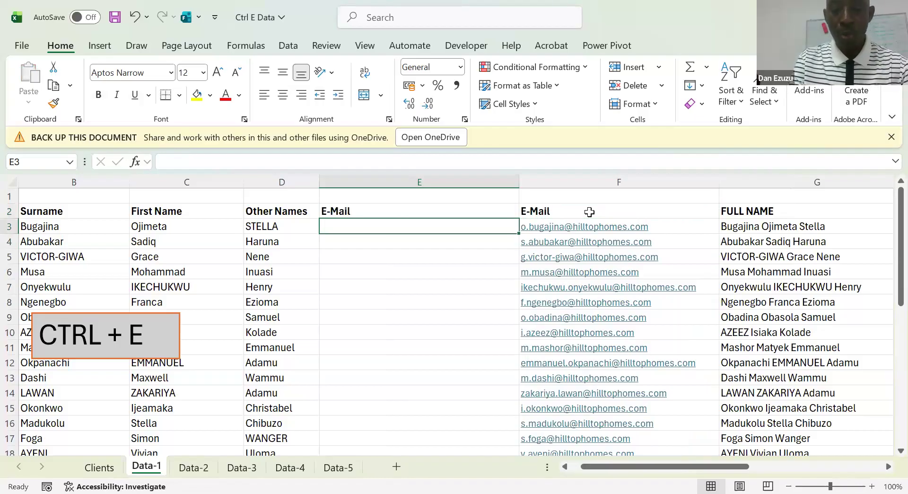
pyautogui.write('=l')
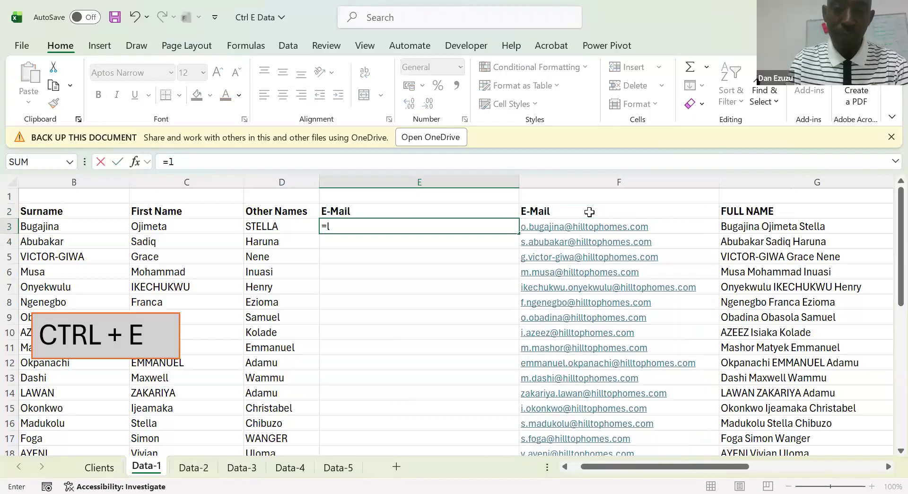
pyautogui.write('e')
pyautogui.press('Tab')
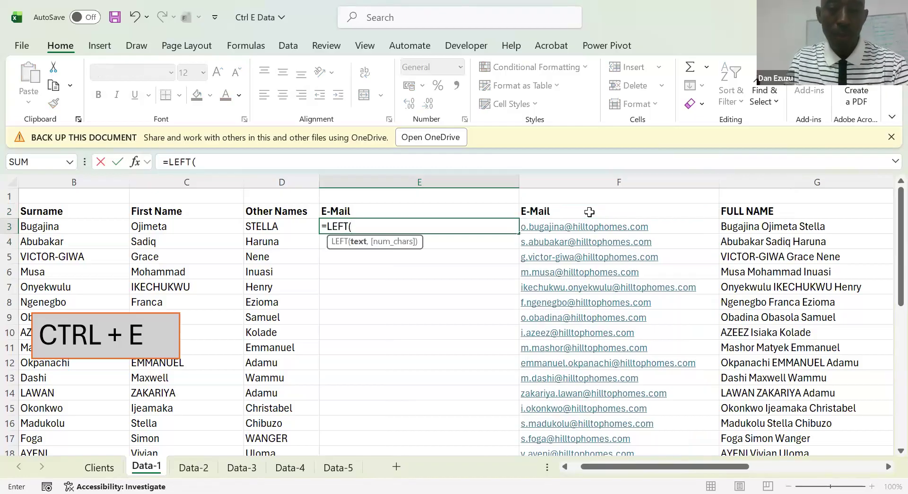
pyautogui.press('BackSpace')
pyautogui.press('BackSpace')
pyautogui.press('BackSpace')
pyautogui.press('BackSpace')
pyautogui.press('BackSpace')
# Begin a CONCATENATE formula in E3 with LEFT(C3) as its first argument to extract the first-name initial
pyautogui.write('c')
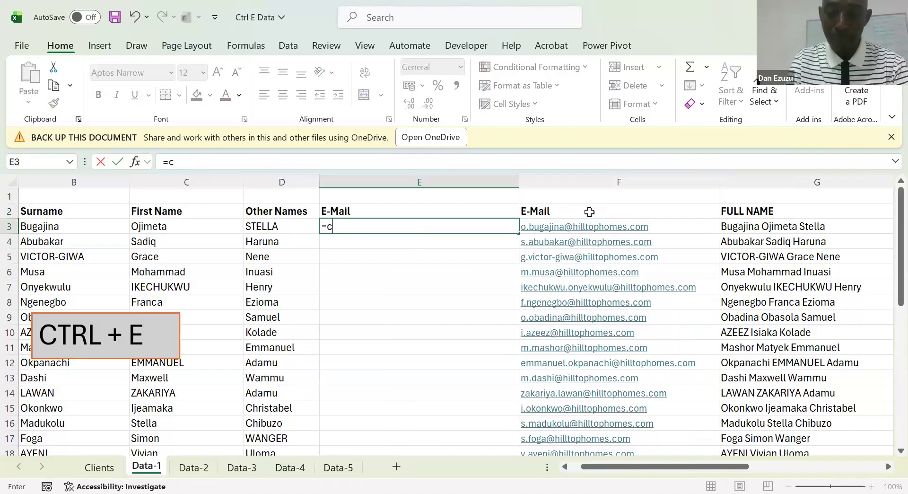
pyautogui.write('ONCATENATE(left')
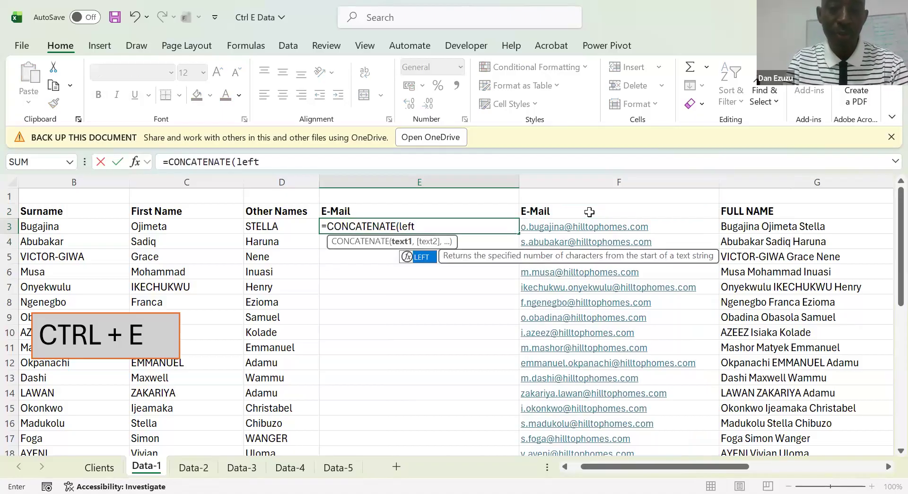
pyautogui.press('Tab')
pyautogui.press('Left')
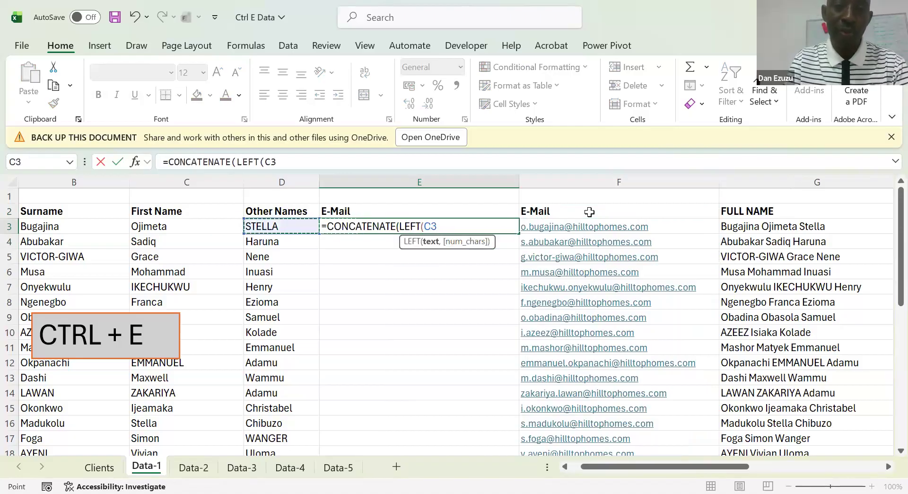
pyautogui.press('Left')
pyautogui.write(')')
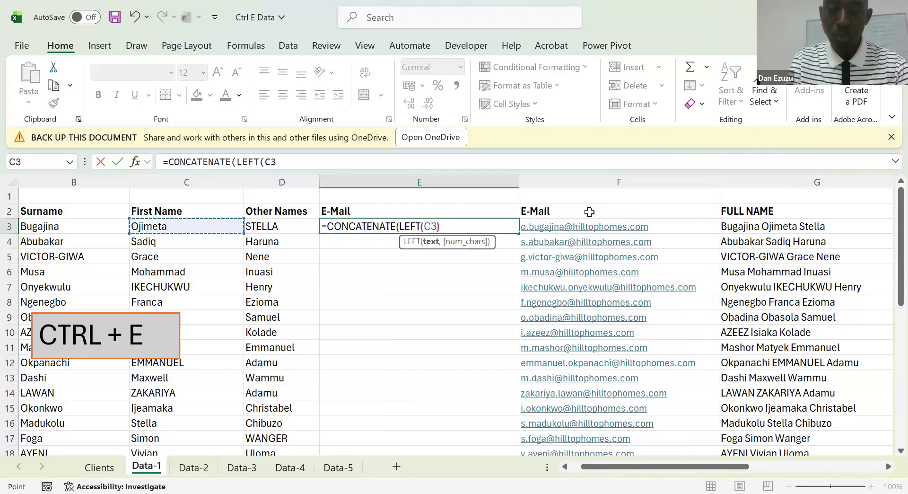
pyautogui.write(',"')
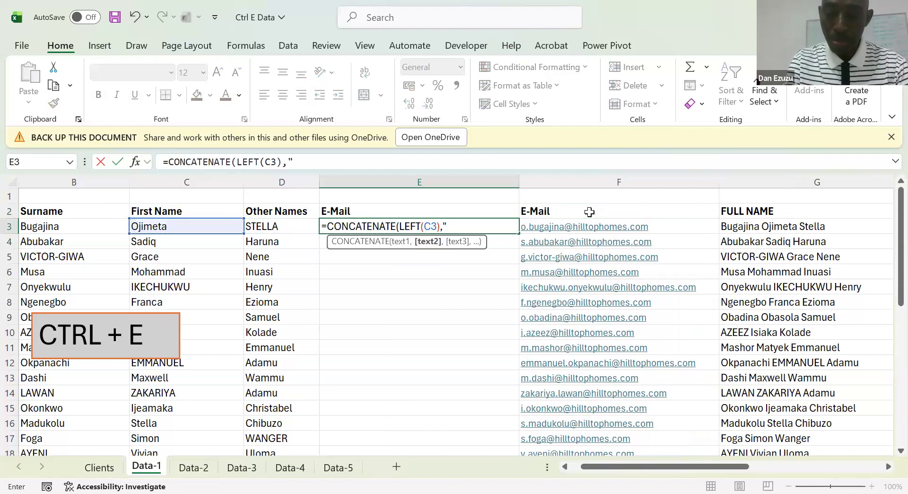
pyautogui.write('.')
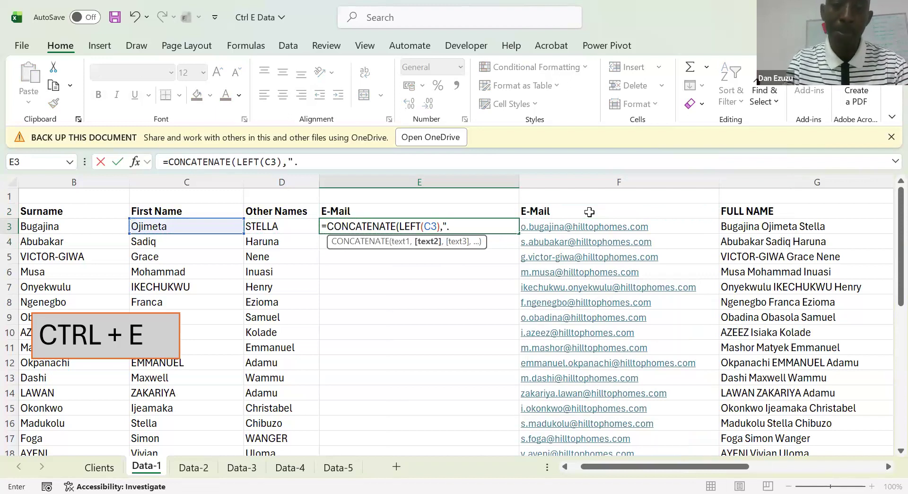
pyautogui.write('"')
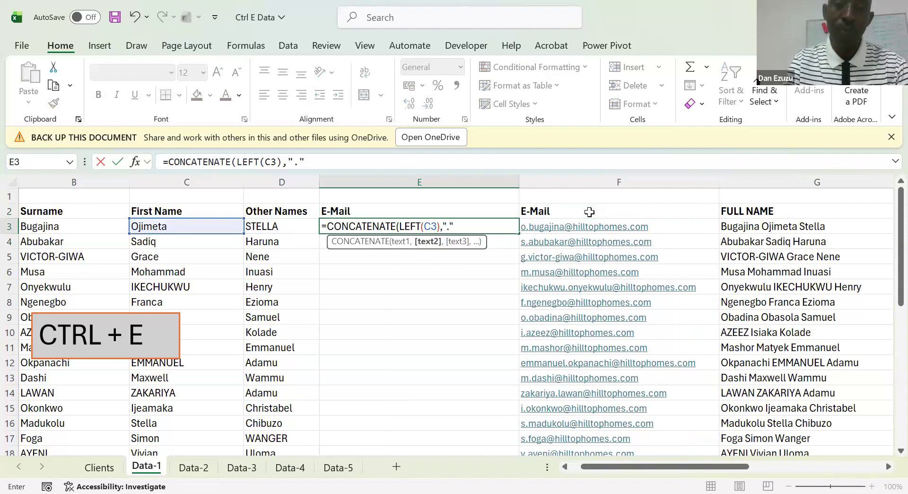
pyautogui.write(',')
# Add "." and the surname cell B3 as the second and third arguments of the CONCATENATE formula
pyautogui.press('Left')
pyautogui.press('Left')
pyautogui.press('Left')
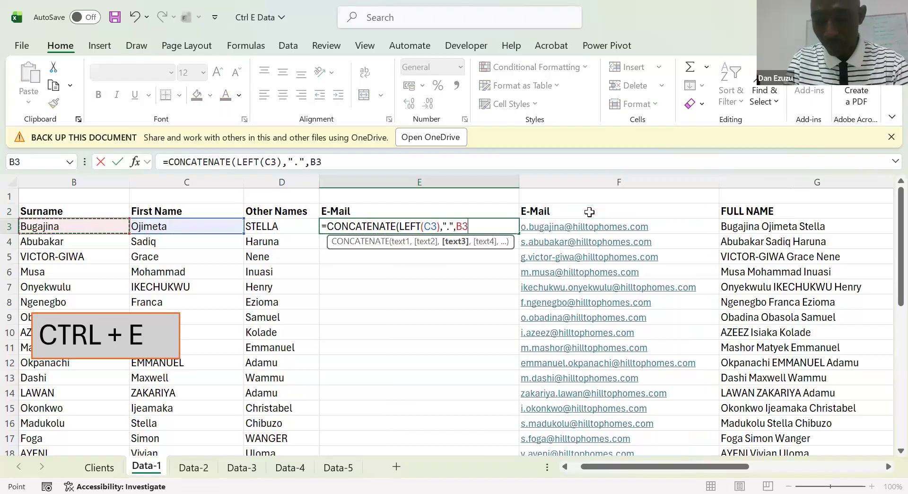
pyautogui.write(',"')
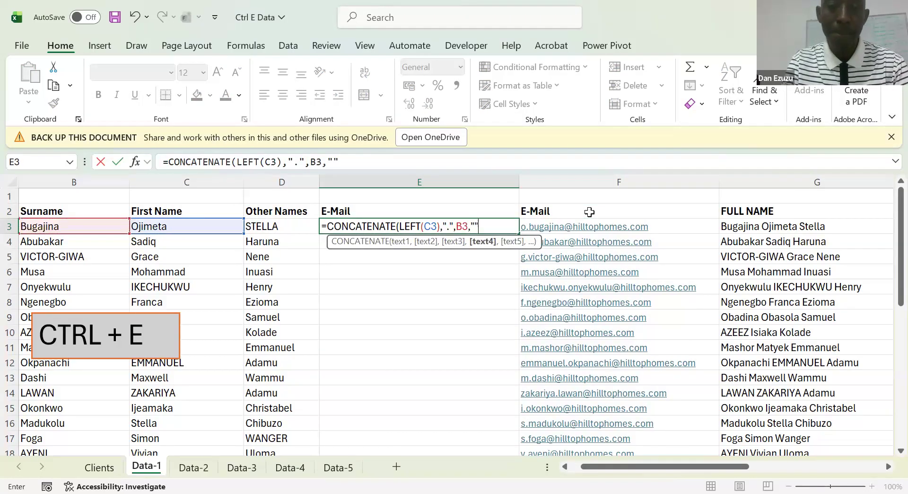
pyautogui.write('@hilltopho')
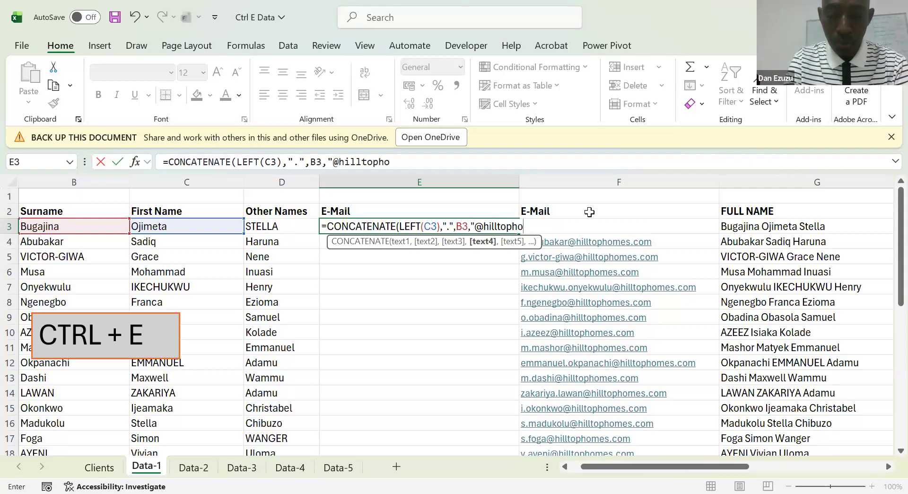
pyautogui.write('mes.com""')
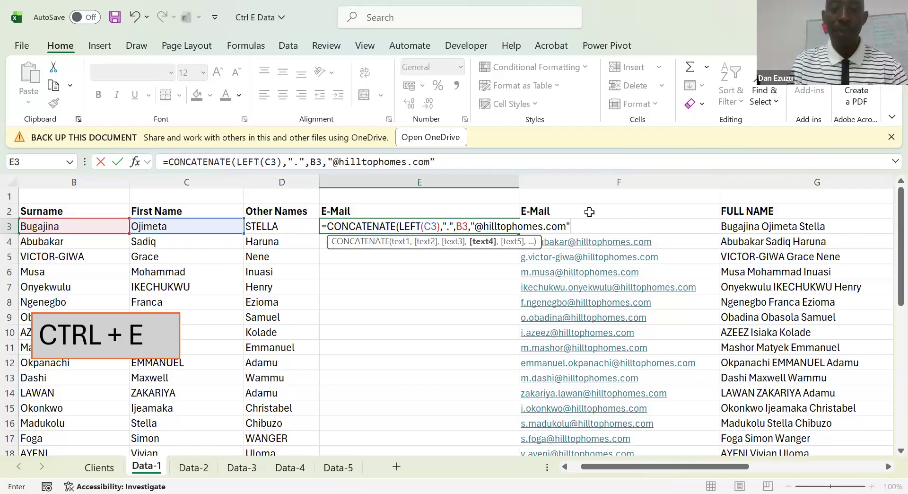
pyautogui.hotkey('ctrl', 'Return')
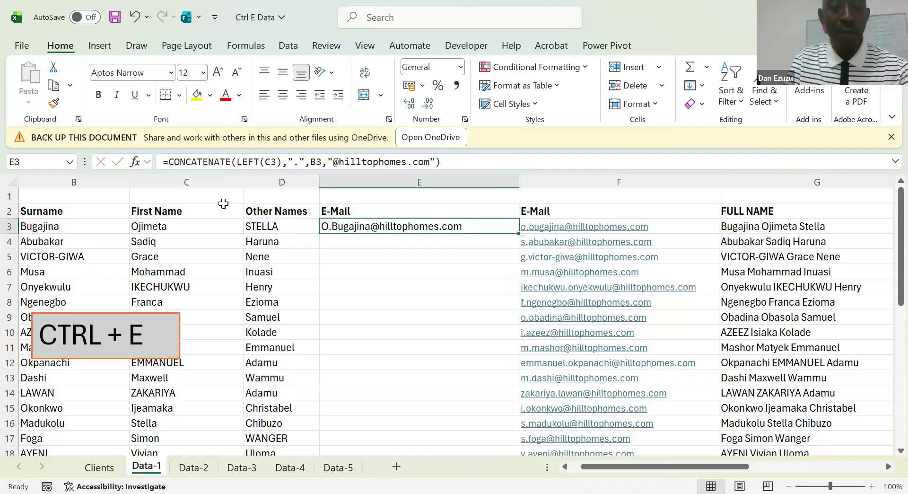
# Wrap the whole CONCATENATE formula in E3 in the LOWER function
pyautogui.click(170, 164)
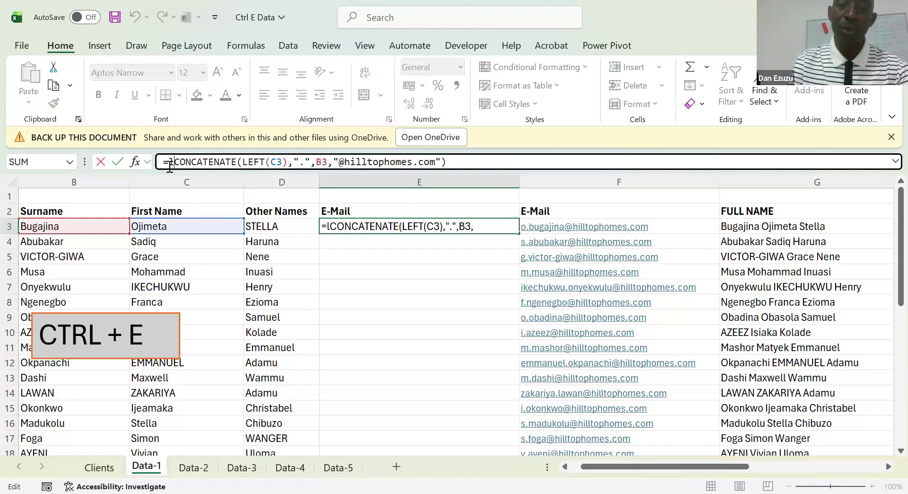
pyautogui.press('Return')
# Show E3's formula as text in E1 with =FORMULATEXT(E3)
pyautogui.press('Right')
pyautogui.write('=')
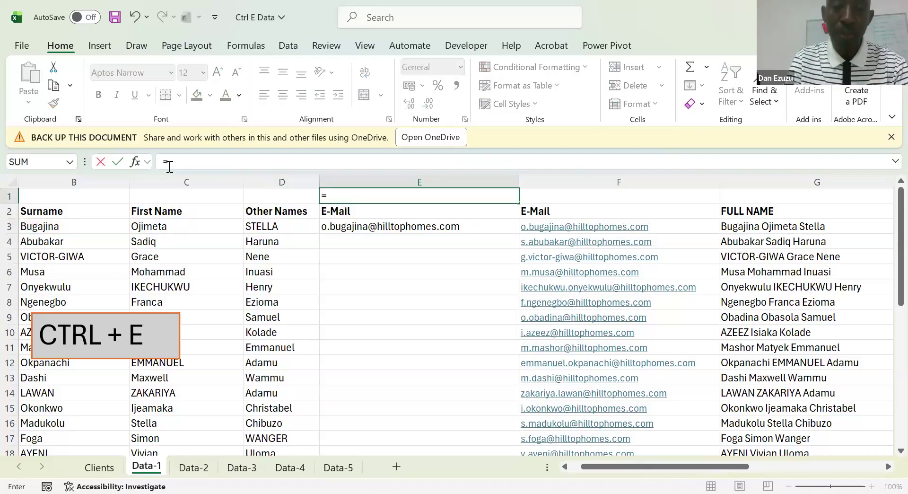
pyautogui.write('FORMULATEXT(')
pyautogui.press('Down')
pyautogui.press('Down')
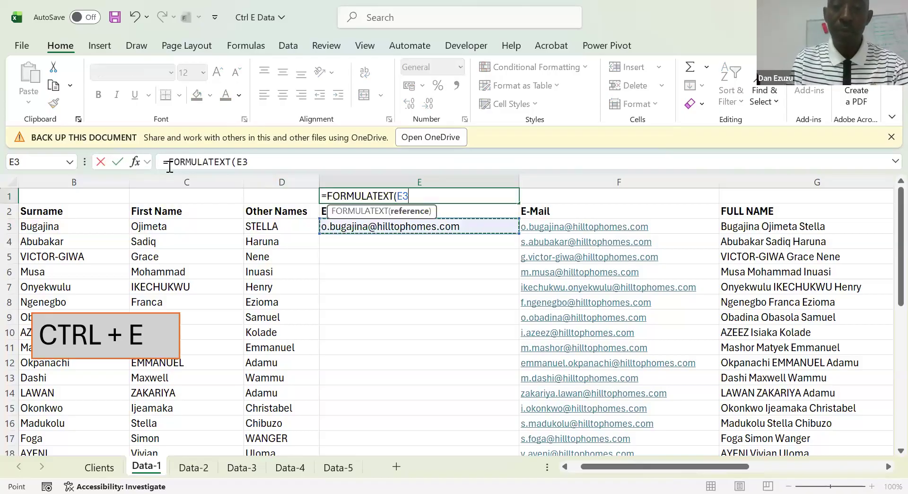
pyautogui.hotkey('ctrl', 'Return')
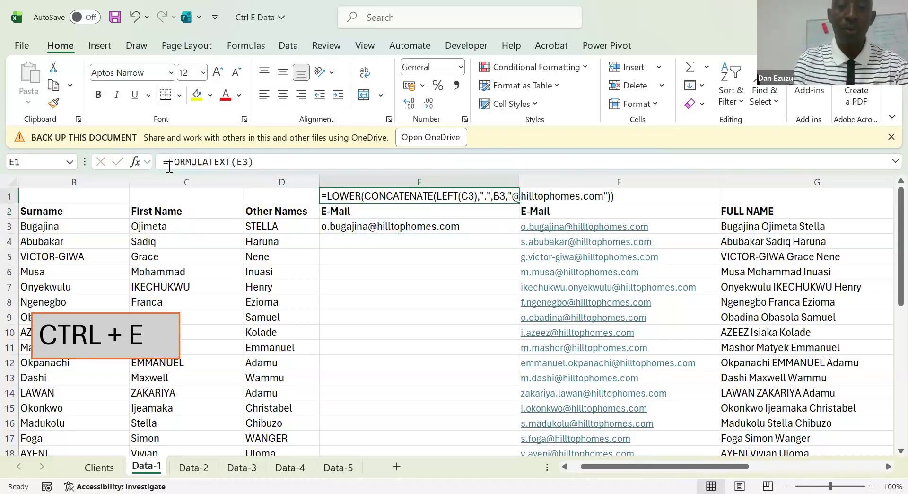
# Colour the formula text in E1 red and copy E3's e-mail formula down the E-Mail column
pyautogui.click(225, 96)
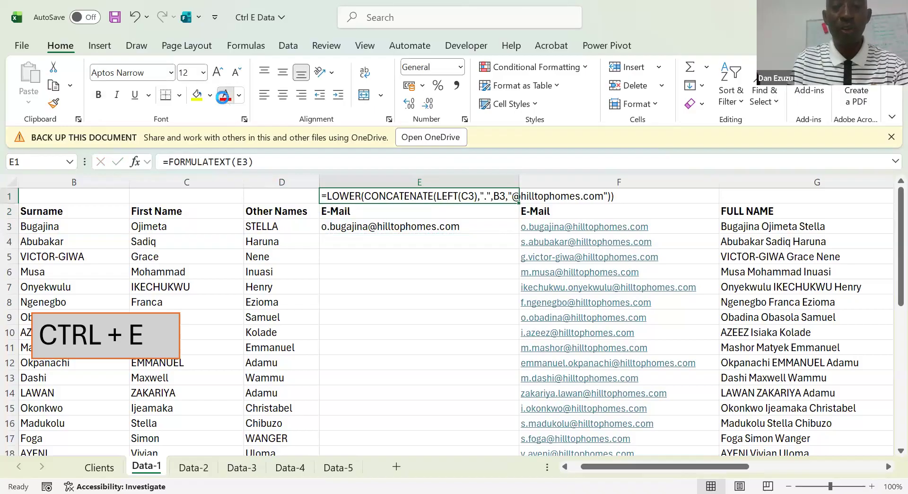
pyautogui.click(360, 241)
pyautogui.press('Up')
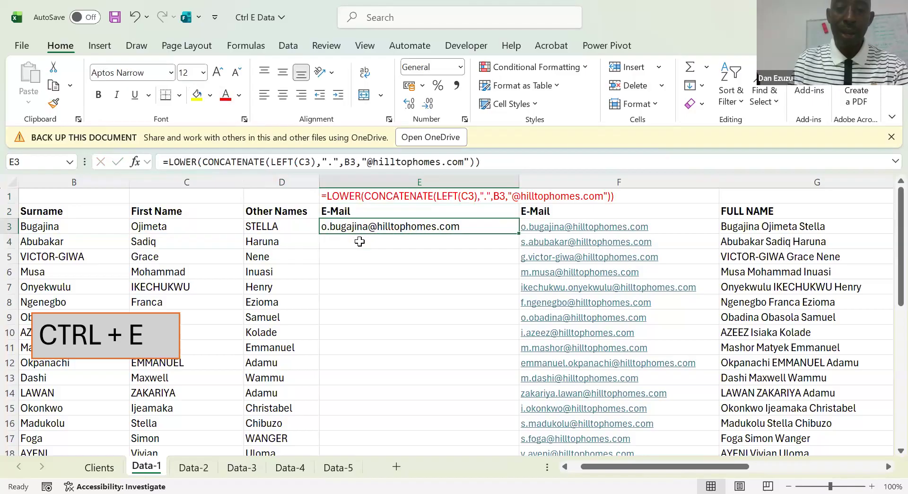
pyautogui.doubleClick(516, 236)
pyautogui.click(433, 289)
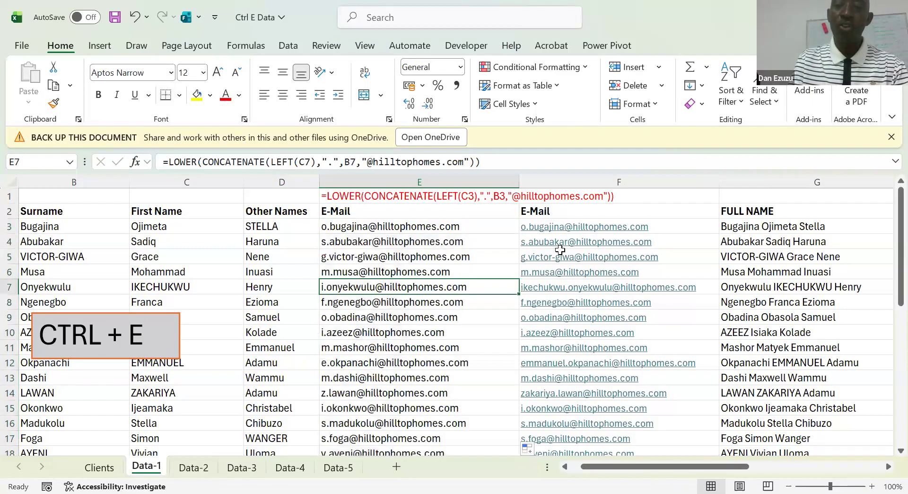
pyautogui.press('Right')
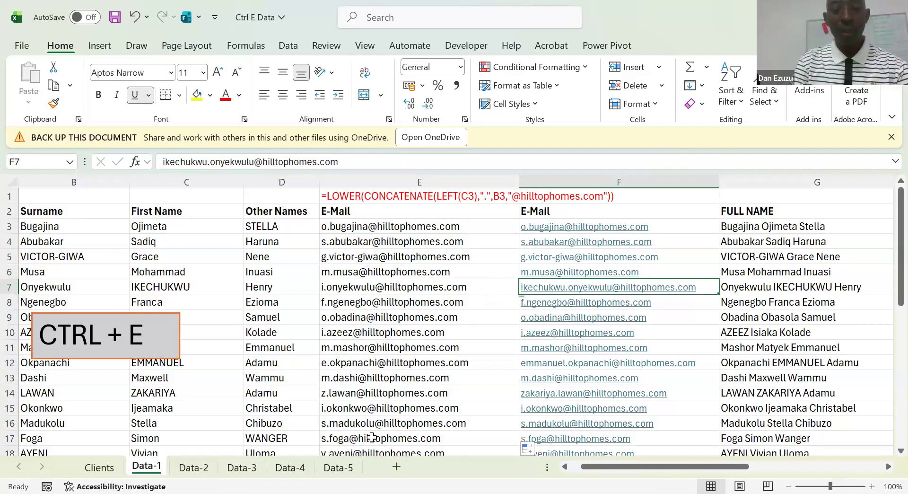
pyautogui.click(231, 405)
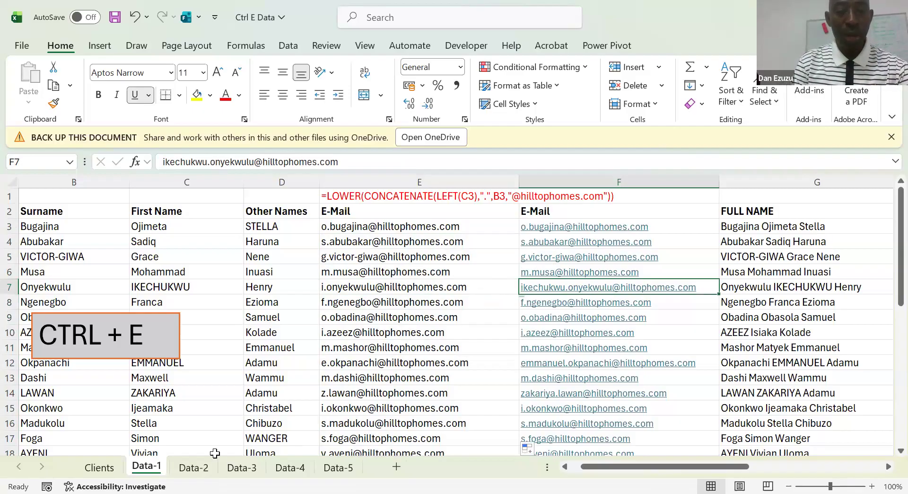
# Open the Data-2 sheet and move the TASK box clear of the Name column, to start at column E
pyautogui.click(193, 467)
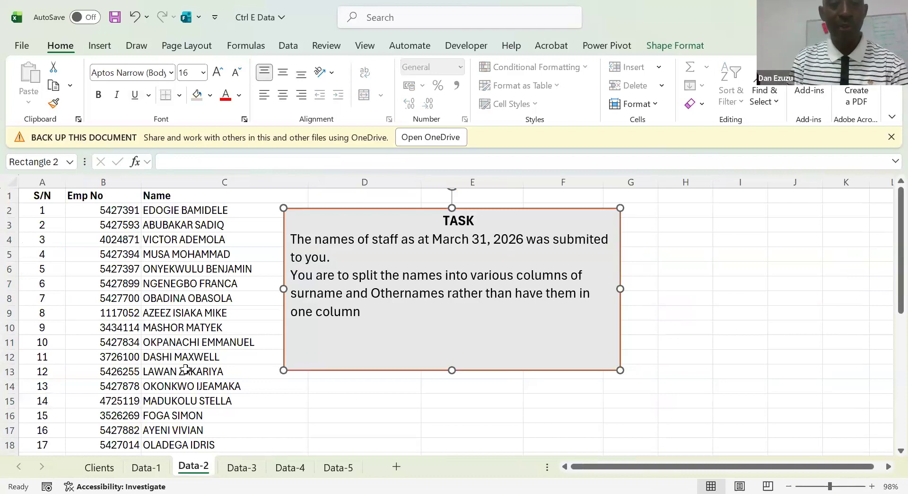
pyautogui.click(232, 283)
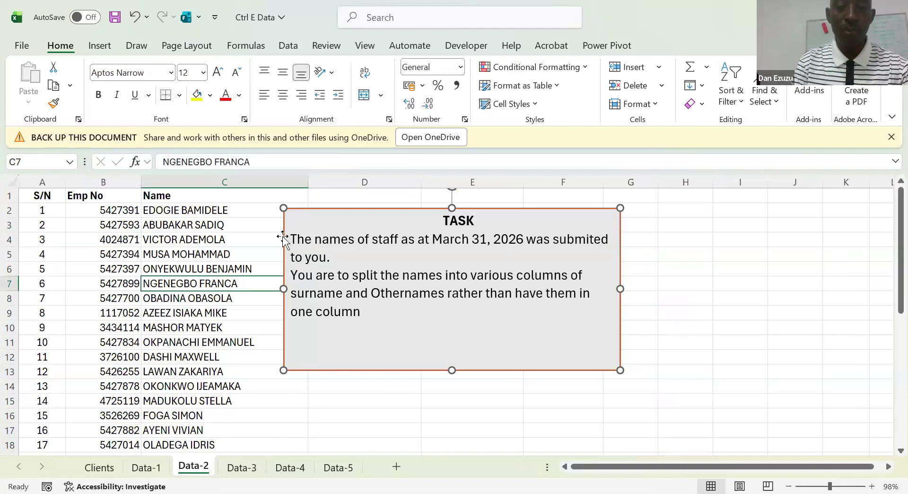
pyautogui.click(283, 237)
pyautogui.moveTo(283, 232); pyautogui.dragTo(430, 222)
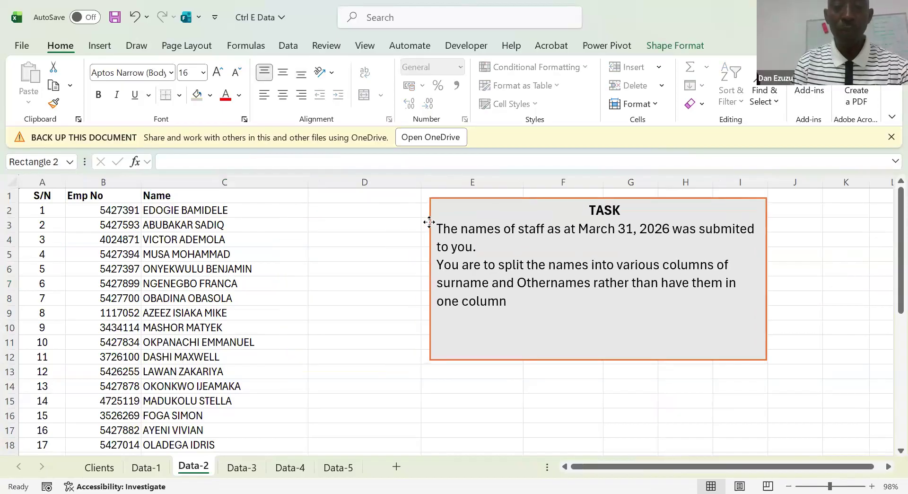
# Narrow the Emp No column so it fits its numbers more closely
pyautogui.click(342, 224)
pyautogui.press('Up')
pyautogui.press('Up')
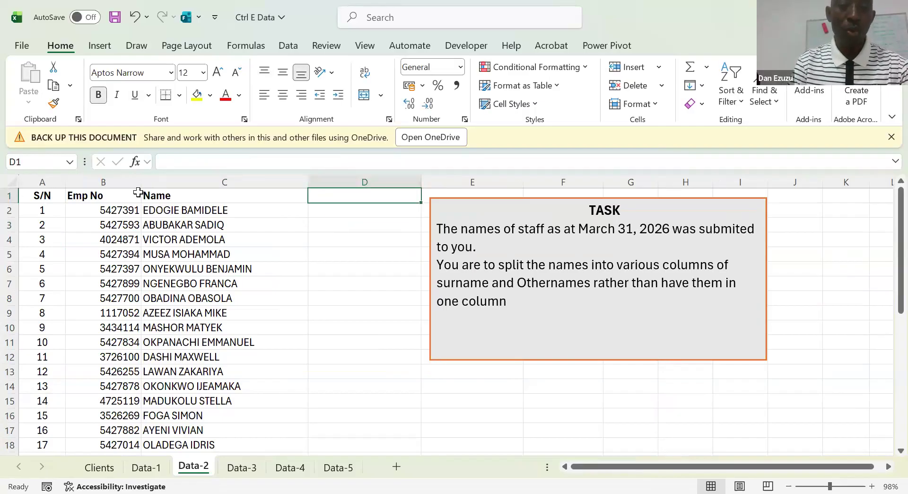
pyautogui.moveTo(135, 182); pyautogui.dragTo(116, 183)
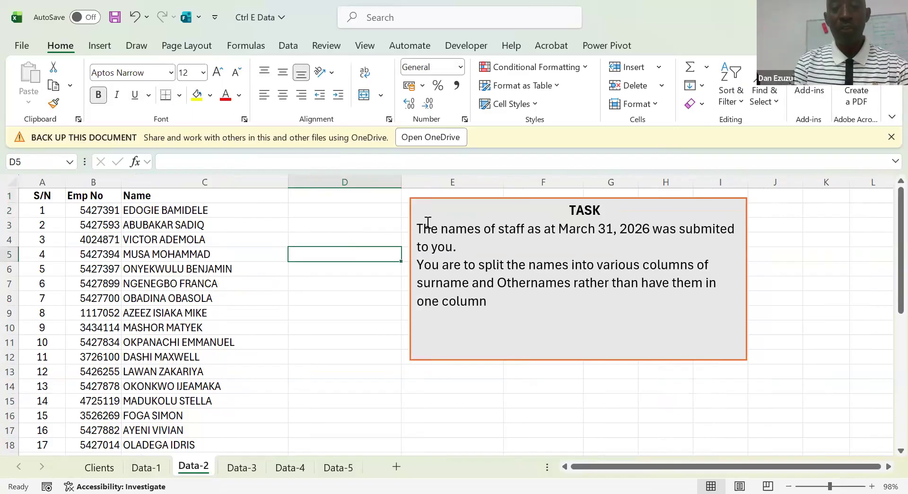
# Narrow the Name column and move the TASK box away to start at column G, leaving columns D to F free
pyautogui.click(411, 208)
pyautogui.moveTo(411, 209); pyautogui.dragTo(263, 217)
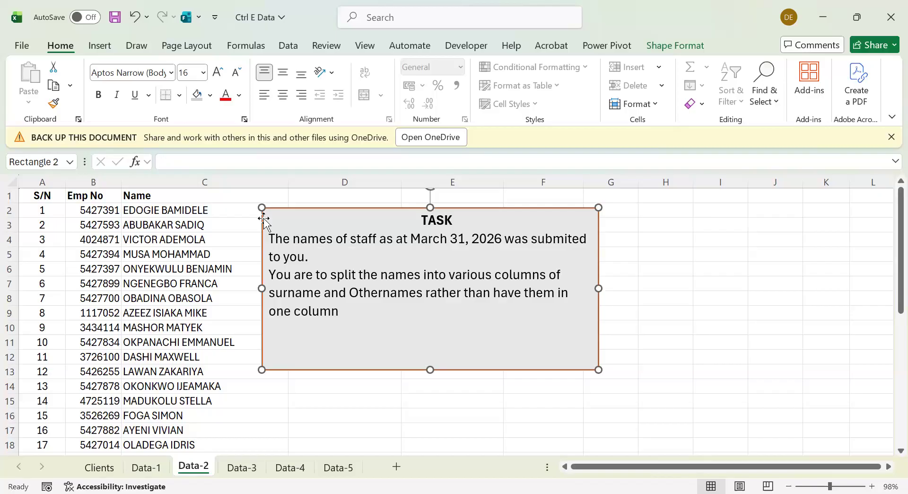
pyautogui.moveTo(488, 211); pyautogui.dragTo(745, 199)
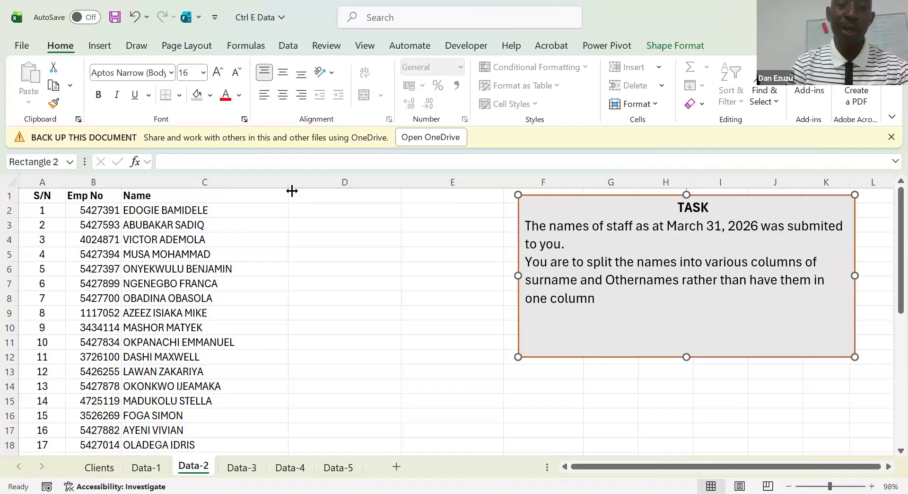
pyautogui.moveTo(287, 182); pyautogui.dragTo(252, 182)
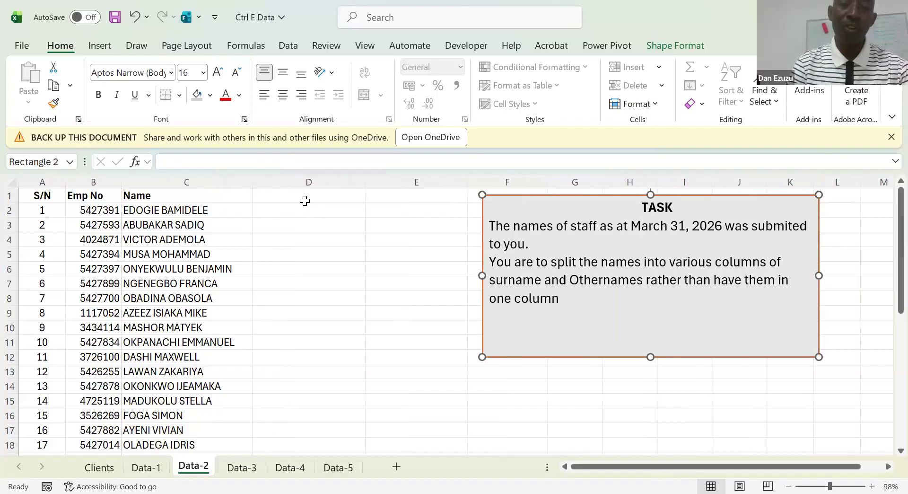
pyautogui.click(304, 200)
pyautogui.moveTo(487, 218); pyautogui.dragTo(585, 229)
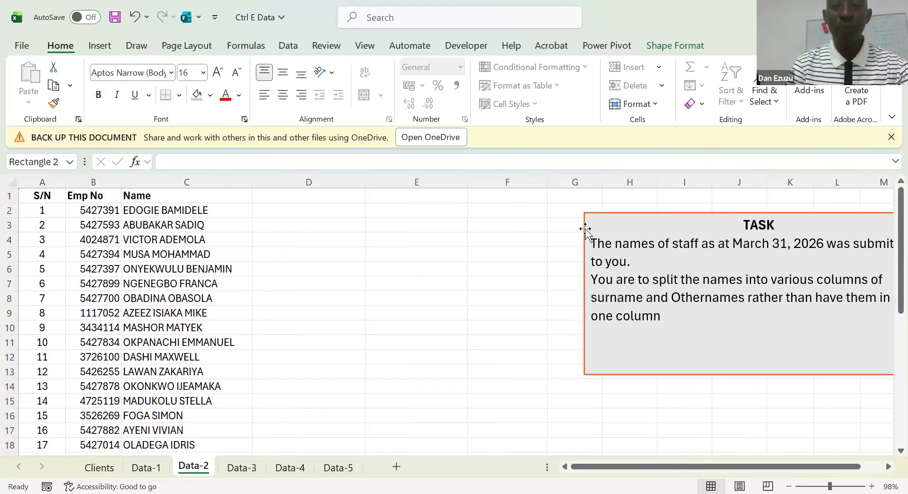
pyautogui.click(320, 197)
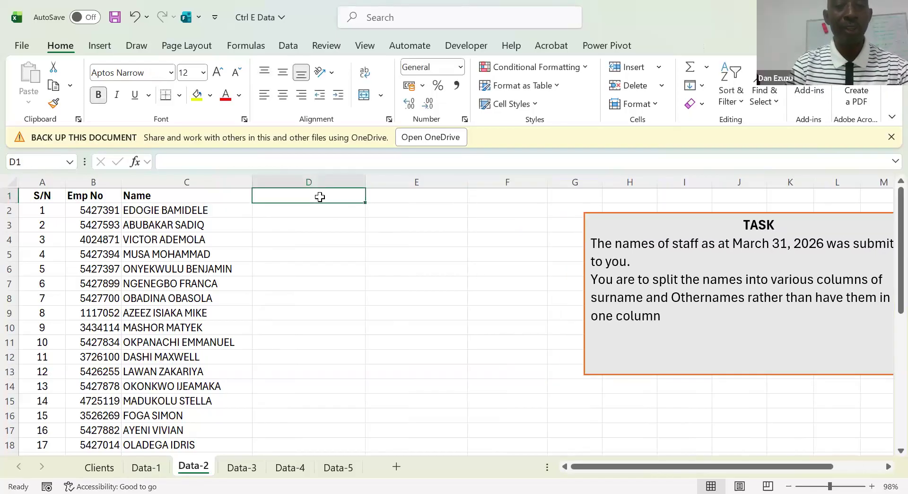
pyautogui.click(182, 180)
pyautogui.click(286, 195)
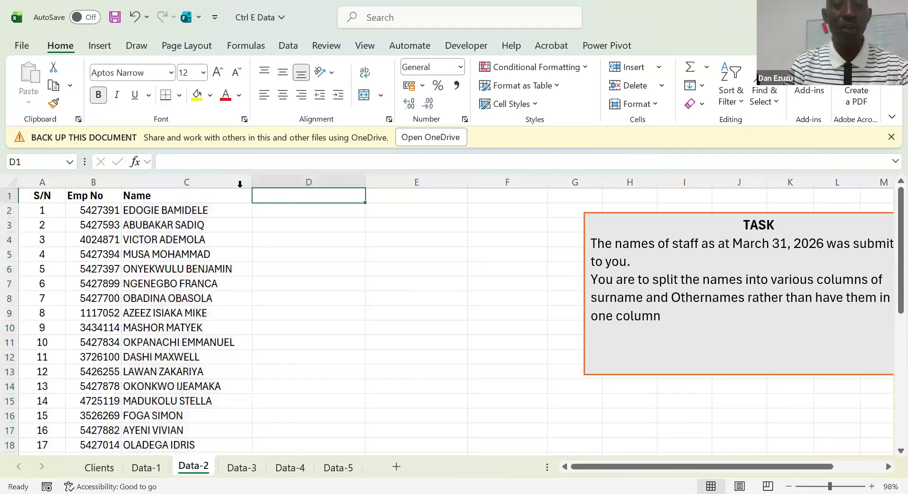
pyautogui.click(204, 178)
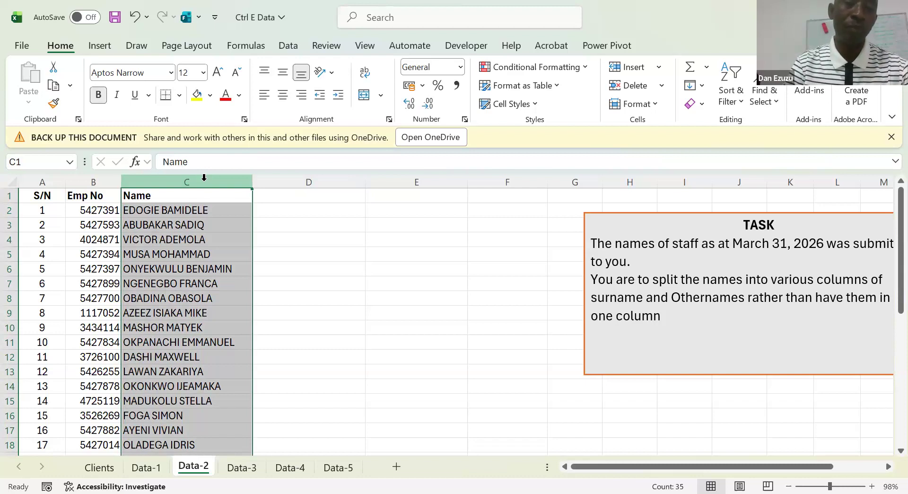
pyautogui.click(188, 219)
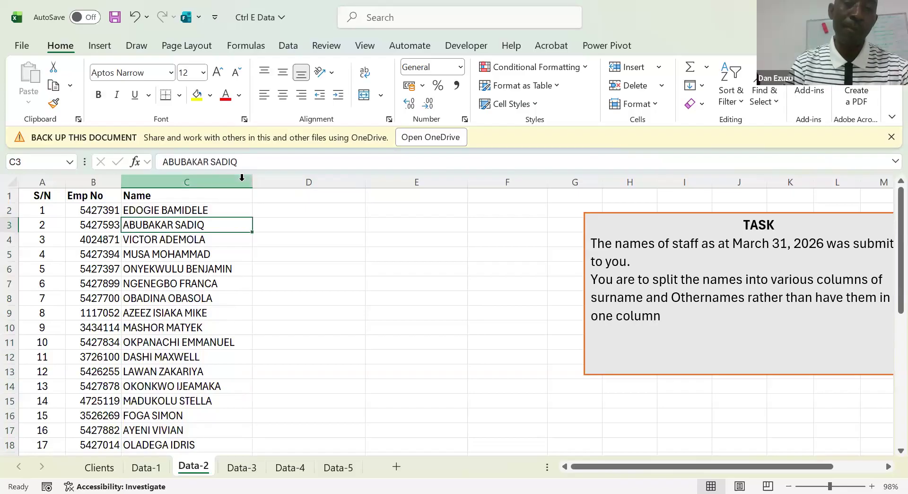
pyautogui.click(275, 200)
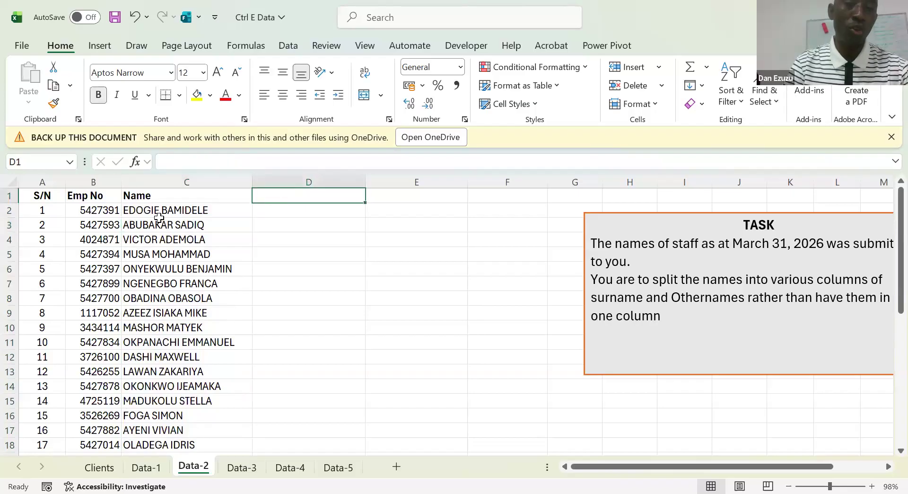
pyautogui.click(285, 214)
# Enter the column headings "Surname" in D1 and "Other Names" in E1
pyautogui.click(290, 196)
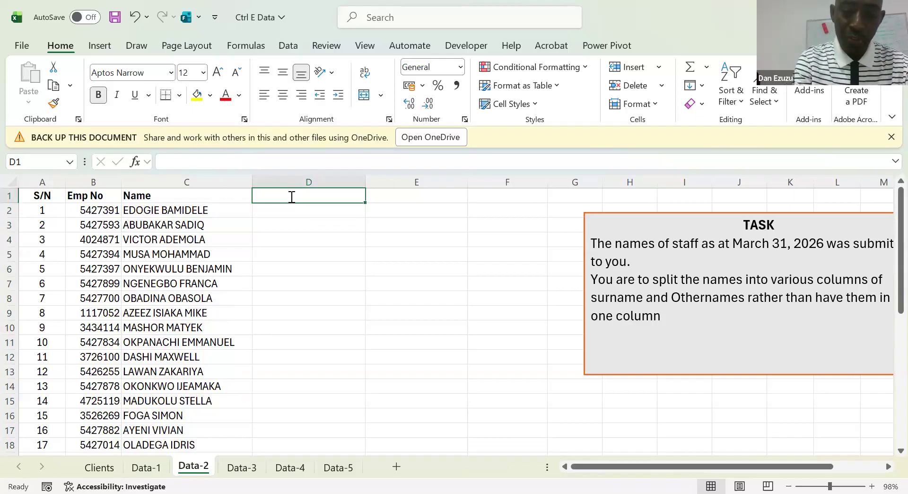
pyautogui.write('Sue')
pyautogui.press('BackSpace')
pyautogui.write('r')
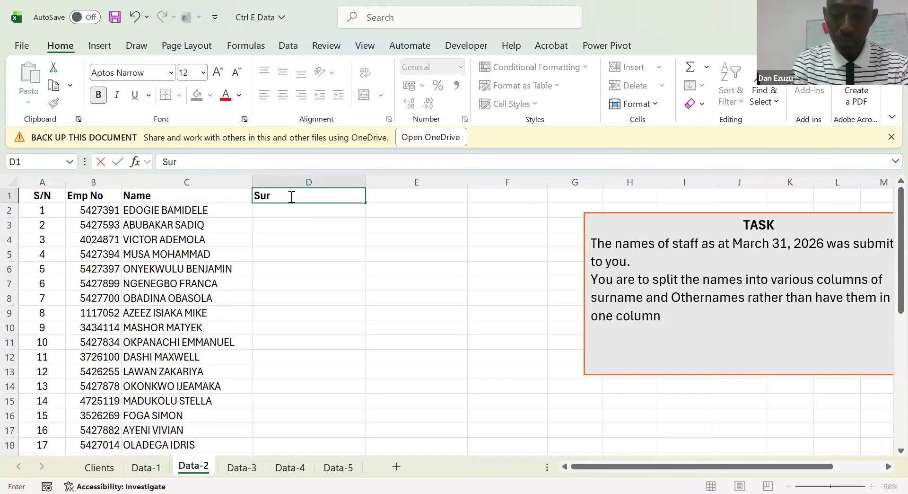
pyautogui.write('name')
pyautogui.press('Tab')
pyautogui.write('Other Names')
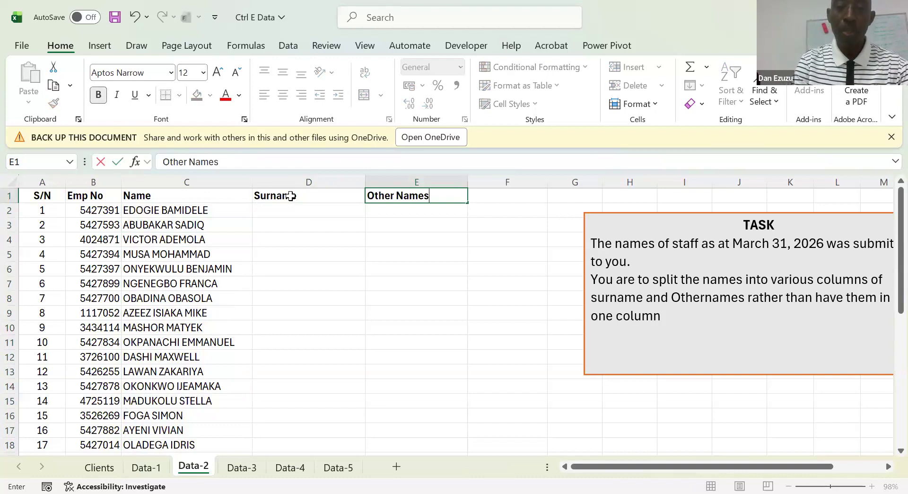
pyautogui.press('Return')
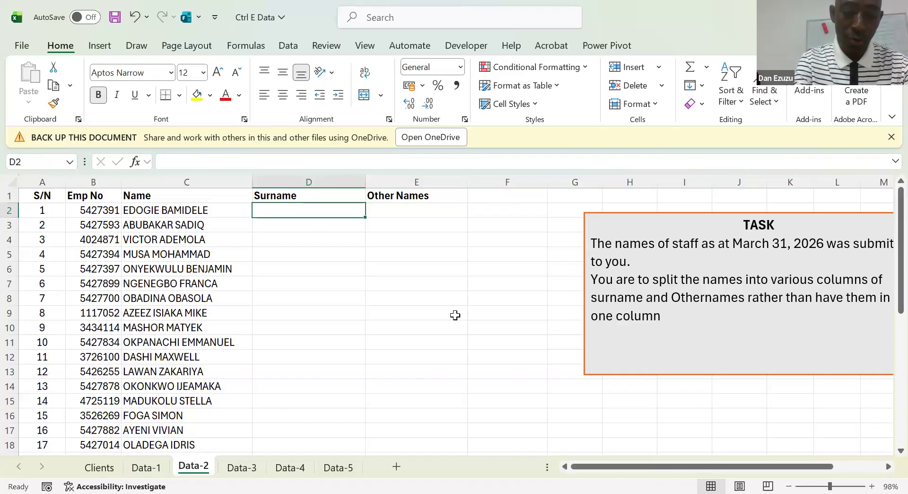
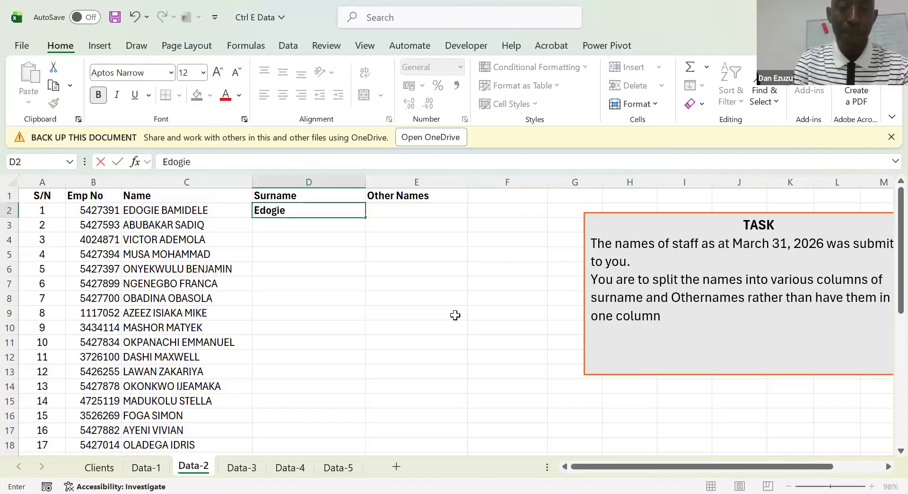
# Enter the first employee's surname in D2 with only its initial capitalised, and remove the cell's bold formatting
pyautogui.press('Tab')
pyautogui.hotkey('shift', 'Tab')
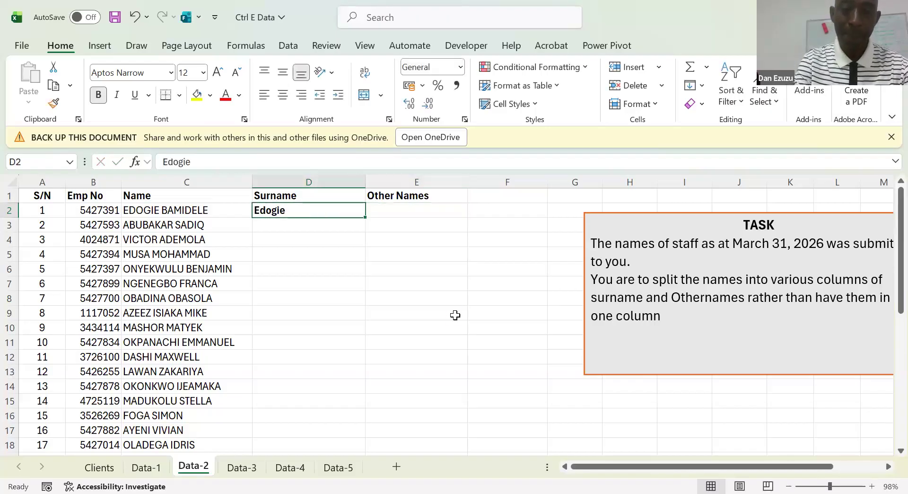
pyautogui.press('Tab')
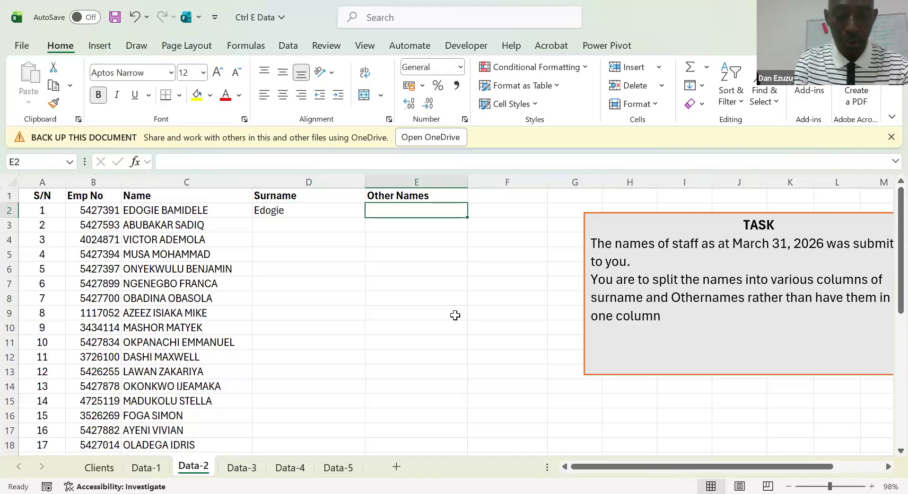
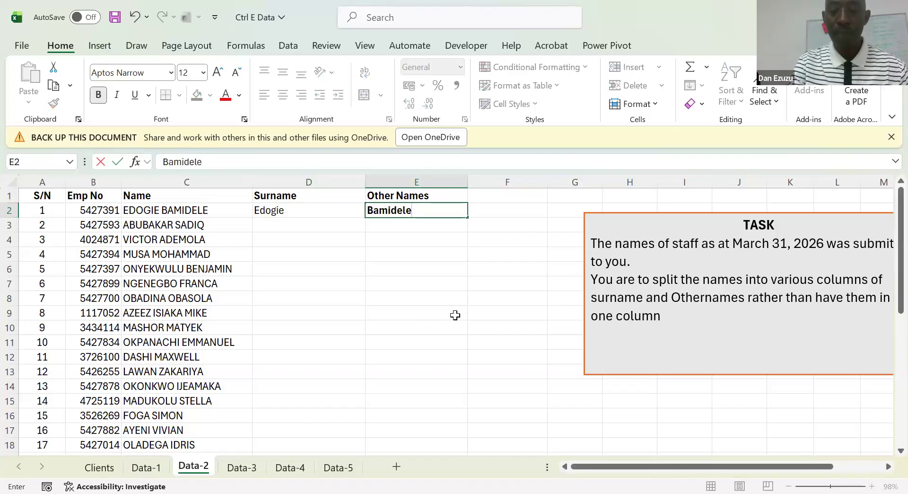
# Enter the first employee's other name in E2 with only its initial capitalised, and remove the cell's bold formatting
pyautogui.press('Return')
pyautogui.press('Up')
pyautogui.hotkey('ctrl', 'b')
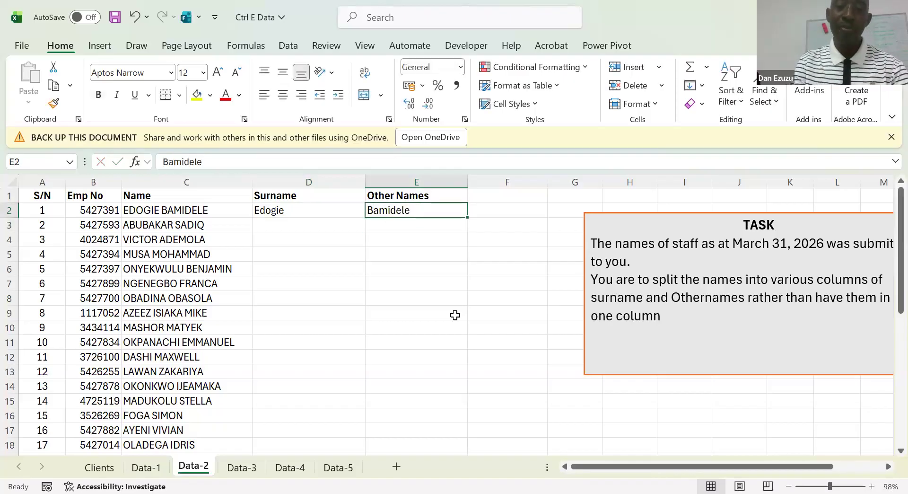
# Flash Fill the Surname column from D2 and the Other Names column from E2
pyautogui.press('Left')
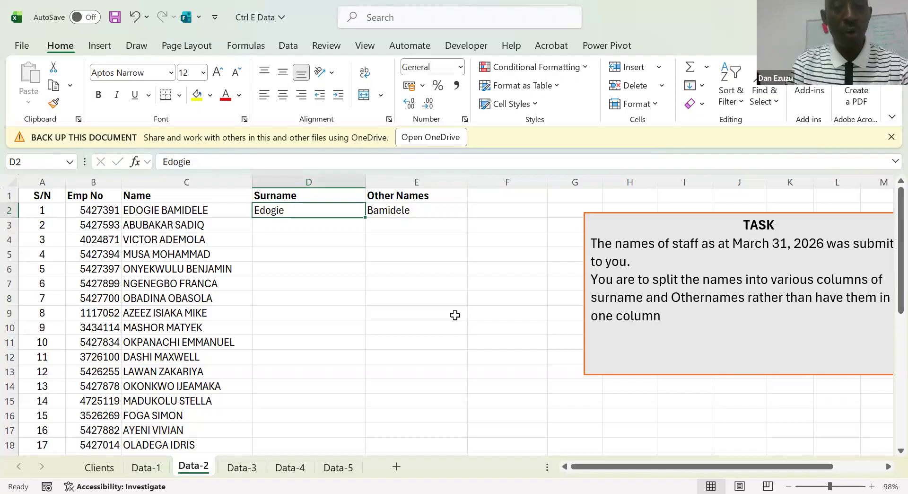
pyautogui.hotkey('ctrl', 'e')
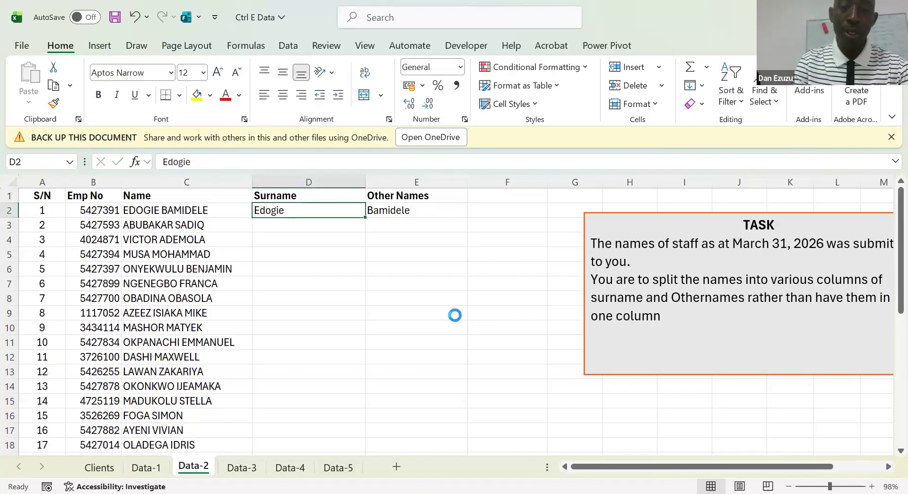
pyautogui.press('Right')
pyautogui.hotkey('ctrl', 'e')
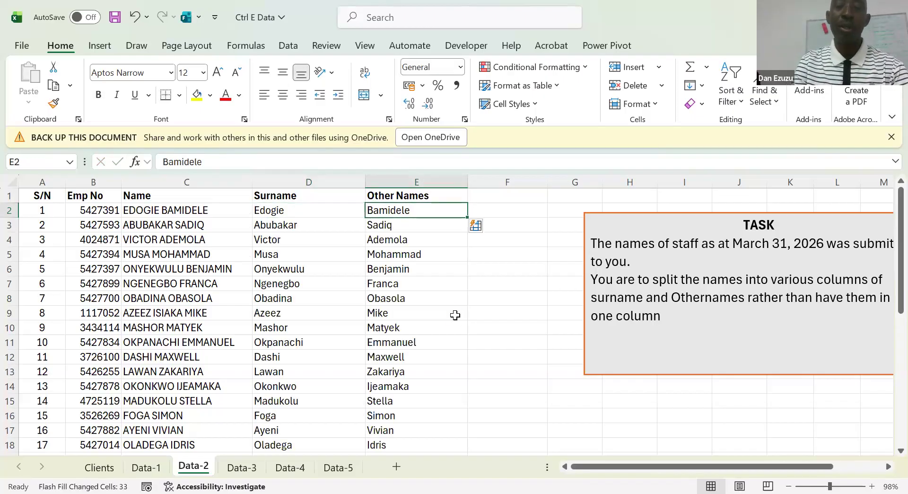
# Copy the "CTRL + E" text box from Data-1 onto Data-2 and place it over columns A to C around rows 5 to 7
pyautogui.click(525, 282)
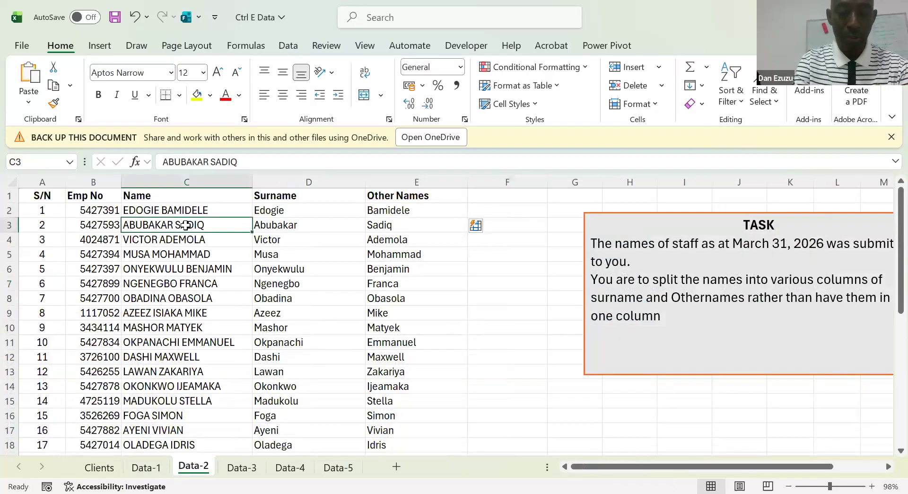
pyautogui.hotkey('ctrl', 'v')
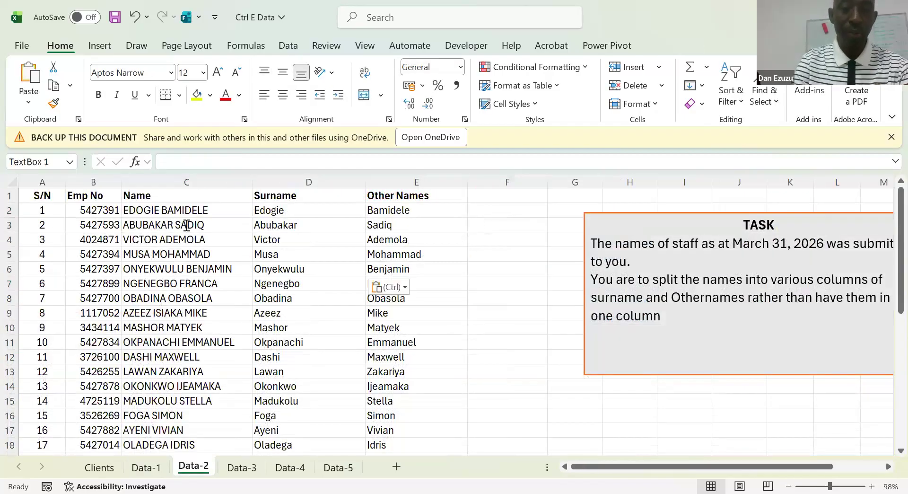
pyautogui.moveTo(123, 232); pyautogui.dragTo(48, 256)
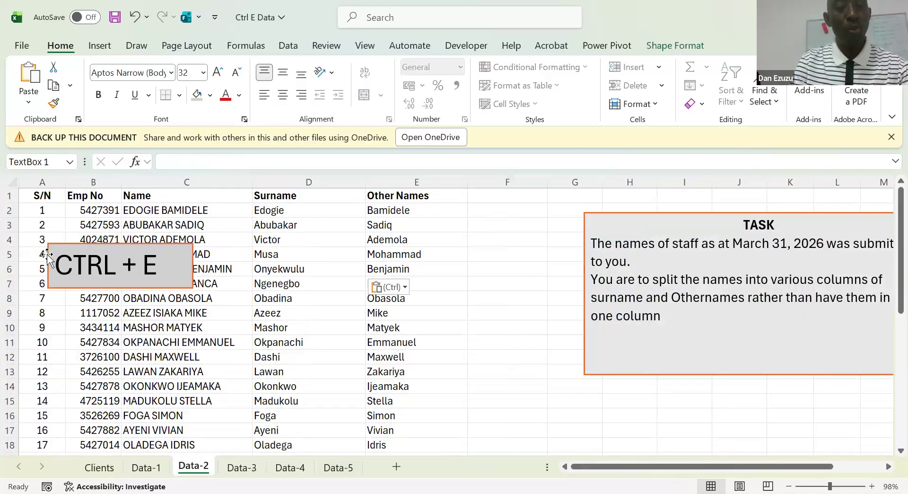
pyautogui.click(304, 210)
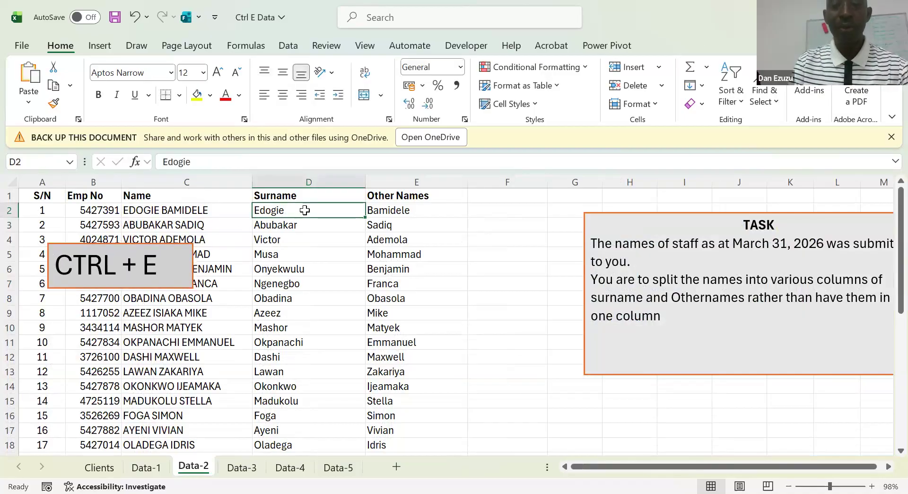
pyautogui.click(401, 210)
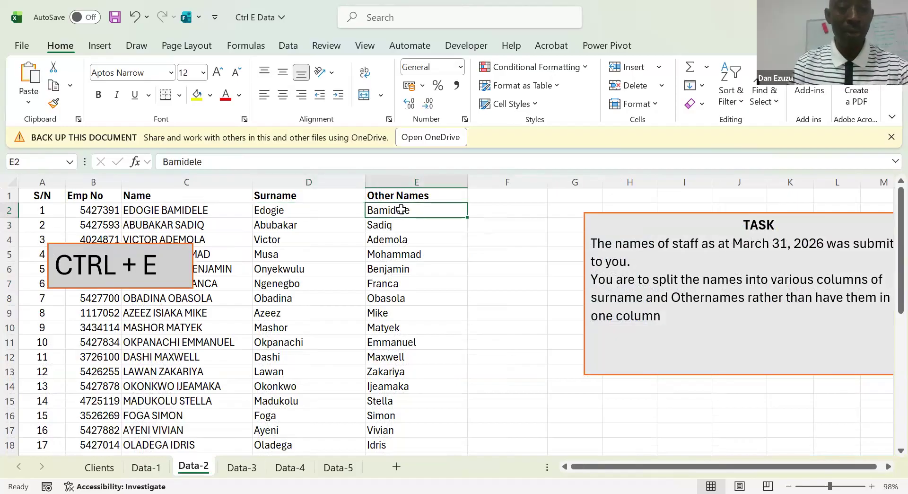
pyautogui.click(251, 283)
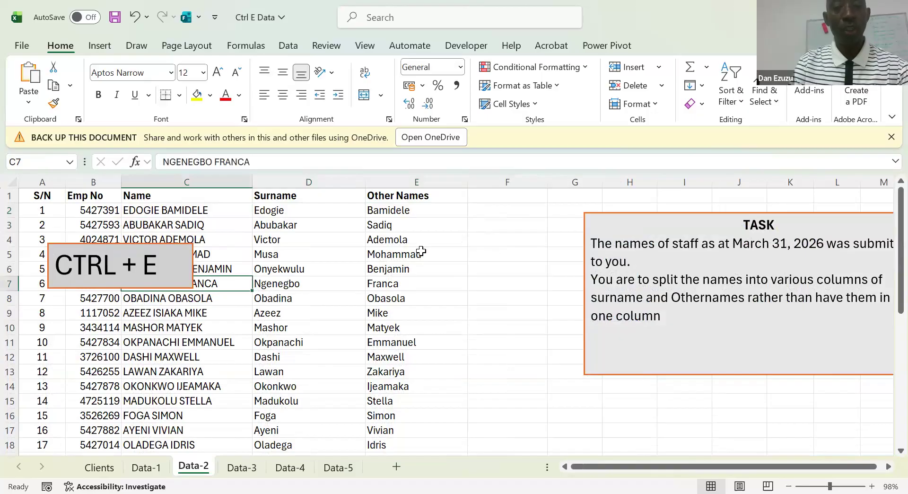
pyautogui.click(421, 251)
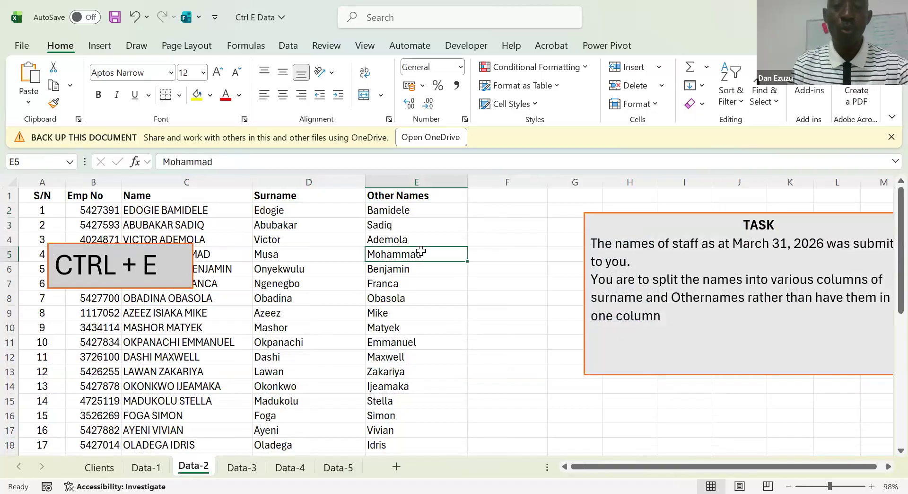
# Select the first employee's Surname and Other Names cells, D2:E2
pyautogui.click(297, 214)
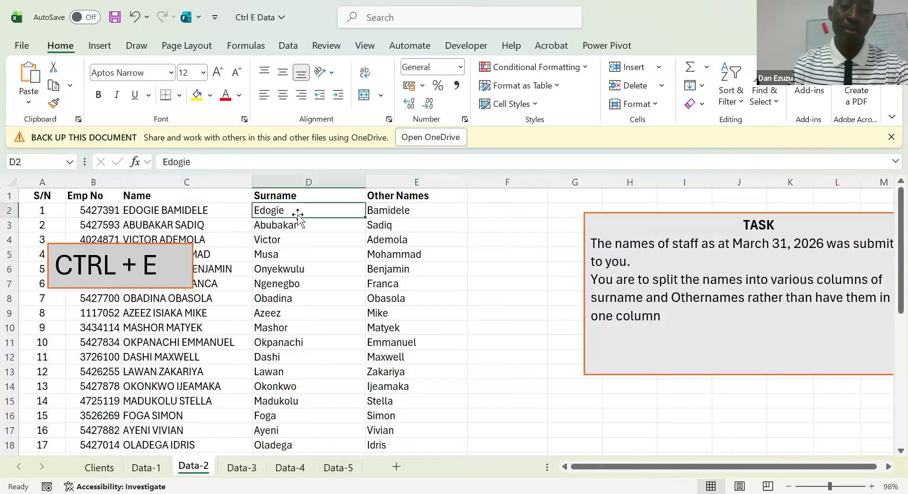
pyautogui.hotkey('shift', 'Right')
pyautogui.hotkey('alt', 'i')
pyautogui.press('r')
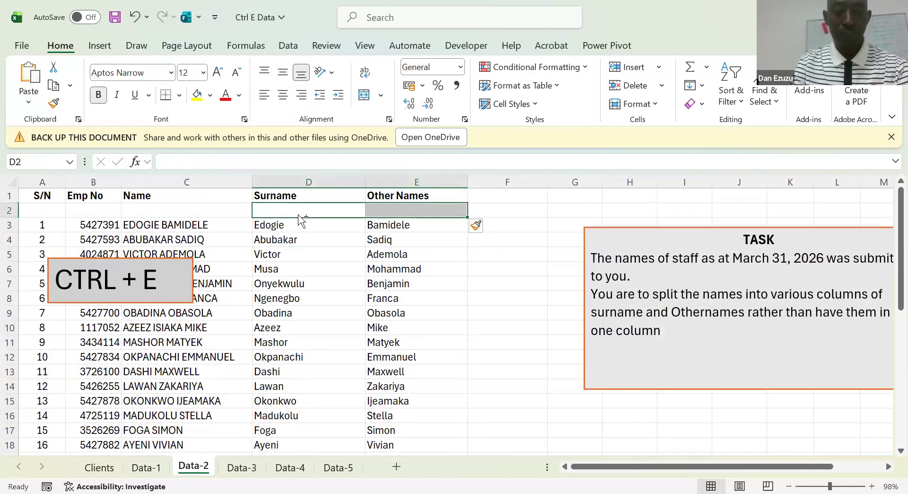
pyautogui.hotkey('ctrl', 'z')
# Insert two blank columns between the Name column and the filled Surname column
pyautogui.hotkey('alt', 'i')
pyautogui.press('c')
pyautogui.press('Down')
pyautogui.press('Down')
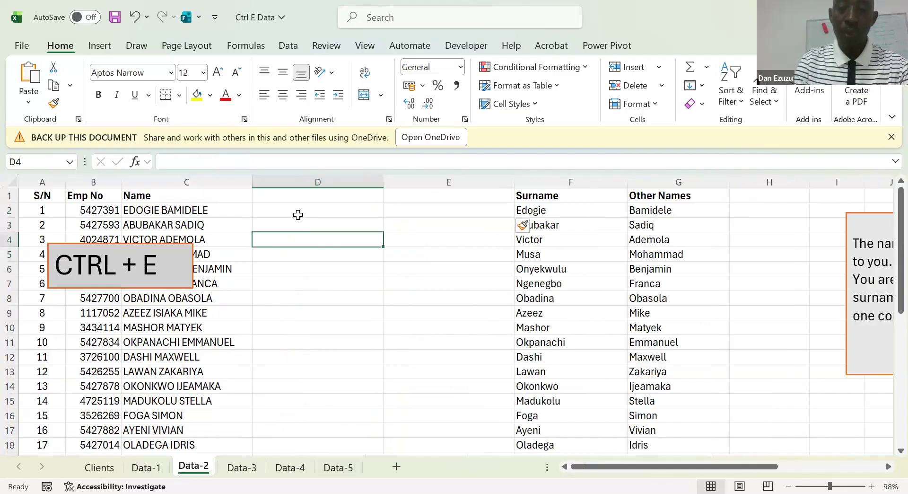
# Copy the Surname and Other Names headers from F1:G1 into D1:E1 above the blank columns
pyautogui.press('Up')
pyautogui.press('Up')
pyautogui.press('Up')
pyautogui.press('Right')
pyautogui.press('Right')
pyautogui.hotkey('shift', 'Right')
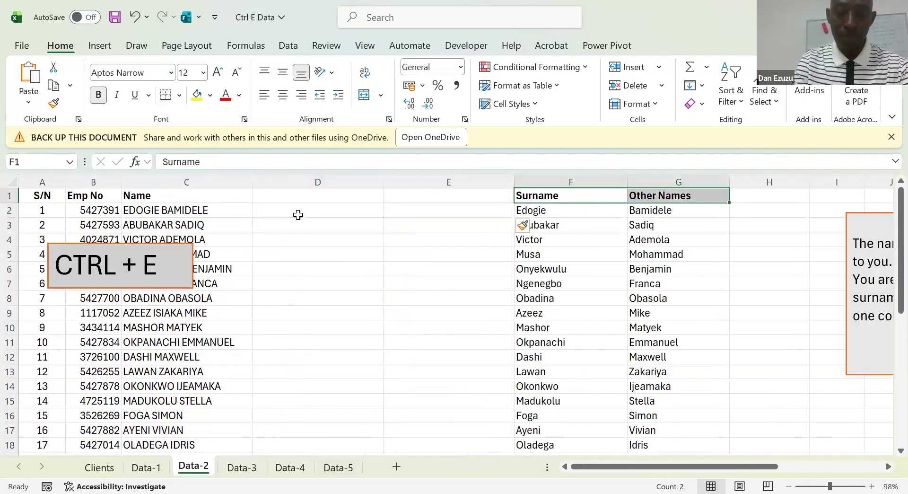
pyautogui.hotkey('ctrl', 'c')
pyautogui.press('Left')
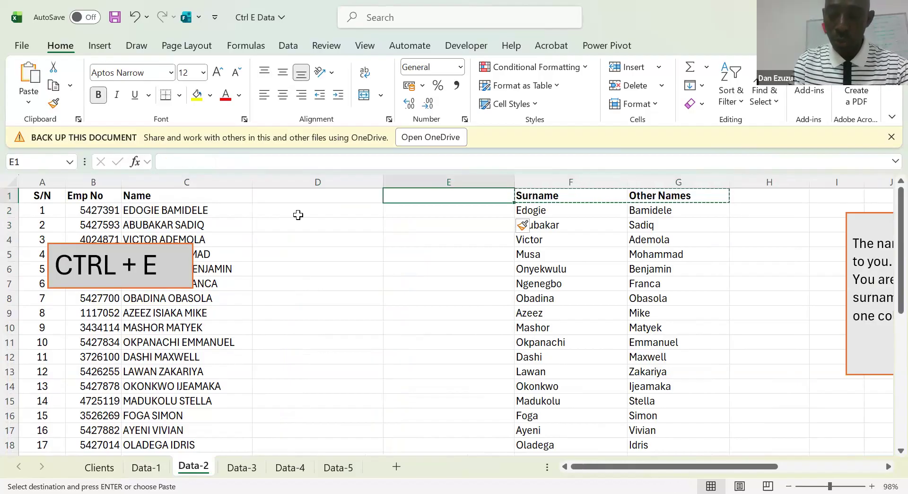
pyautogui.press('Left')
pyautogui.press('Return')
pyautogui.press('Down')
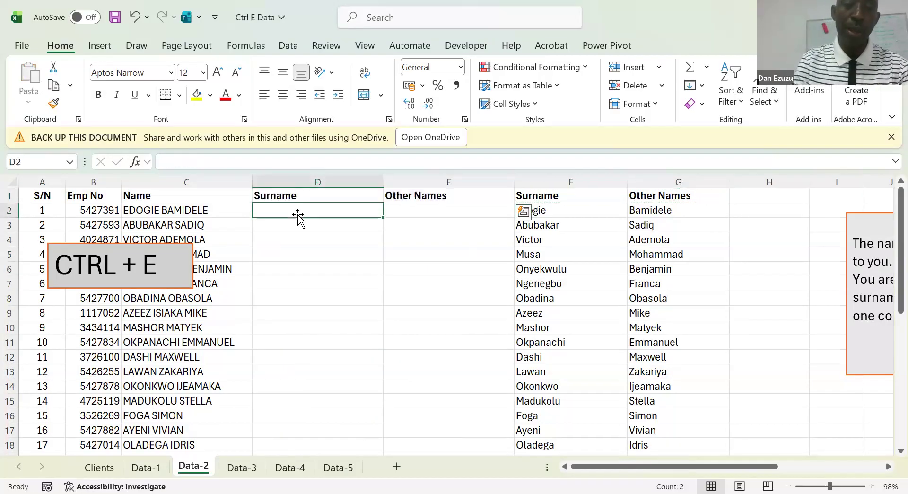
pyautogui.click(135, 212)
pyautogui.click(298, 209)
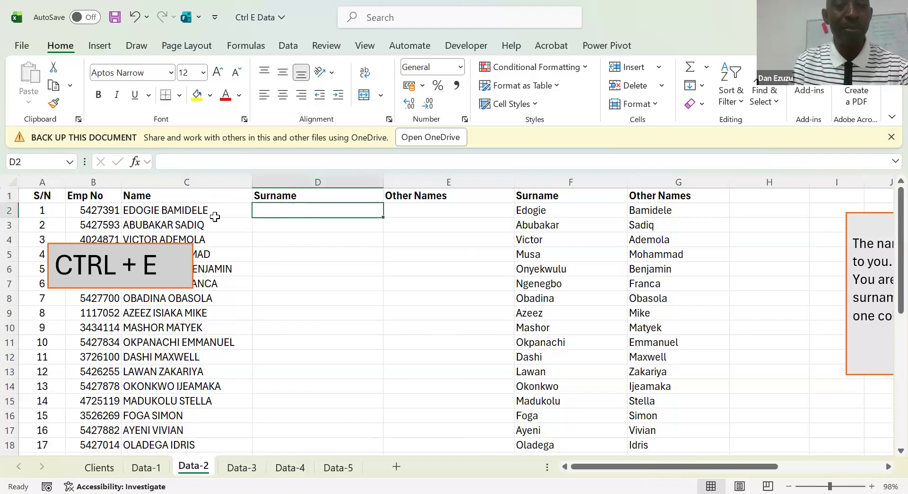
pyautogui.click(293, 240)
pyautogui.press('Up')
pyautogui.press('Up')
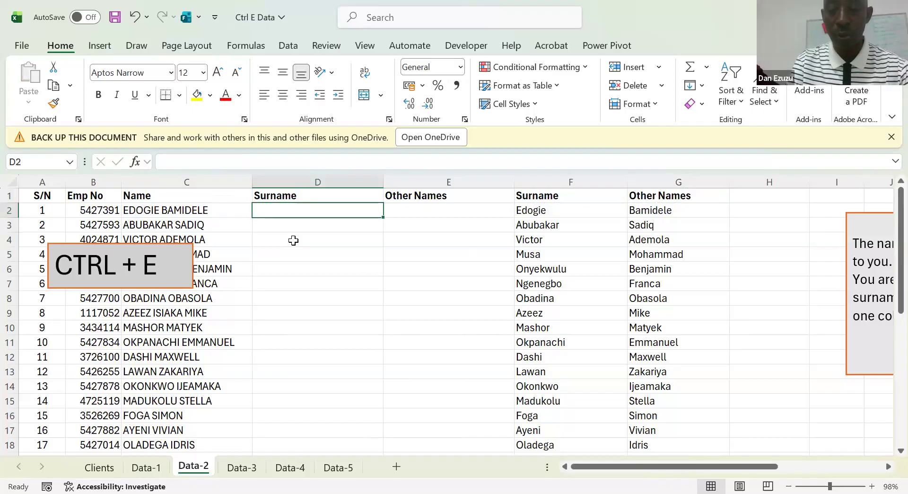
# Extract the surname in D2 with =TEXTBEFORE(C2," ") and fill the formula down the column
pyautogui.write('=')
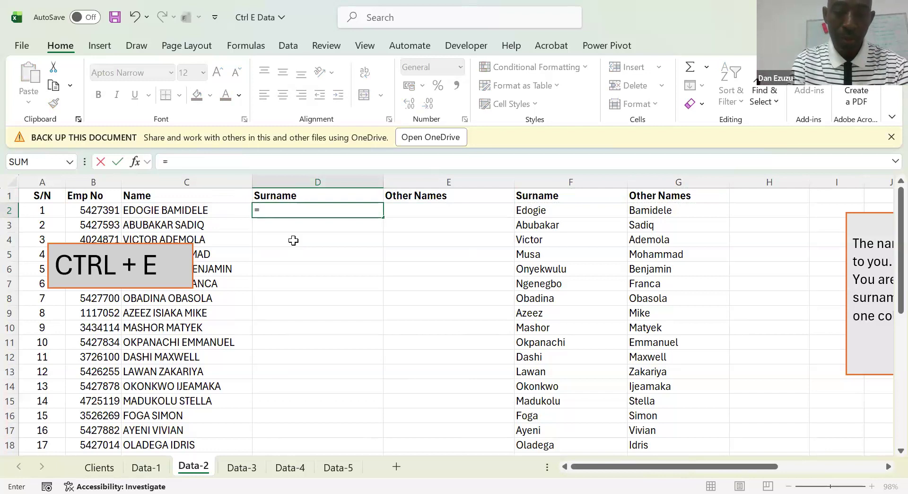
pyautogui.write('TEXTBEFORE(')
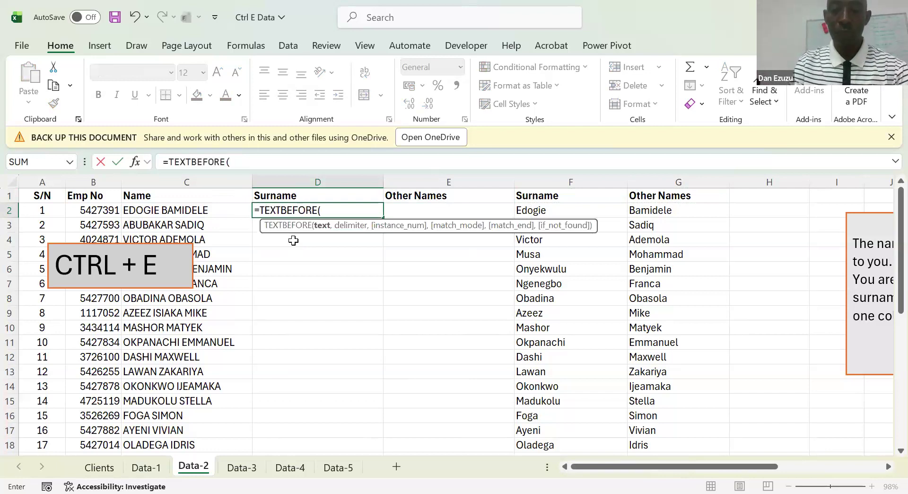
pyautogui.press('Left')
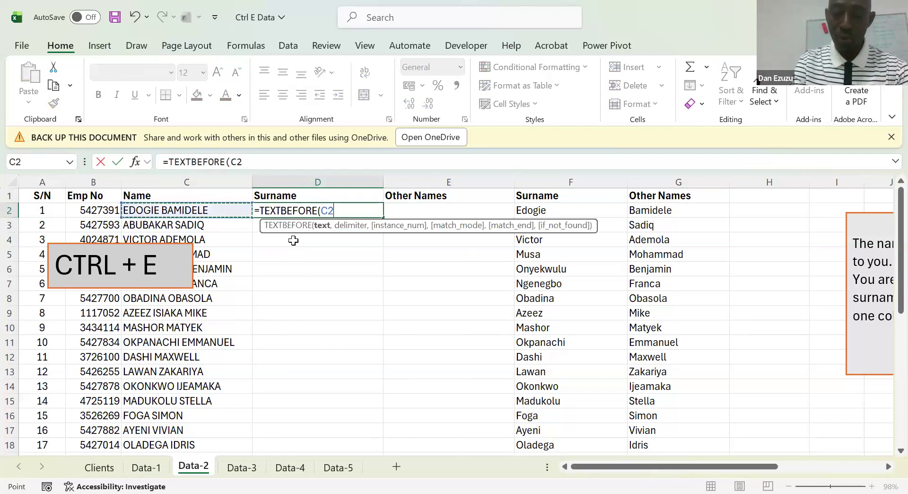
pyautogui.write(',')
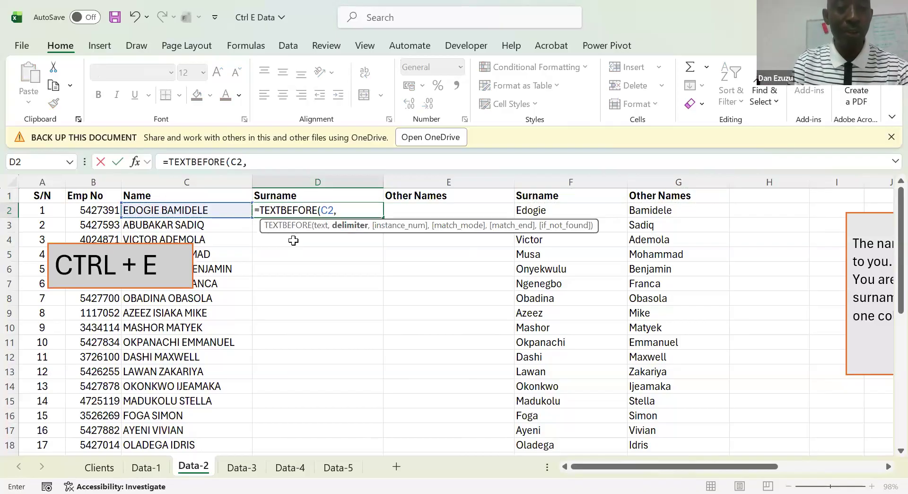
pyautogui.write('" "')
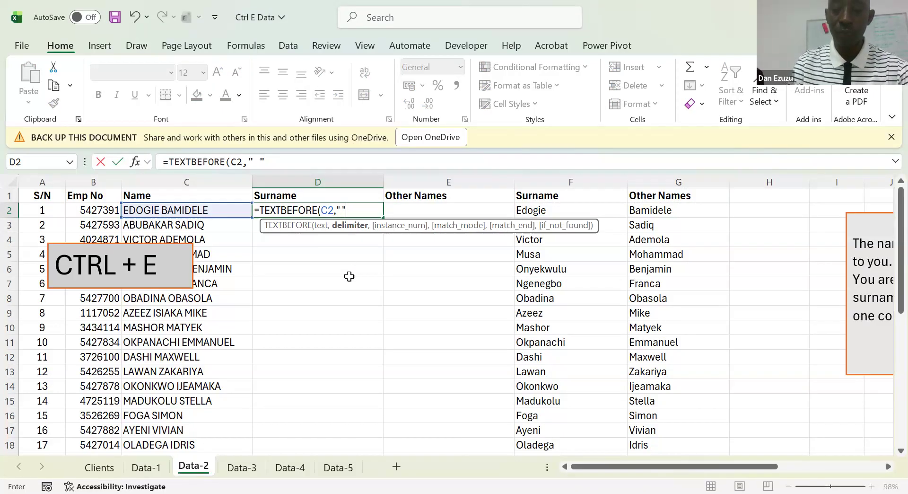
pyautogui.press('Return')
pyautogui.press('Up')
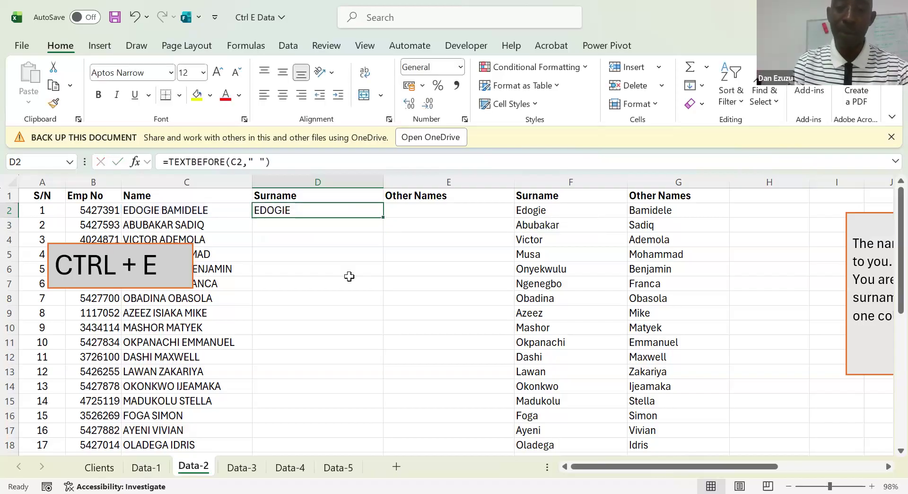
pyautogui.doubleClick(383, 217)
# Extract the other names in E2 with =TEXTAFTER(C2," ") and fill the formula down the column
pyautogui.click(419, 213)
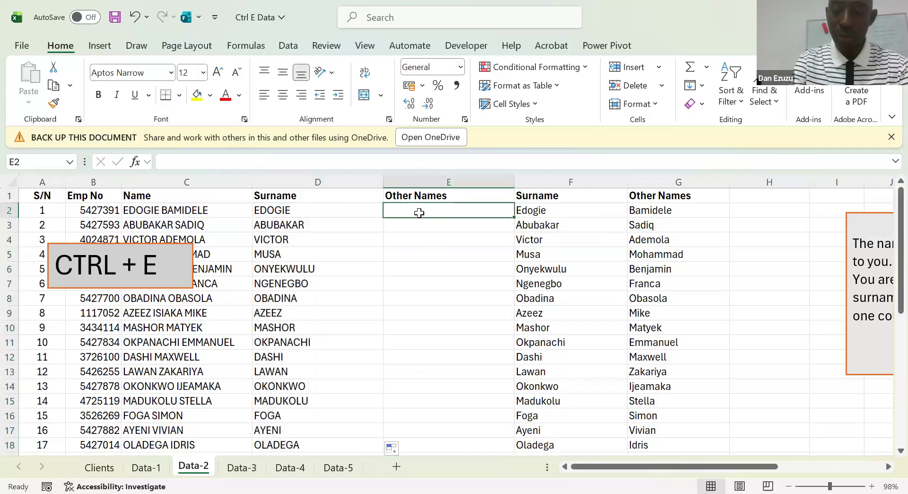
pyautogui.write('=')
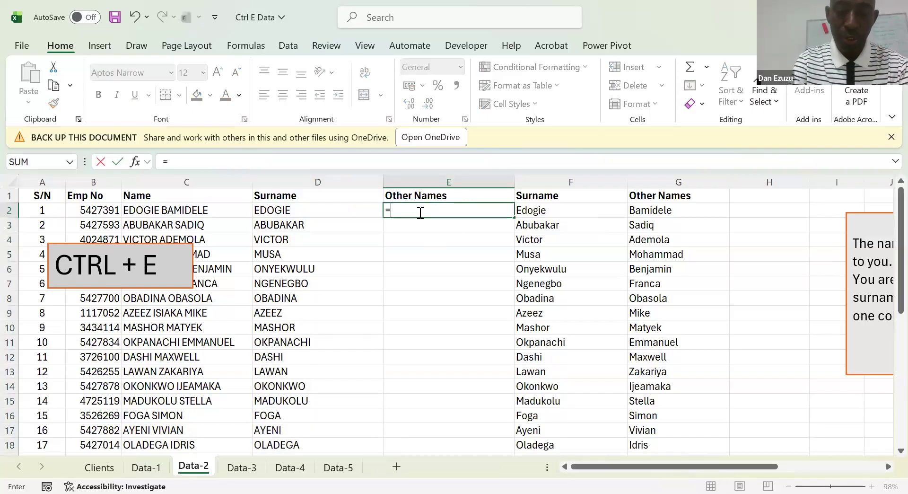
pyautogui.write('textb')
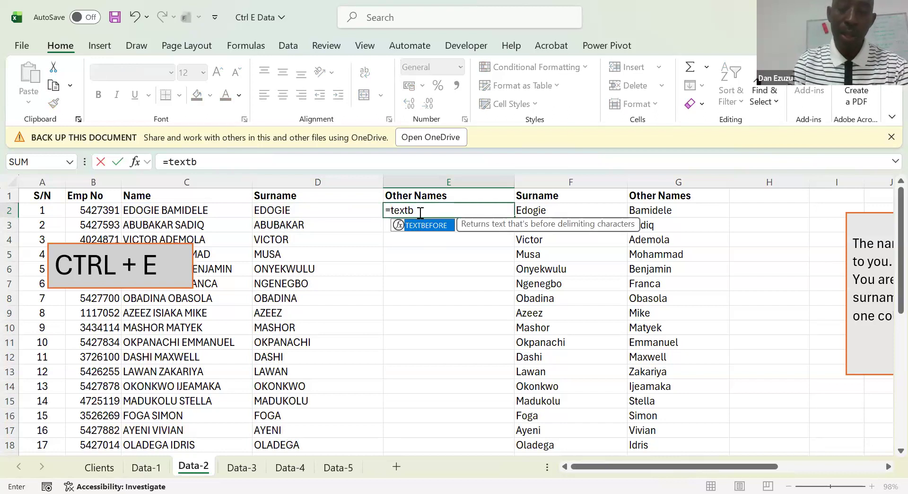
pyautogui.press('BackSpace')
pyautogui.write('a')
pyautogui.press('Tab')
pyautogui.press('Left')
pyautogui.press('Left')
pyautogui.write(',"')
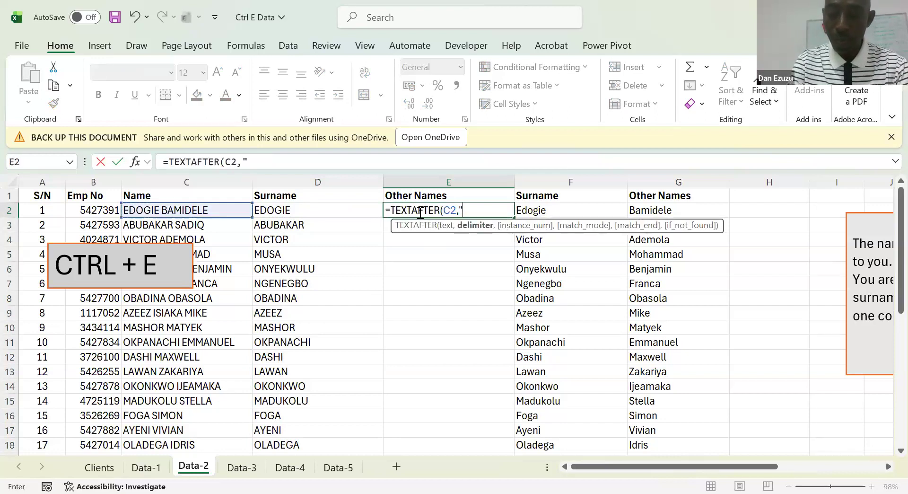
pyautogui.write(' "')
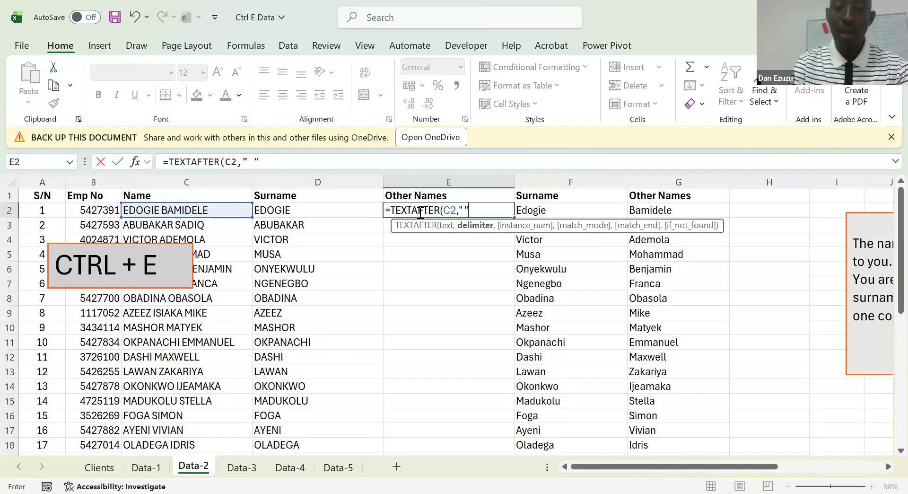
pyautogui.hotkey('ctrl', 'Return')
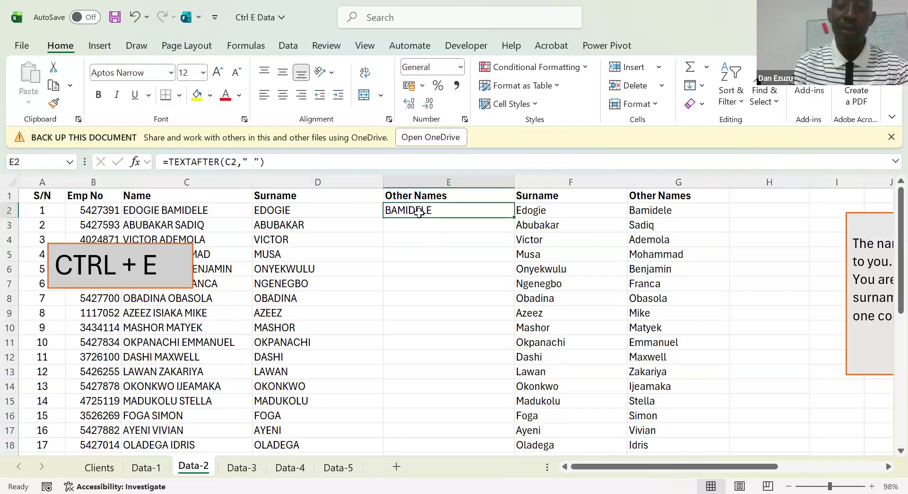
pyautogui.doubleClick(514, 218)
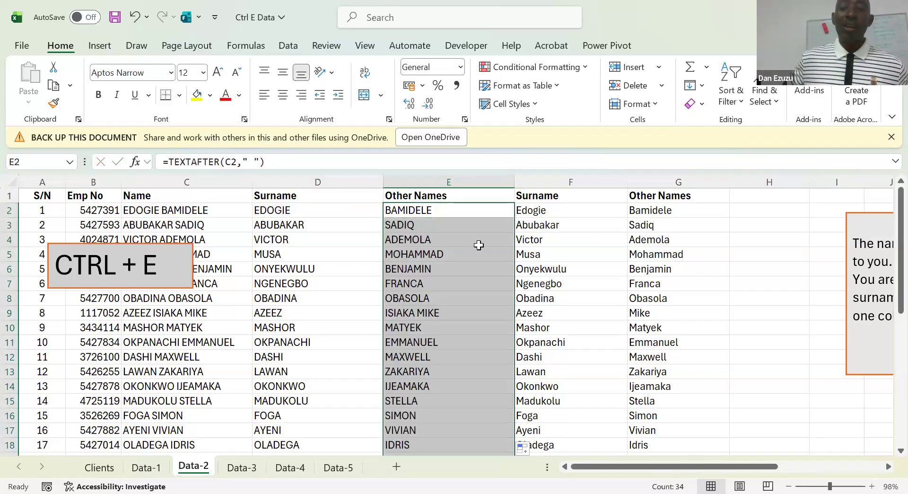
pyautogui.click(479, 248)
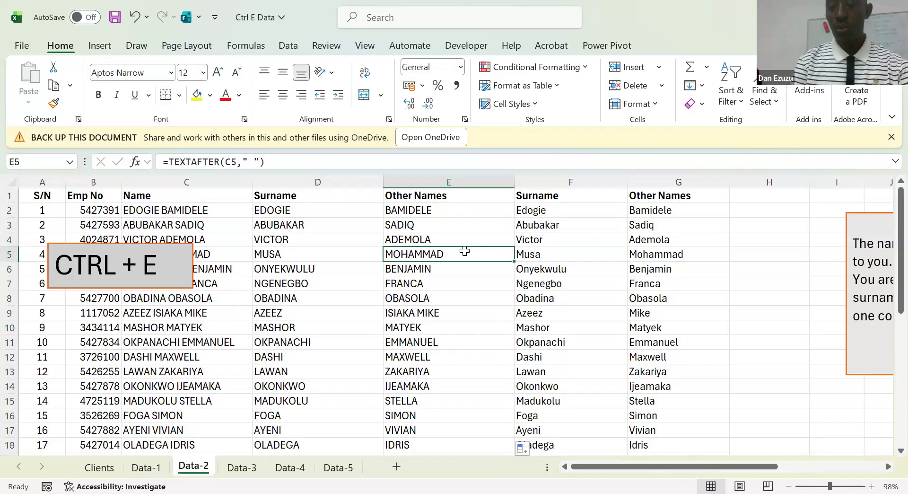
pyautogui.click(311, 228)
pyautogui.click(330, 284)
pyautogui.click(414, 268)
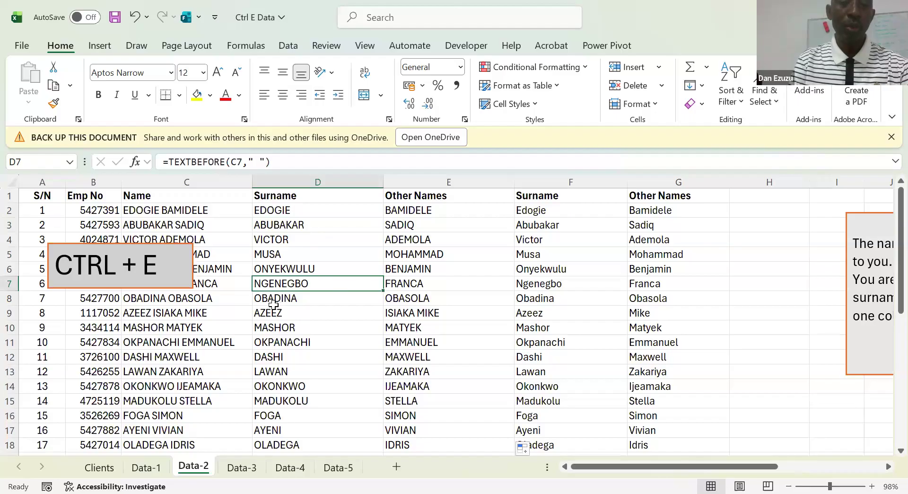
# Switch to the Data-3 sheet and move the TASK box closer to the customer names, starting at column C
pyautogui.click(238, 467)
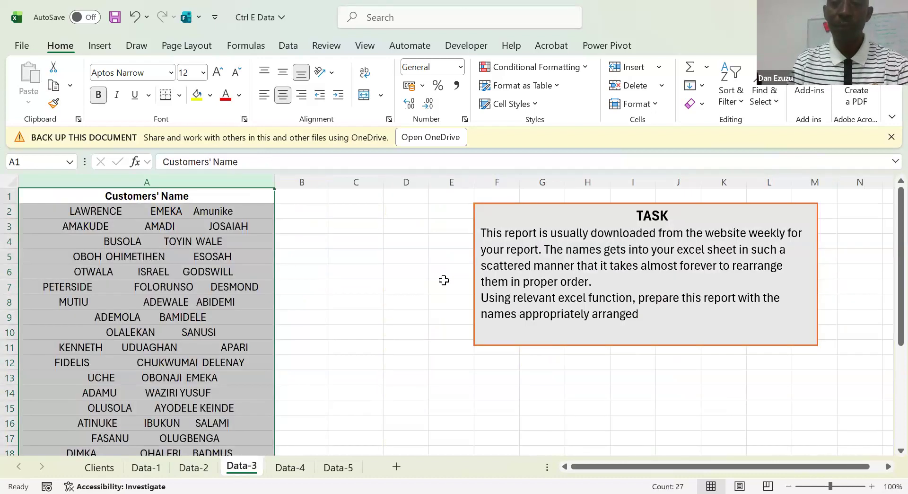
pyautogui.click(308, 269)
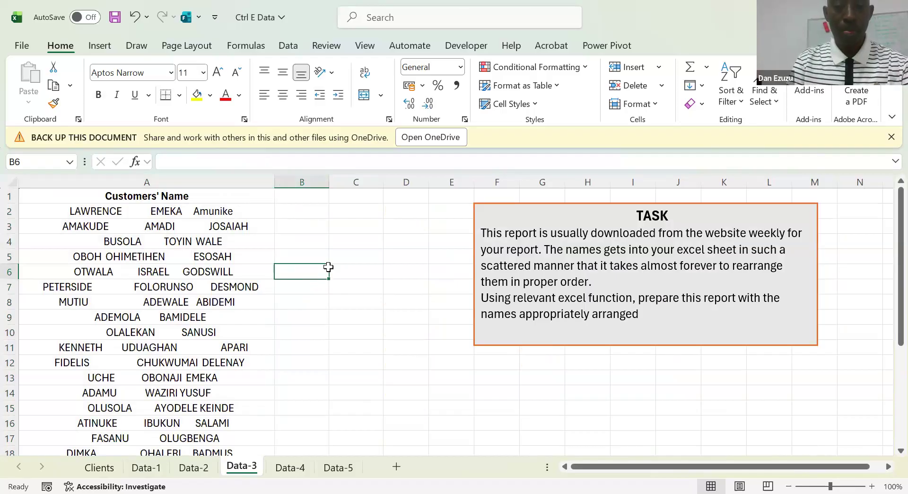
pyautogui.click(471, 236)
pyautogui.moveTo(401, 220); pyautogui.dragTo(344, 225)
pyautogui.click(282, 237)
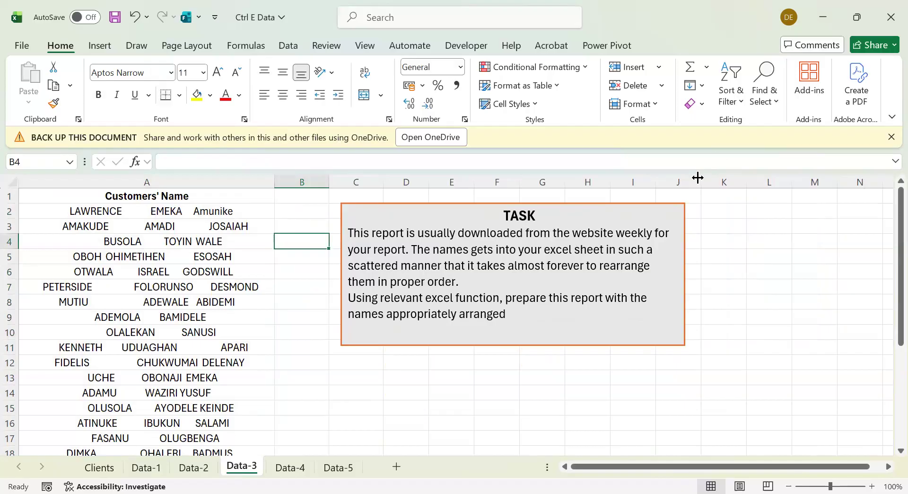
# Move the TASK box away from the customer names so that it starts in column E
pyautogui.click(698, 241)
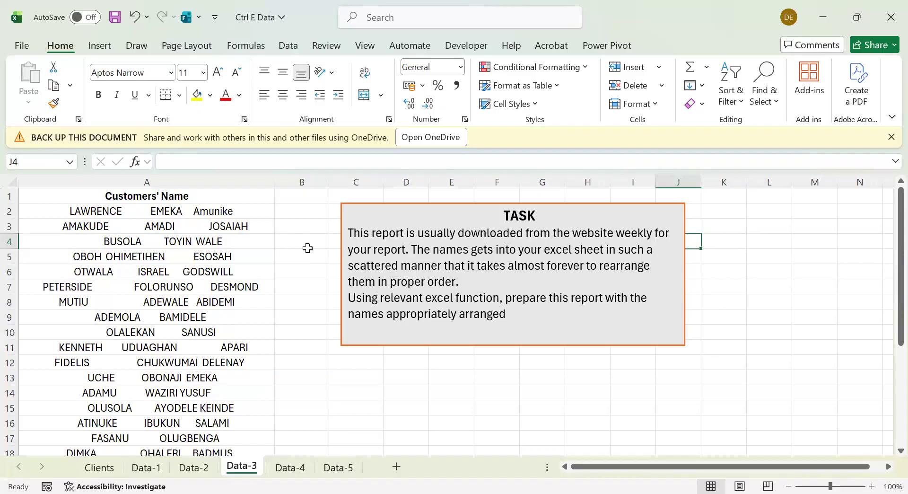
pyautogui.click(340, 232)
pyautogui.moveTo(344, 232); pyautogui.dragTo(459, 229)
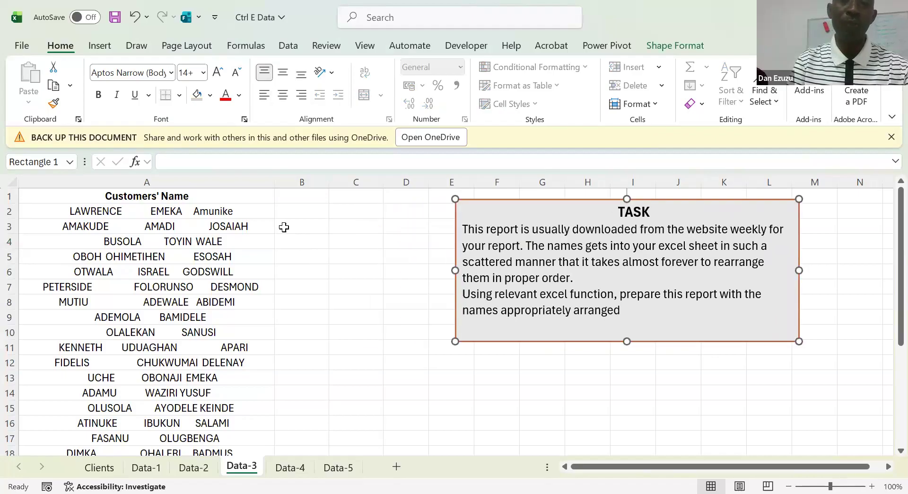
pyautogui.click(284, 224)
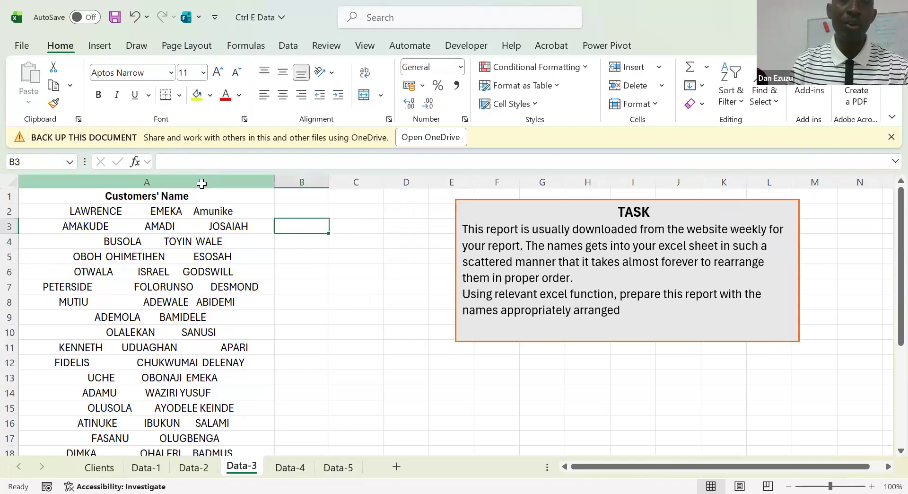
# Widen the empty column B beside the customers' names to slightly less than column A's width
pyautogui.click(203, 181)
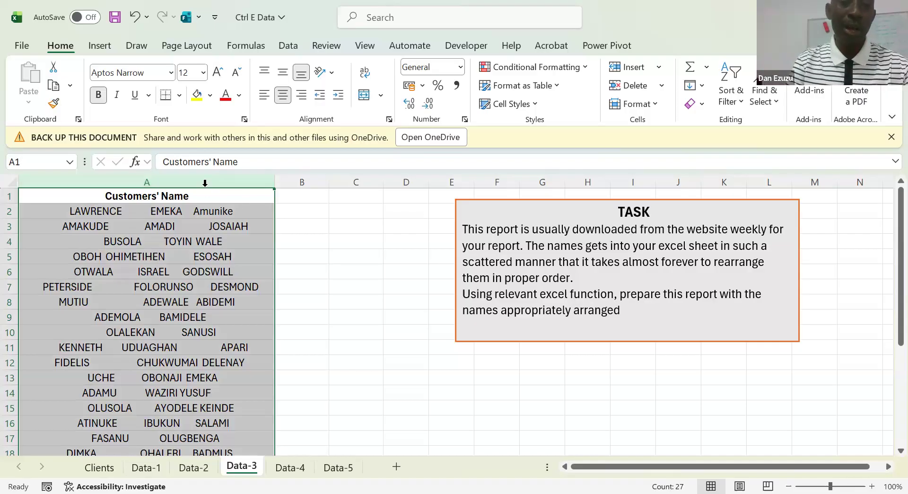
pyautogui.click(293, 215)
pyautogui.moveTo(328, 182); pyautogui.dragTo(495, 184)
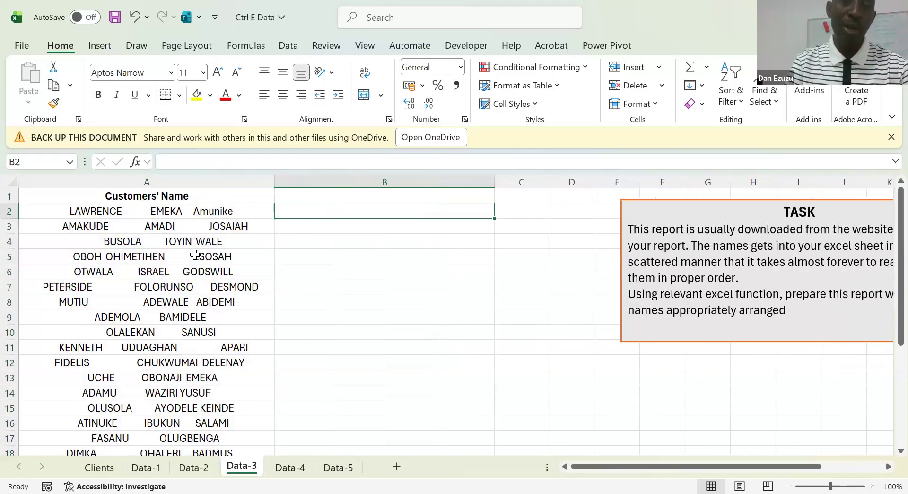
pyautogui.click(148, 220)
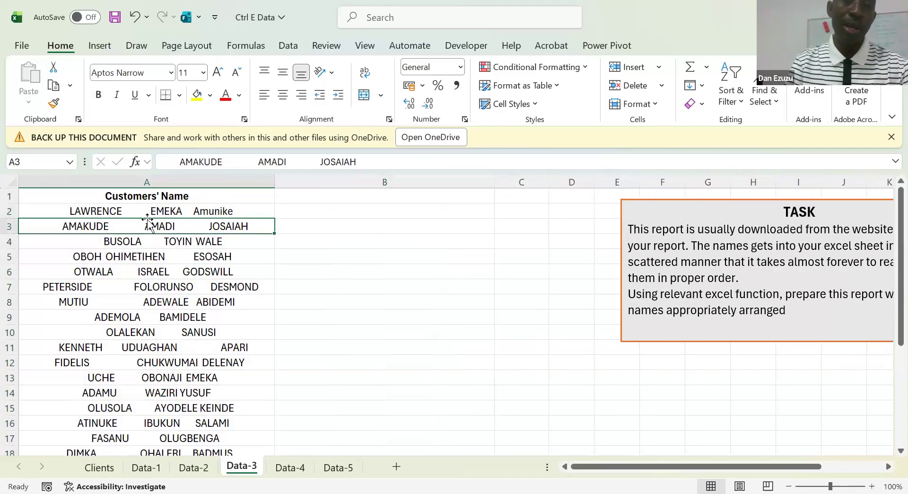
pyautogui.click(331, 221)
pyautogui.click(314, 215)
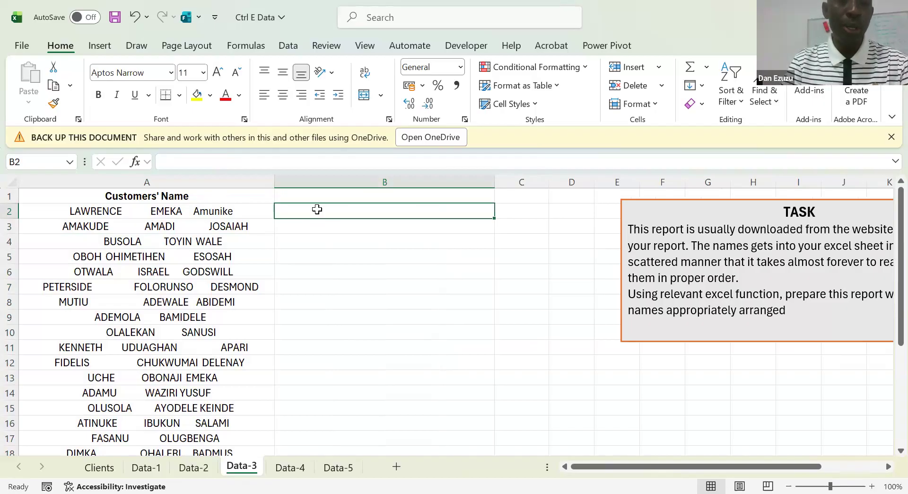
pyautogui.click(214, 182)
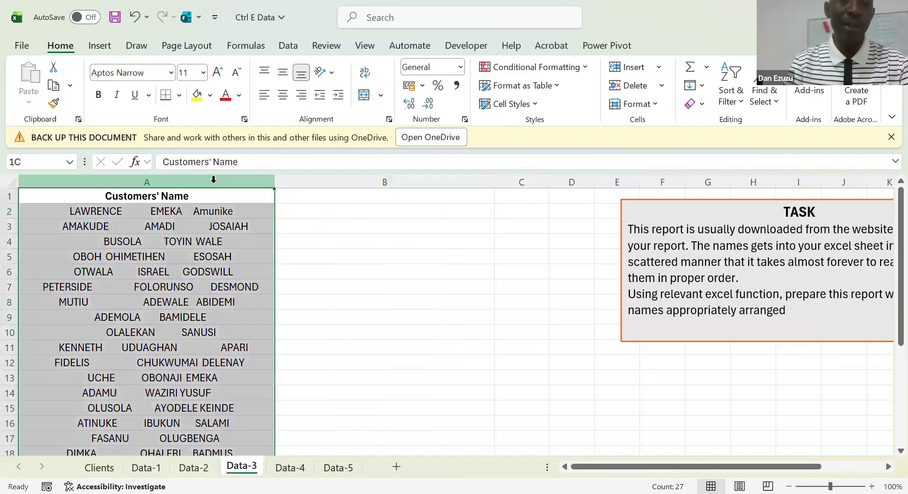
pyautogui.click(321, 214)
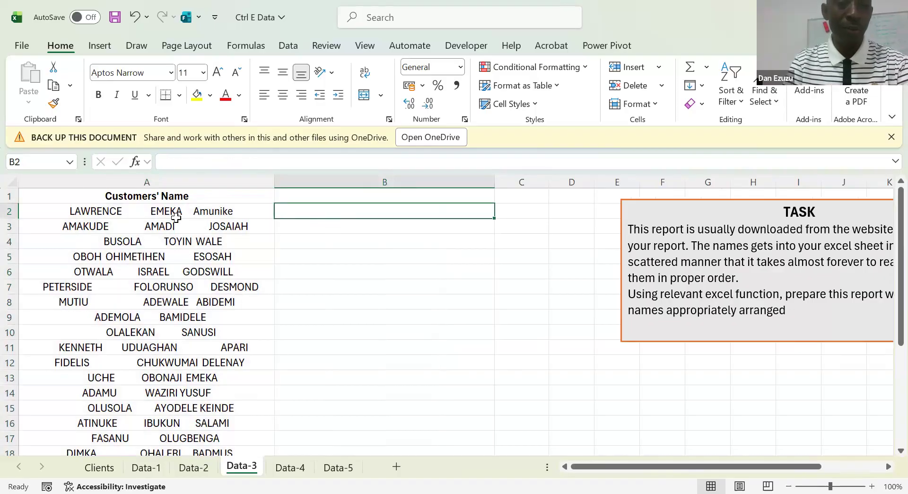
# Delete leading spaces before the first customer's name in A2
pyautogui.click(138, 217)
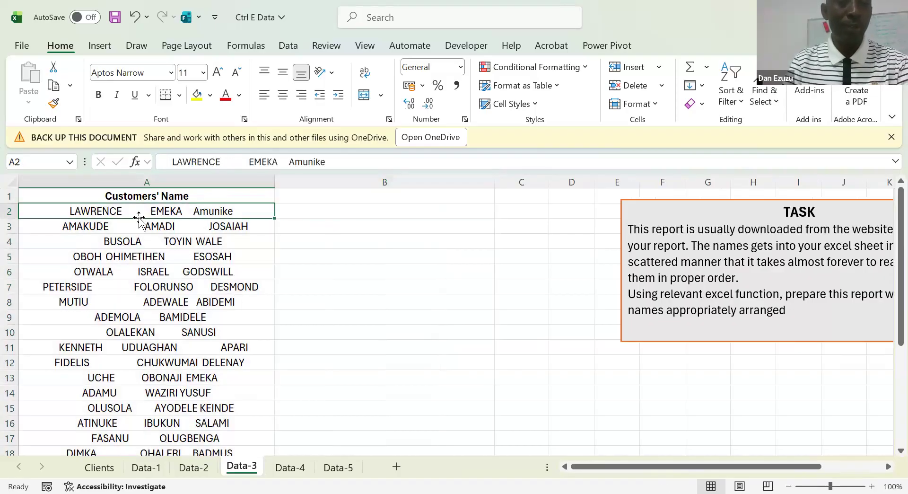
pyautogui.click(173, 161)
pyautogui.press('BackSpace')
pyautogui.press('BackSpace')
pyautogui.press('BackSpace')
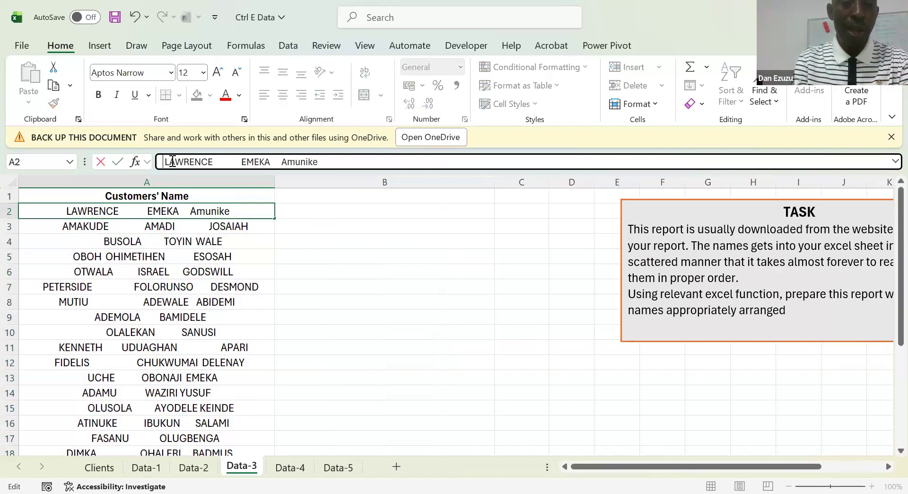
# Delete surplus spaces between the three parts of the customer's name in A2 and accept the edit
pyautogui.click(214, 162)
pyautogui.press('Delete')
pyautogui.press('Delete')
pyautogui.press('Delete')
pyautogui.press('Delete')
pyautogui.press('Delete')
pyautogui.press('Delete')
pyautogui.press('Delete')
pyautogui.press('Delete')
pyautogui.press('Delete')
pyautogui.click(251, 161)
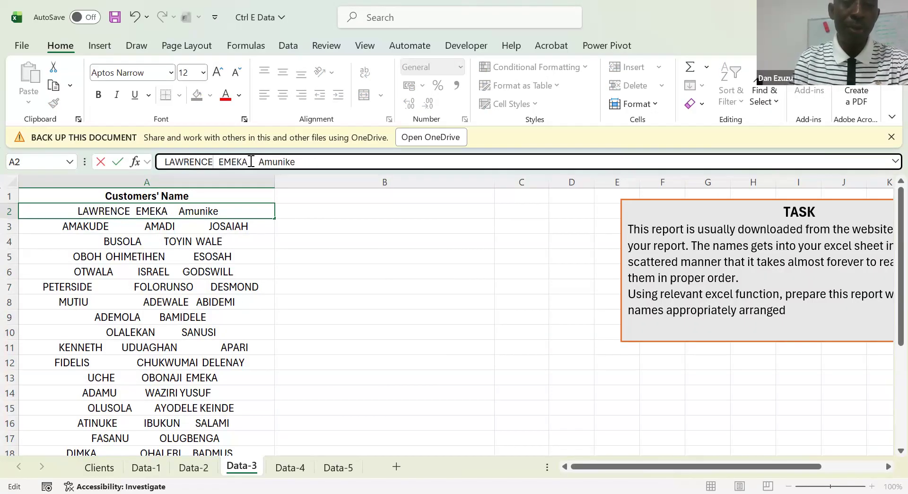
pyautogui.press('Delete')
pyautogui.press('Delete')
pyautogui.press('Delete')
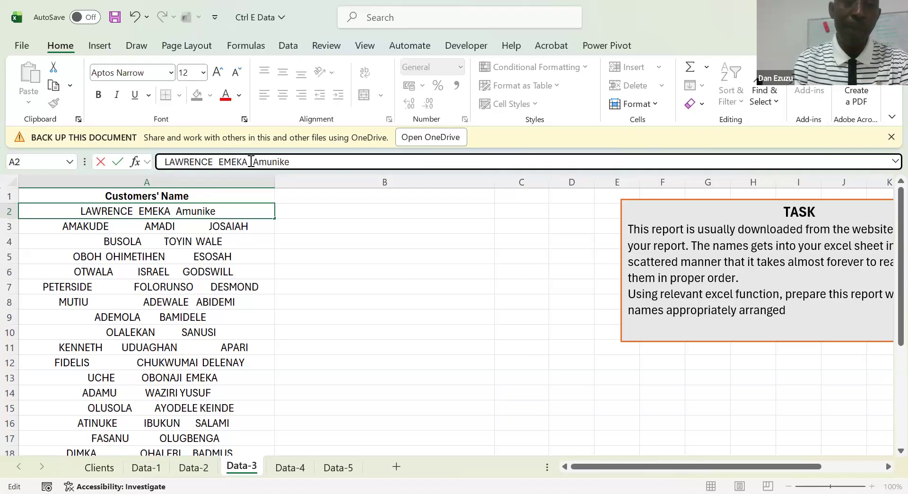
pyautogui.click(288, 200)
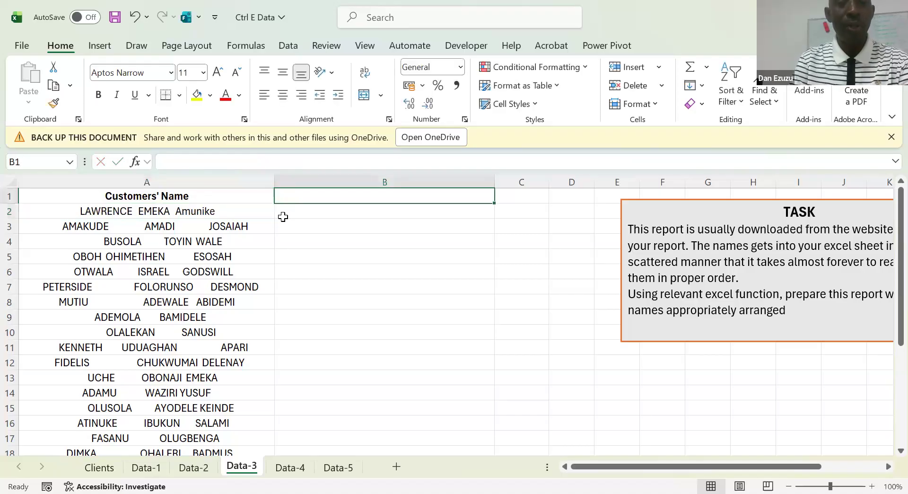
pyautogui.press('Down')
pyautogui.press('Up')
pyautogui.press('Down')
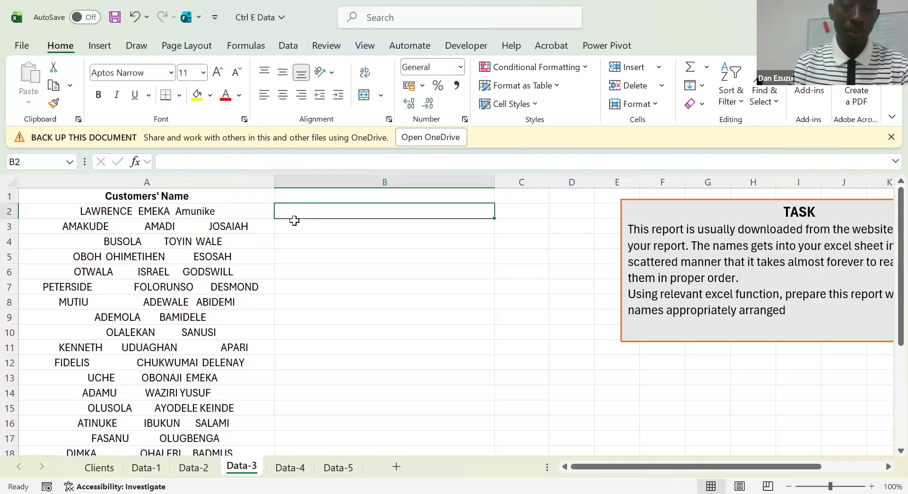
pyautogui.hotkey('ctrl', 'Home')
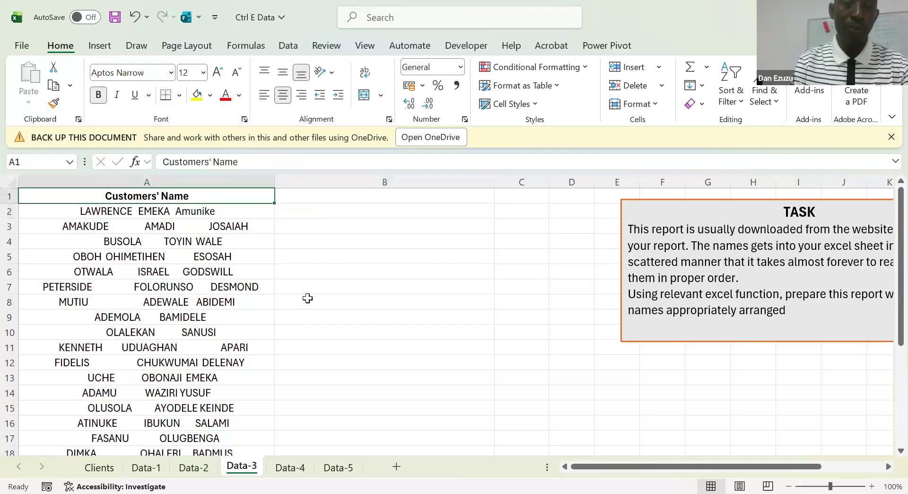
pyautogui.press('Right')
pyautogui.press('Left')
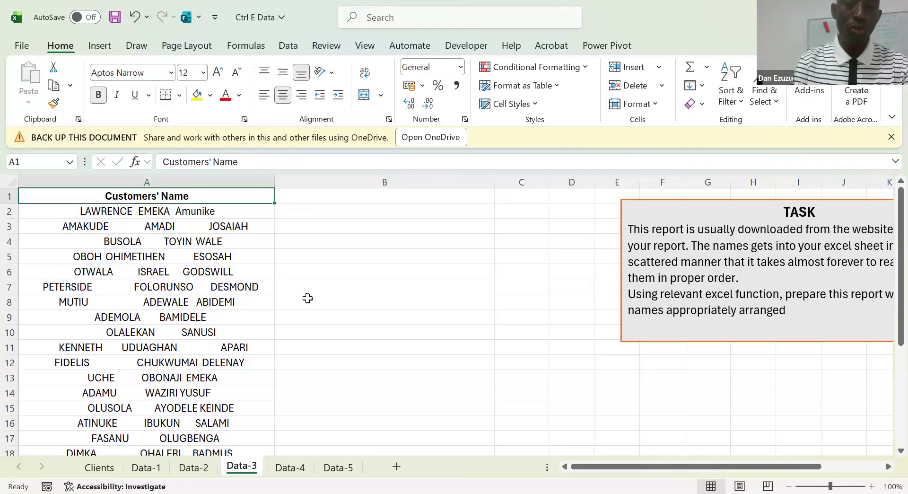
# Copy the Customers' Name header from A1 into B1, and clear B1 again
pyautogui.press('Right')
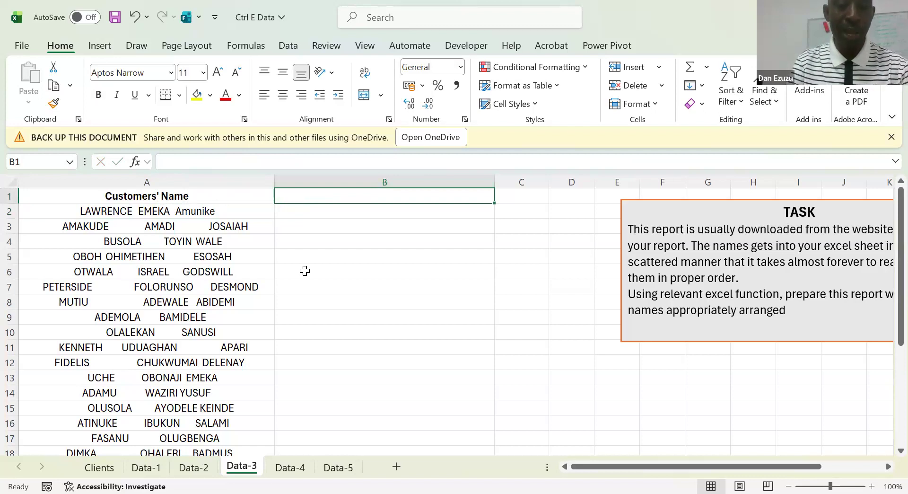
pyautogui.hotkey('ctrl', 'r')
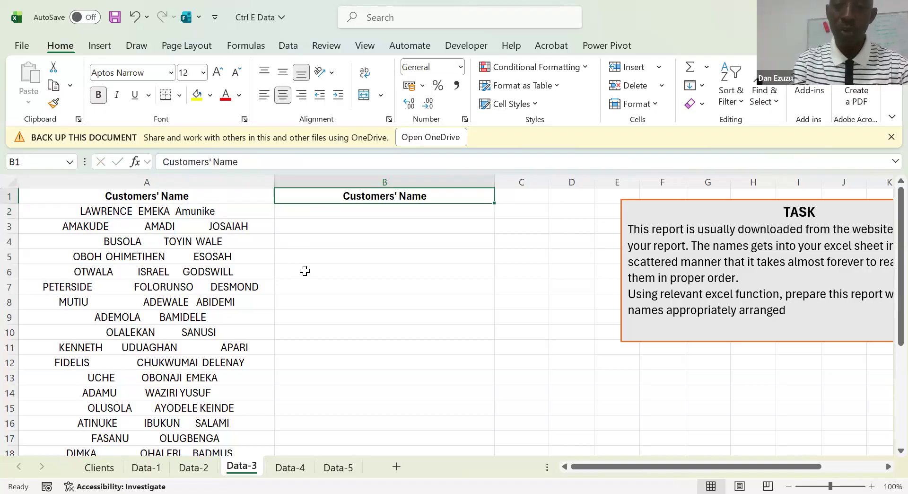
pyautogui.press('Delete')
pyautogui.press('Left')
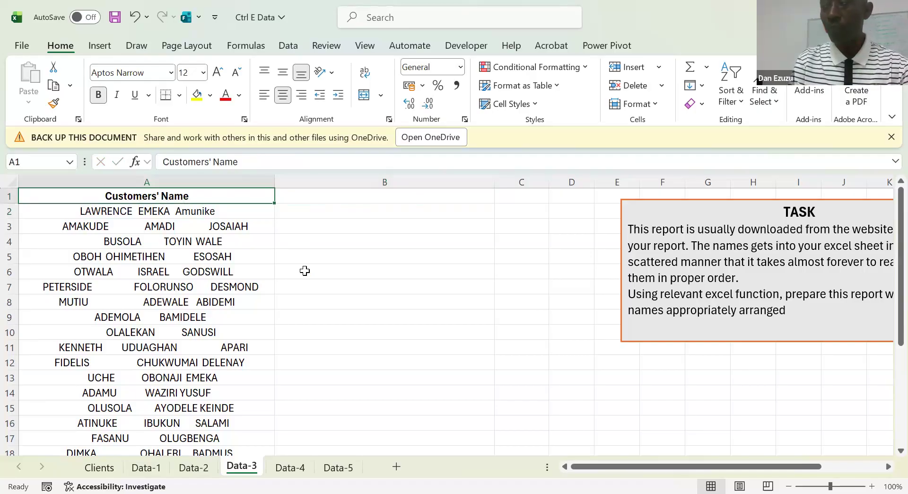
# Copy the Customers' Name header with its formatting from A1 into B1
pyautogui.press('Right')
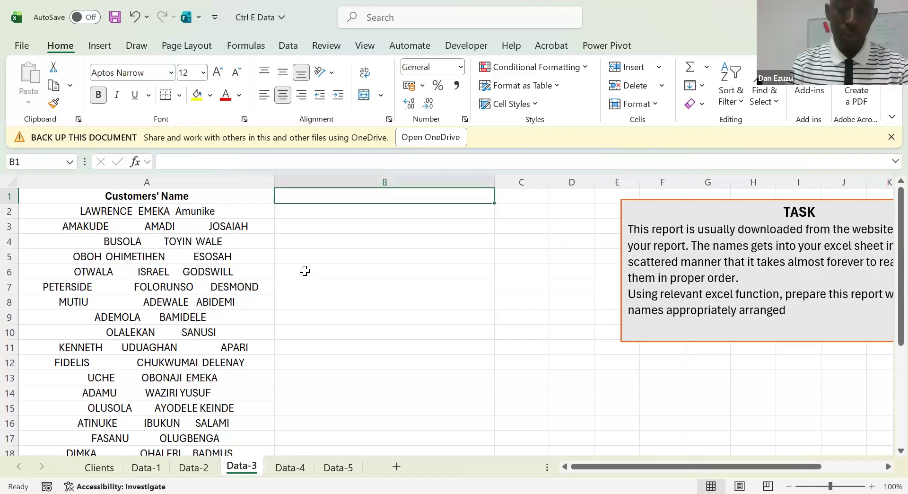
pyautogui.press('Down')
pyautogui.press('Up')
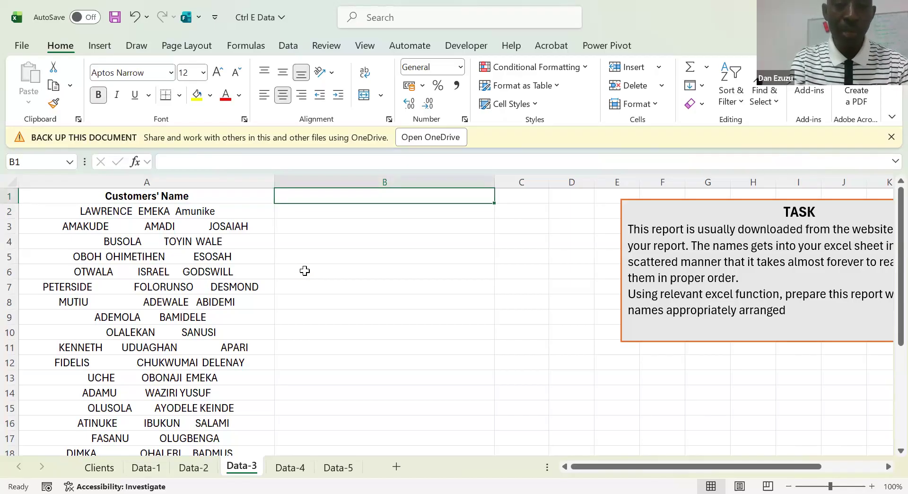
pyautogui.hotkey('ctrl', 'r')
pyautogui.press('Down')
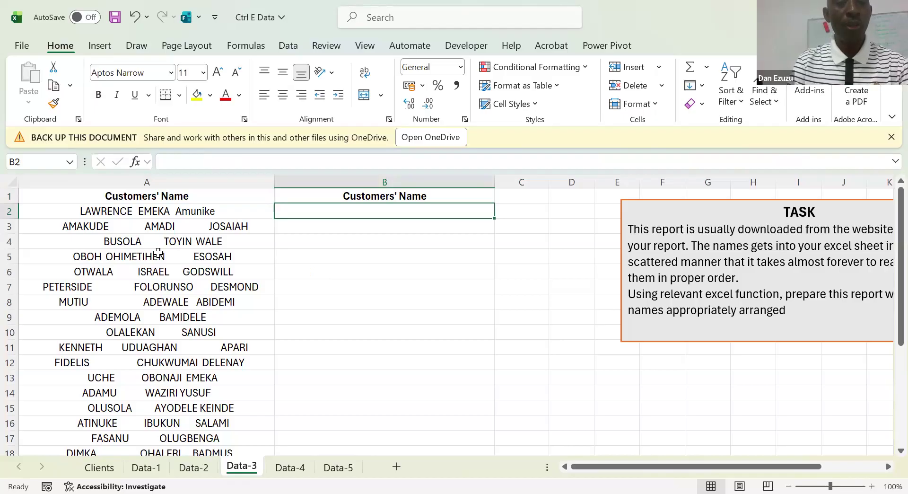
# Left-align the whole Customers' Name column A and select B2
pyautogui.click(151, 178)
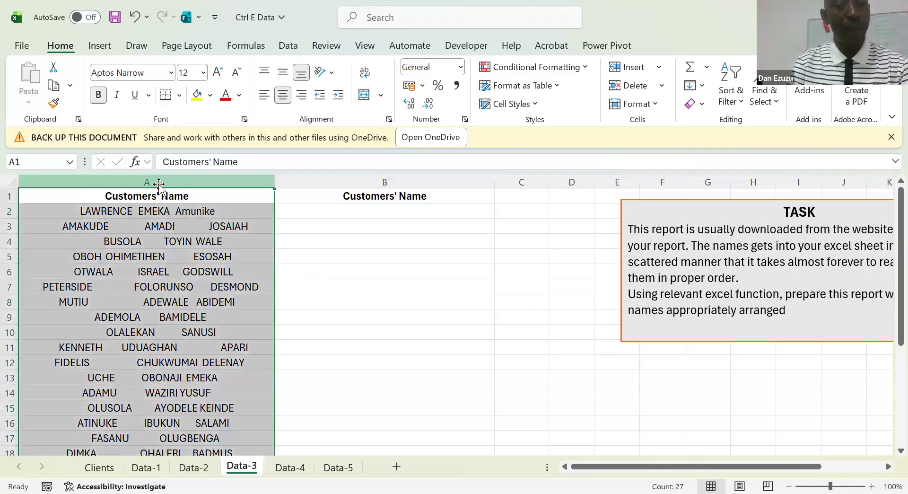
pyautogui.click(265, 96)
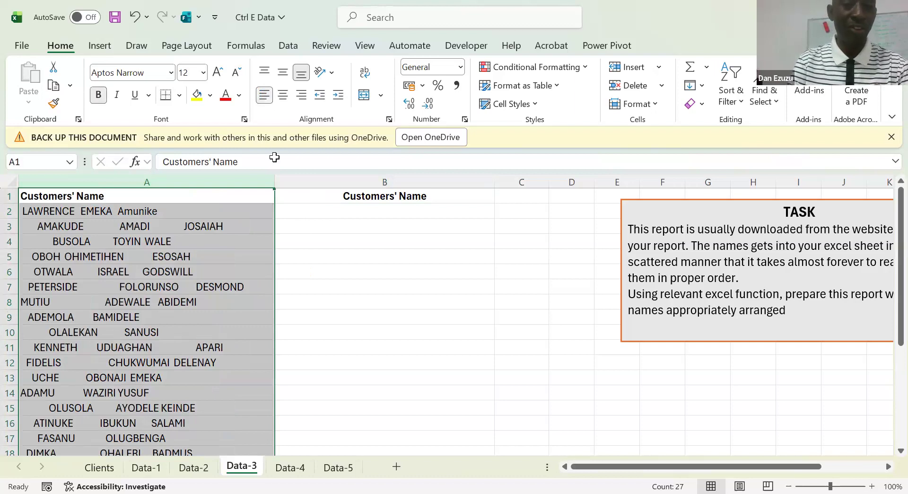
pyautogui.click(348, 217)
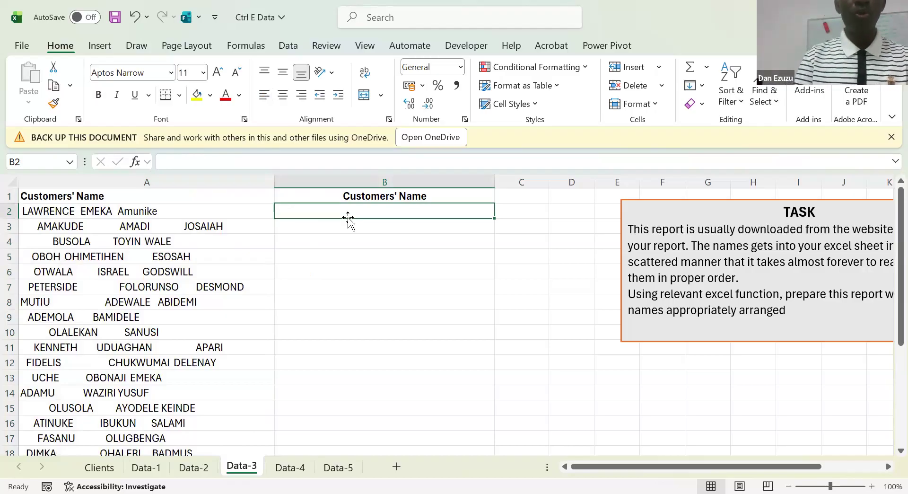
# Enter =TRIM(A2) in B2 to strip the extra spaces and fill the formula down column B
pyautogui.write('=t')
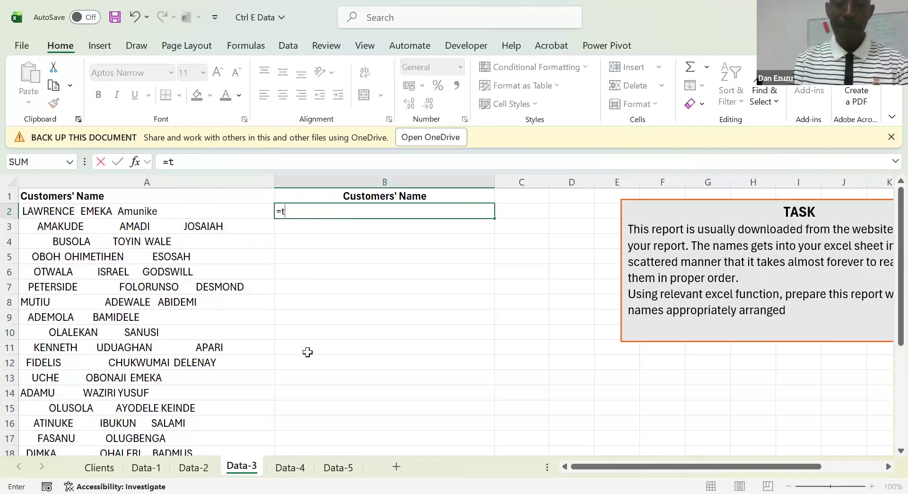
pyautogui.write('rim(')
pyautogui.press('Left')
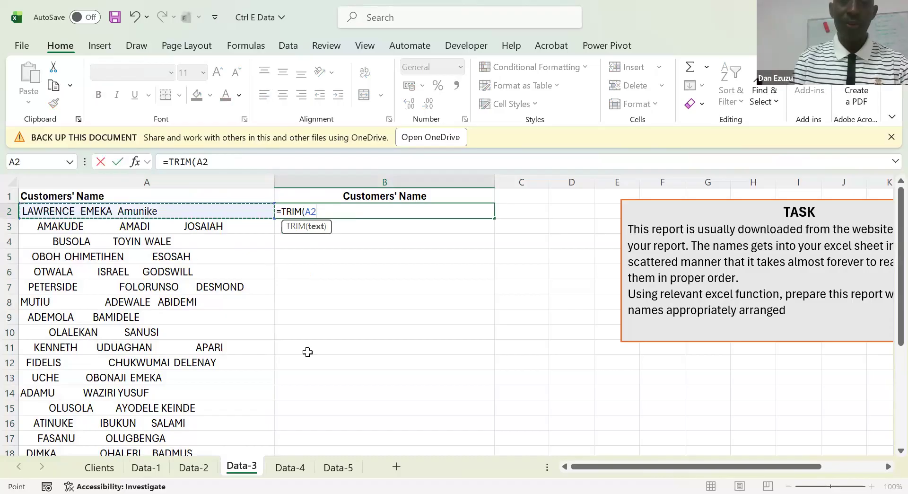
pyautogui.hotkey('ctrl', 'Return')
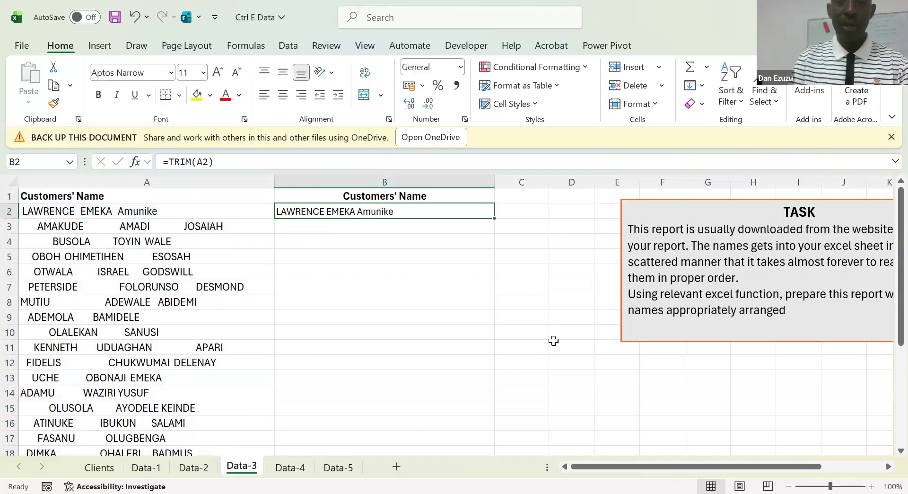
pyautogui.doubleClick(495, 221)
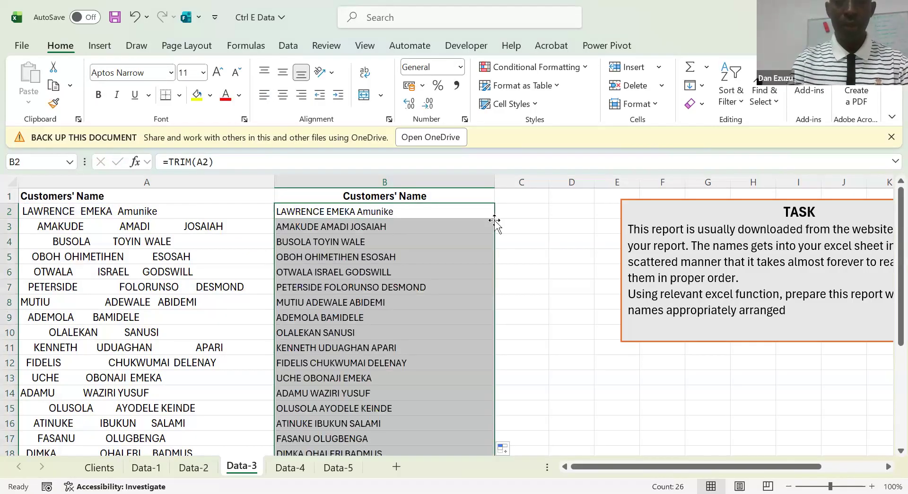
# Clear the TRIM formulas from column B below the header and return to B2
pyautogui.press('Delete')
pyautogui.click(494, 221)
pyautogui.press('Up')
pyautogui.press('Up')
pyautogui.press('Left')
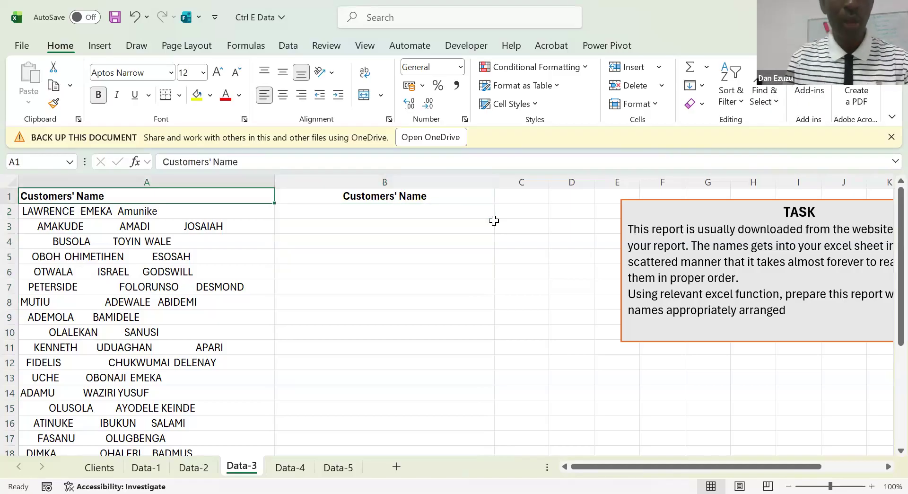
pyautogui.press('Down')
pyautogui.press('Right')
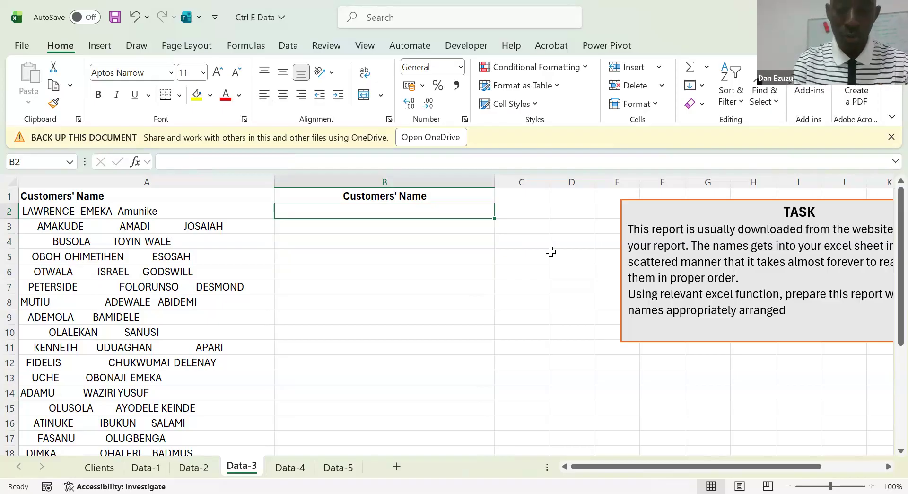
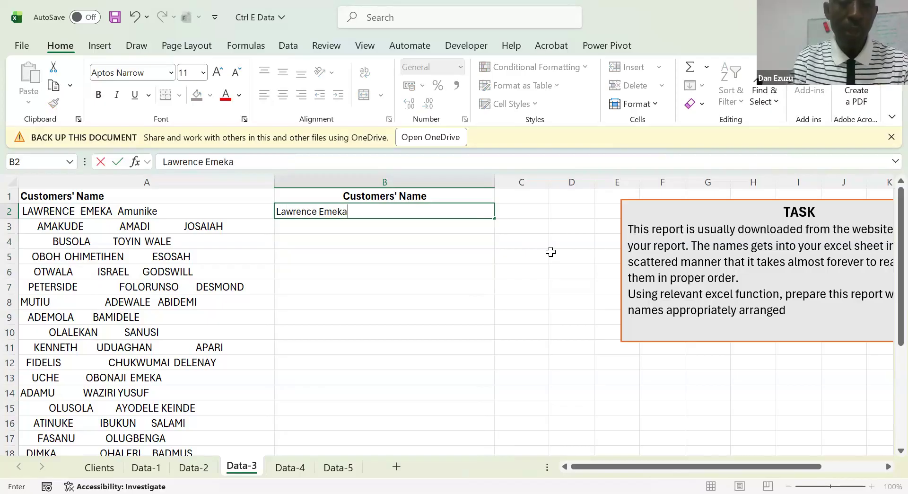
# Enter the first customer's full name in B2 in proper case with single spaces, and Flash Fill the rest of column B
pyautogui.press('Return')
pyautogui.press('Up')
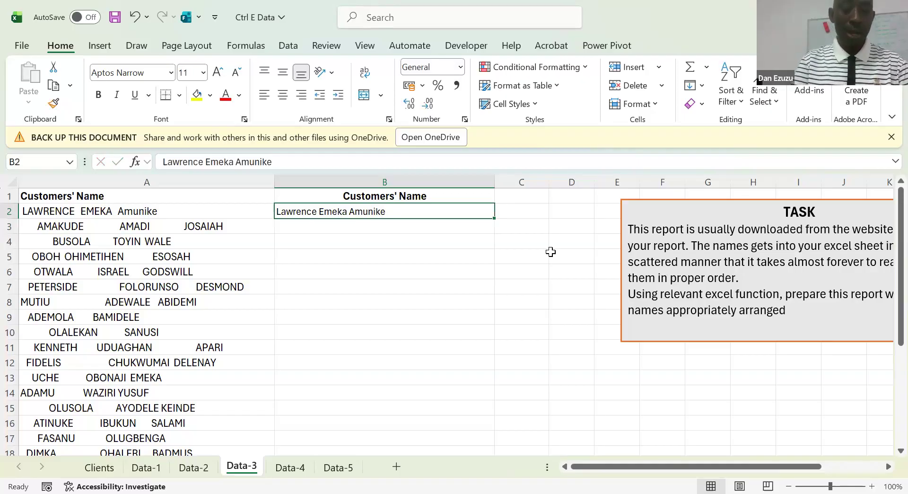
pyautogui.hotkey('ctrl', 'e')
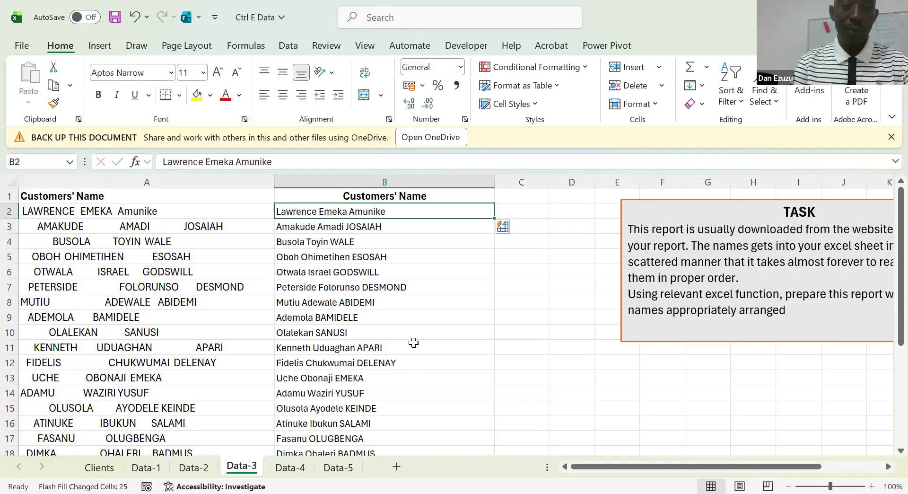
pyautogui.click(386, 254)
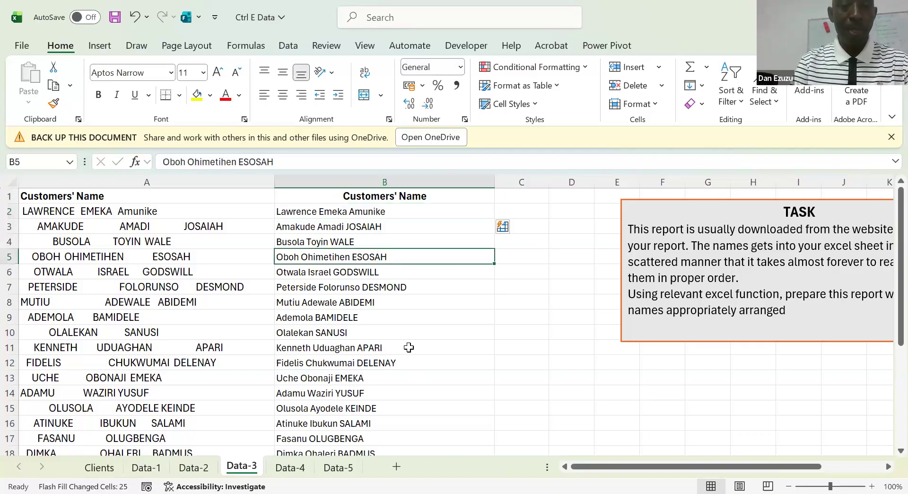
pyautogui.click(432, 390)
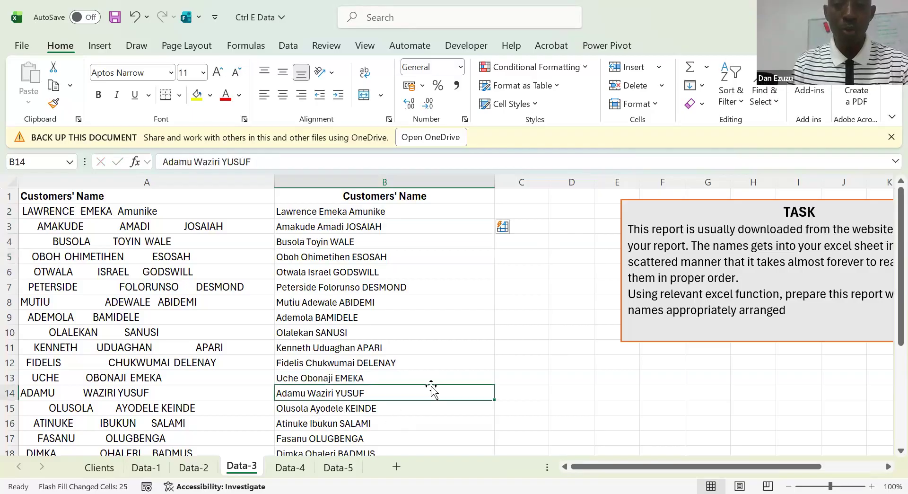
# Switch to the Data-4 sheet with the employee numbers and select empty cell F4
pyautogui.click(290, 468)
pyautogui.click(323, 322)
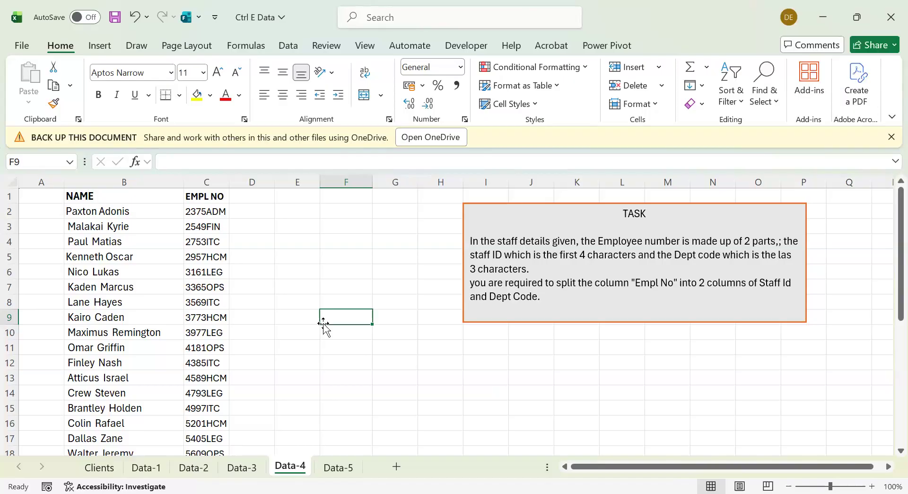
pyautogui.click(353, 238)
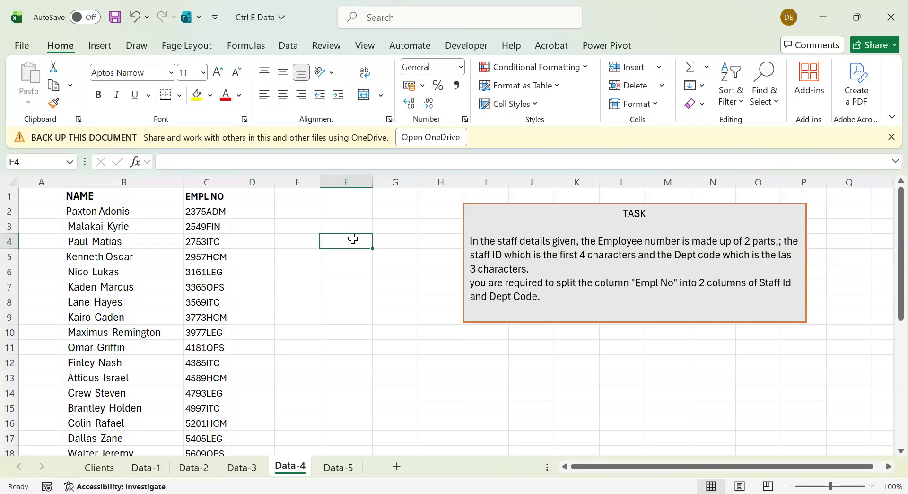
# Look at the sales record task on the Data-5 sheet and return to the Data-4 sheet
pyautogui.press('Up')
pyautogui.press('Up')
pyautogui.press('Up')
pyautogui.press('Left')
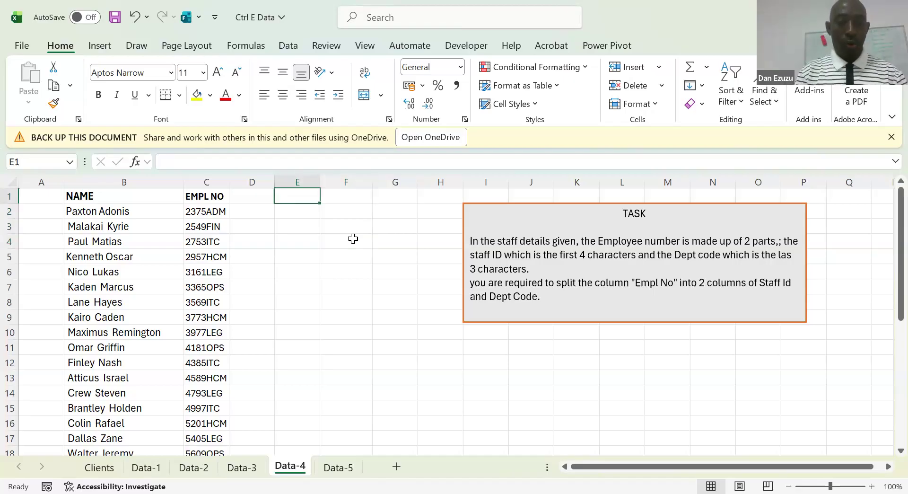
pyautogui.click(343, 469)
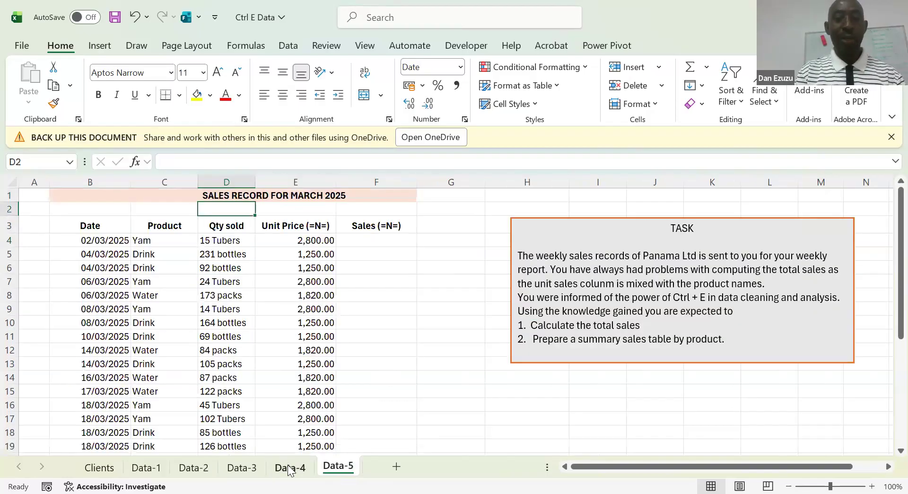
pyautogui.click(290, 468)
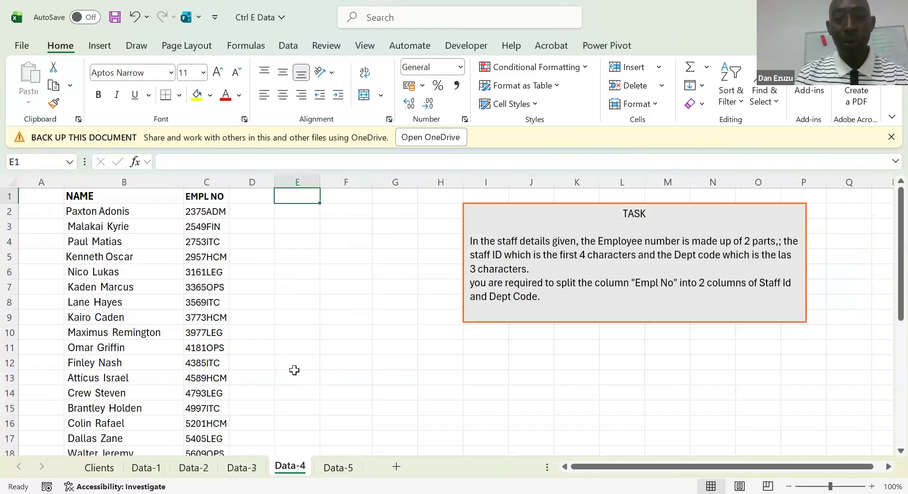
# Enter the headers Staff Id in D1 and Dept Code in E1, beside the EMPL NO column
pyautogui.press('Left')
pyautogui.press('Left')
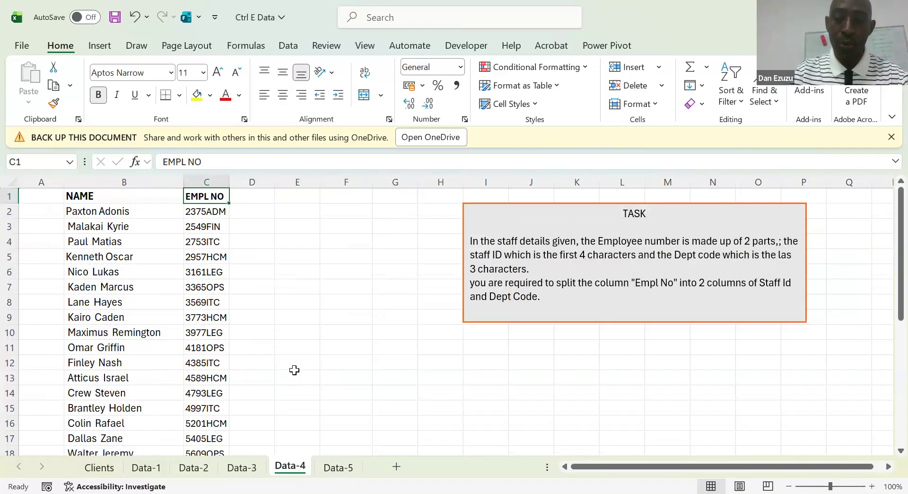
pyautogui.press('Right')
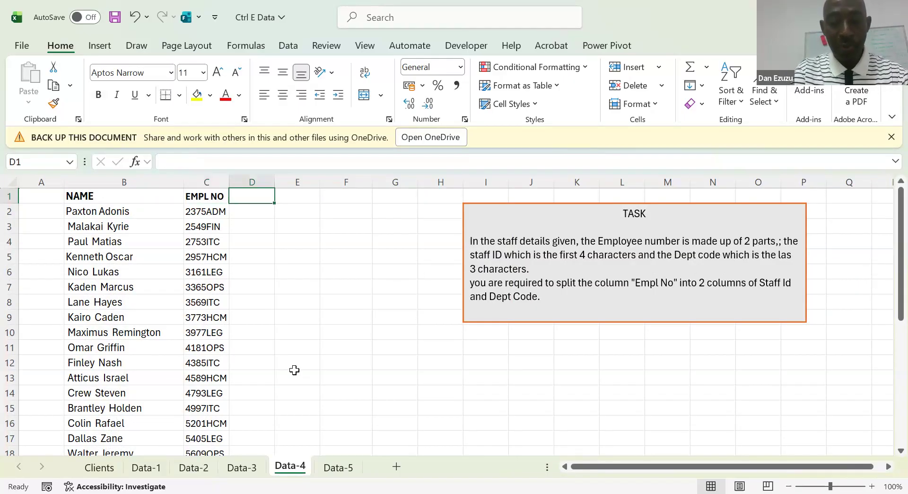
pyautogui.write('Staff Id')
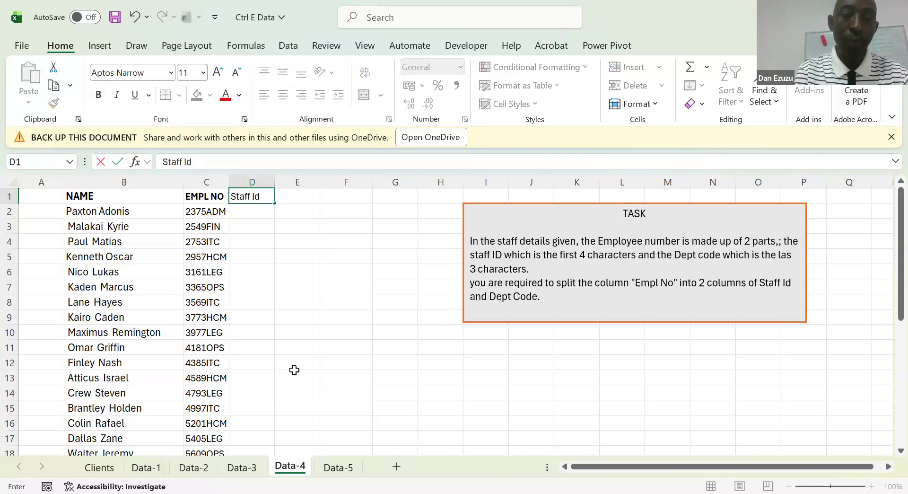
pyautogui.press('Tab')
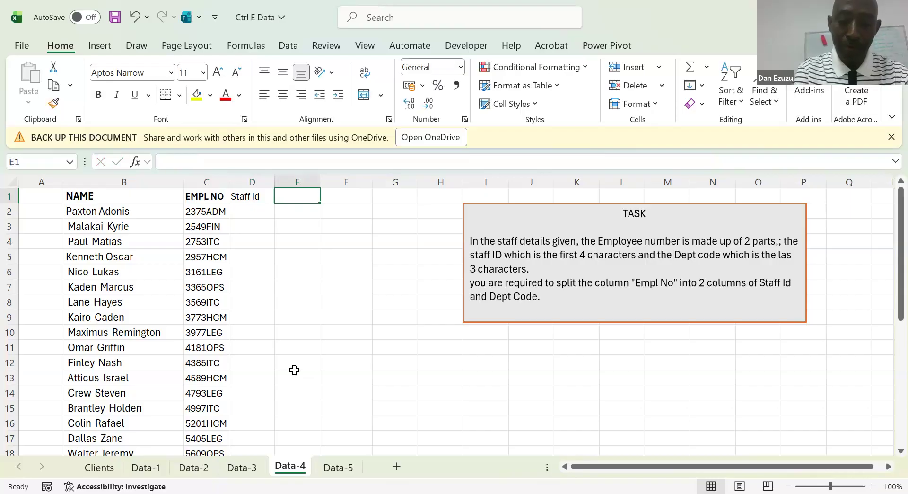
pyautogui.write('Dept Code')
pyautogui.press('Return')
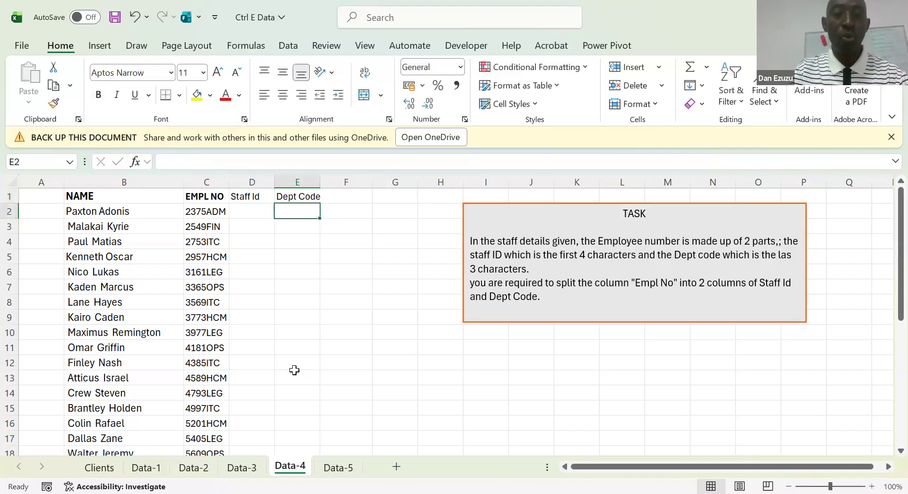
# Widen columns C and D, and make the Staff Id and Dept Code headers in D1:E1 bold
pyautogui.press('Left')
pyautogui.press('Left')
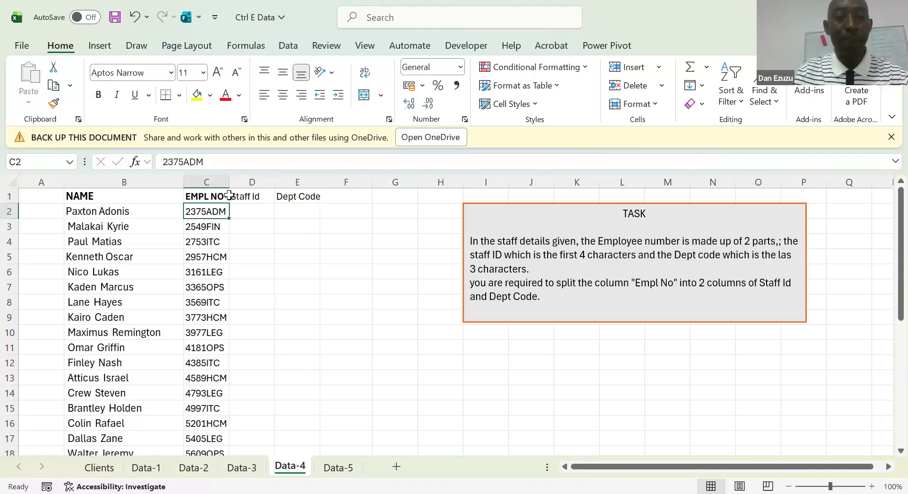
pyautogui.moveTo(230, 178); pyautogui.dragTo(311, 176)
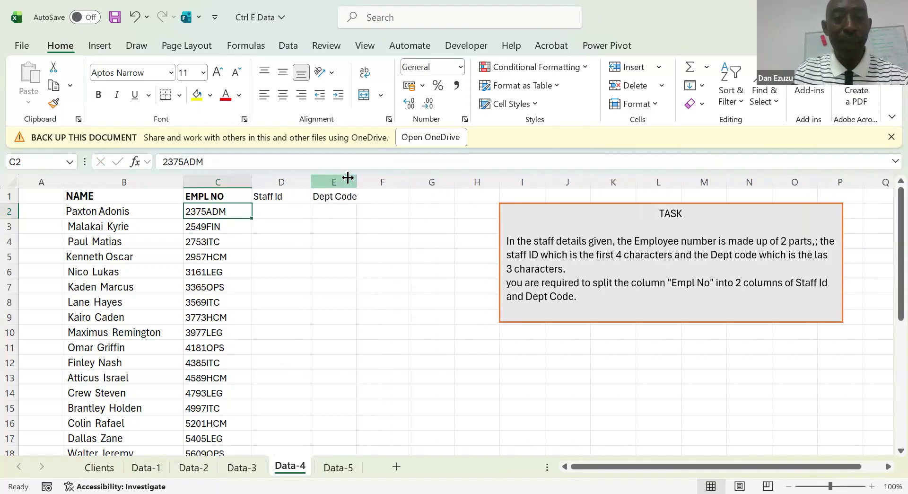
pyautogui.click(280, 195)
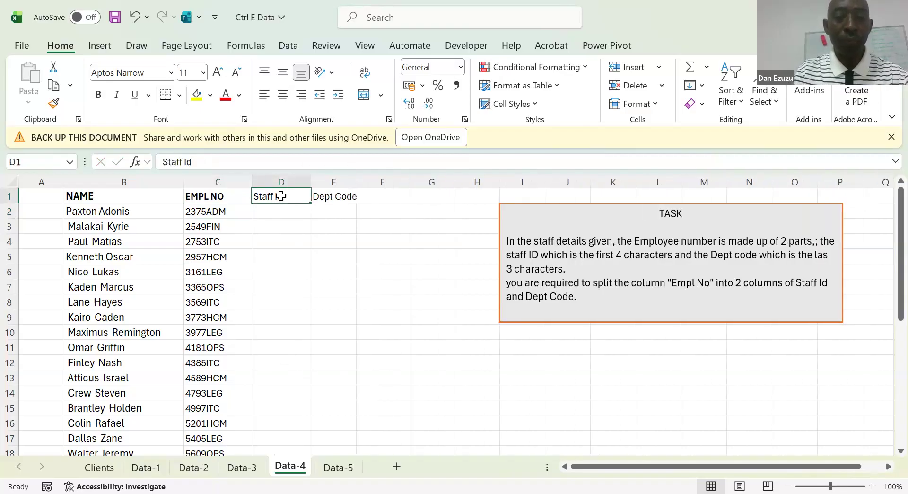
pyautogui.hotkey('shift', 'Right')
pyautogui.hotkey('ctrl', 'b')
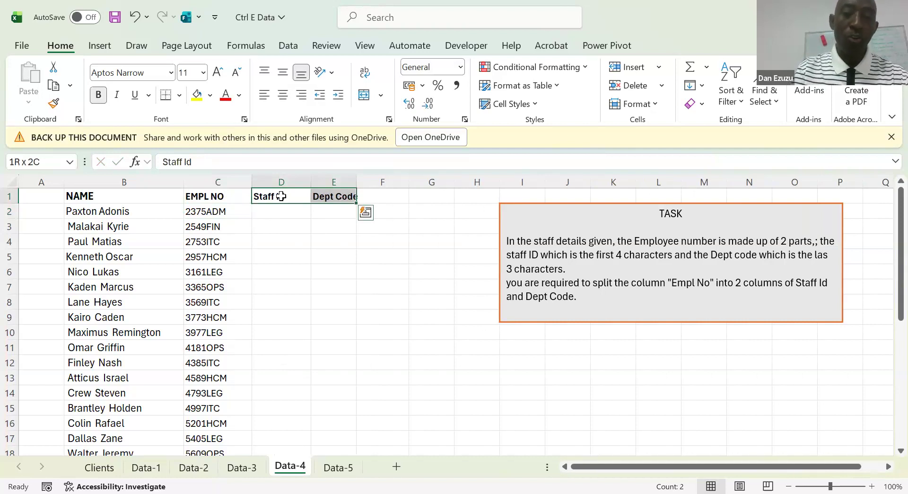
# Enter the first employee's four-digit staff ID in D2 and the department code ADM in E2
pyautogui.press('Down')
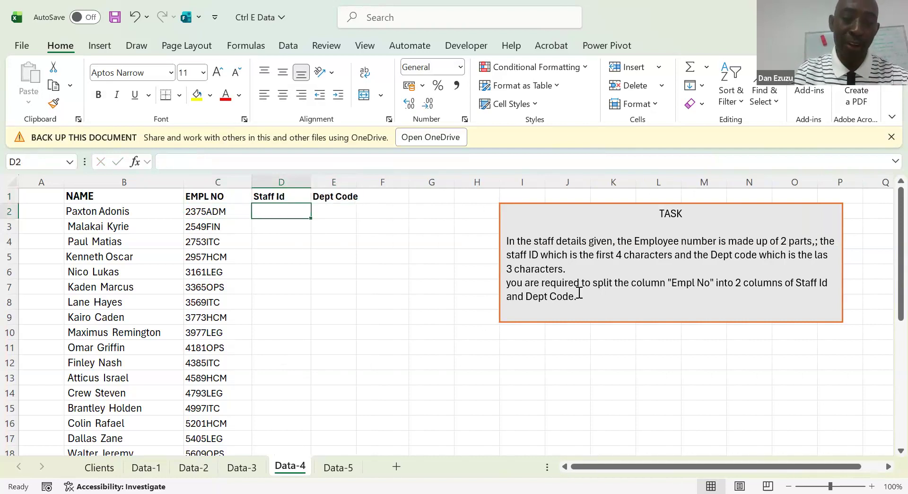
pyautogui.write('23')
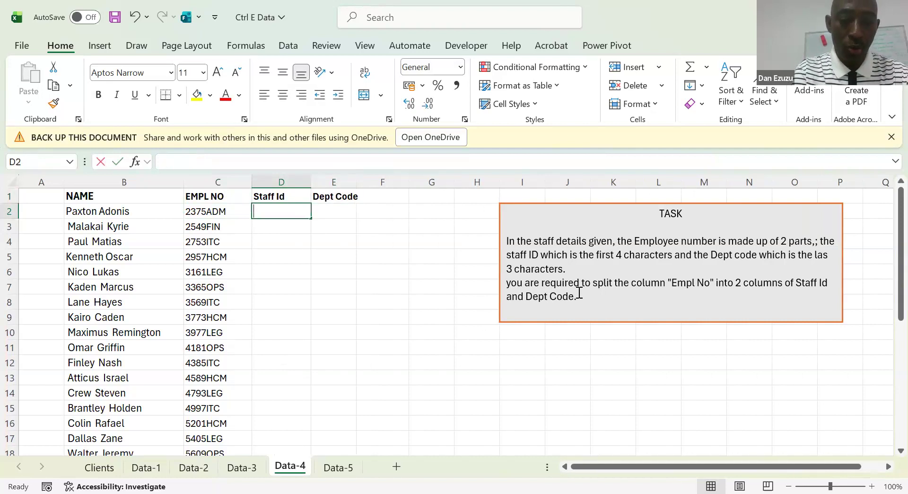
pyautogui.write('75')
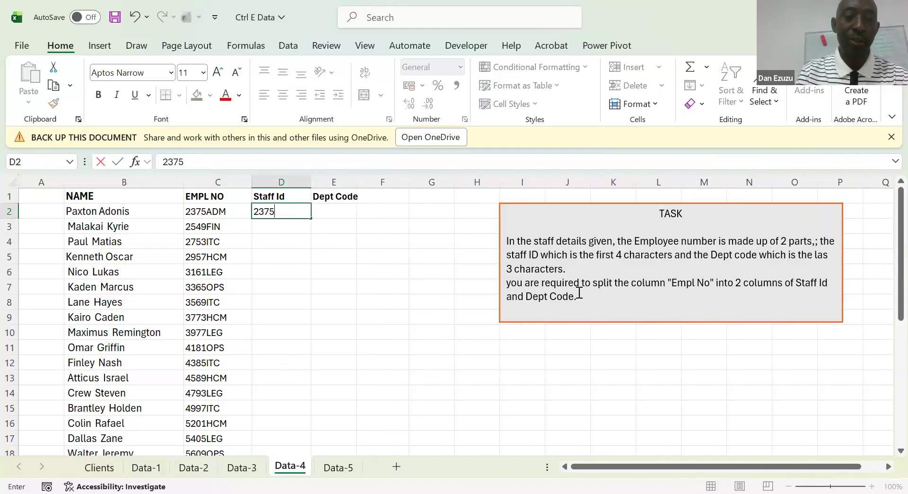
pyautogui.press('Tab')
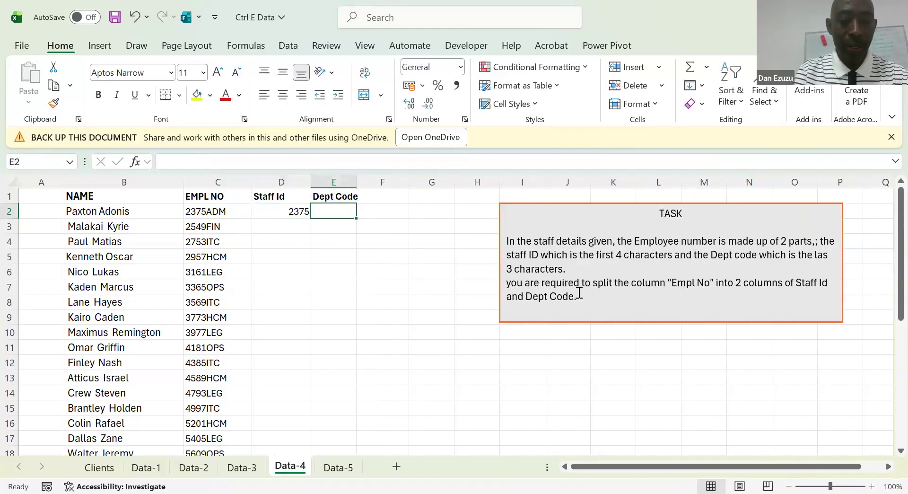
pyautogui.write('AD')
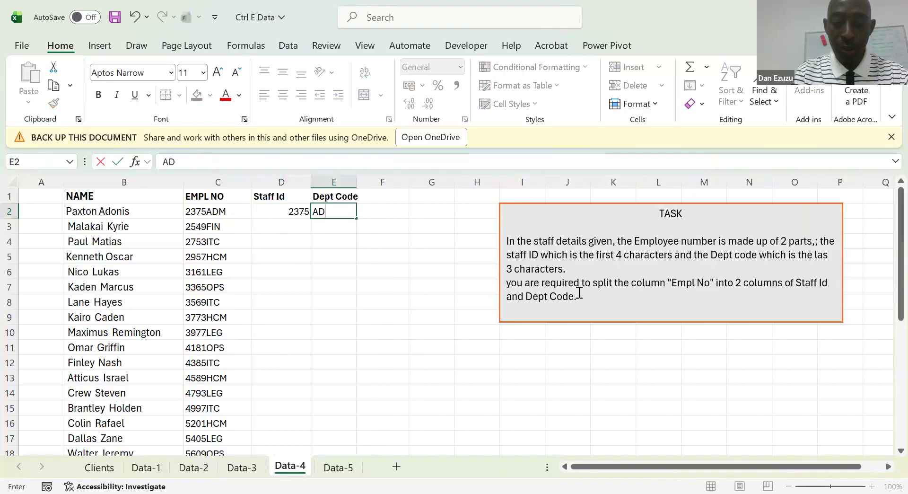
pyautogui.write('M')
# Flash Fill the Staff Id column from D2 and the Dept Code column from E2
pyautogui.press('Left')
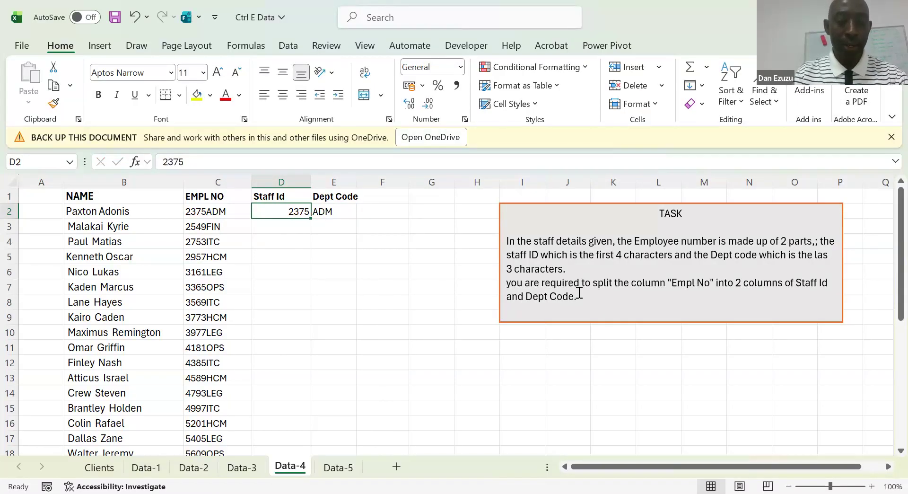
pyautogui.hotkey('ctrl', 'e')
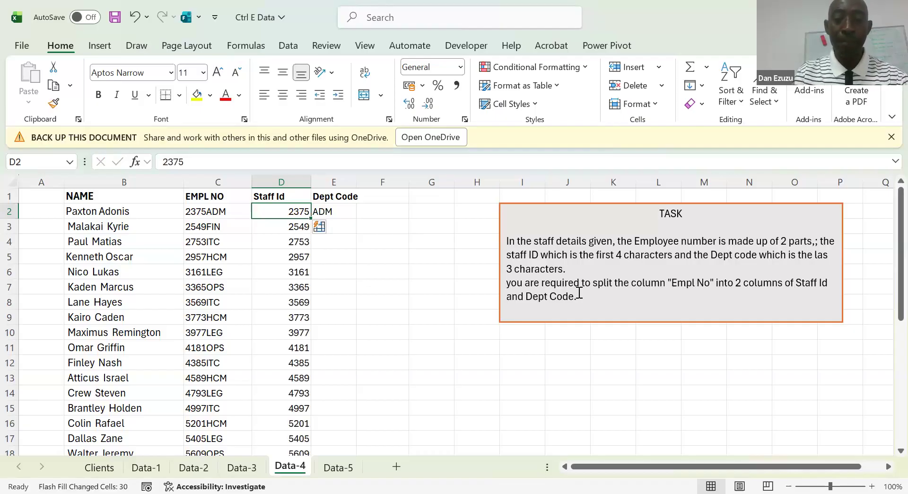
pyautogui.press('Right')
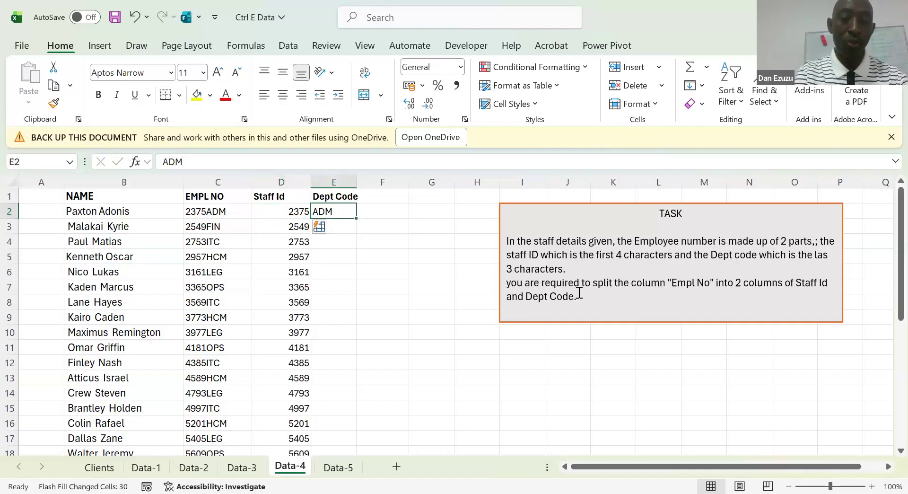
pyautogui.hotkey('ctrl', 'e')
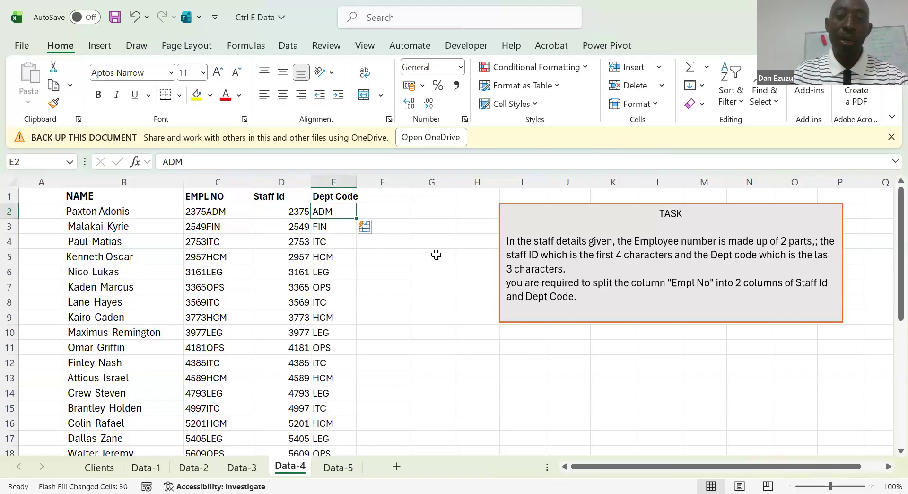
# Move the TASK text box closer to the data so it starts near column H at row 1, and select C2
pyautogui.click(395, 271)
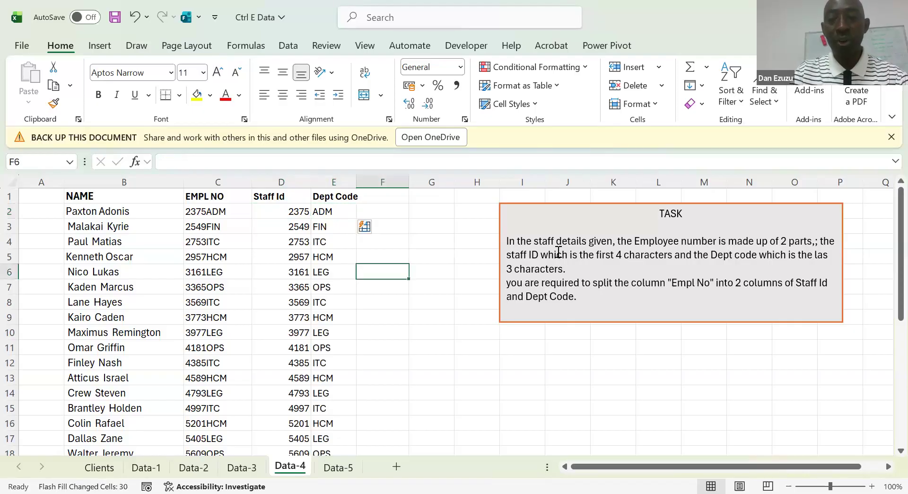
pyautogui.click(496, 225)
pyautogui.moveTo(482, 211); pyautogui.dragTo(444, 199)
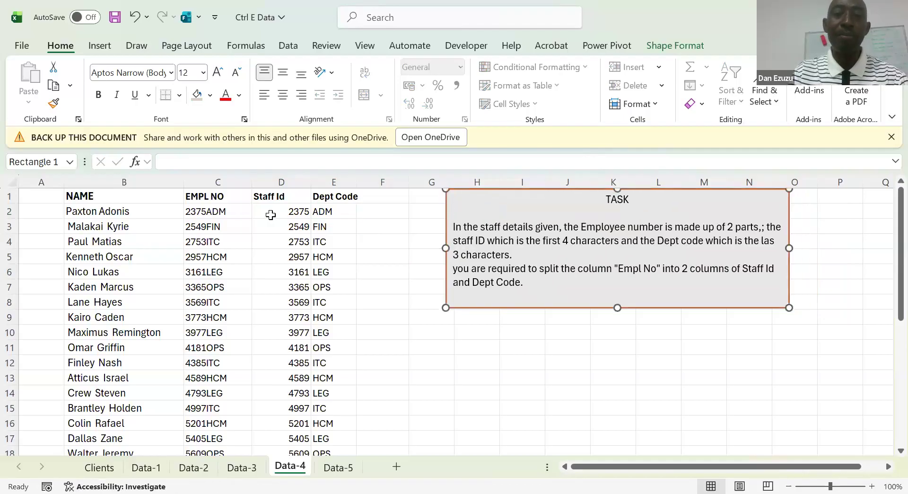
pyautogui.click(244, 216)
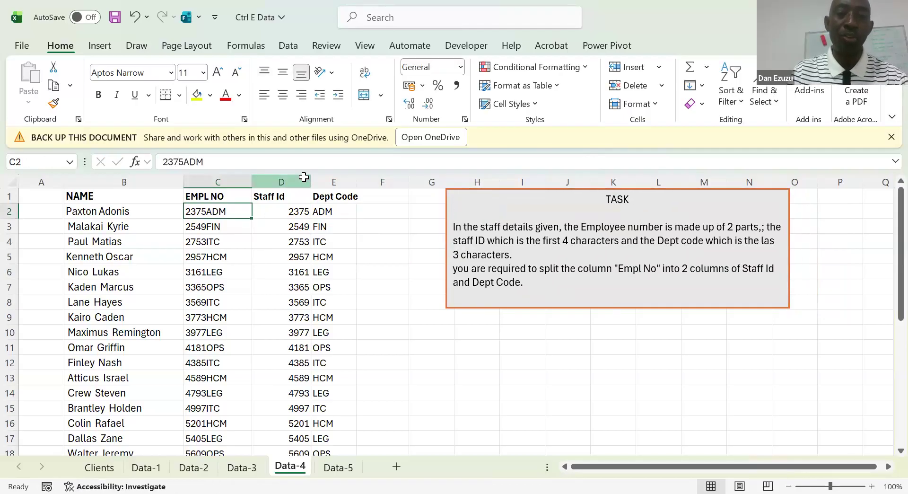
# Clear the filled values in the Staff Id and Dept Code columns from row 3 down and return to D2
pyautogui.click(359, 254)
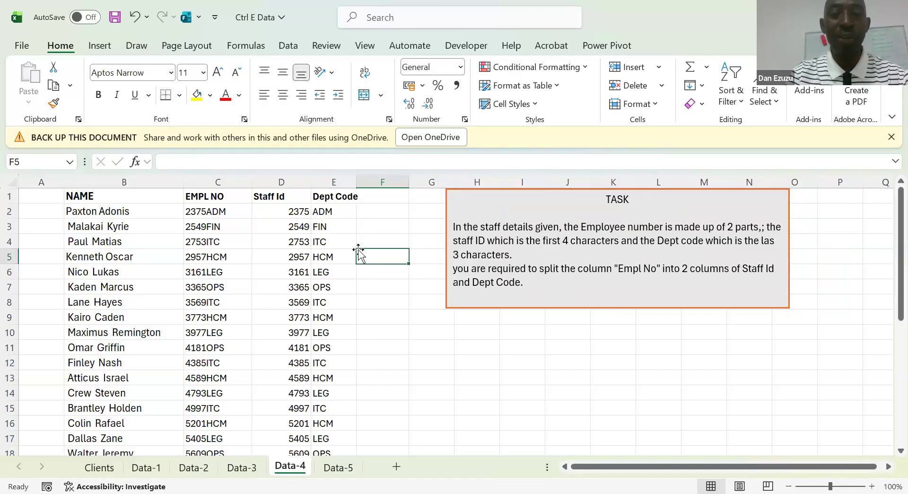
pyautogui.press('Up')
pyautogui.press('Up')
pyautogui.press('Up')
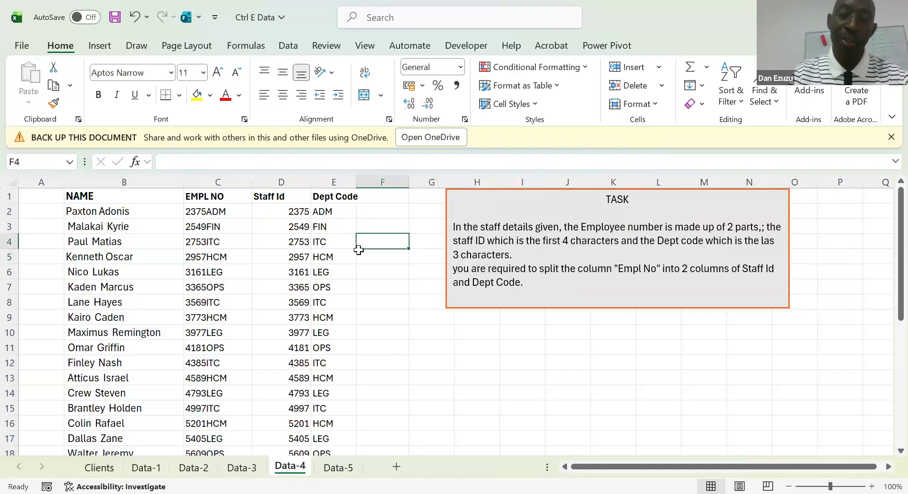
pyautogui.press('Left')
pyautogui.press('Down')
pyautogui.press('Left')
pyautogui.hotkey('shift', 'Right')
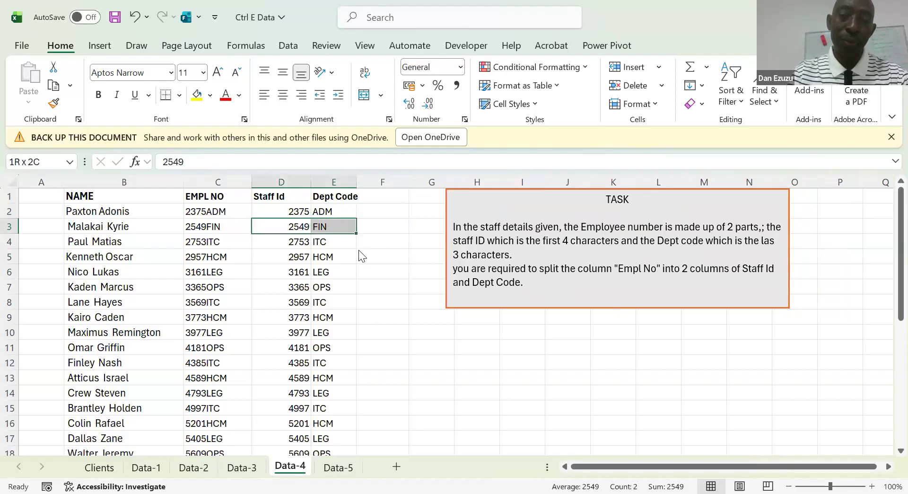
pyautogui.hotkey('ctrl', 'shift', 'Down')
pyautogui.press('Delete')
pyautogui.hotkey('ctrl', 'BackSpace')
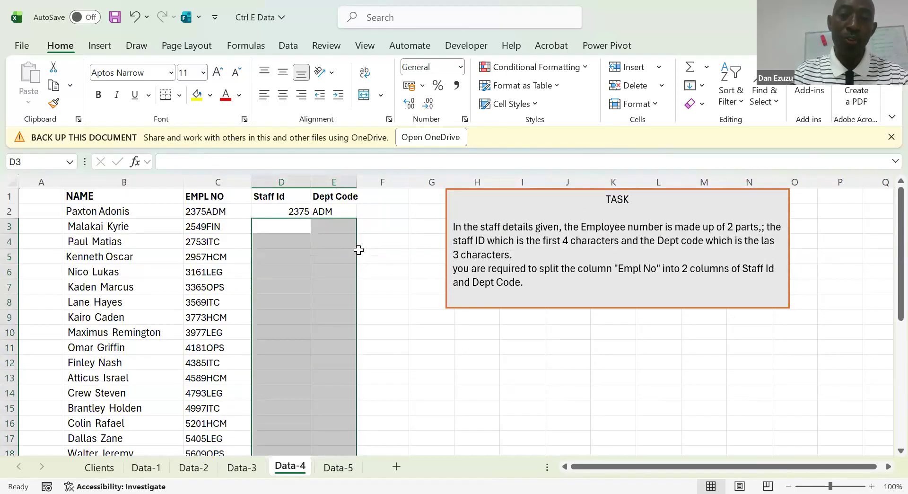
pyautogui.hotkey('shift', 'BackSpace')
pyautogui.press('Up')
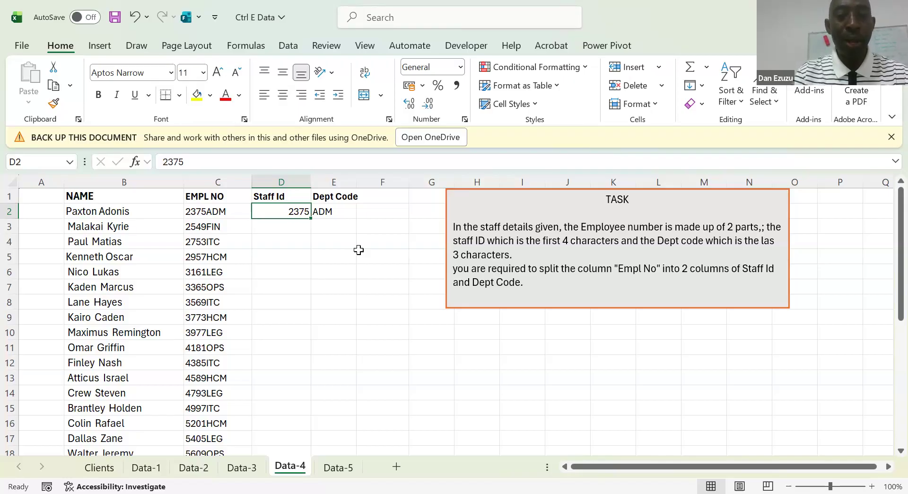
pyautogui.press('Right')
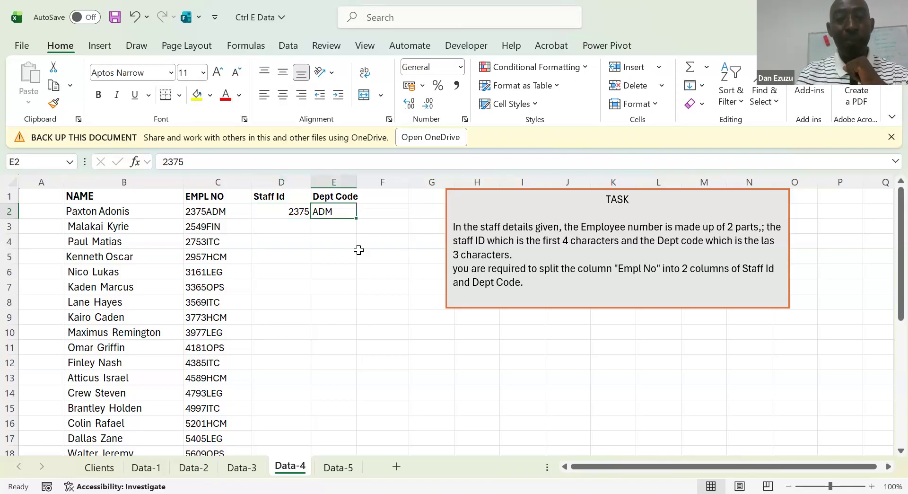
pyautogui.press('Left')
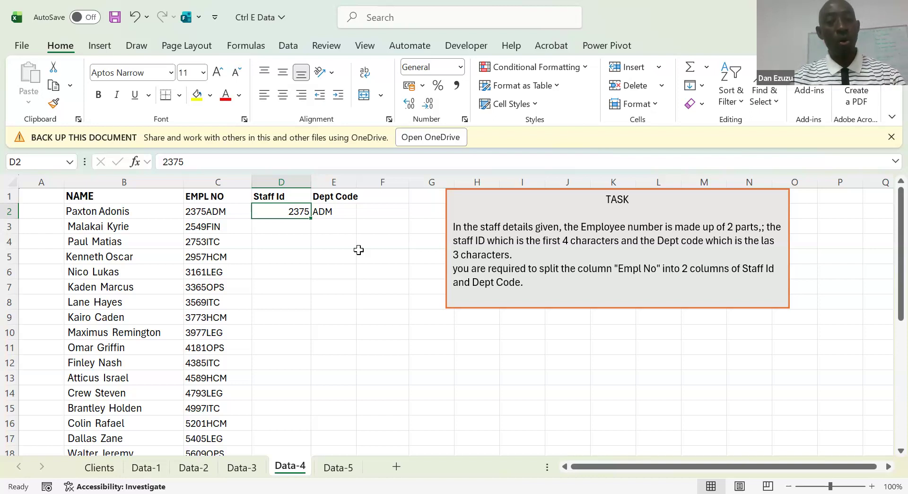
pyautogui.press('Down')
pyautogui.press('Down')
pyautogui.press('Down')
pyautogui.press('Down')
pyautogui.press('Down')
pyautogui.press('Down')
pyautogui.press('Down')
pyautogui.press('Down')
pyautogui.press('Down')
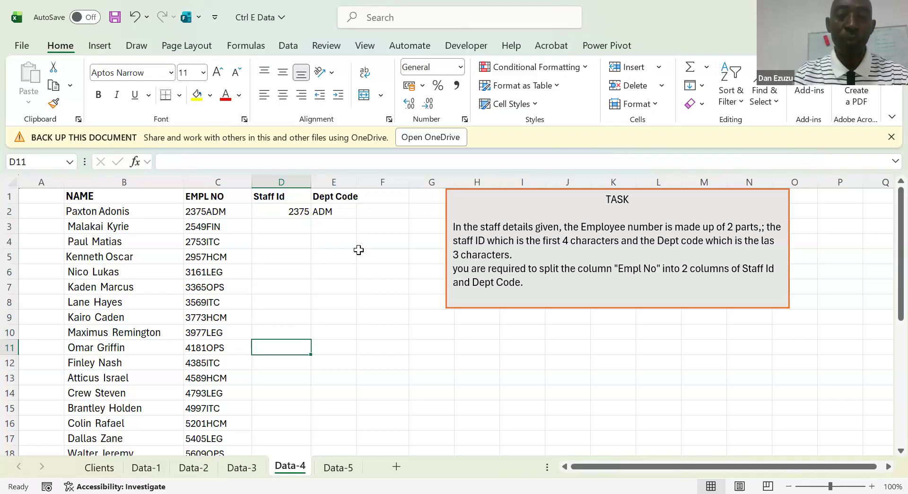
pyautogui.press('Up')
pyautogui.press('Up')
pyautogui.press('Up')
pyautogui.press('Up')
pyautogui.press('Up')
pyautogui.press('Up')
pyautogui.press('Up')
pyautogui.press('Up')
pyautogui.press('Up')
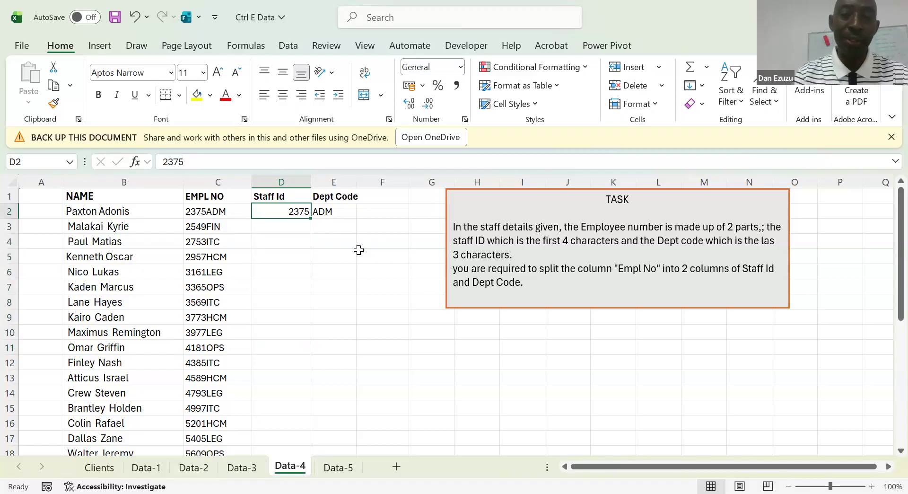
pyautogui.press('Down')
pyautogui.press('Down')
pyautogui.press('Down')
pyautogui.press('Down')
pyautogui.press('Down')
pyautogui.press('Down')
pyautogui.press('Down')
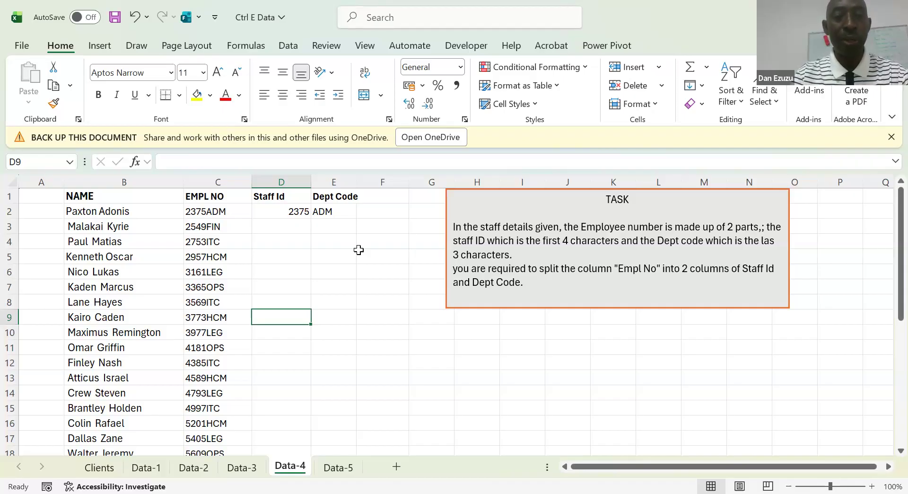
pyautogui.press('Up')
pyautogui.press('Up')
pyautogui.press('Up')
pyautogui.press('Up')
pyautogui.press('Up')
pyautogui.press('Up')
pyautogui.press('Up')
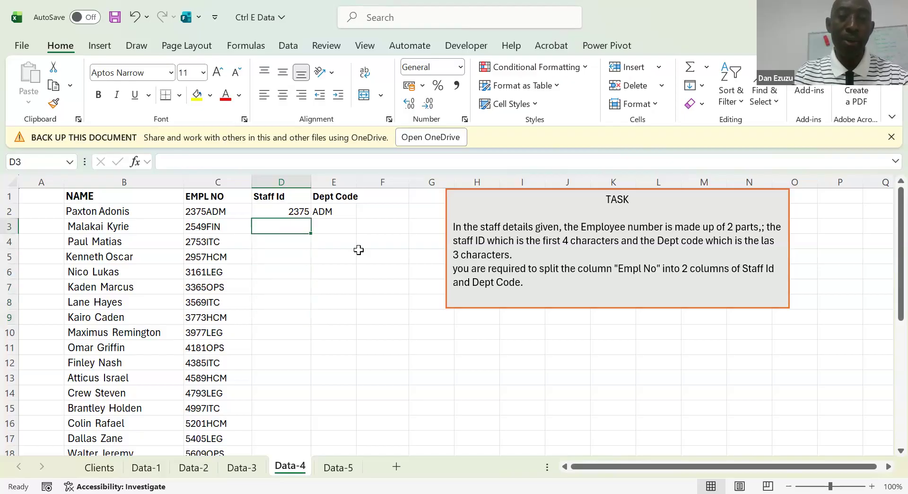
# Use Flash Fill again to complete the Staff Id and Dept Code columns from the first employee's entries in row 2
pyautogui.hotkey('ctrl', 'e')
pyautogui.press('Right')
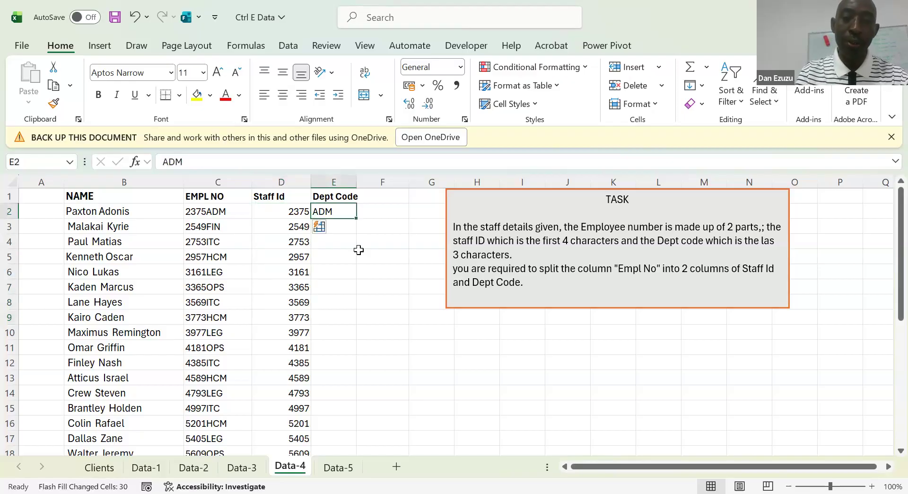
pyautogui.hotkey('ctrl', 'e')
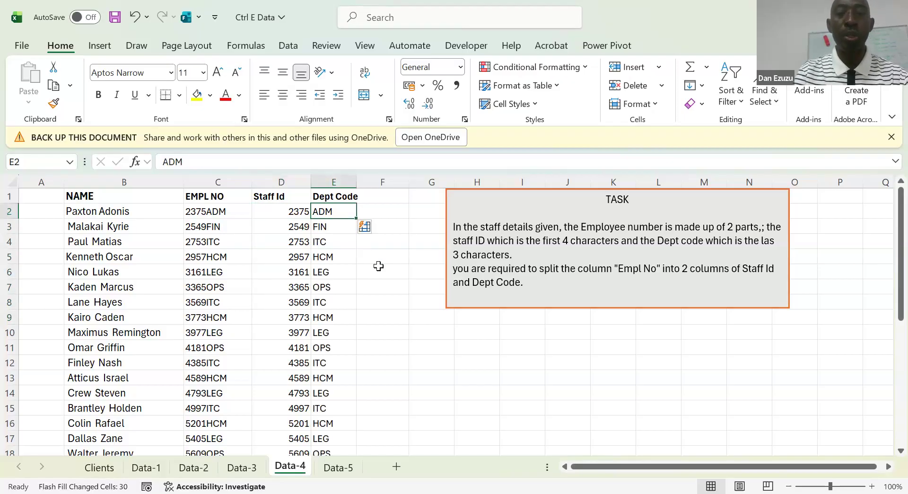
pyautogui.click(384, 292)
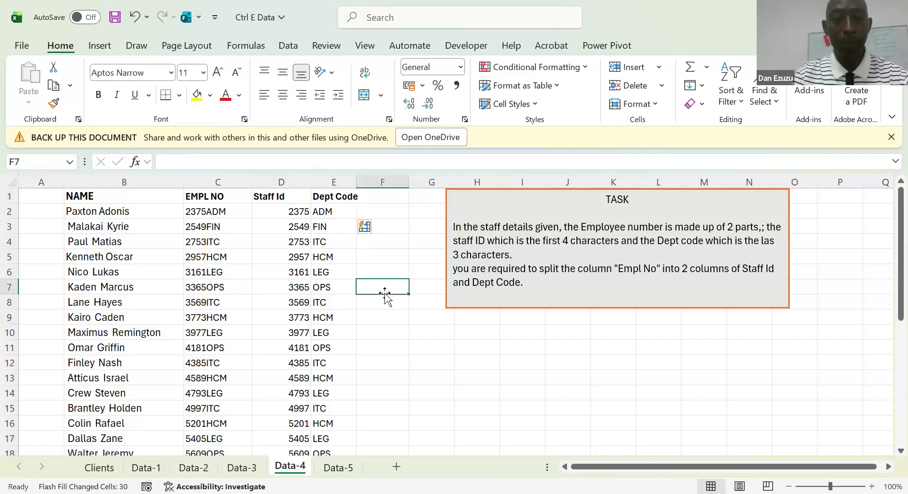
pyautogui.click(393, 358)
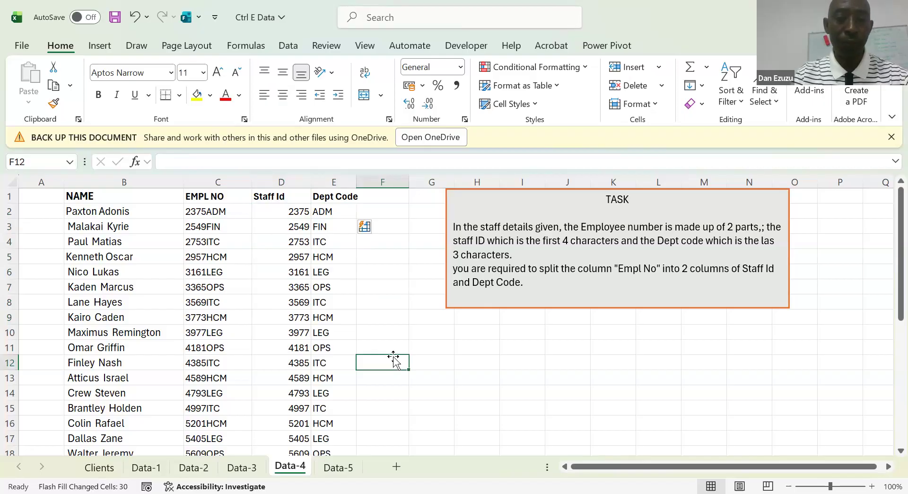
pyautogui.click(319, 287)
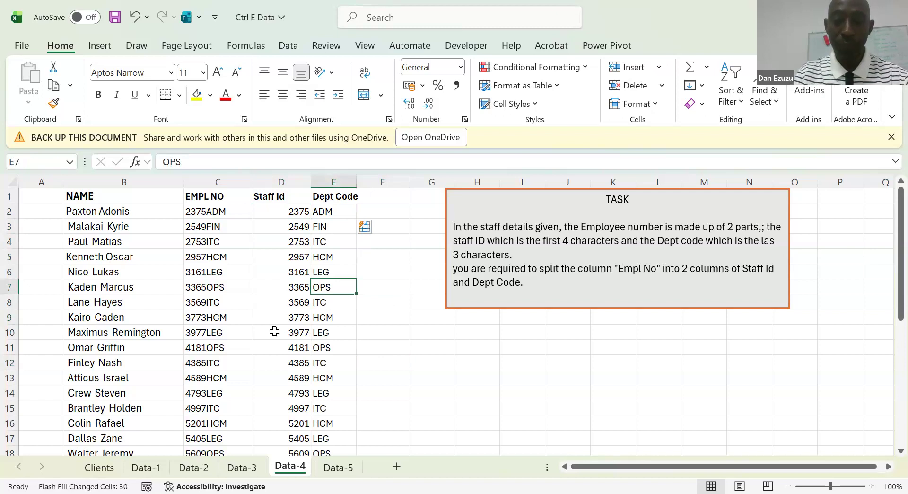
pyautogui.press('Left')
pyautogui.press('Up')
pyautogui.press('Up')
pyautogui.press('Up')
pyautogui.press('Right')
pyautogui.press('Up')
pyautogui.press('Up')
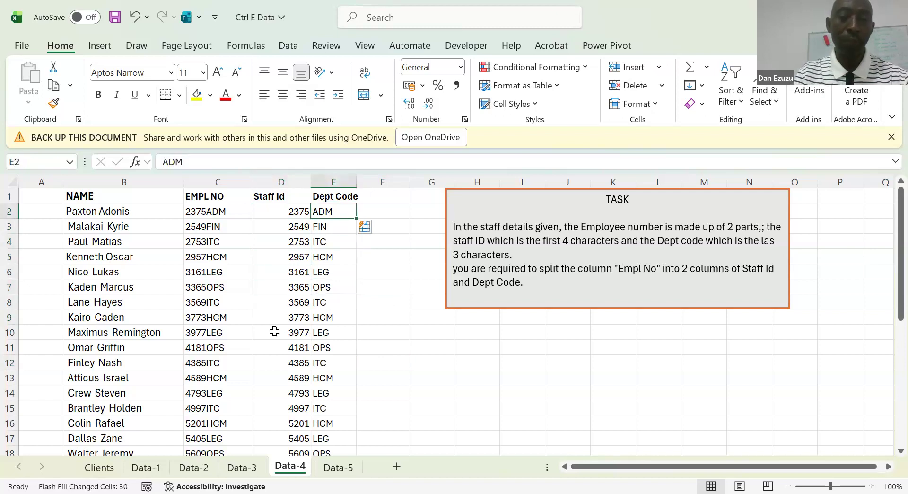
pyautogui.press('Left')
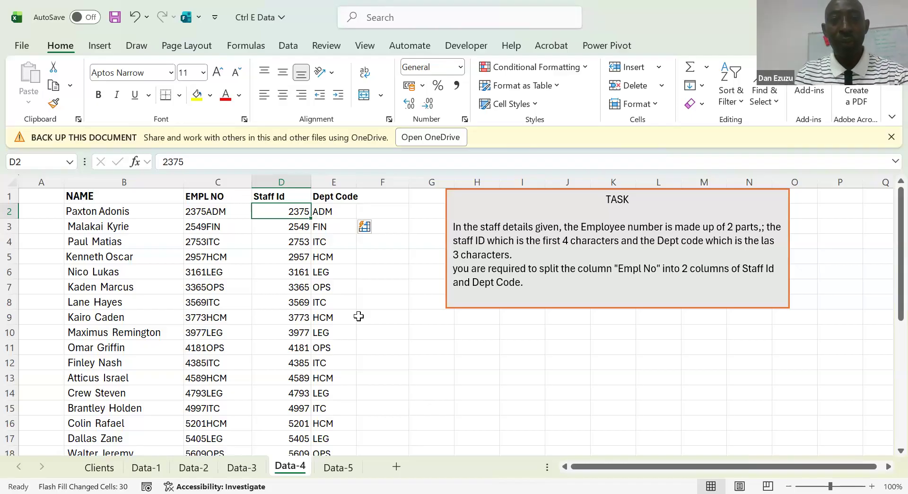
# Insert two blank columns at D and E, before the Flash Filled Staff Id and Dept Code columns
pyautogui.click(280, 238)
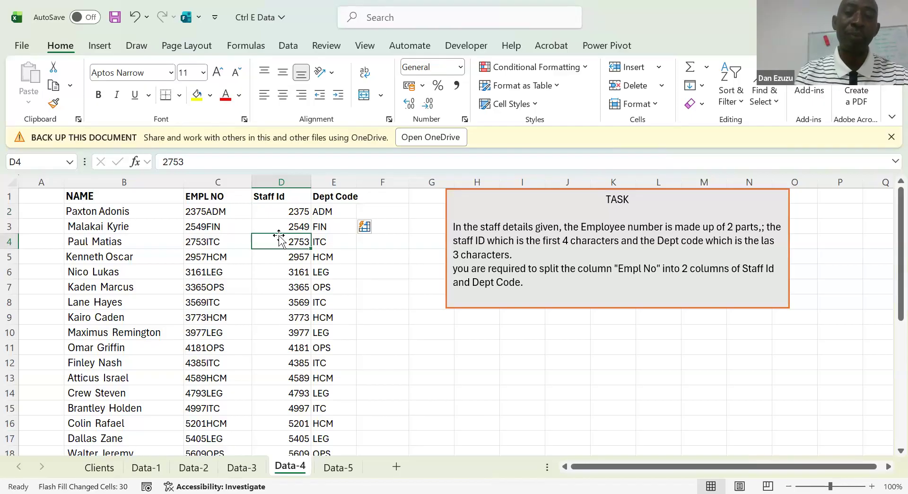
pyautogui.press('Up')
pyautogui.press('Up')
pyautogui.hotkey('shift', 'Right')
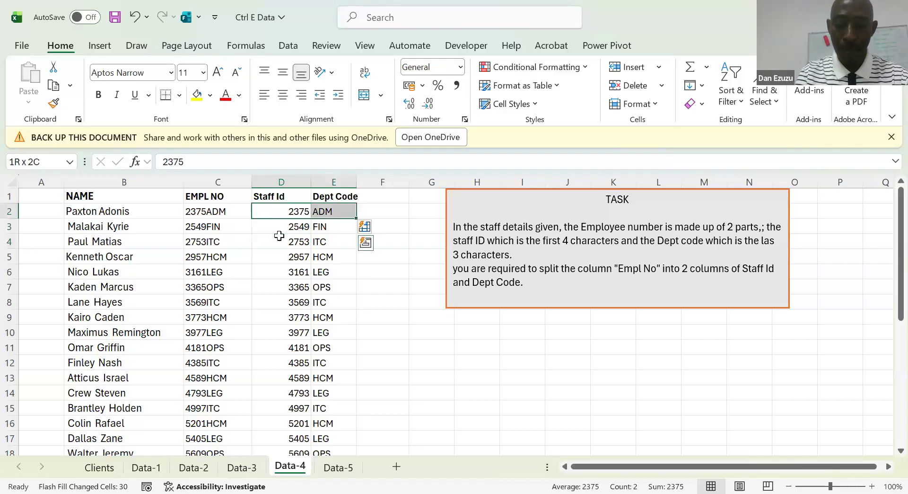
pyautogui.hotkey('alt', 'i')
pyautogui.press('c')
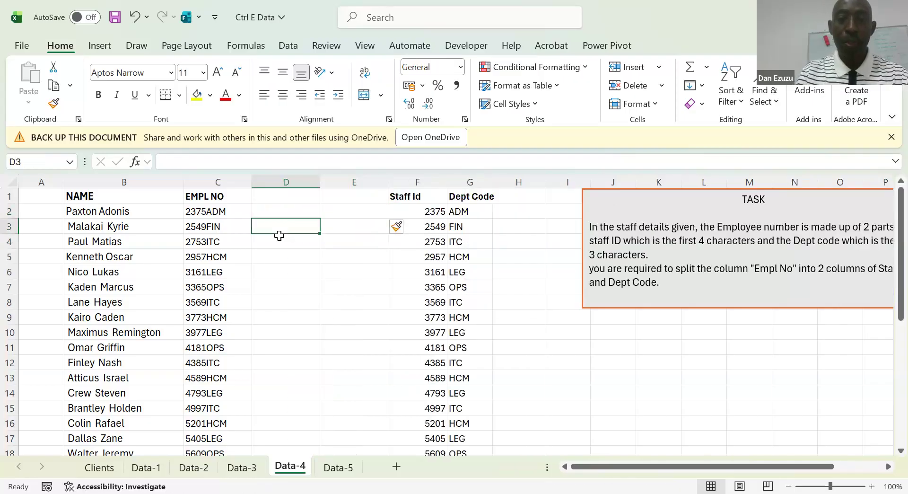
# Copy the Staff Id and Dept Code headings from F1:G1 into D1:E1 and select D2
pyautogui.press('Right')
pyautogui.press('Right')
pyautogui.press('Up')
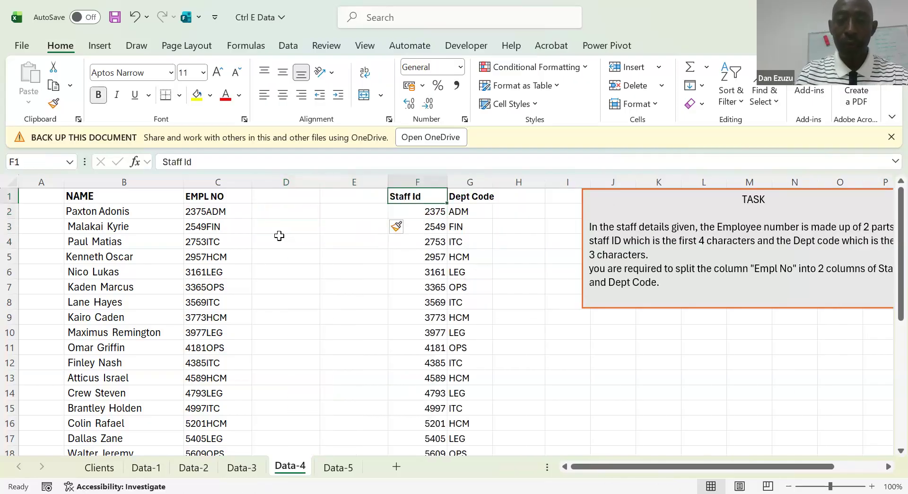
pyautogui.hotkey('shift', 'Right')
pyautogui.hotkey('ctrl', 'c')
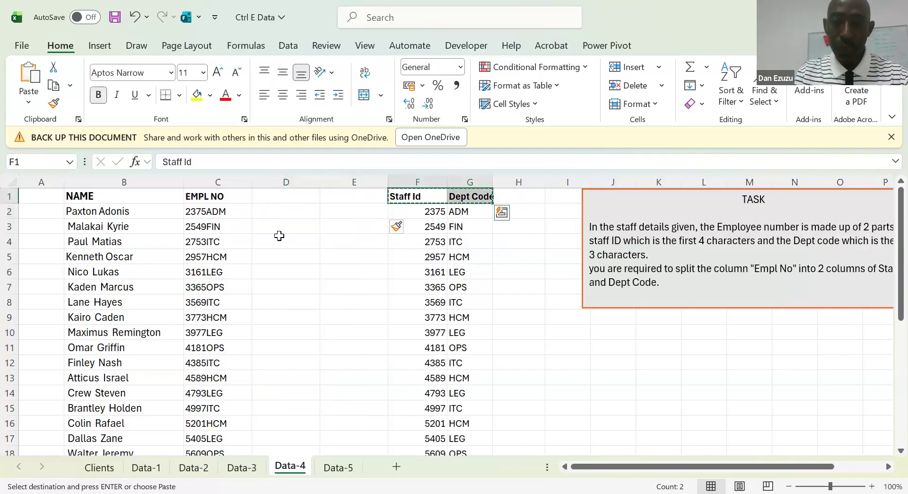
pyautogui.press('Left')
pyautogui.press('Left')
pyautogui.press('Return')
pyautogui.press('Down')
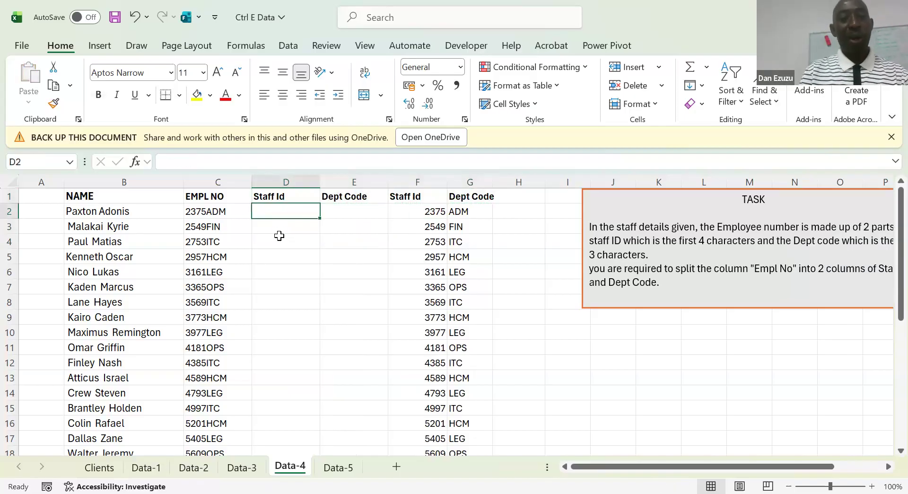
pyautogui.click(201, 212)
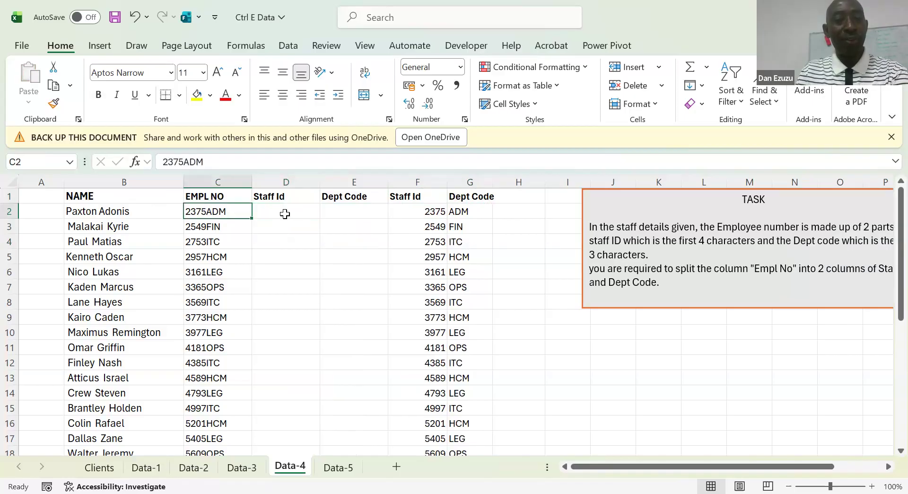
pyautogui.click(285, 214)
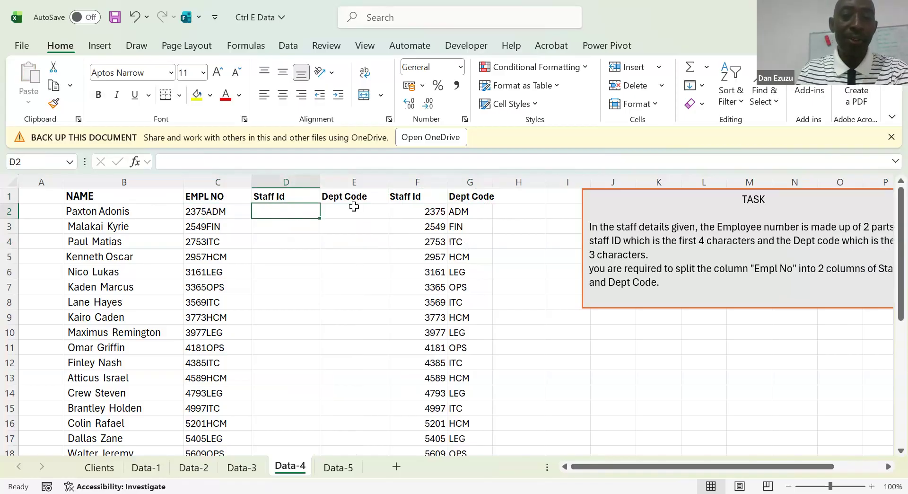
pyautogui.click(354, 207)
# Enter =LEFT(C2,4) in D2 and fill the formula down the new Staff Id column
pyautogui.click(281, 212)
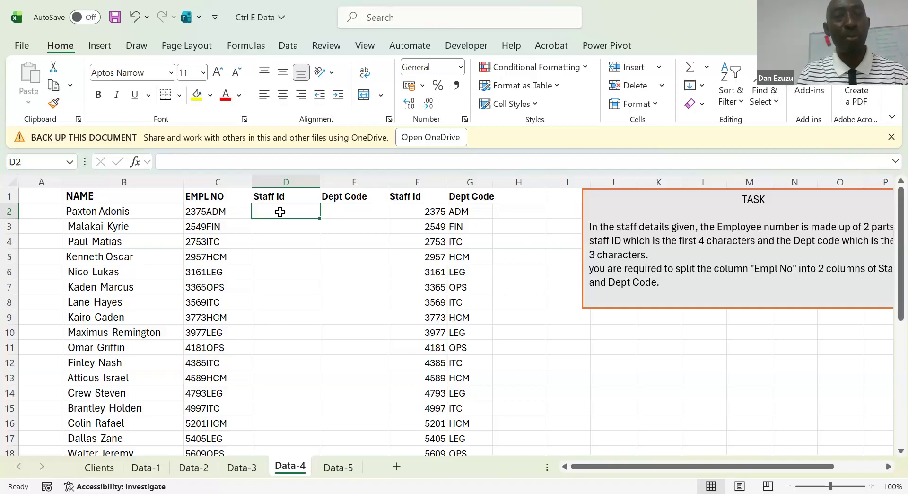
pyautogui.write('=')
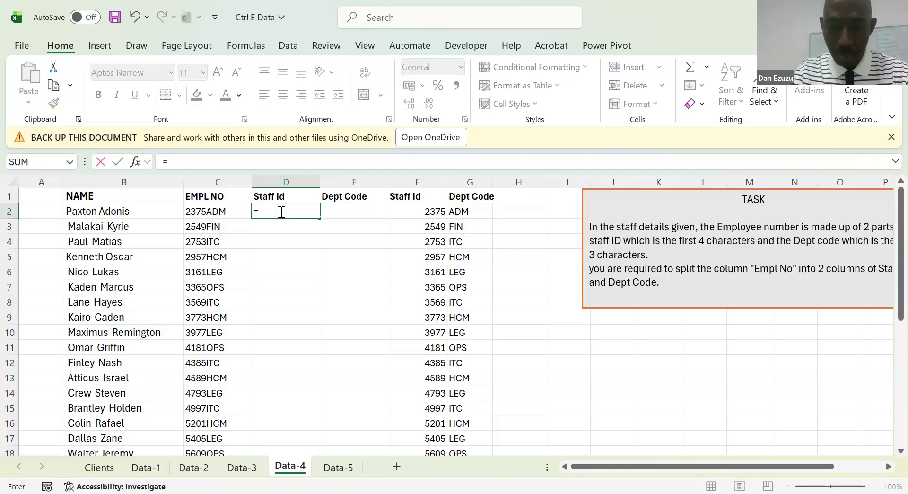
pyautogui.write('LEFT')
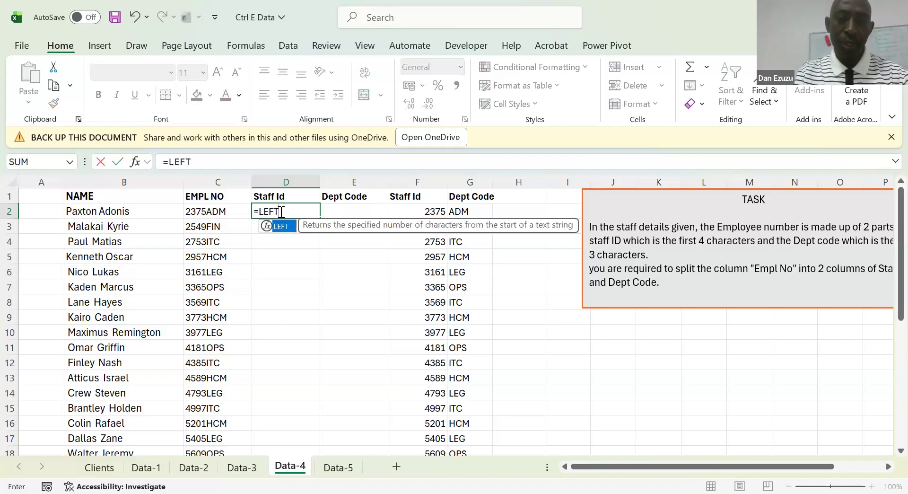
pyautogui.write('(')
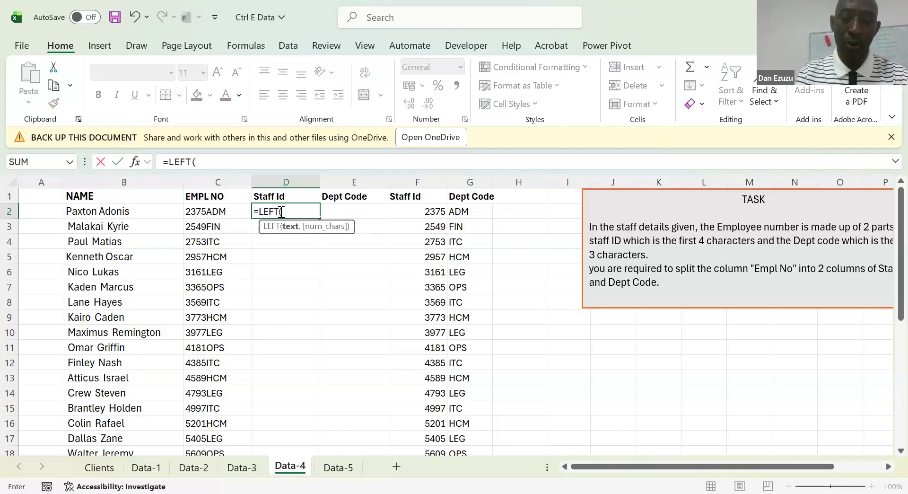
pyautogui.press('Left')
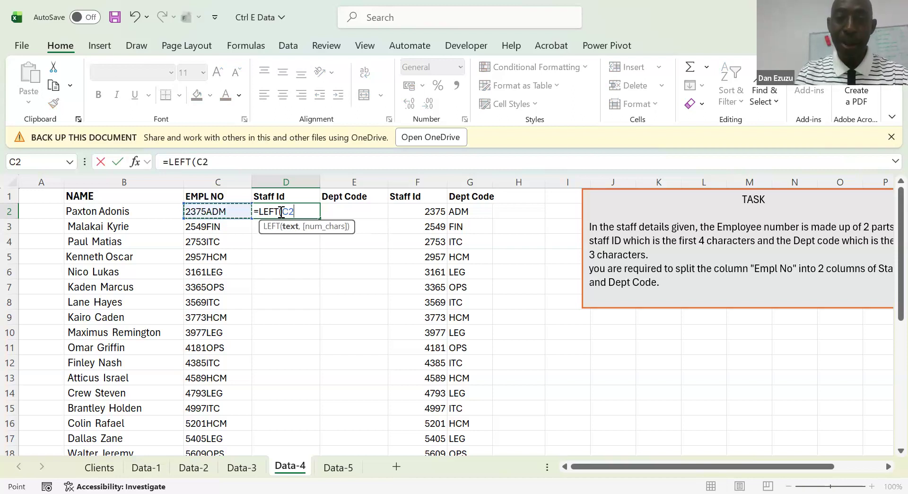
pyautogui.write(',')
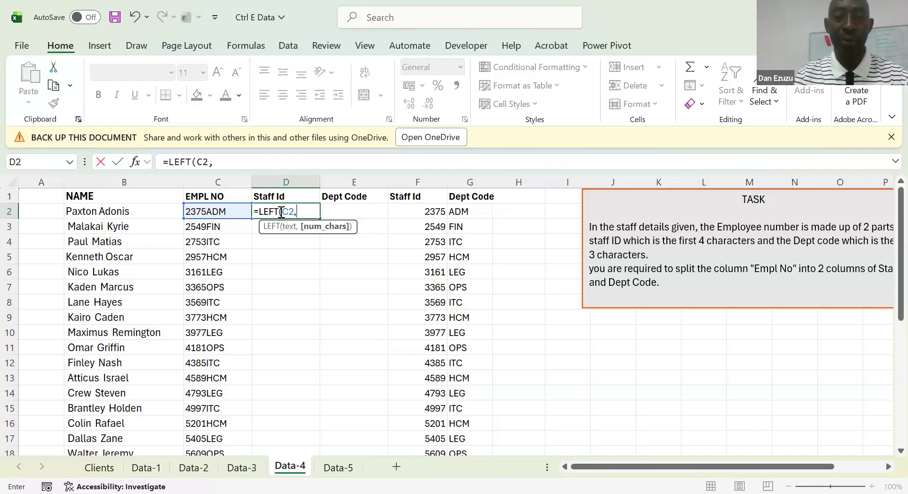
pyautogui.write('4')
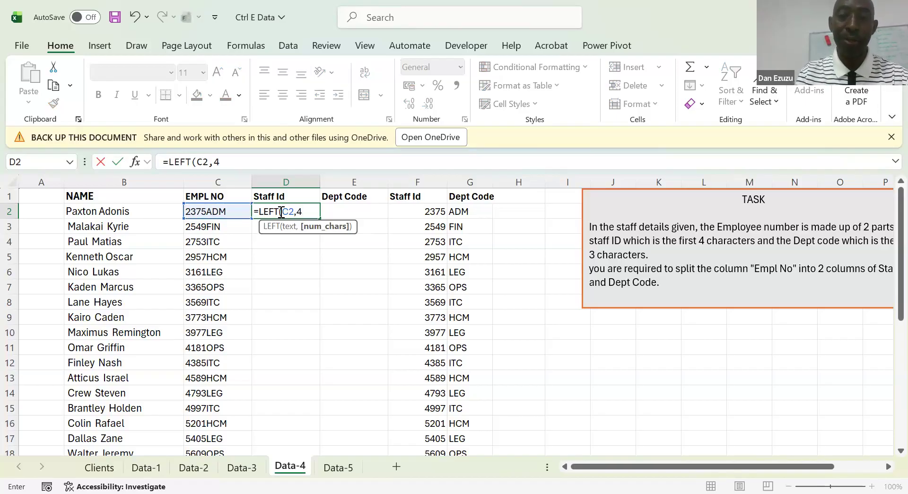
pyautogui.press('Return')
pyautogui.press('Up')
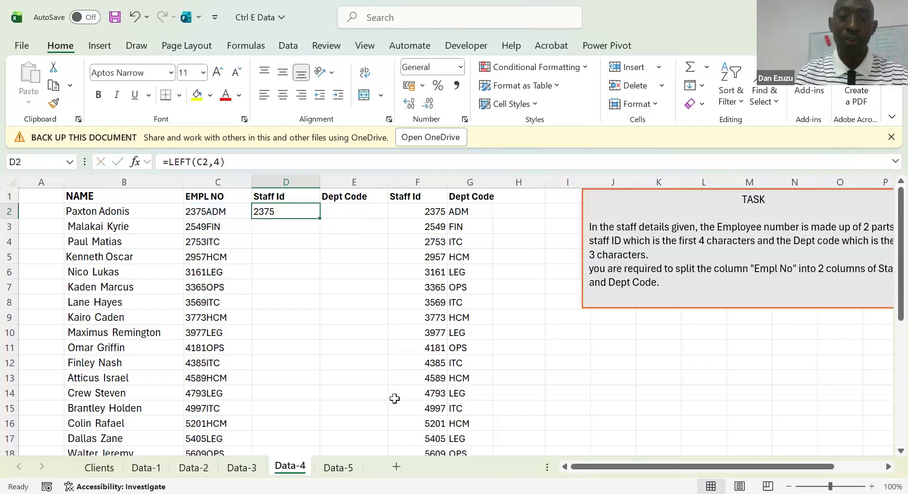
pyautogui.doubleClick(320, 219)
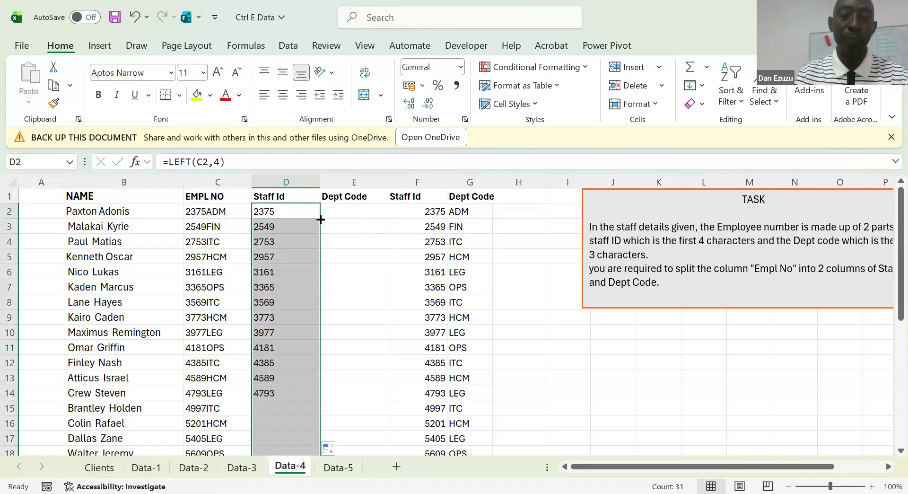
# Enter =RIGHT(C2,3) in E2 and fill the formula down the new Dept Code column
pyautogui.click(349, 209)
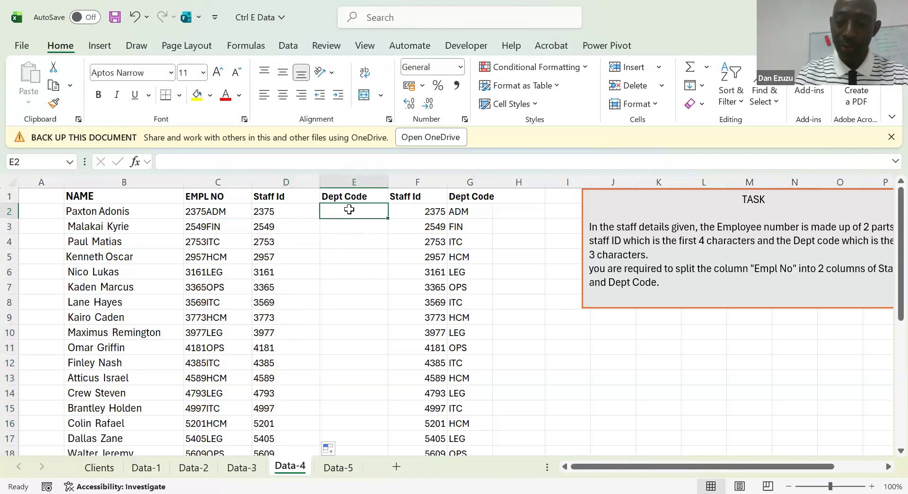
pyautogui.write('=')
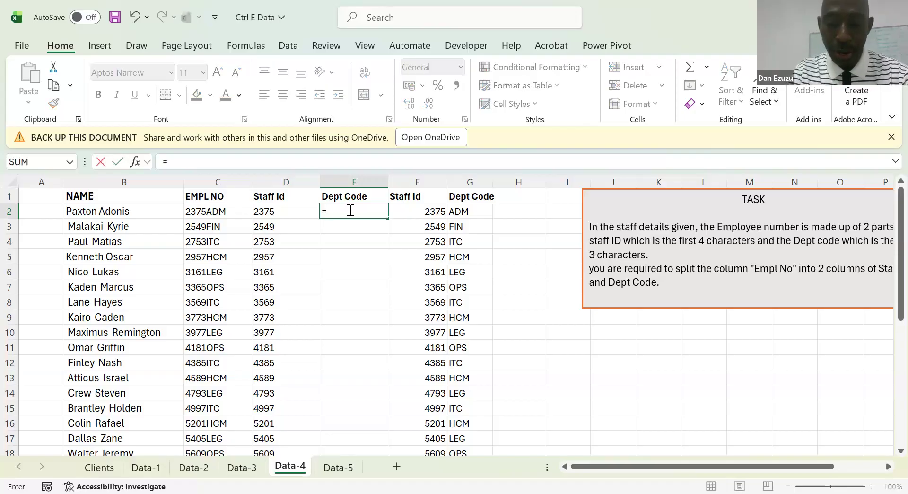
pyautogui.write('RIGH')
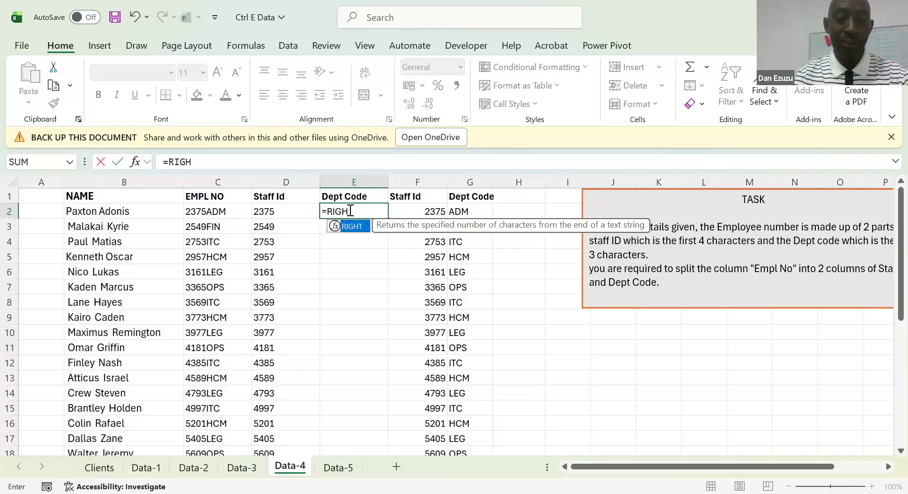
pyautogui.press('Tab')
pyautogui.press('Left')
pyautogui.press('Left')
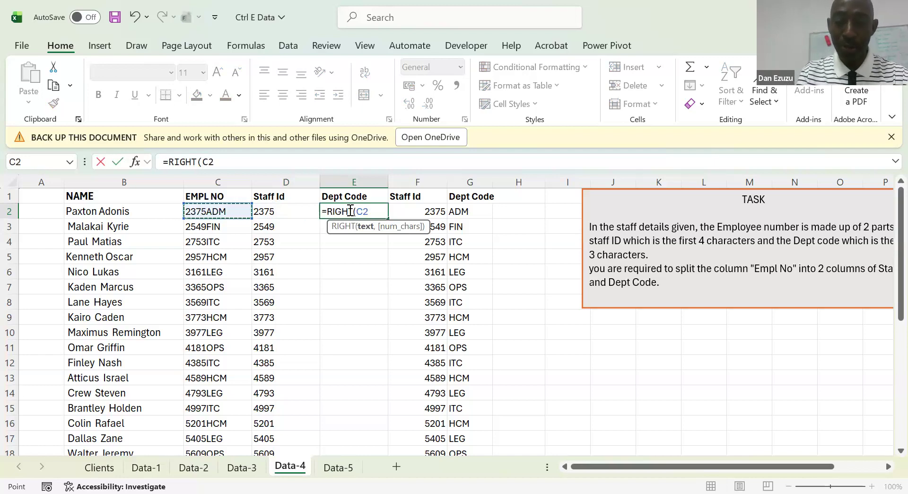
pyautogui.write(',')
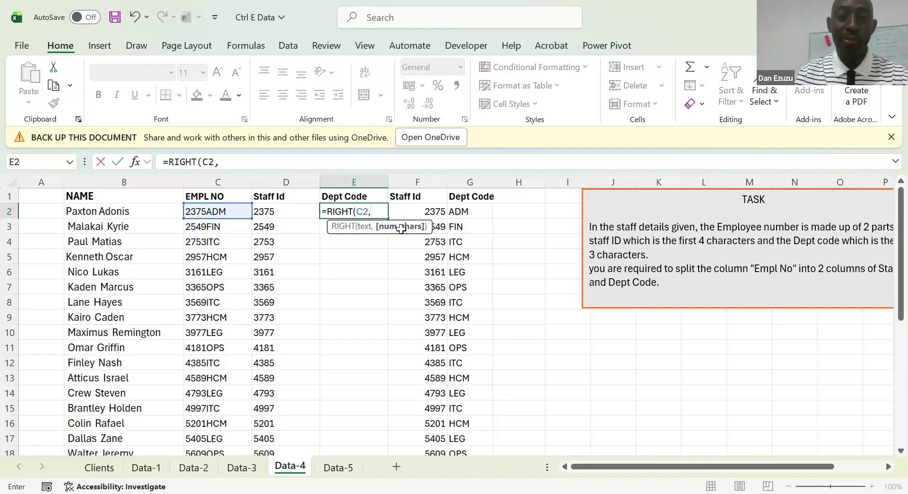
pyautogui.write('3')
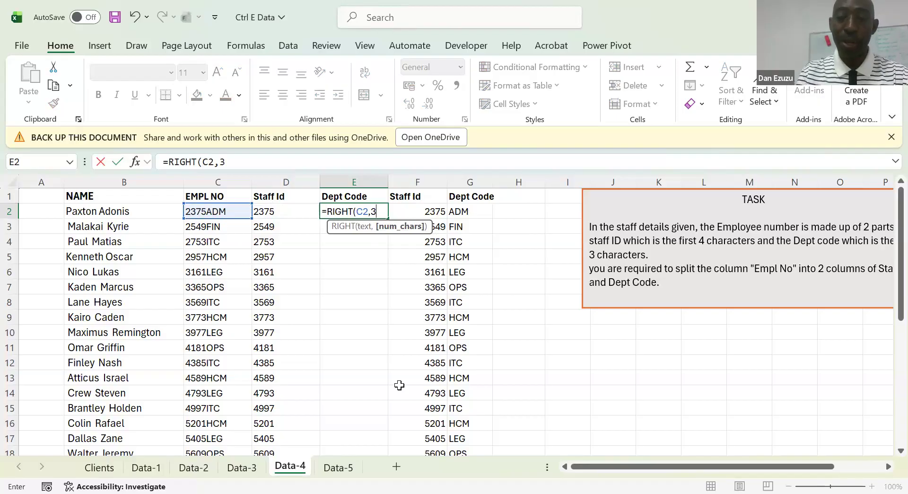
pyautogui.hotkey('ctrl', 'Return')
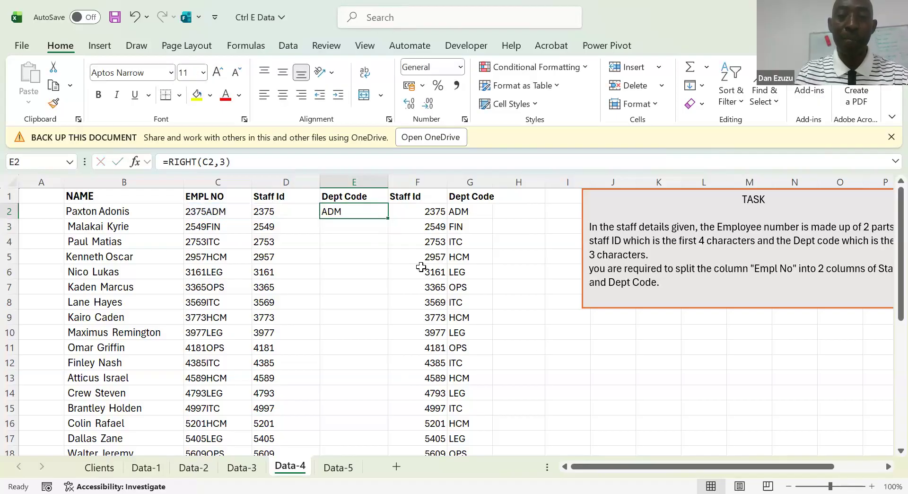
pyautogui.doubleClick(388, 220)
# Compare the formula-based Staff Id and Dept Code cells in D and E with the Flash Fill results beside them
pyautogui.click(289, 227)
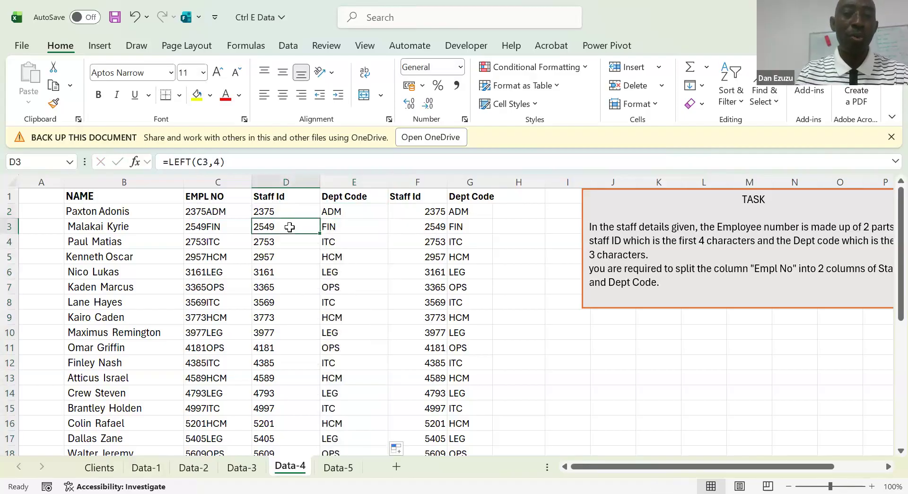
pyautogui.press('Up')
pyautogui.press('Up')
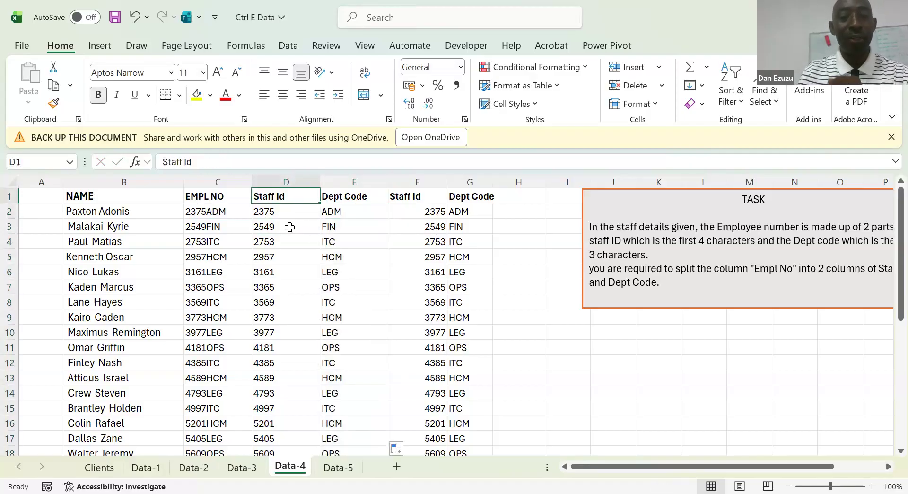
pyautogui.press('Down')
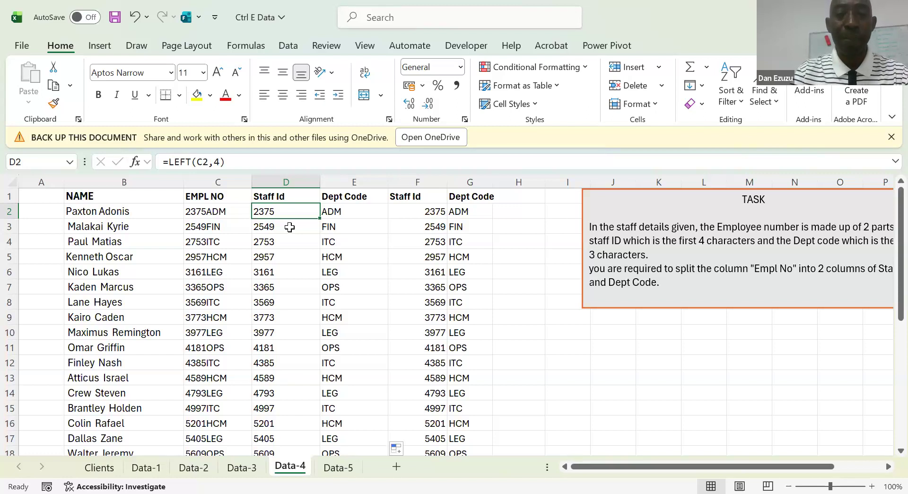
pyautogui.press('Right')
pyautogui.press('Right')
pyautogui.press('Left')
pyautogui.press('Left')
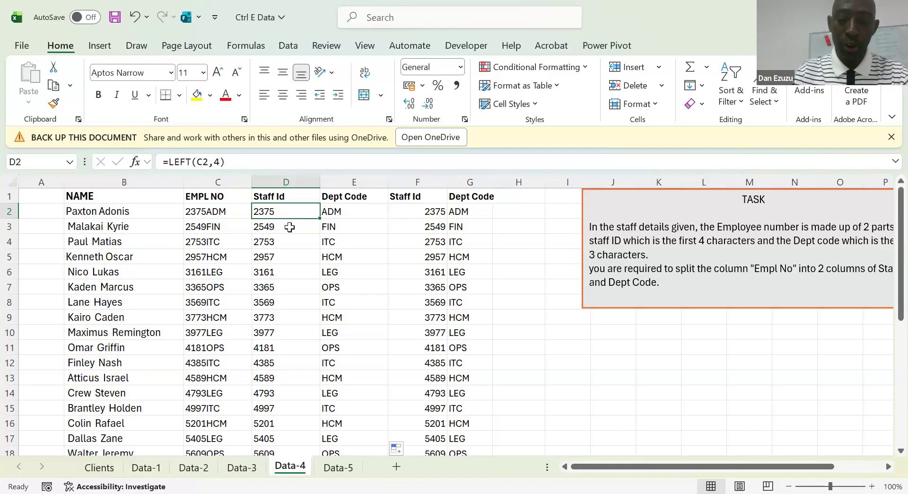
# Insert three blank columns between the EMPL NO column and the formula-based Staff Id column
pyautogui.hotkey('shift', 'Right')
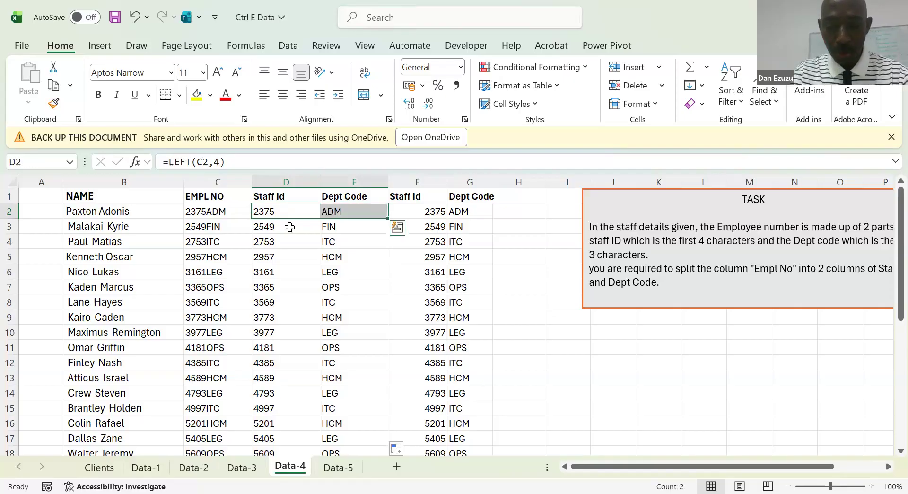
pyautogui.press('alt')
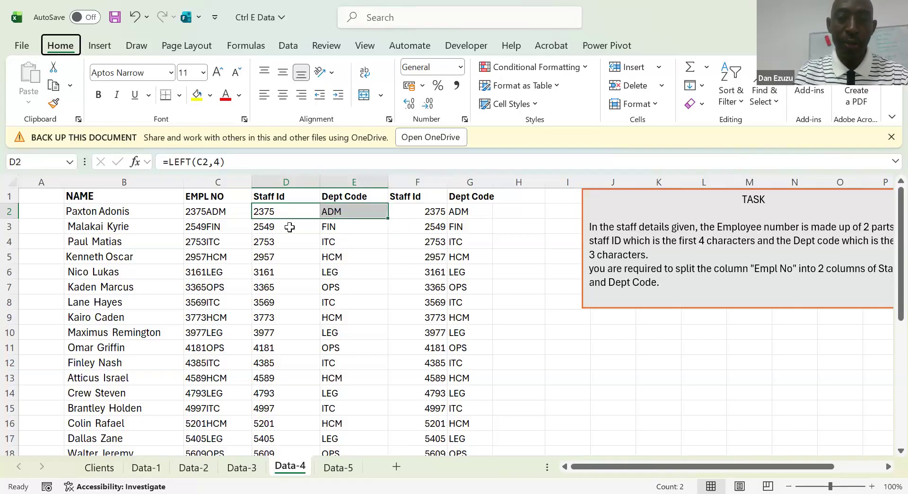
pyautogui.press('h')
pyautogui.press('i')
pyautogui.press('c')
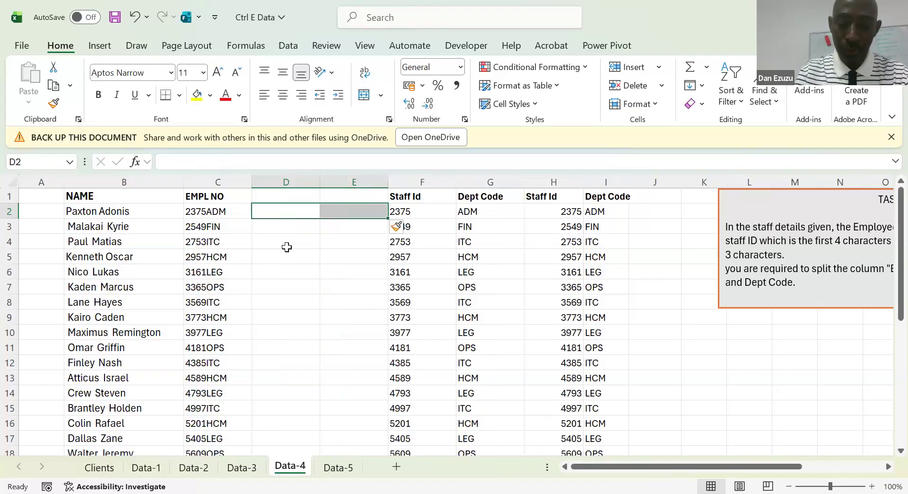
pyautogui.press('Right')
pyautogui.press('alt')
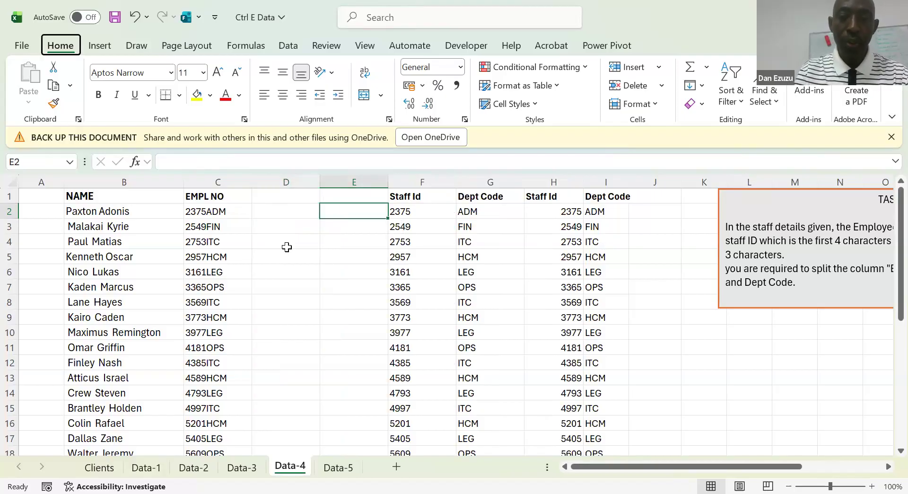
pyautogui.press('h')
pyautogui.press('i')
pyautogui.press('c')
pyautogui.click(259, 239)
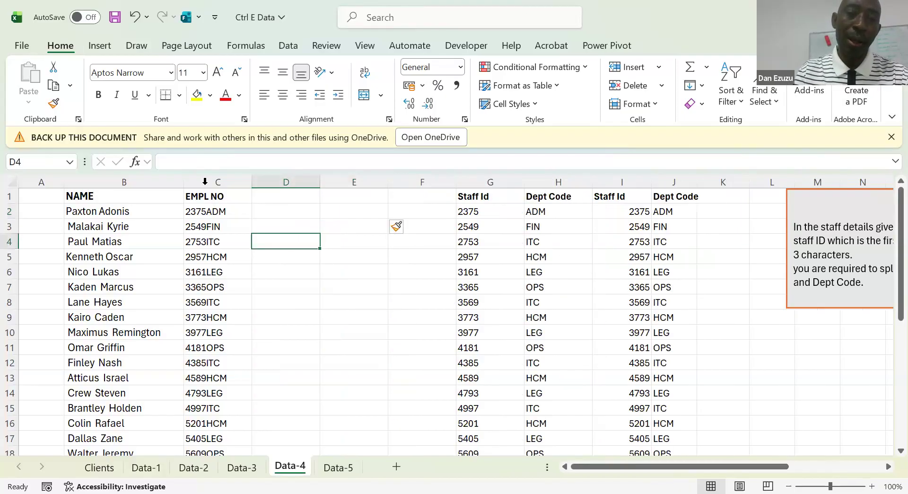
# Start Text to Columns on the whole EMPL NO column C and choose Fixed width as the data type
pyautogui.click(208, 179)
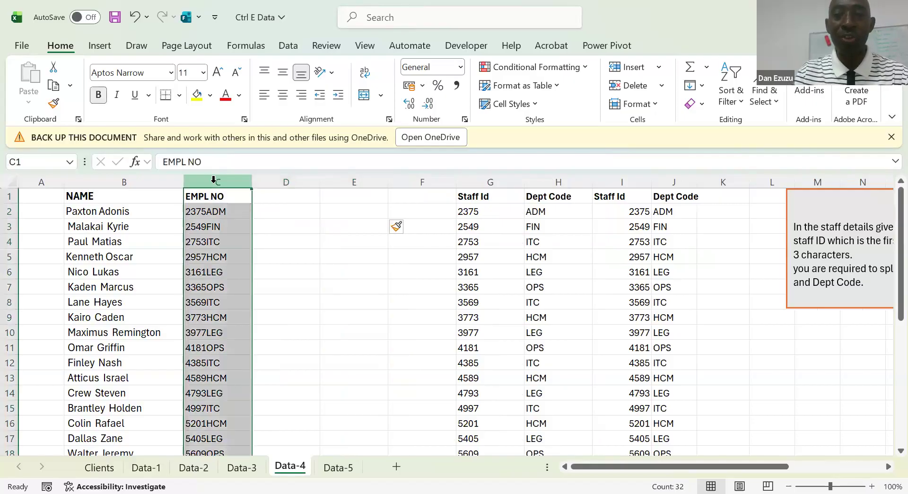
pyautogui.click(289, 46)
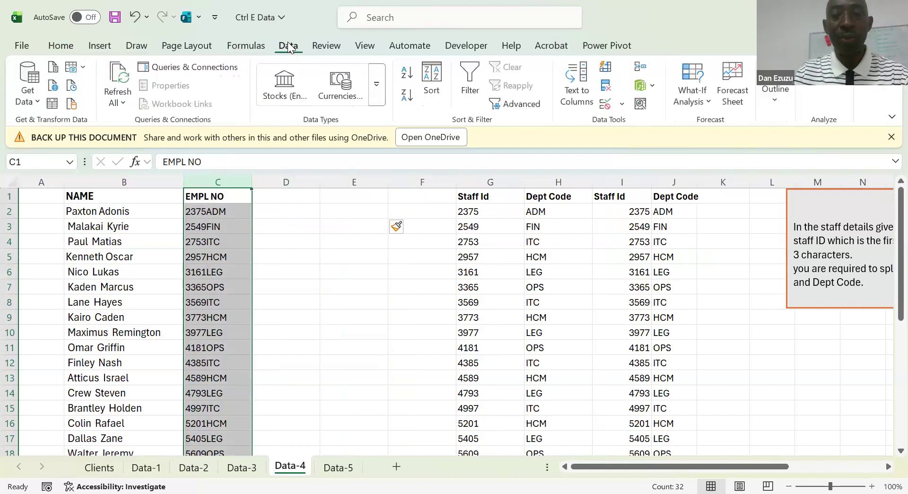
pyautogui.click(572, 99)
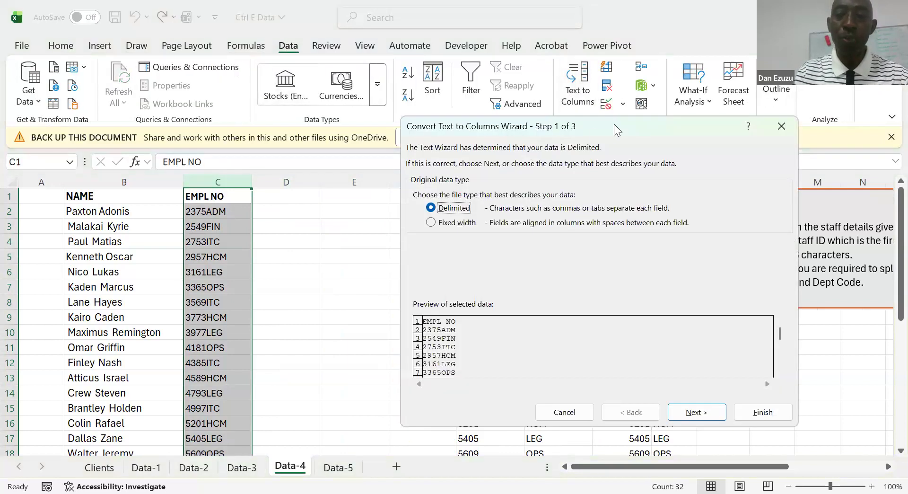
pyautogui.moveTo(613, 124); pyautogui.dragTo(655, 58)
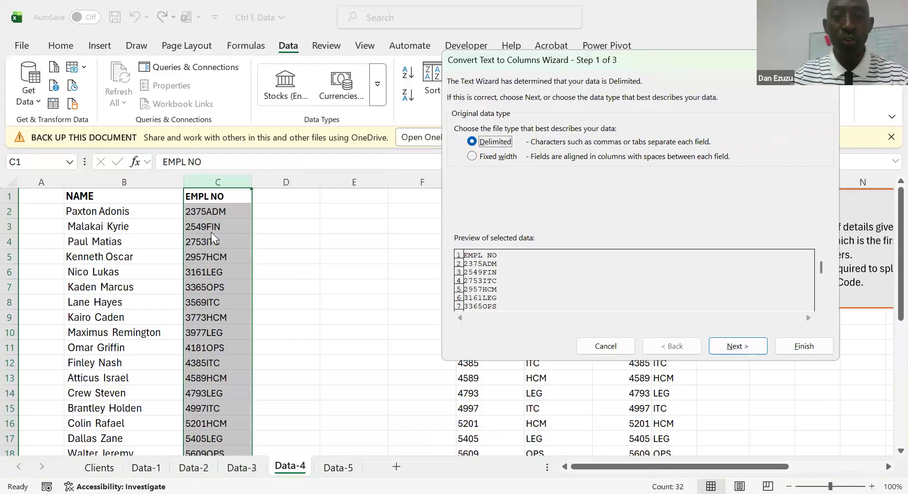
pyautogui.click(471, 155)
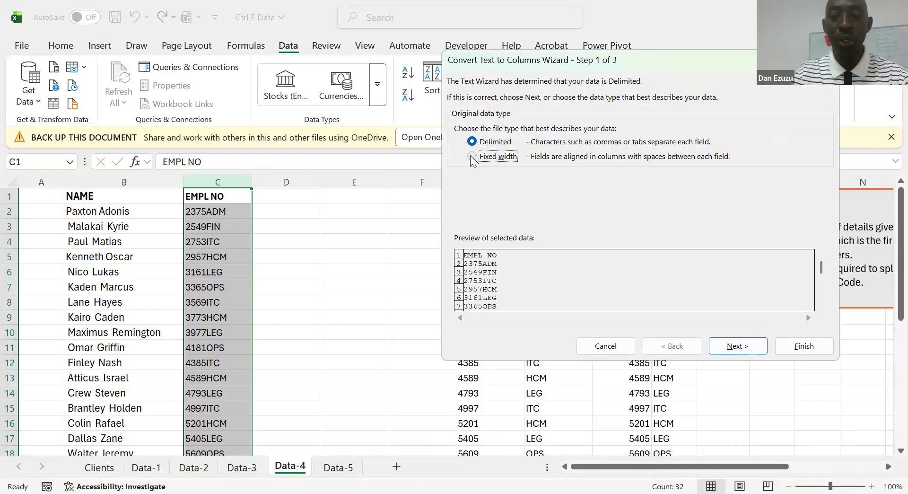
pyautogui.click(732, 349)
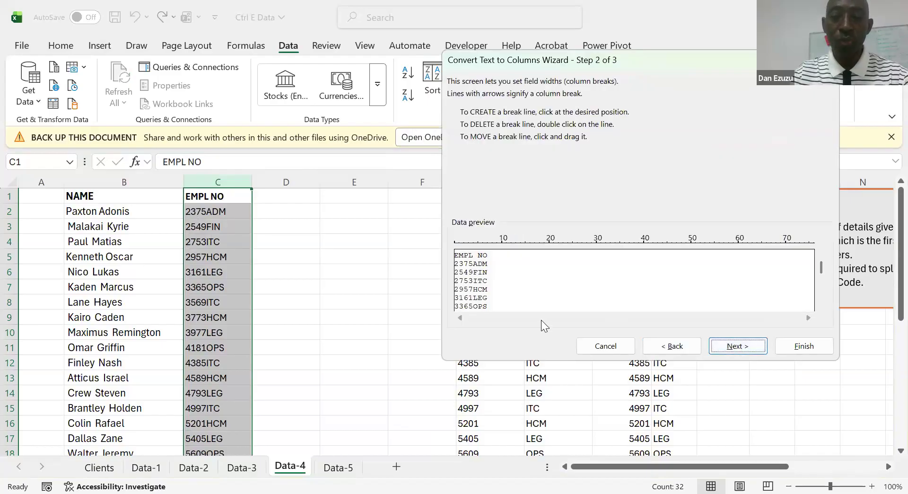
# Set a column break after the fourth character, check it through the preview, and complete the split with General format at $C$1
pyautogui.click(474, 242)
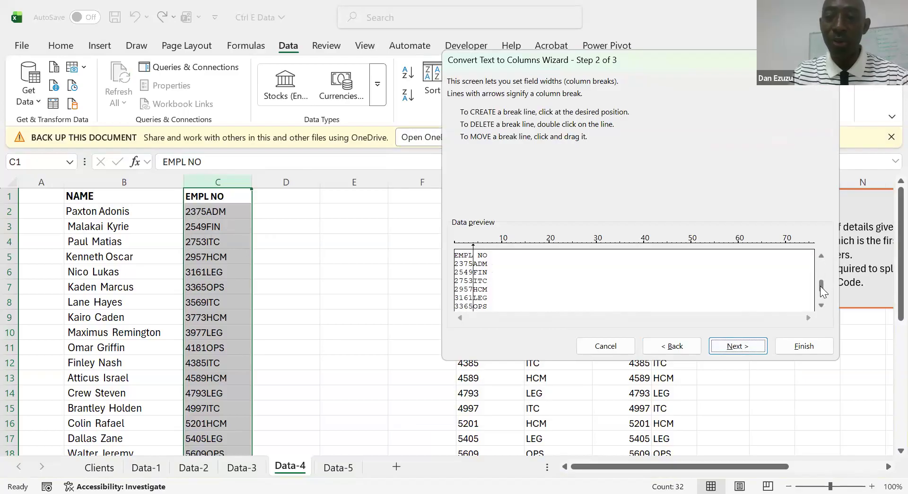
pyautogui.scroll(-8, 820, 311)
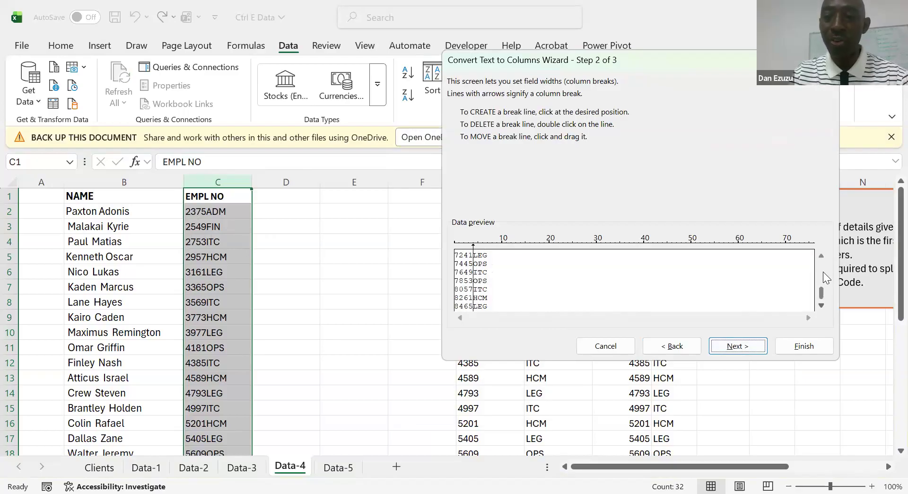
pyautogui.scroll(9, 821, 257)
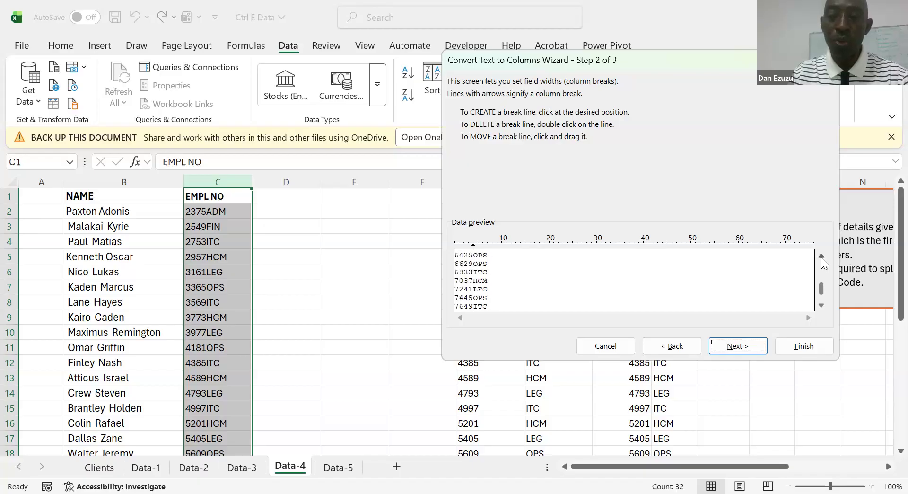
pyautogui.scroll(11, 821, 257)
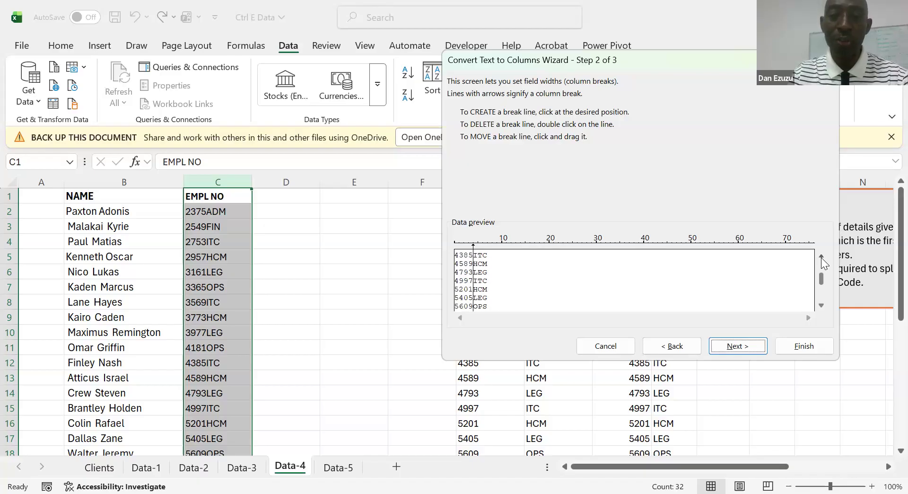
pyautogui.scroll(1, 820, 257)
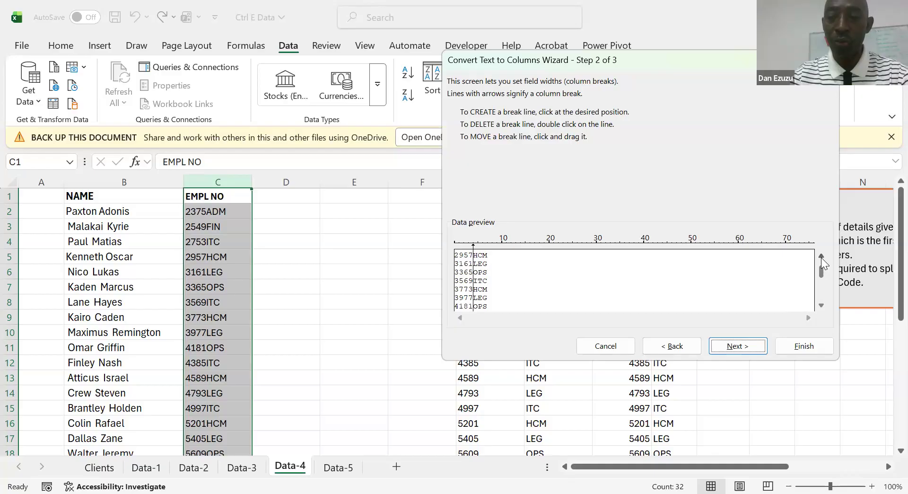
pyautogui.click(738, 353)
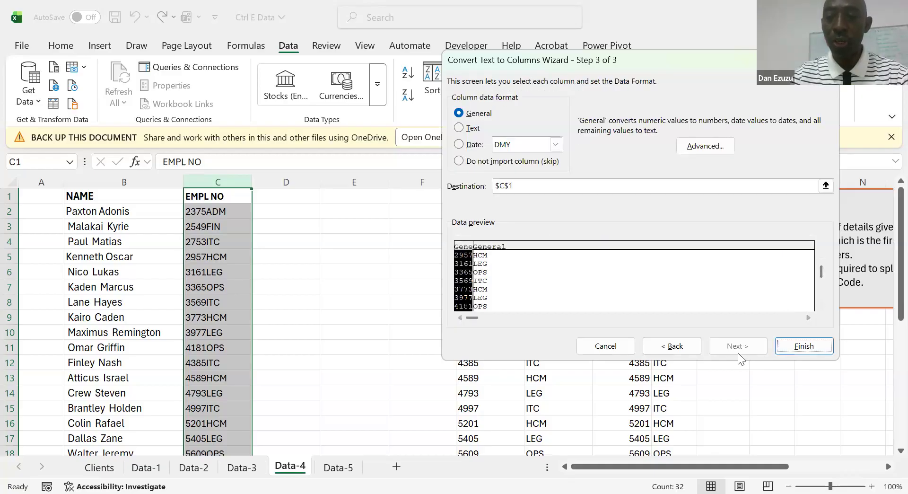
pyautogui.click(803, 347)
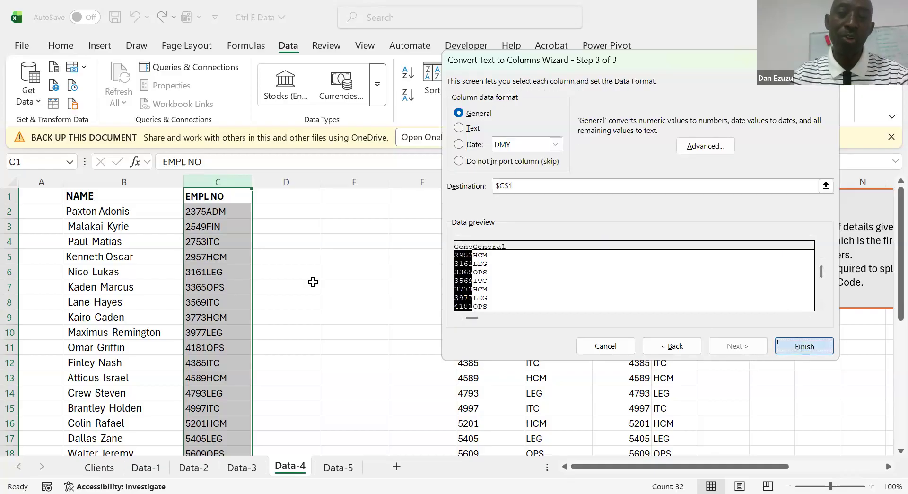
pyautogui.click(308, 274)
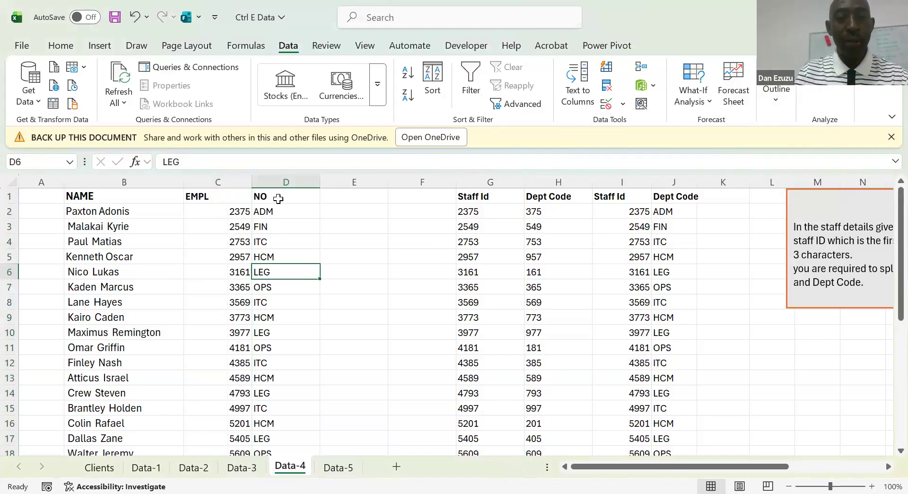
# Narrow column C slightly and centre the contents of the split columns C and D
pyautogui.moveTo(253, 182)
pyautogui.mouseDown()
pyautogui.moveTo(245, 182)
pyautogui.moveTo(265, 184)
pyautogui.mouseUp()
pyautogui.click(211, 183)
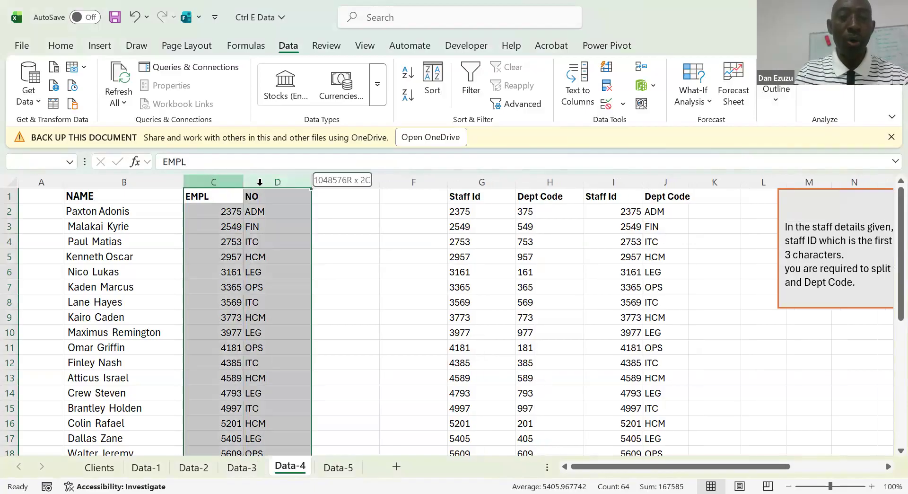
pyautogui.click(60, 45)
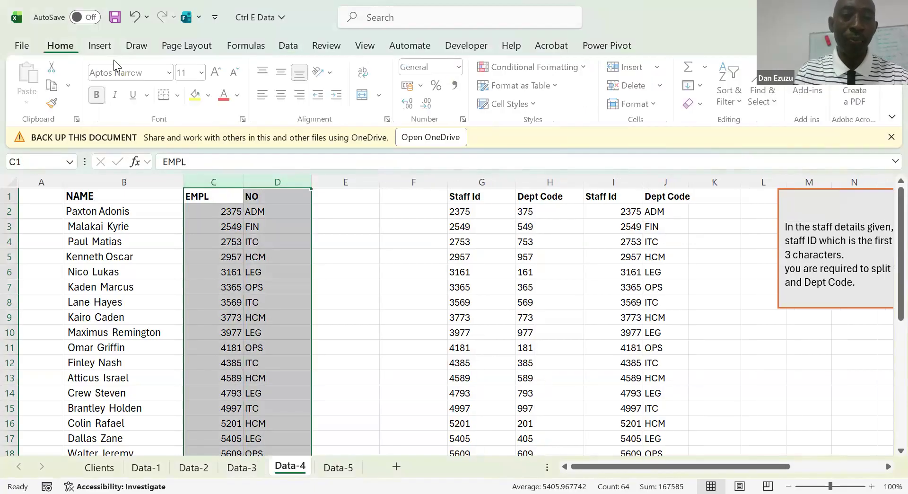
pyautogui.click(282, 98)
pyautogui.click(280, 100)
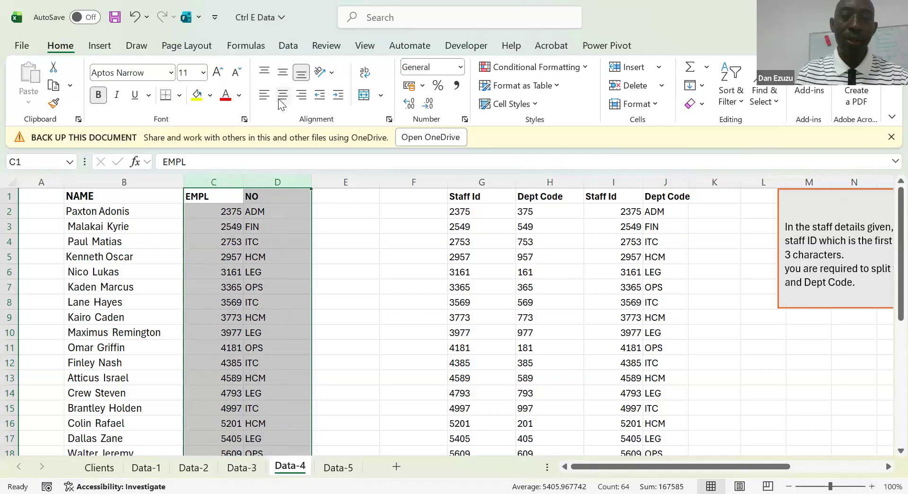
pyautogui.click(282, 100)
pyautogui.click(349, 252)
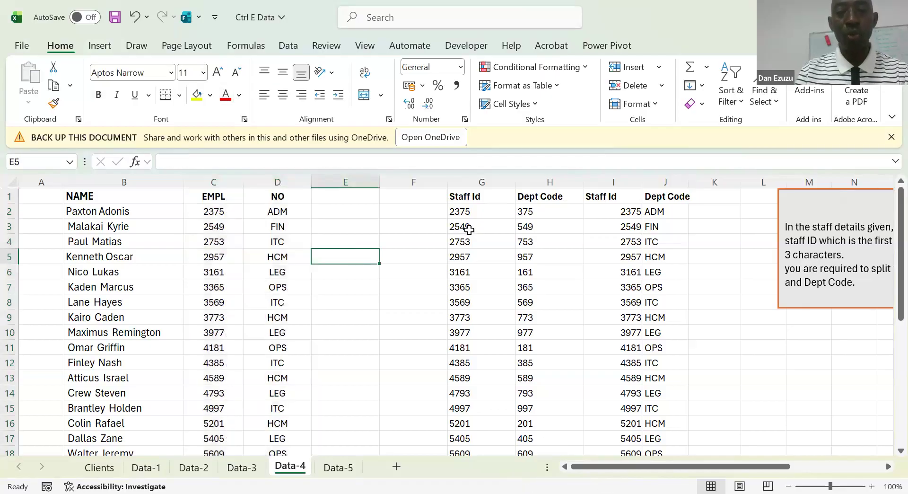
# Compare the row 2 formula and Flash Fill cells in G to I with the Text to Columns values in C2 and D2
pyautogui.click(465, 216)
pyautogui.press('Right')
pyautogui.press('Right')
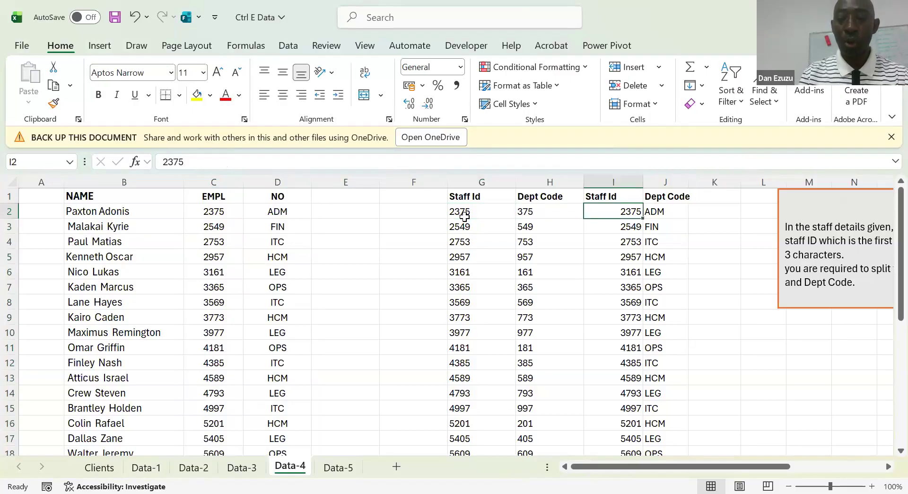
pyautogui.press('Left')
pyautogui.press('Left')
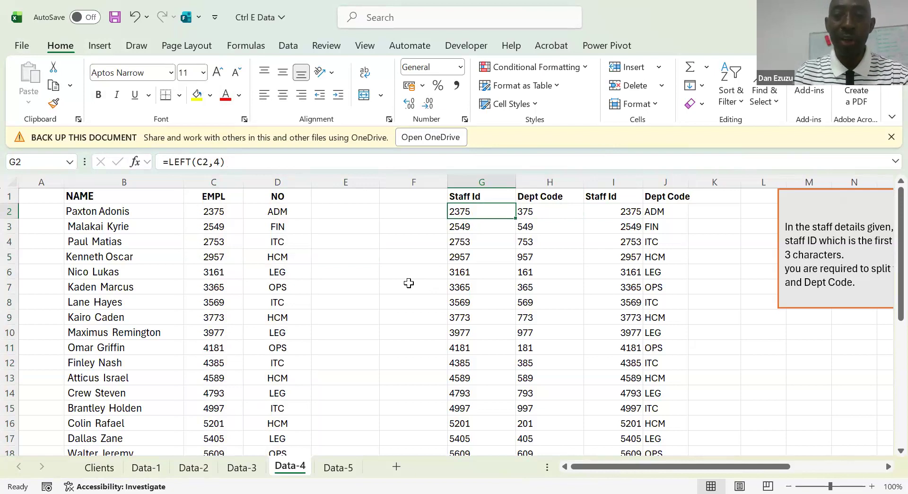
pyautogui.click(221, 213)
pyautogui.click(288, 213)
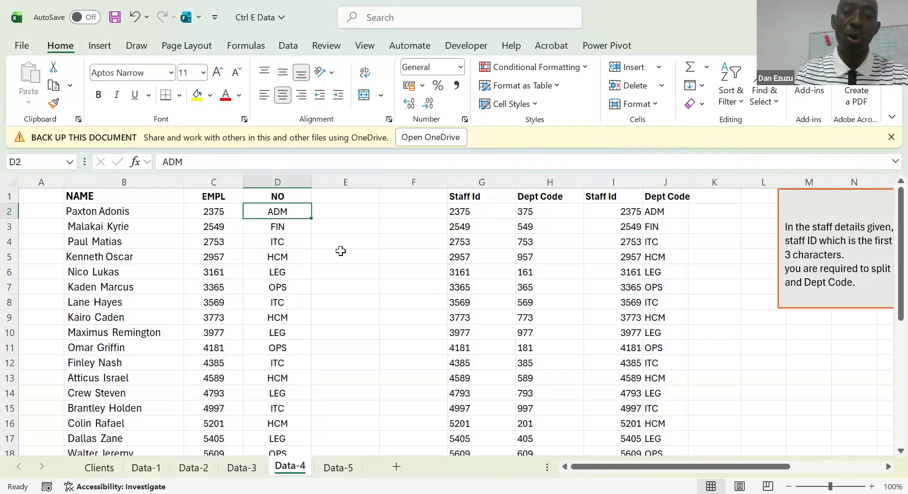
pyautogui.click(359, 217)
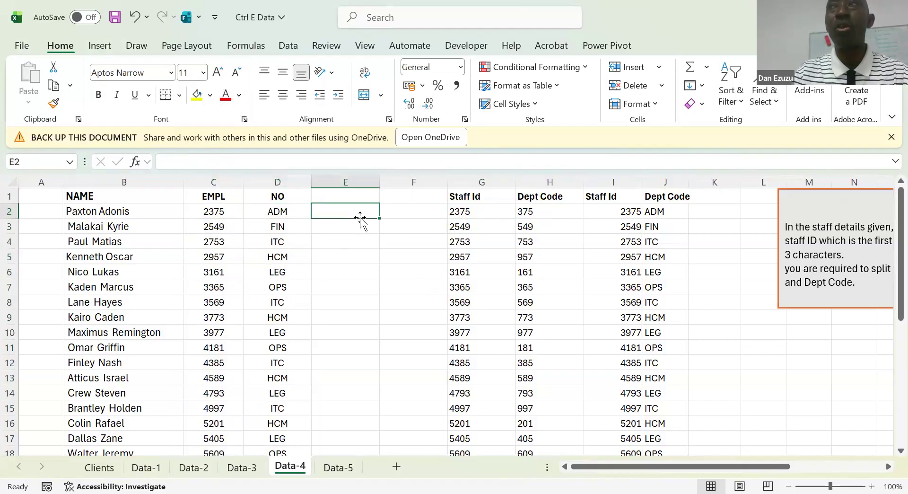
# Delete the two empty columns E and F between the split data and the formula-based Staff Id column
pyautogui.click(331, 329)
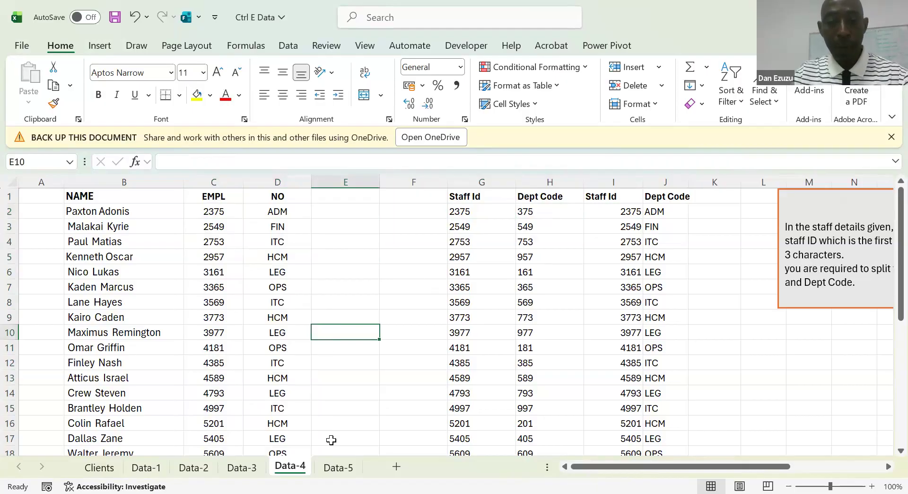
pyautogui.click(338, 252)
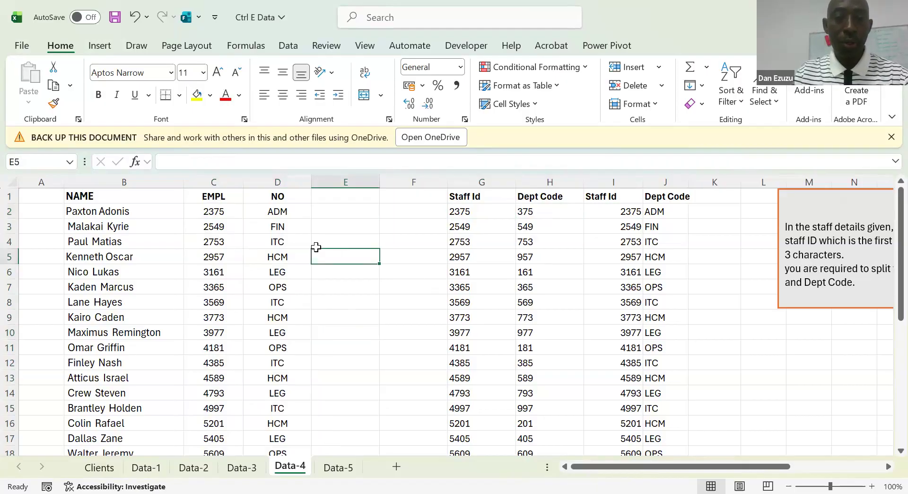
pyautogui.click(338, 239)
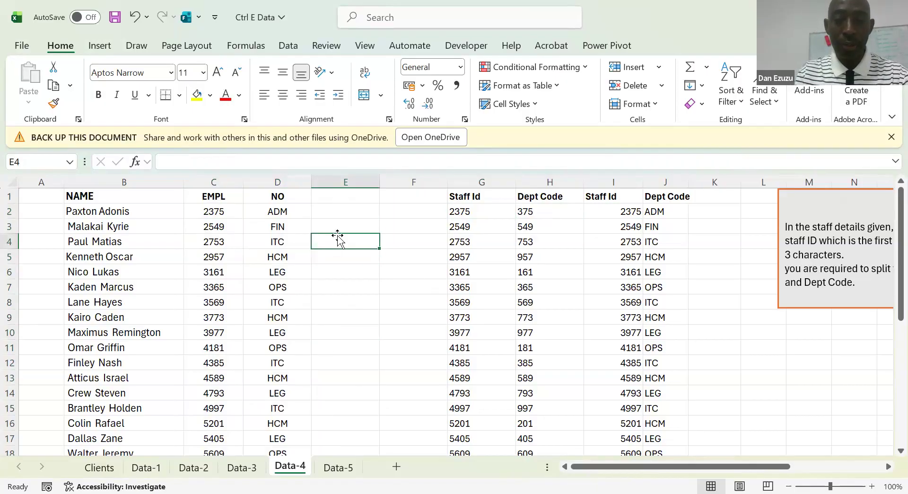
pyautogui.hotkey('shift', 'Right')
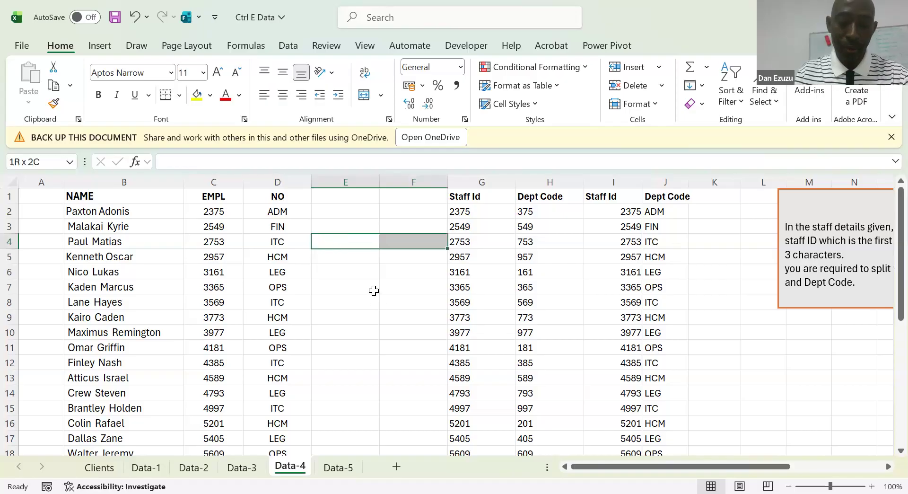
pyautogui.press('alt')
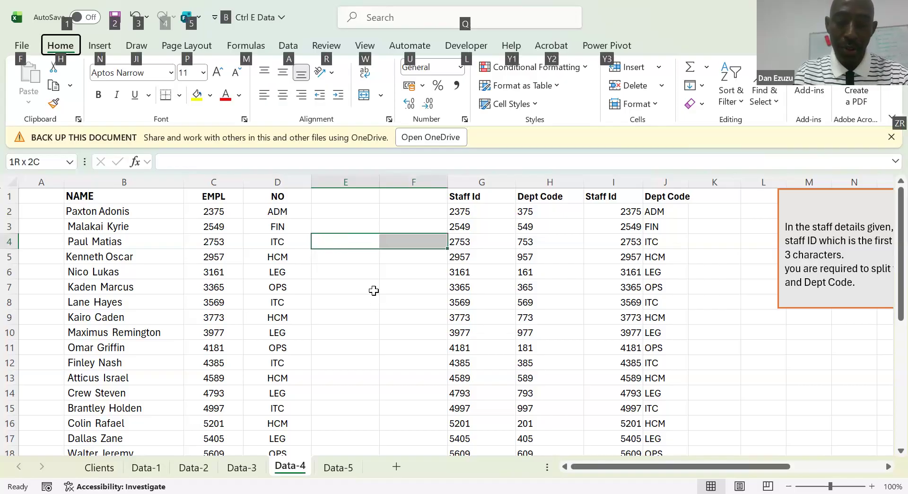
pyautogui.press('h')
pyautogui.press('d')
pyautogui.press('c')
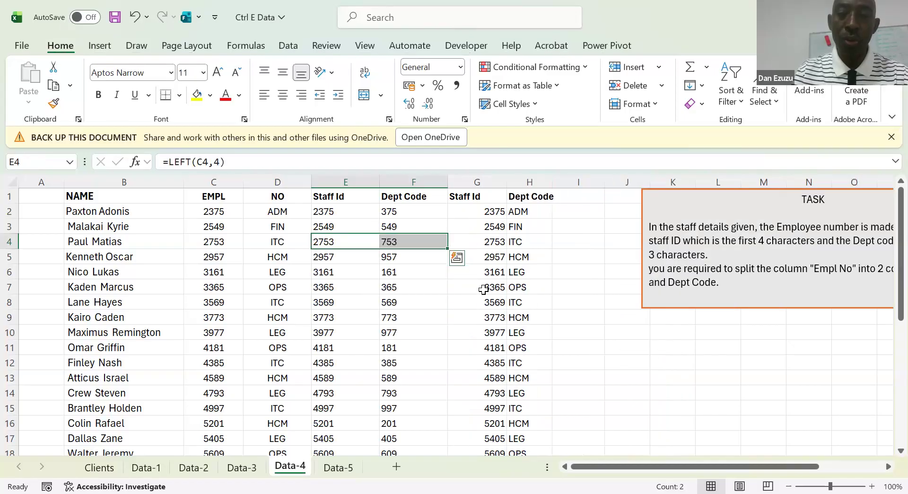
# Centre the contents of the Staff Id and Dept Code columns G and H
pyautogui.click(415, 272)
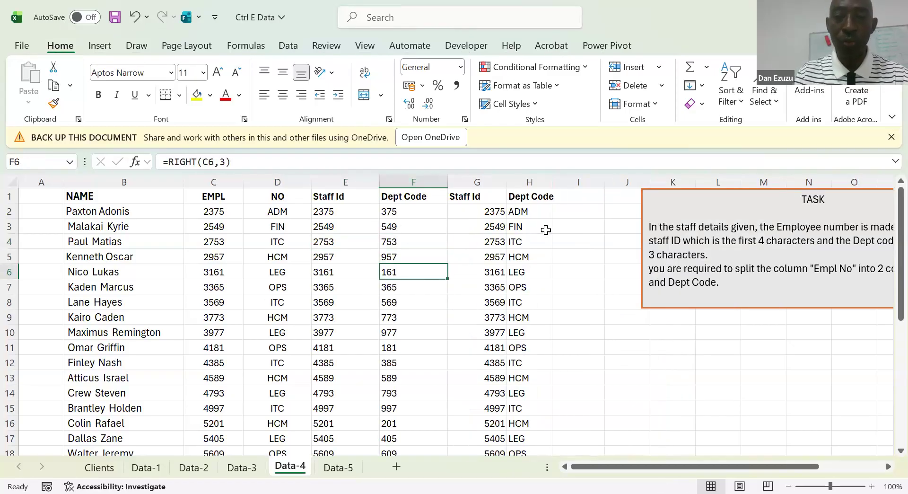
pyautogui.click(480, 180)
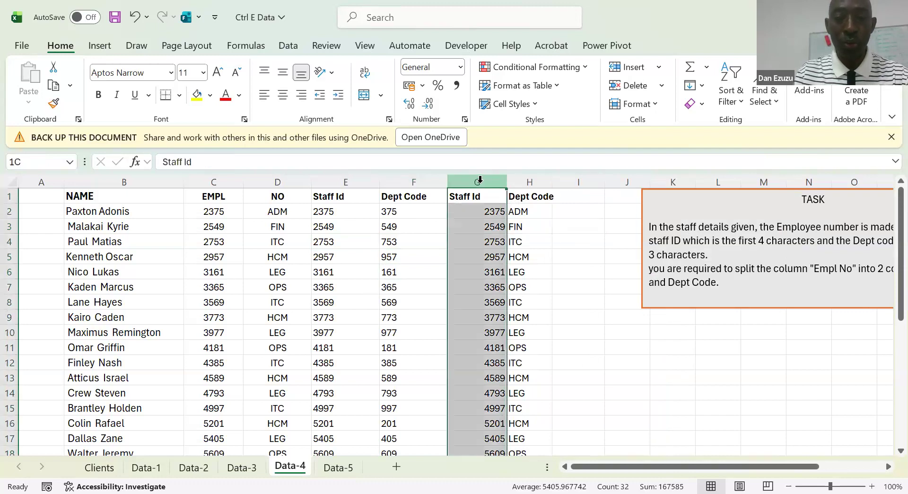
pyautogui.moveTo(480, 180); pyautogui.dragTo(529, 182)
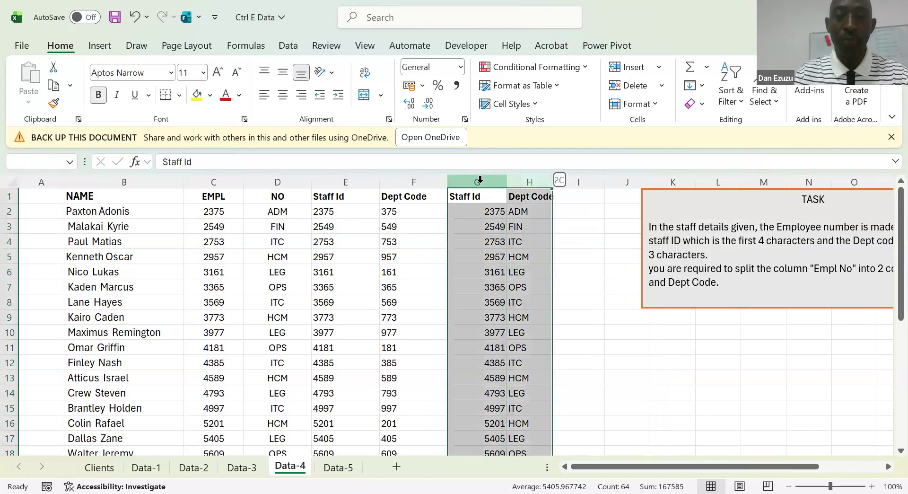
pyautogui.click(284, 97)
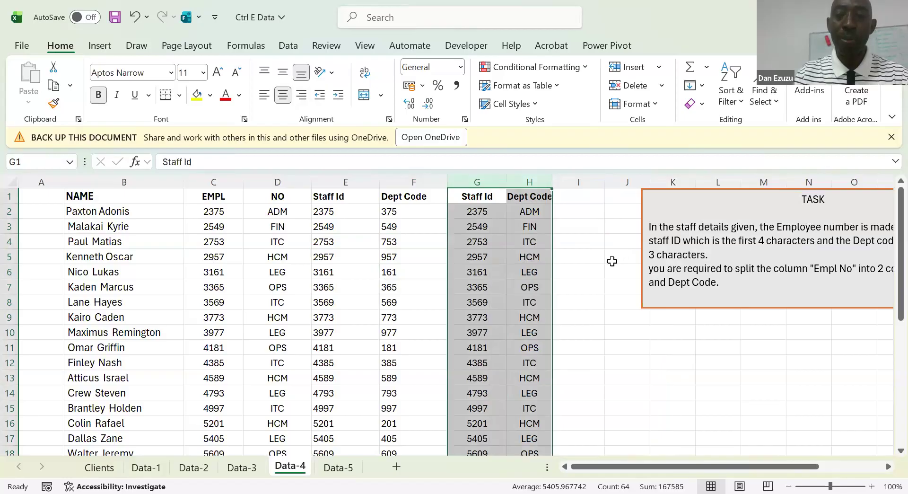
pyautogui.click(612, 260)
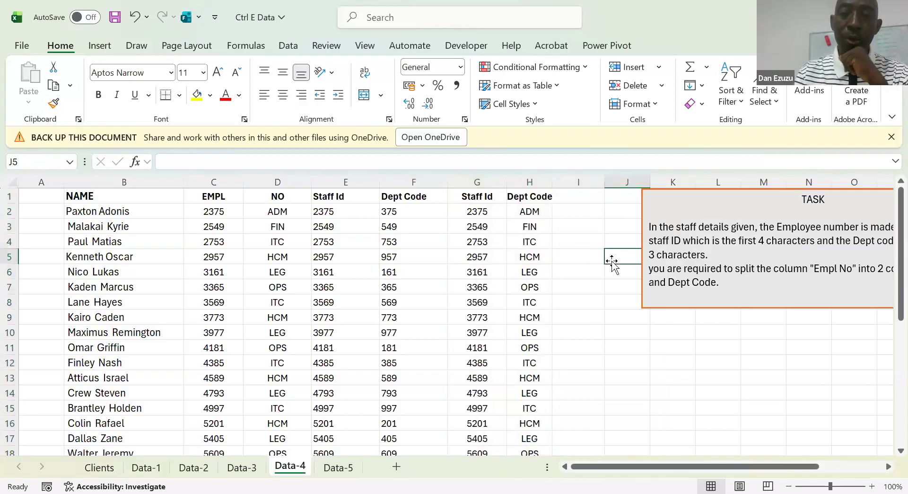
# Review the RIGHT and LEFT formulas in row 8 alongside the split employee number column
pyautogui.click(419, 306)
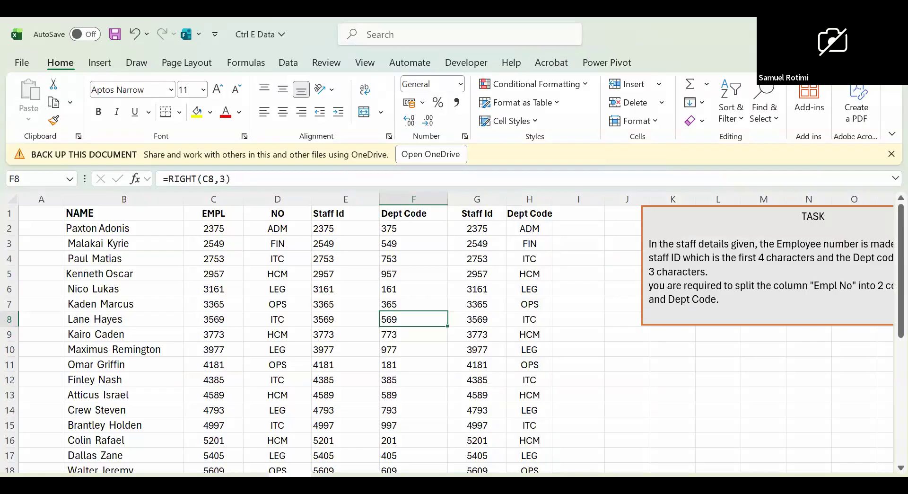
pyautogui.click(353, 323)
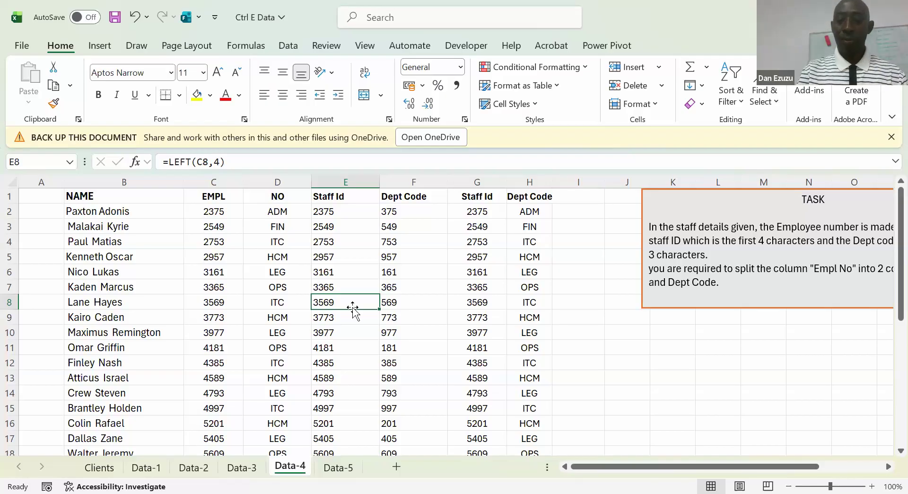
pyautogui.press('Up')
pyautogui.press('Up')
pyautogui.press('Up')
pyautogui.press('Up')
pyautogui.press('Up')
pyautogui.press('Up')
pyautogui.press('Up')
pyautogui.press('Left')
pyautogui.press('Left')
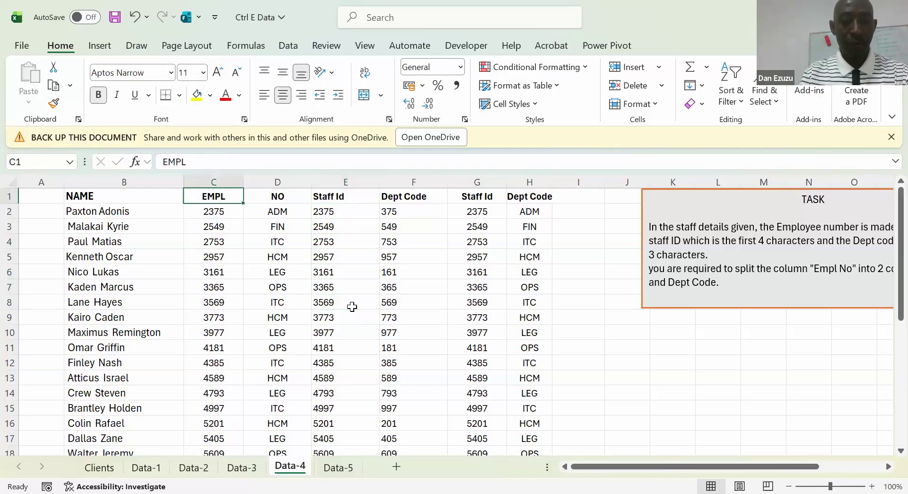
# Undo the centring, column deletion, column narrowing and Text to Columns split so column C holds the combined EMPL NO values
pyautogui.hotkey('ctrl', 'z')
pyautogui.hotkey('ctrl', 'z')
pyautogui.hotkey('ctrl', 'z')
pyautogui.hotkey('ctrl', 'z')
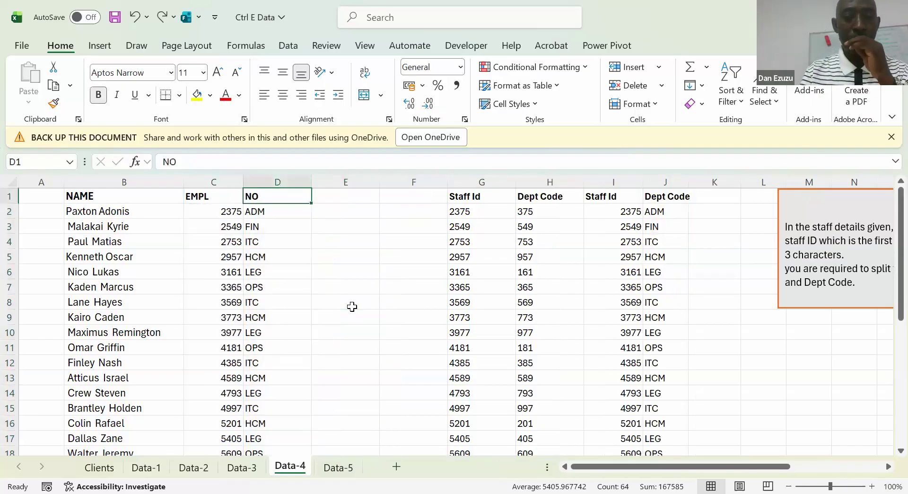
pyautogui.hotkey('ctrl', 'z')
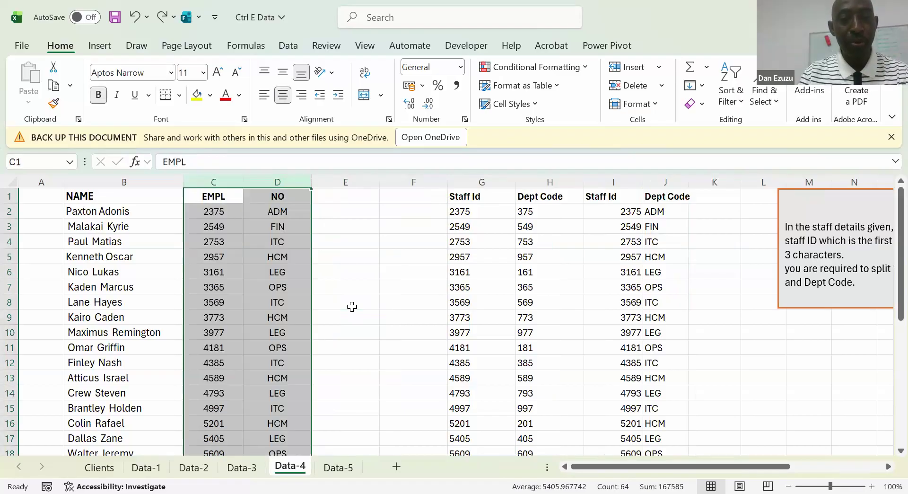
pyautogui.hotkey('ctrl', 'z')
pyautogui.hotkey('ctrl', 'z')
pyautogui.hotkey('ctrl', 'z')
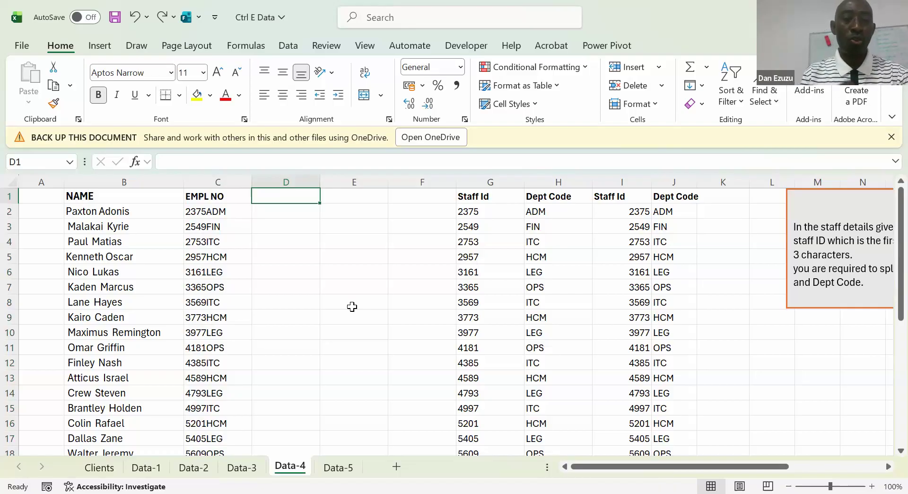
pyautogui.press('Down')
pyautogui.press('Left')
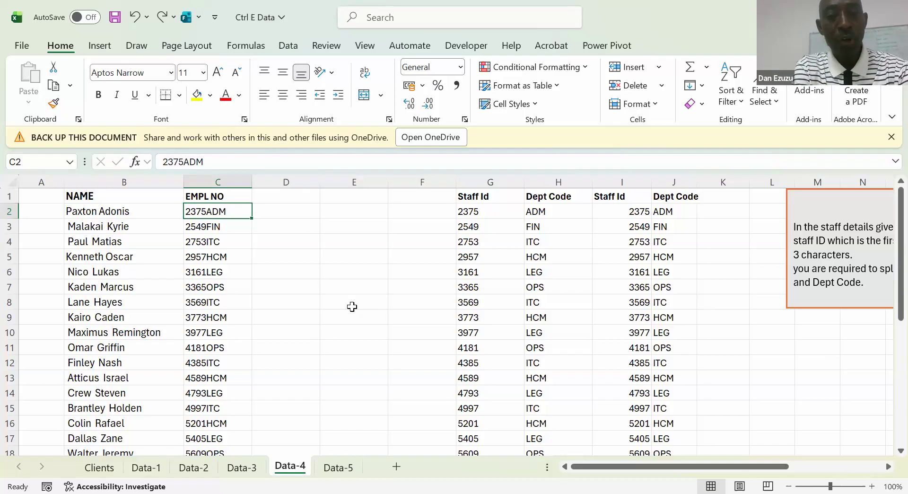
pyautogui.press('Right')
pyautogui.write('=')
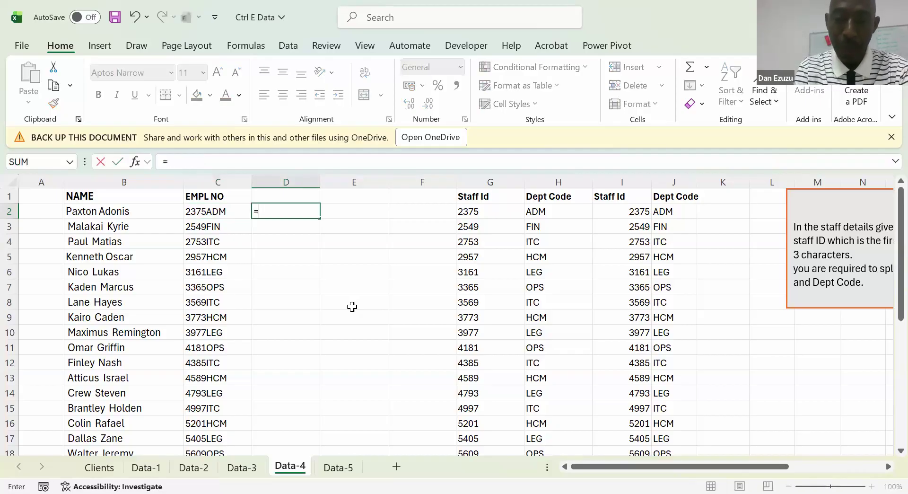
pyautogui.write('NU')
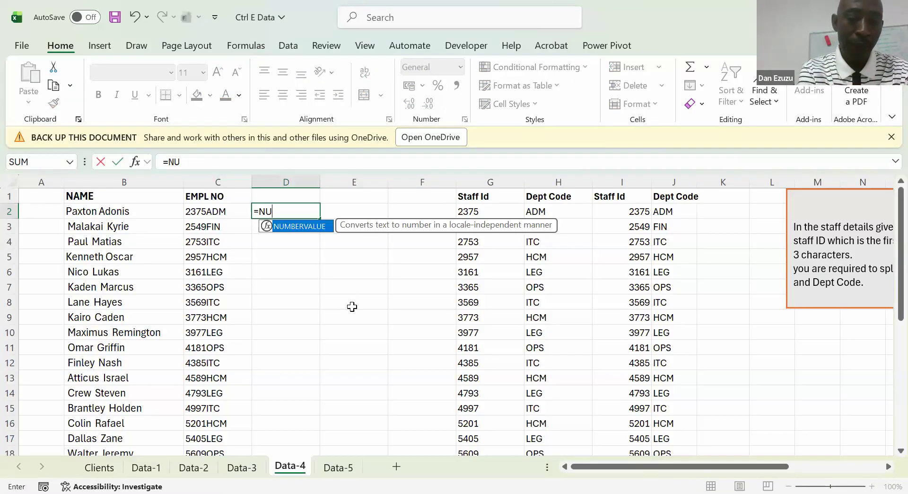
pyautogui.press('Escape')
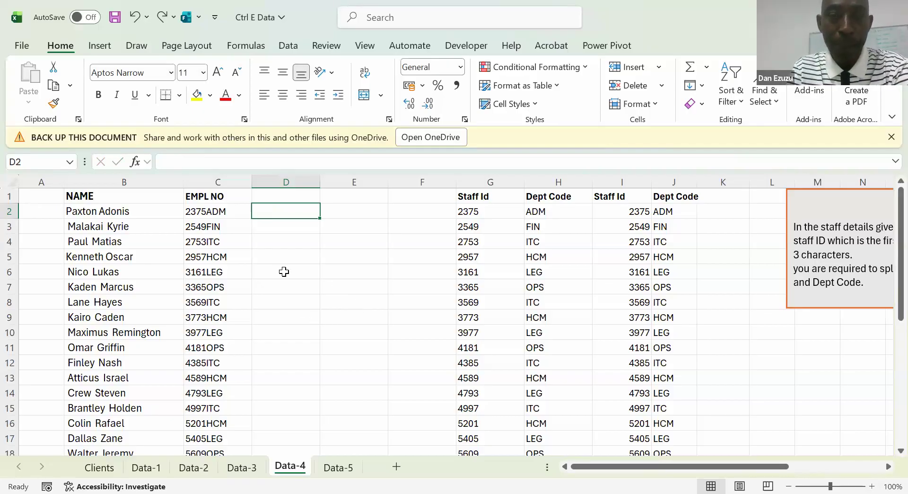
pyautogui.click(284, 238)
pyautogui.press('Up')
pyautogui.press('Up')
pyautogui.press('Up')
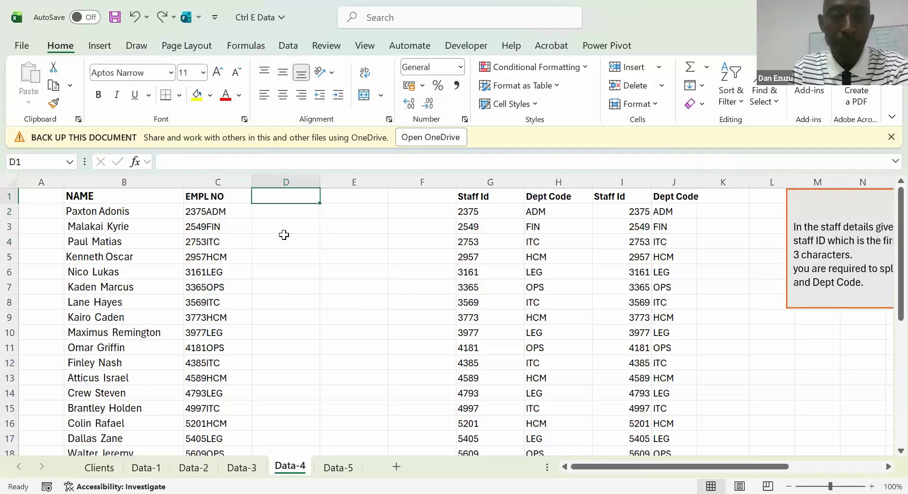
pyautogui.press('Left')
pyautogui.press('Left')
pyautogui.press('Right')
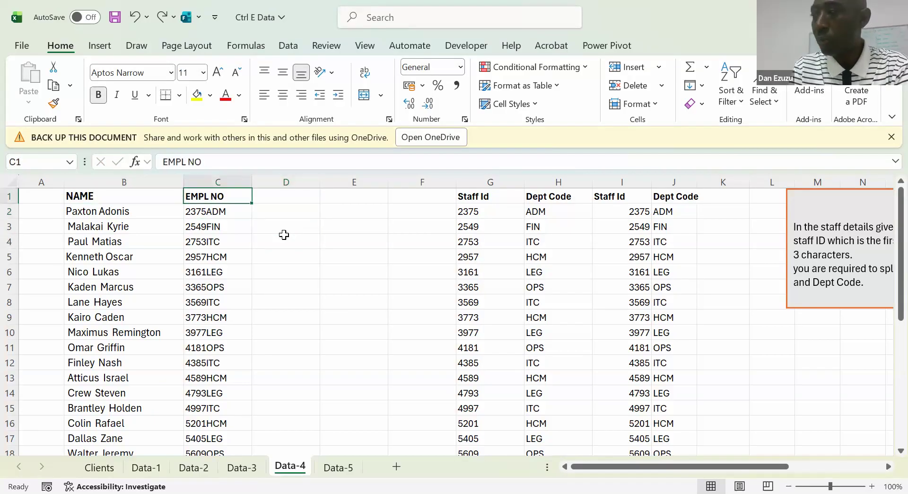
pyautogui.press('Down')
pyautogui.press('Up')
pyautogui.press('Right')
pyautogui.press('Left')
pyautogui.press('Left')
pyautogui.press('Right')
pyautogui.press('Right')
pyautogui.press('Left')
pyautogui.press('Left')
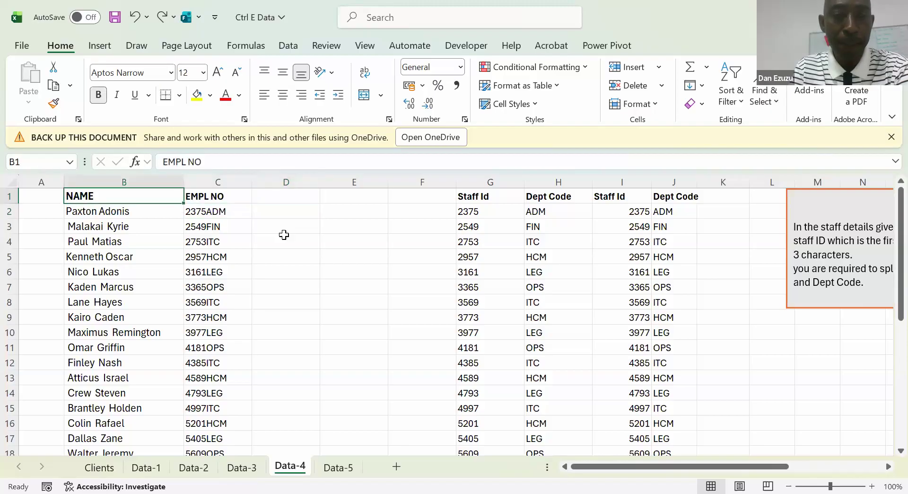
pyautogui.press('Right')
pyautogui.press('Right')
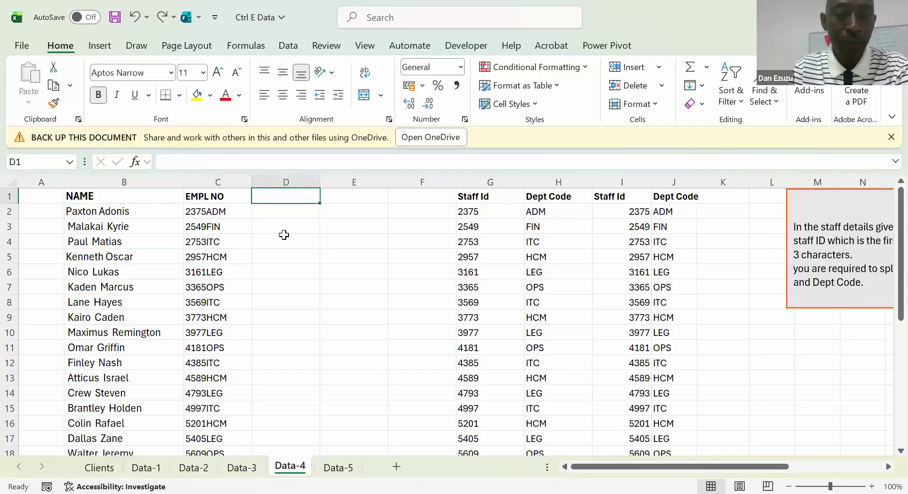
pyautogui.press('Left')
pyautogui.press('Left')
pyautogui.press('Right')
pyautogui.press('Right')
pyautogui.press('Left')
pyautogui.press('Left')
pyautogui.press('Right')
pyautogui.press('Right')
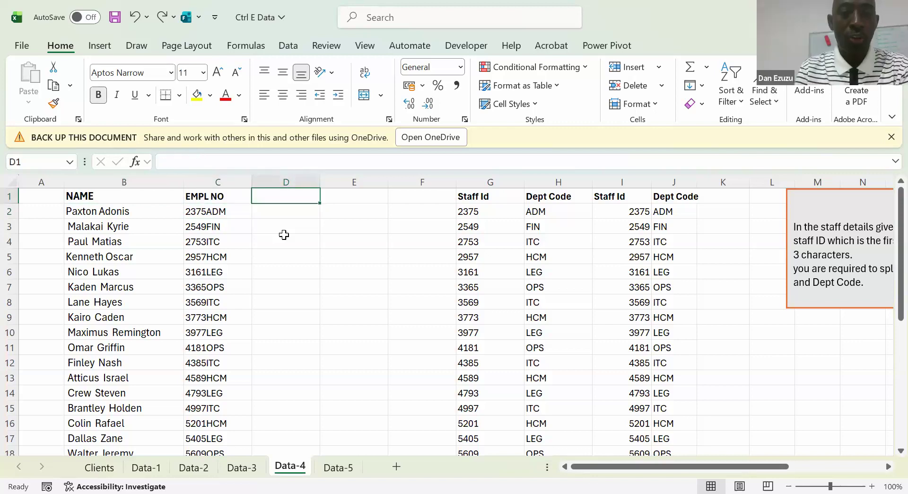
pyautogui.press('Left')
pyautogui.press('Left')
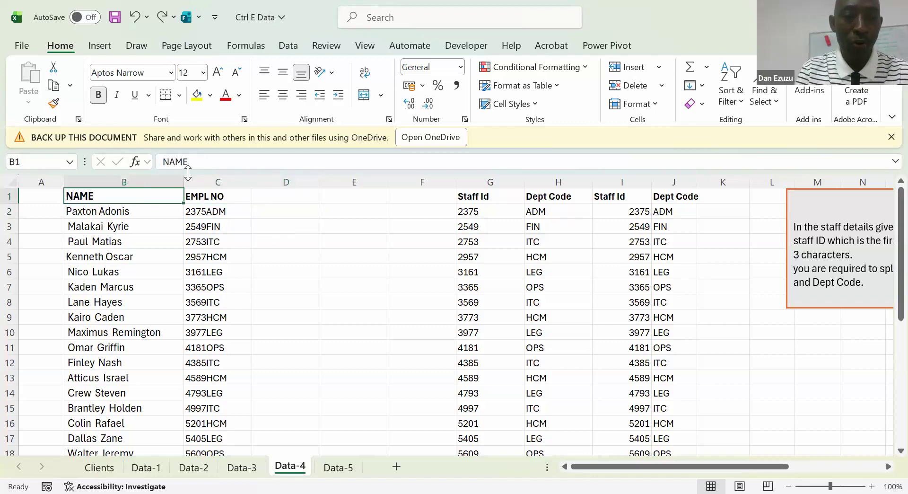
# Narrow the NAME column B slightly
pyautogui.moveTo(181, 182); pyautogui.dragTo(173, 182)
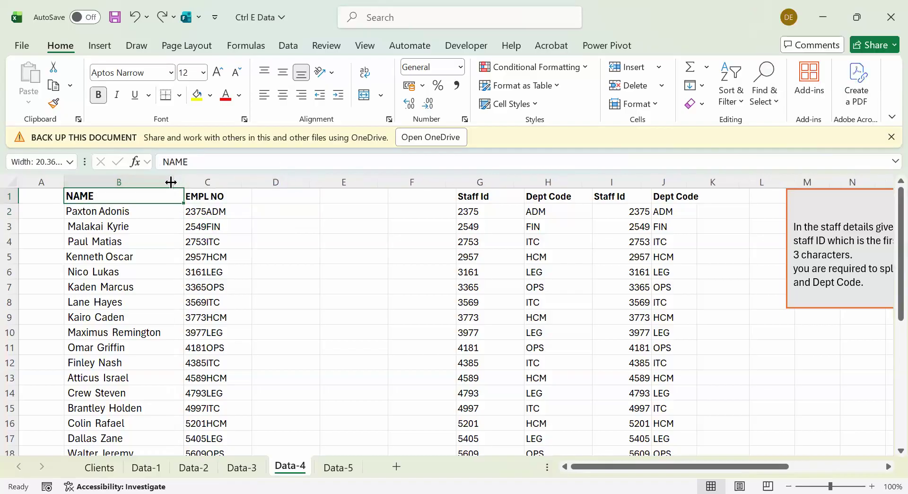
pyautogui.click(267, 195)
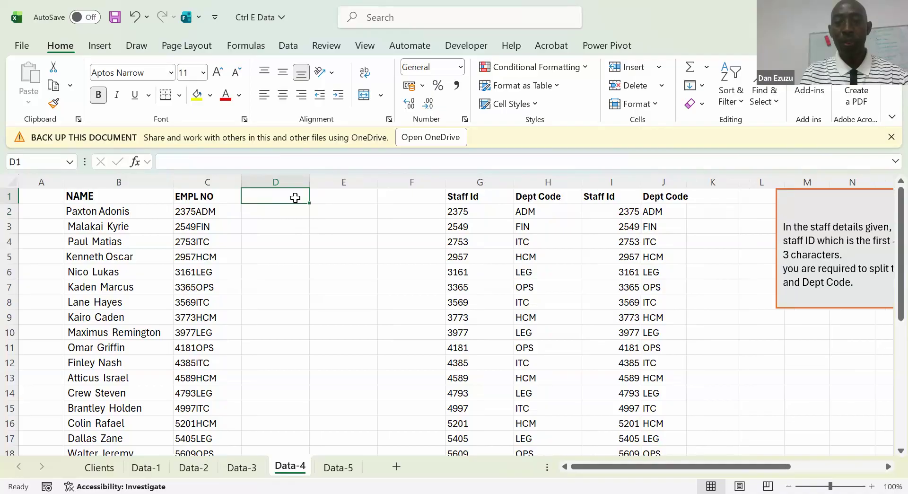
pyautogui.click(362, 209)
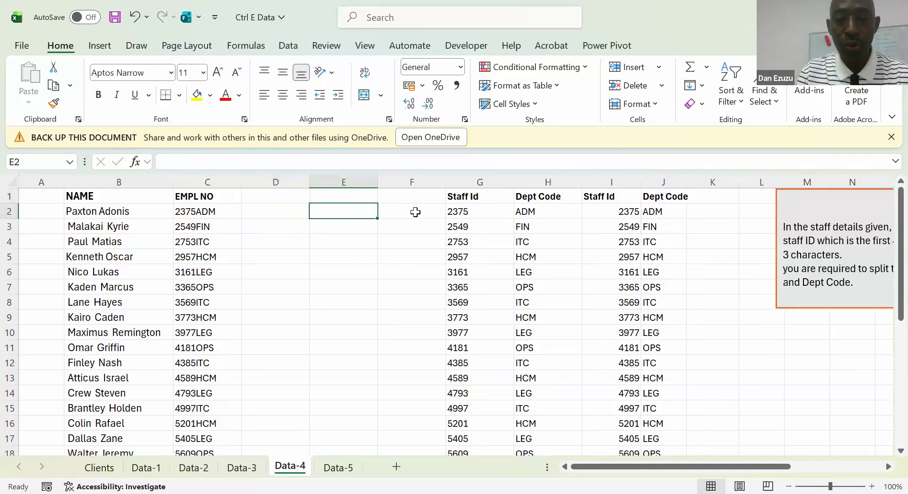
pyautogui.click(411, 211)
pyautogui.click(463, 212)
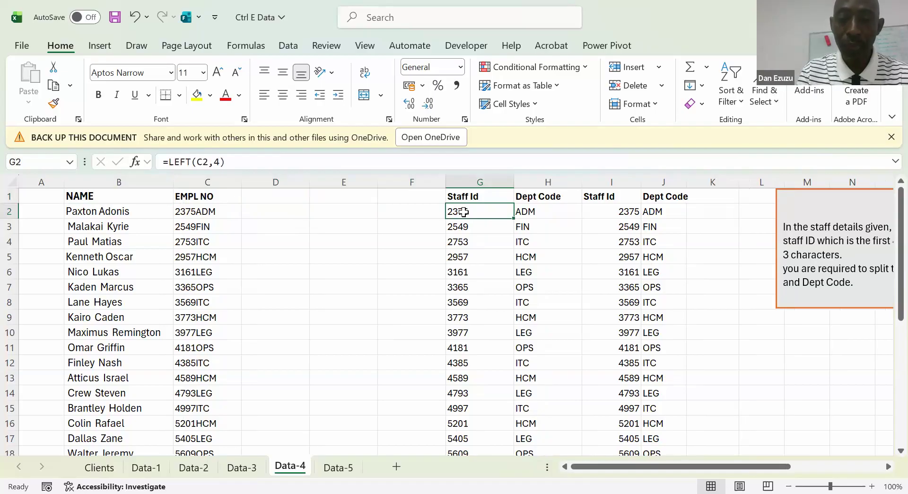
pyautogui.press('Left')
pyautogui.press('Left')
pyautogui.press('Left')
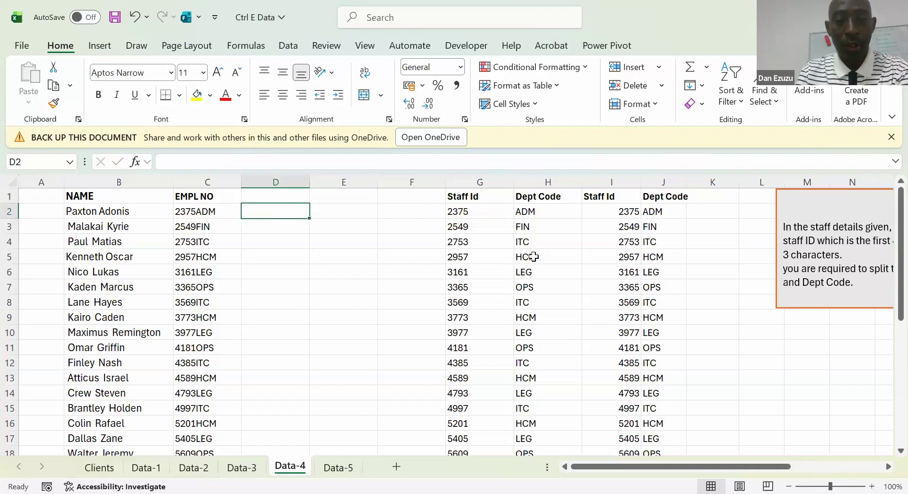
pyautogui.click(372, 296)
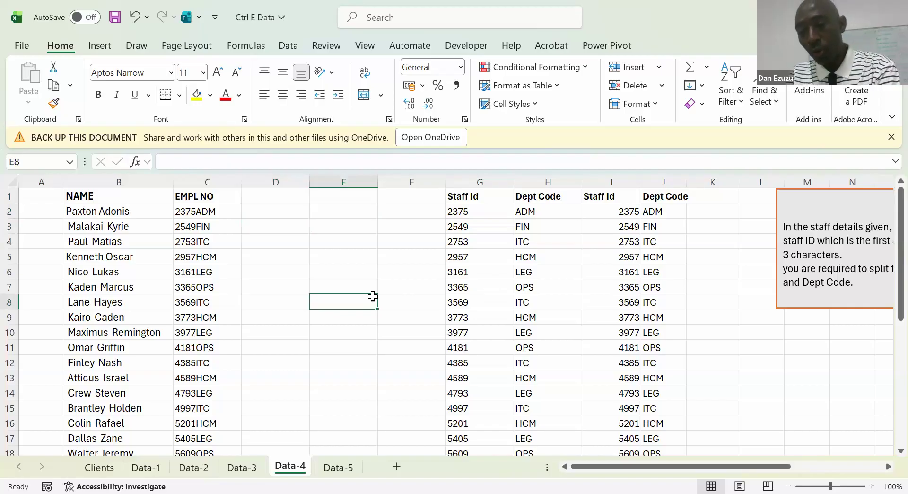
pyautogui.click(333, 246)
pyautogui.click(284, 227)
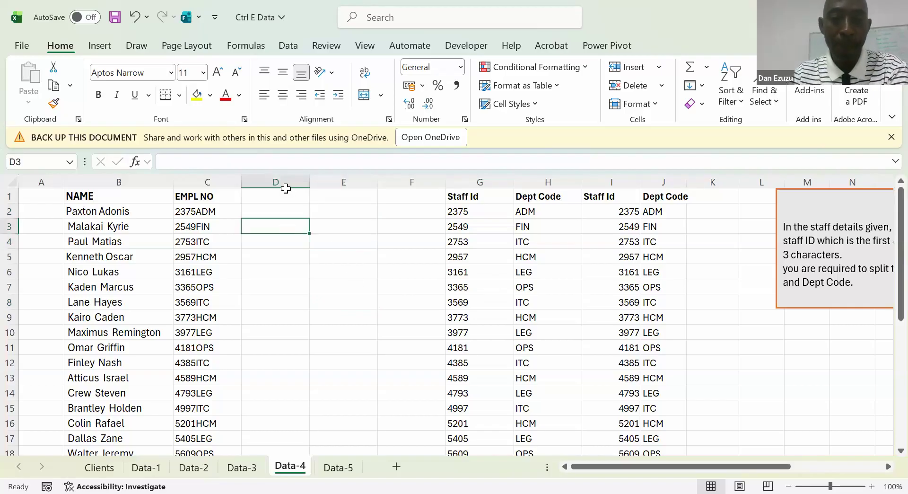
pyautogui.click(279, 213)
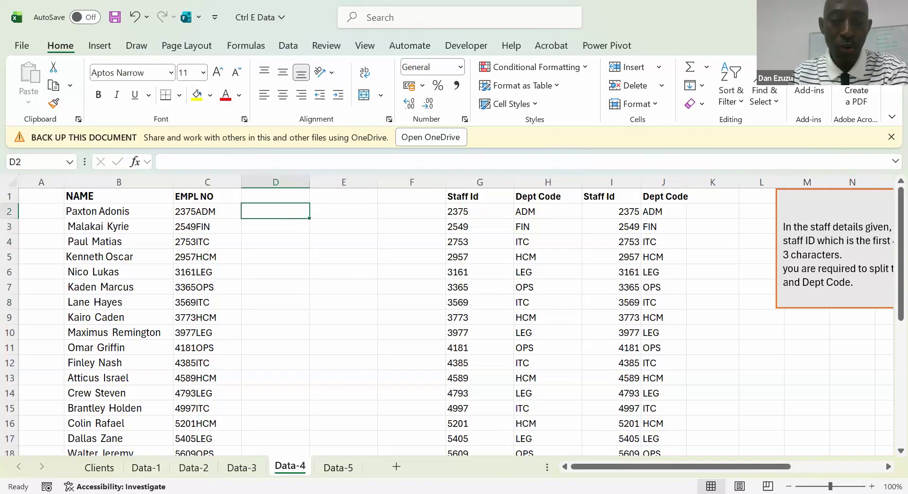
# Open the Data-5 sheet and move the TASK box away from the sales table so it starts around columns H and I
pyautogui.click(337, 468)
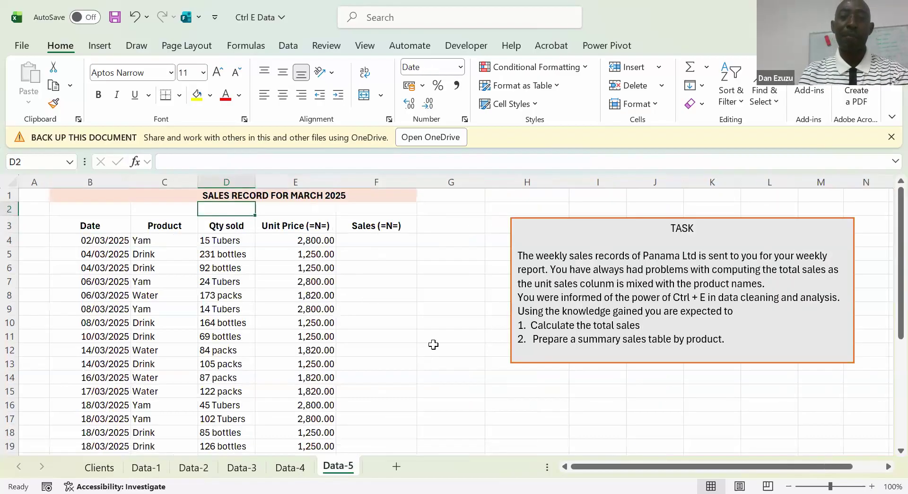
pyautogui.click(439, 340)
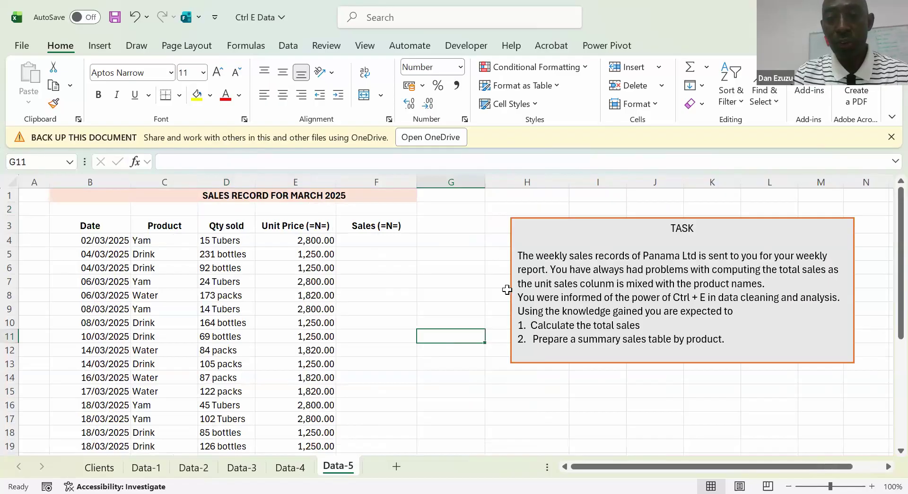
pyautogui.click(512, 228)
pyautogui.moveTo(512, 228); pyautogui.dragTo(500, 212)
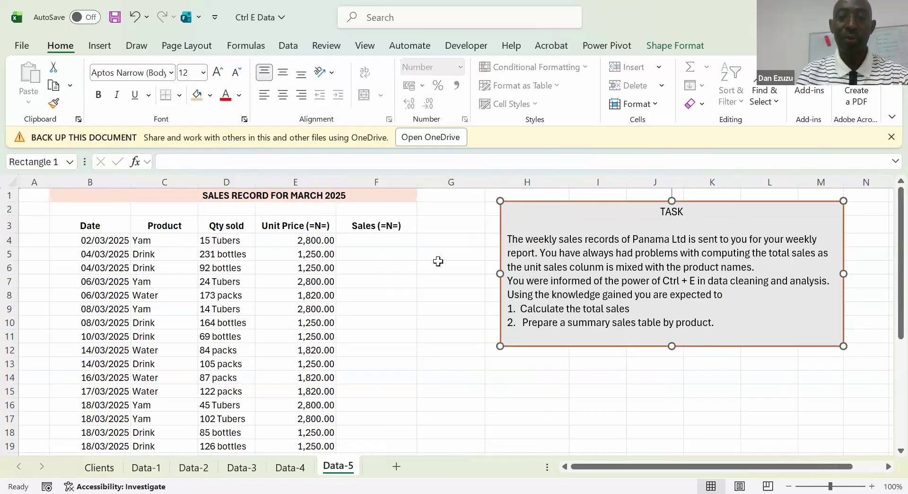
pyautogui.click(439, 261)
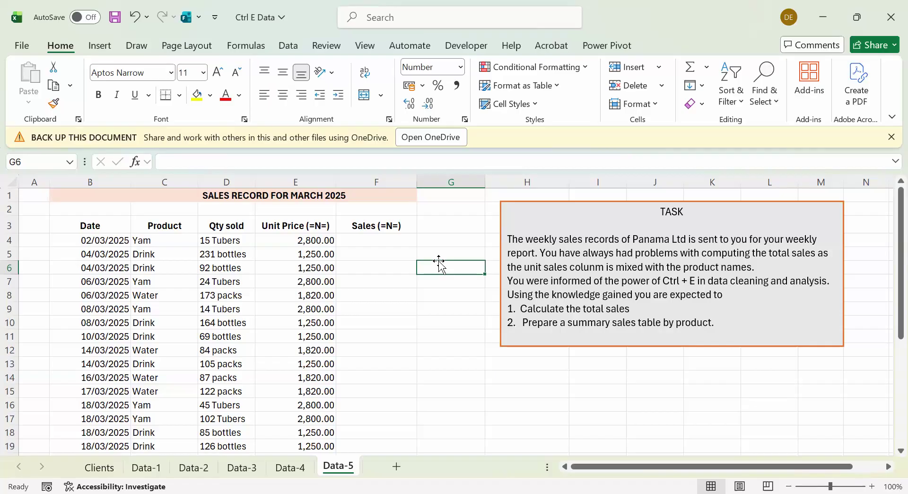
pyautogui.click(505, 227)
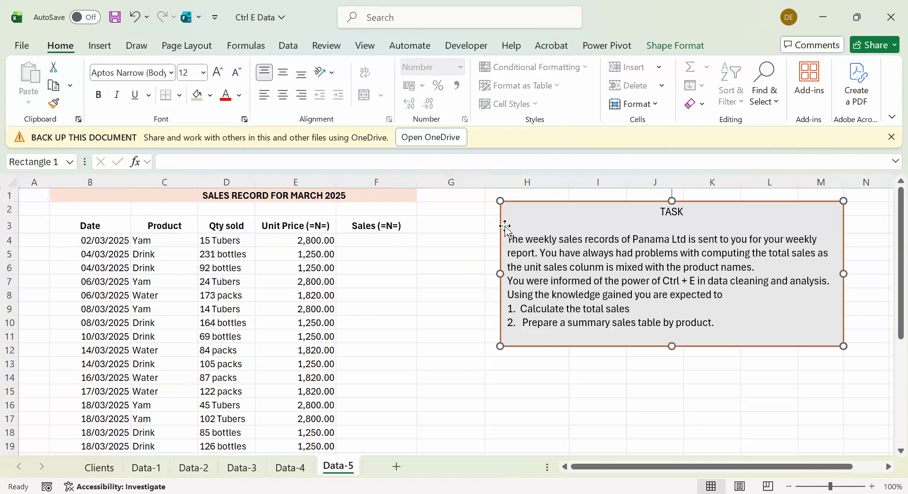
pyautogui.moveTo(505, 227); pyautogui.dragTo(598, 234)
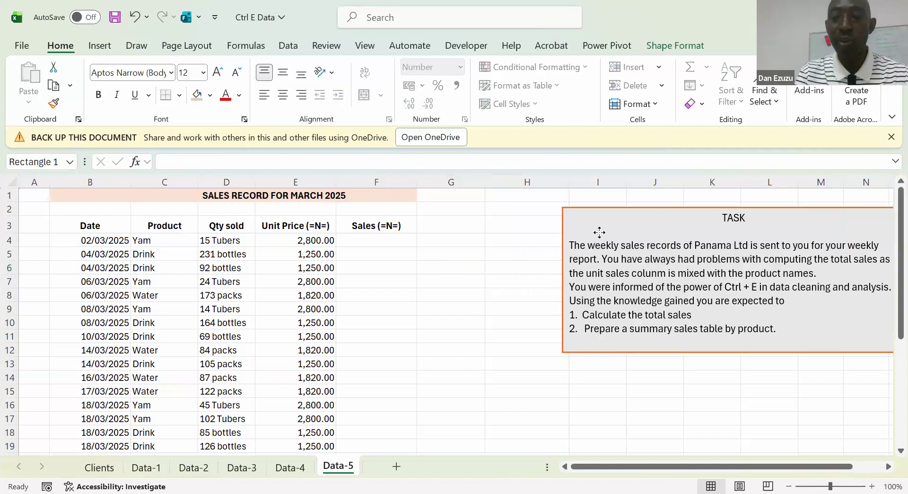
# Examine the date, product, quantity and sales cells in row 4 of the March 2025 sales record
pyautogui.click(379, 239)
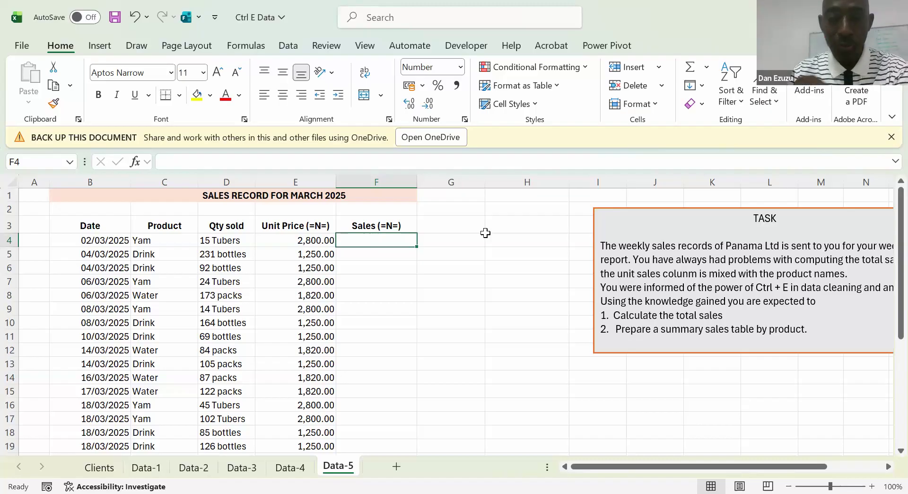
pyautogui.press('Left')
pyautogui.press('Left')
pyautogui.press('Left')
pyautogui.press('Right')
pyautogui.press('Right')
pyautogui.press('Left')
pyautogui.press('Left')
pyautogui.press('Left')
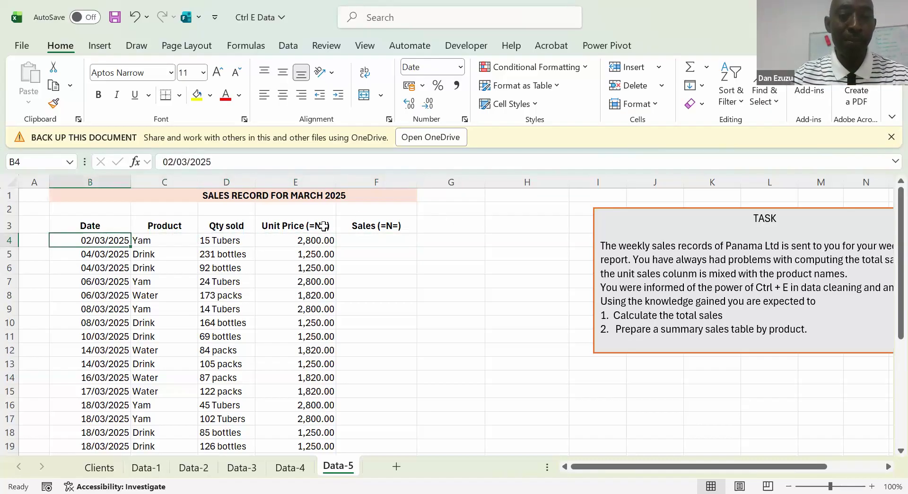
pyautogui.click(225, 243)
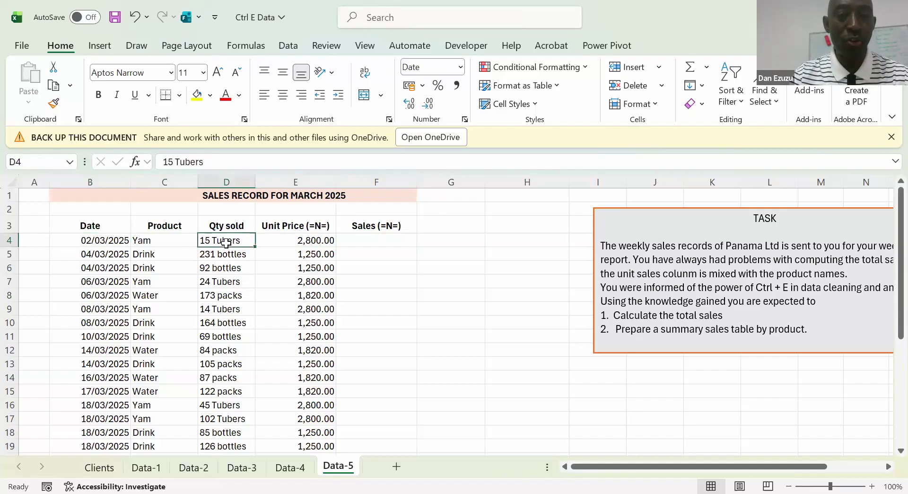
pyautogui.click(380, 246)
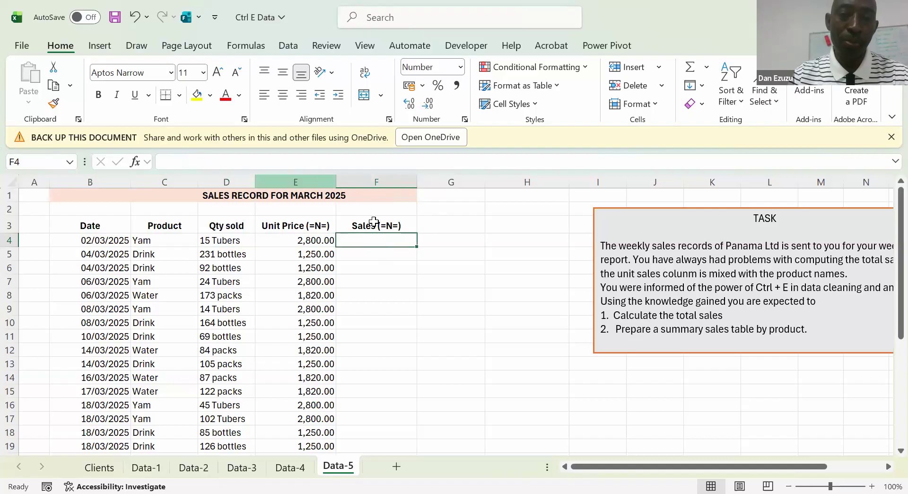
pyautogui.click(231, 242)
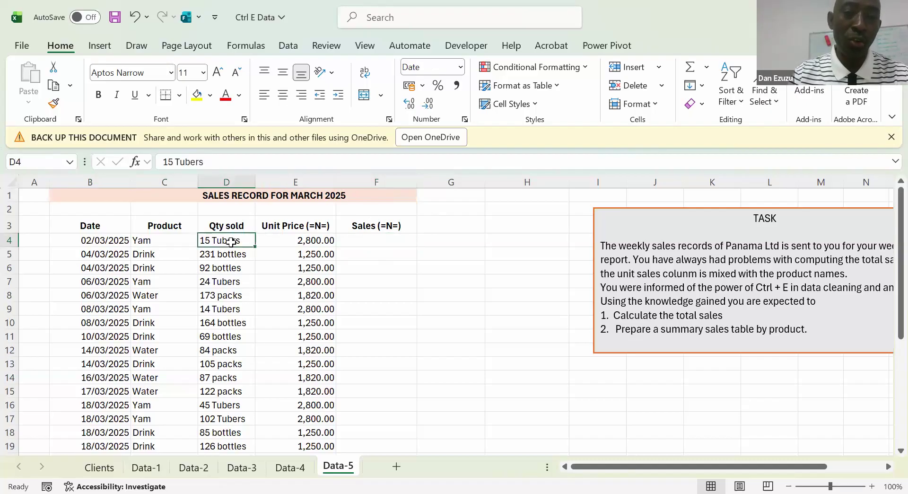
# Widen the Qty sold column D and slightly widen the Sales column F
pyautogui.moveTo(255, 182); pyautogui.dragTo(272, 182)
pyautogui.click(243, 182)
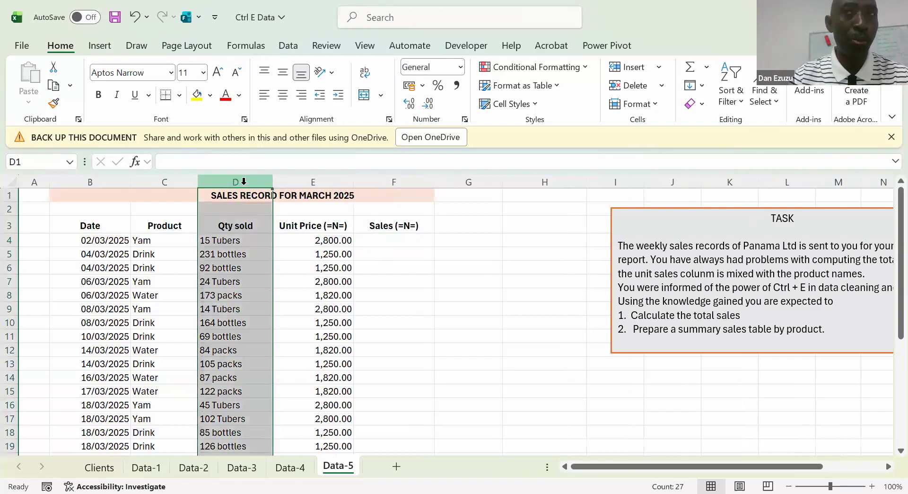
pyautogui.click(381, 245)
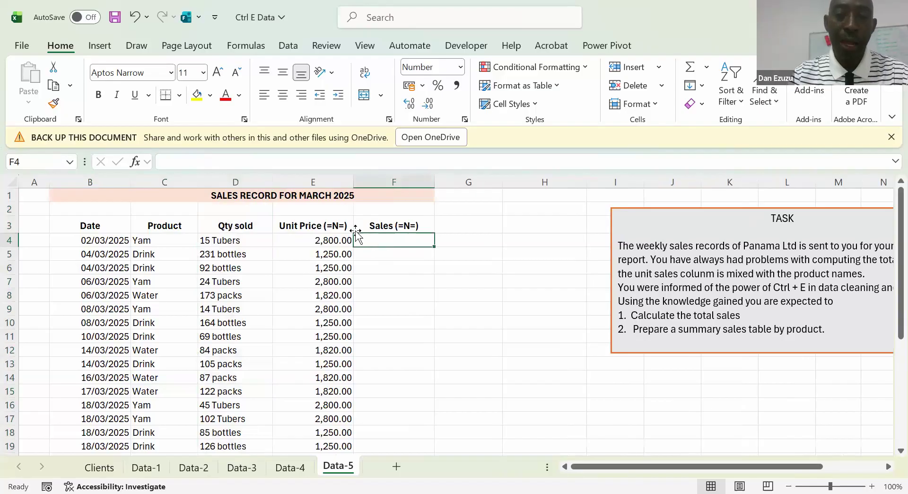
pyautogui.moveTo(434, 182); pyautogui.dragTo(442, 185)
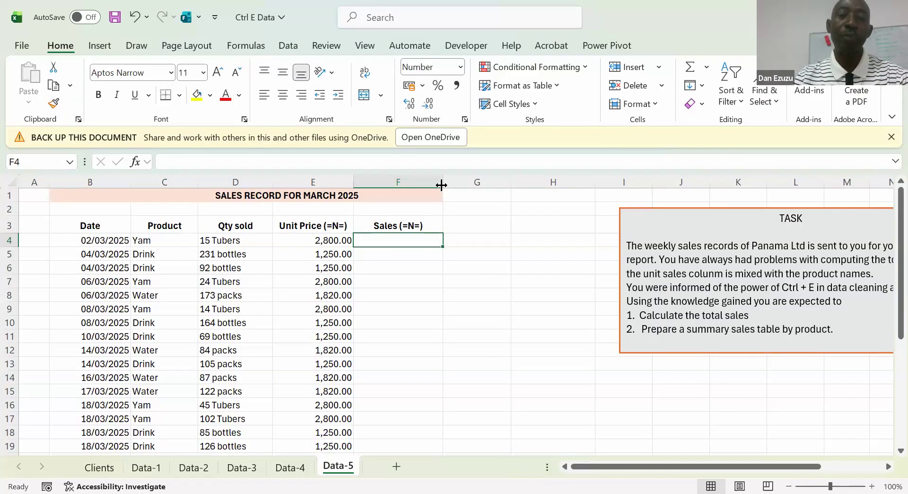
# Examine how the Qty sold entries mix numbers with unit names, alongside the Product, Unit Price and Sales columns
pyautogui.press('Left')
pyautogui.press('Left')
pyautogui.press('Left')
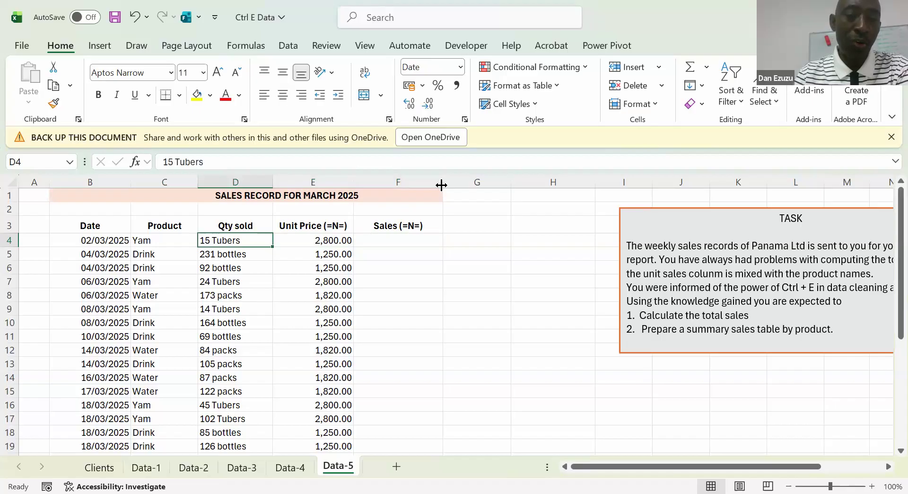
pyautogui.press('Up')
pyautogui.press('Left')
pyautogui.press('Right')
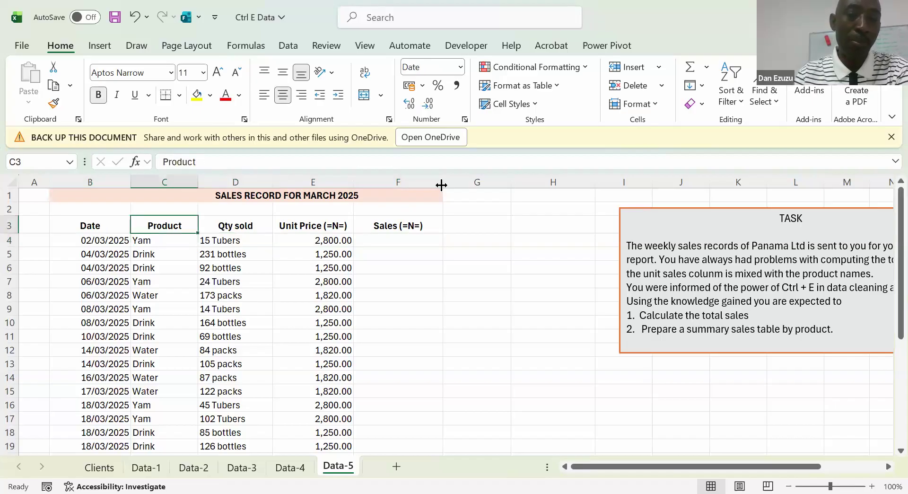
pyautogui.press('Right')
pyautogui.press('Down')
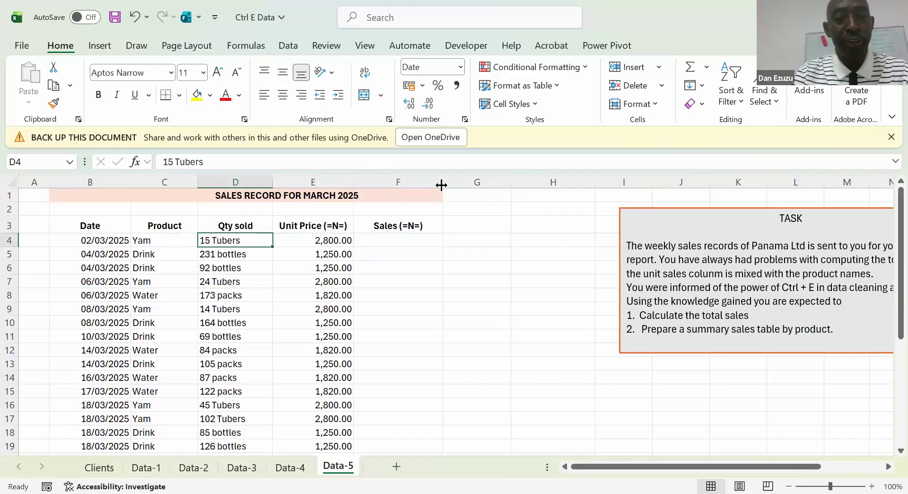
pyautogui.press('Down')
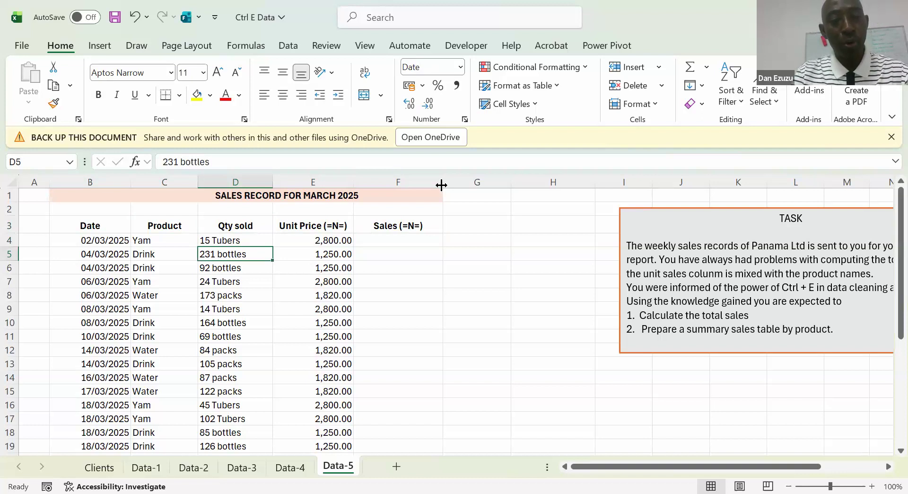
pyautogui.press('Right')
pyautogui.press('Right')
pyautogui.press('Up')
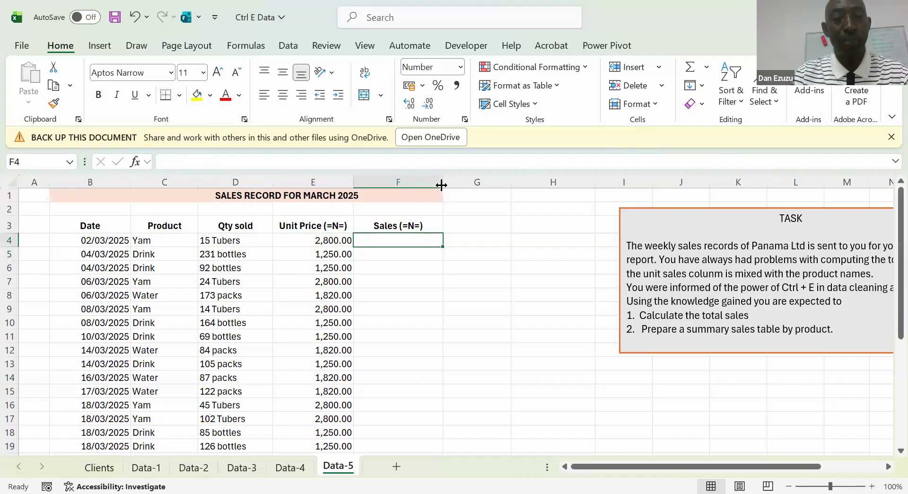
pyautogui.press('Left')
pyautogui.press('Left')
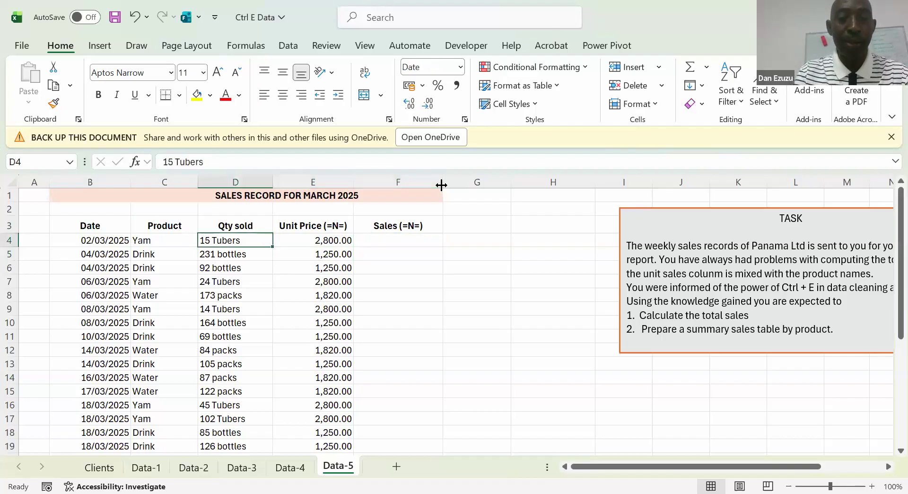
pyautogui.press('Right')
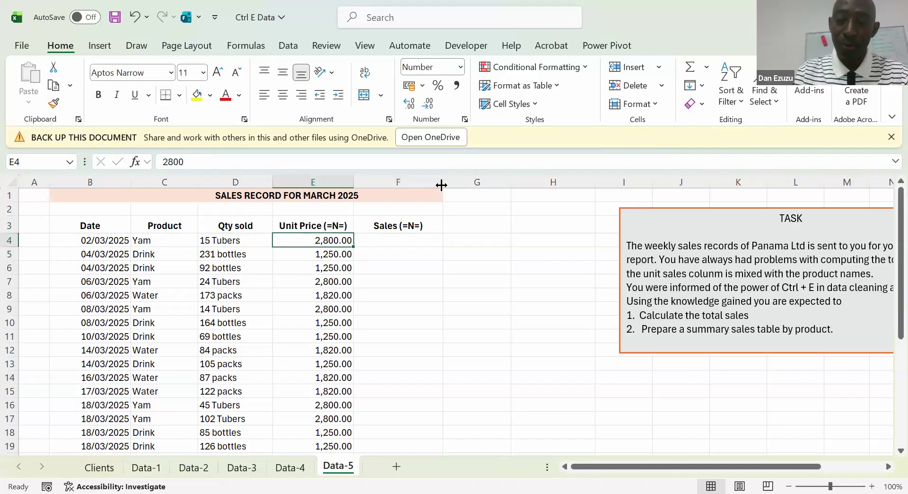
# Try to calculate the first sale in F4 with the formula =E4*D4, and clear the cell
pyautogui.press('Right')
pyautogui.write('=')
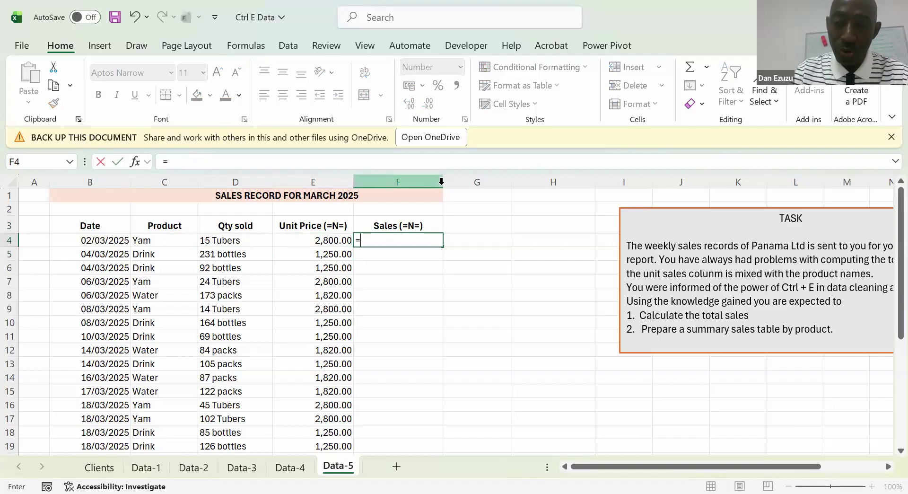
pyautogui.press('Left')
pyautogui.write('*')
pyautogui.press('Left')
pyautogui.press('Left')
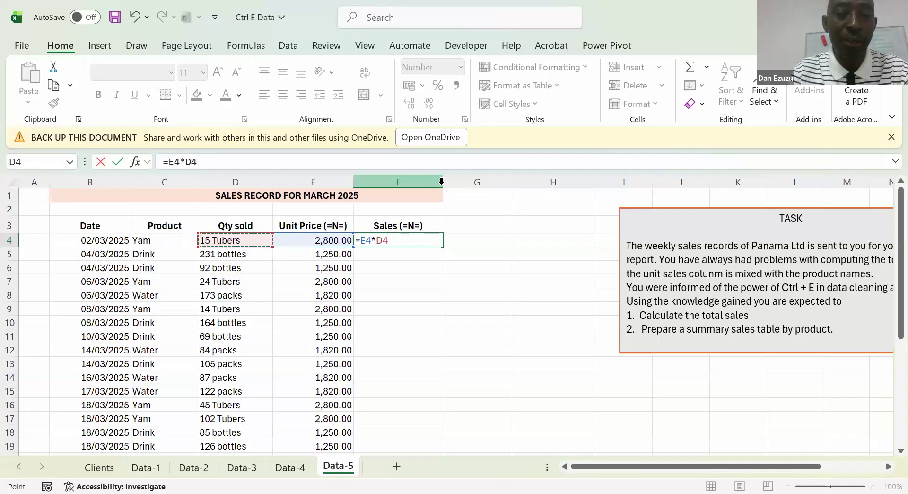
pyautogui.press('Return')
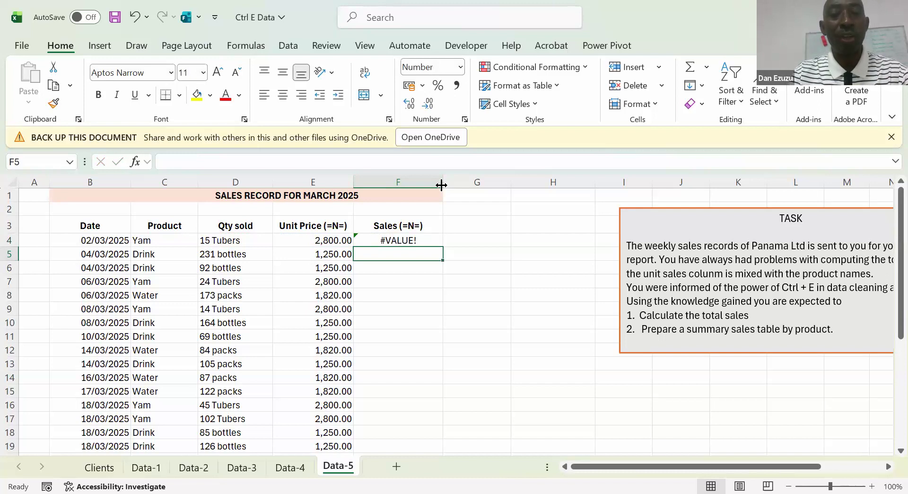
pyautogui.press('Up')
pyautogui.press('Delete')
# Compare the Qty sold column with the unit price and sales cells in row 4
pyautogui.press('Left')
pyautogui.press('Left')
pyautogui.press('Right')
pyautogui.press('Left')
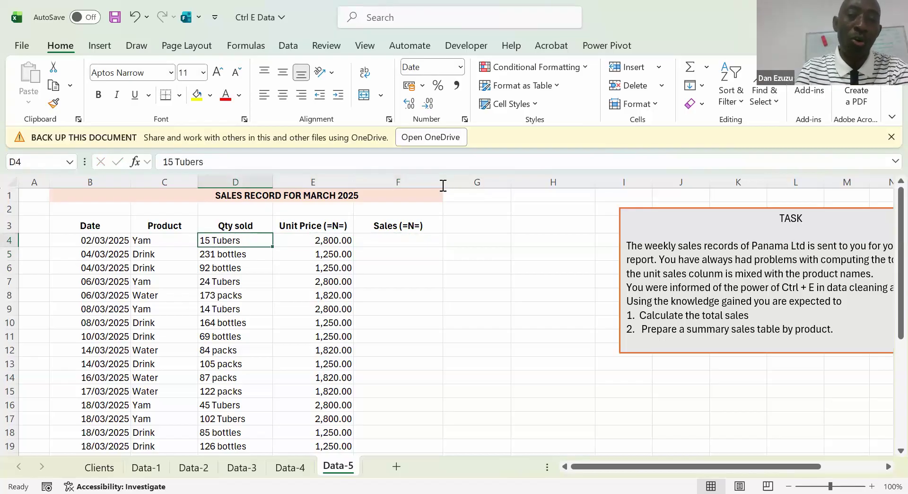
pyautogui.click(263, 181)
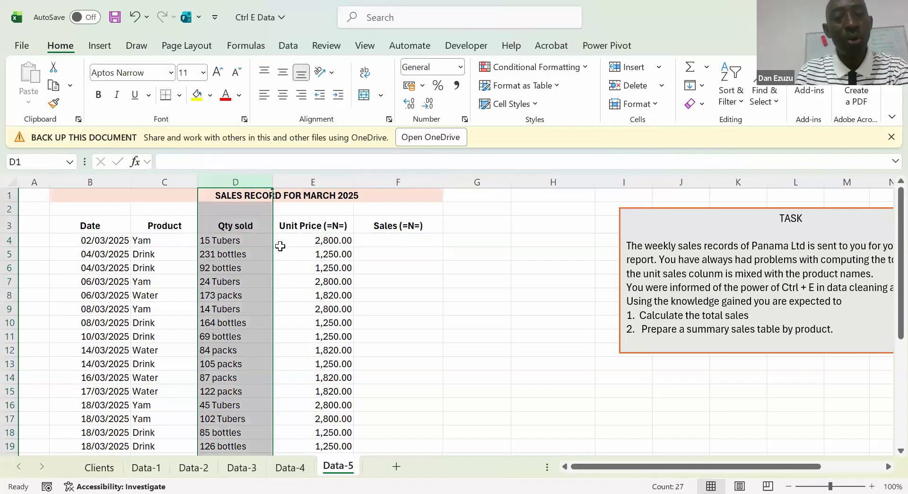
pyautogui.click(303, 243)
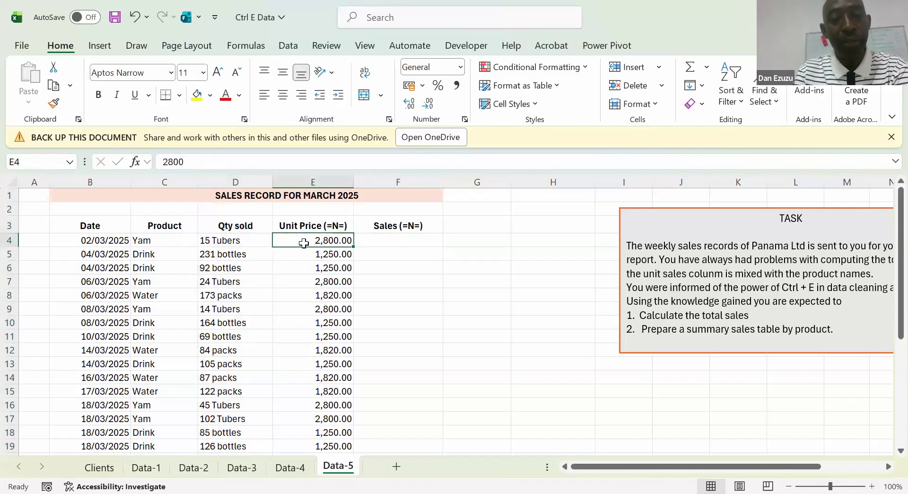
pyautogui.click(382, 239)
pyautogui.click(404, 279)
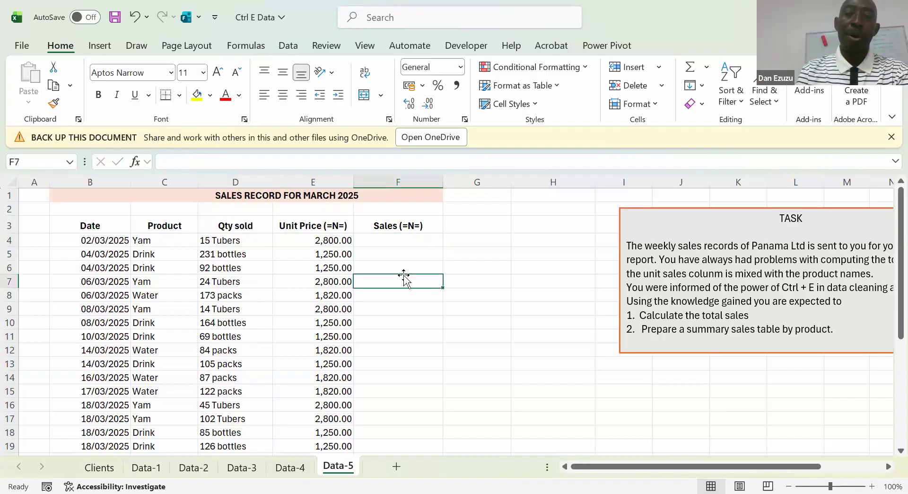
pyautogui.click(413, 241)
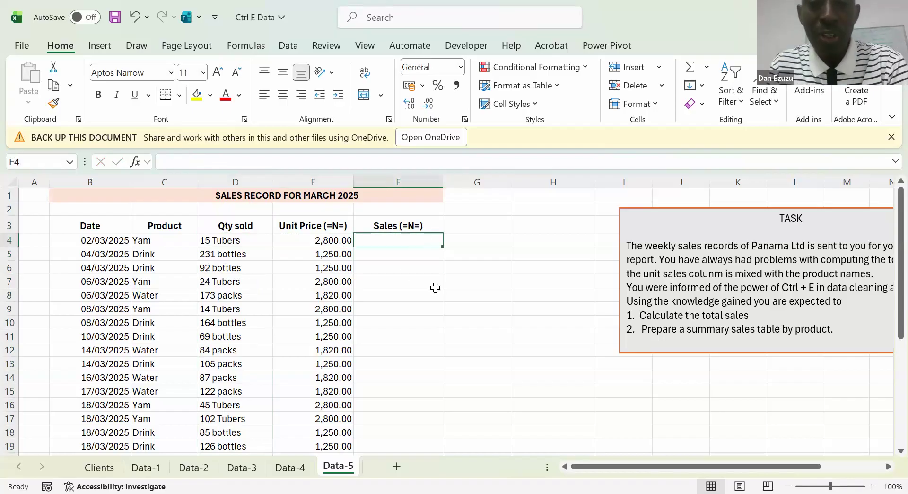
pyautogui.press('Left')
pyautogui.press('Left')
pyautogui.press('Left')
pyautogui.press('Right')
pyautogui.press('Right')
pyautogui.press('Right')
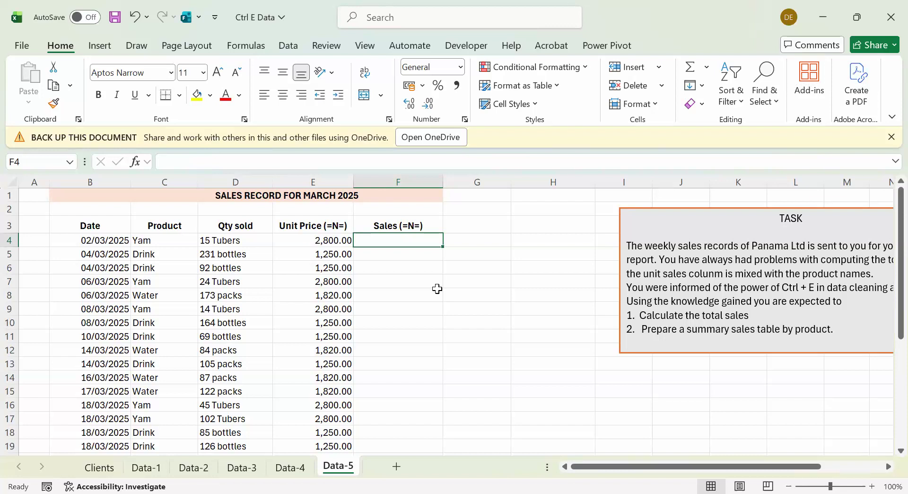
pyautogui.press('Left')
pyautogui.press('Left')
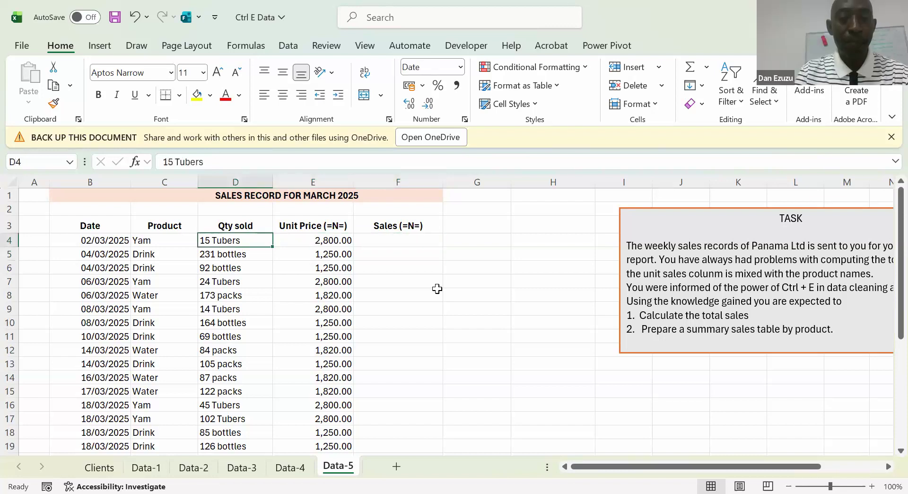
pyautogui.press('Right')
pyautogui.press('Right')
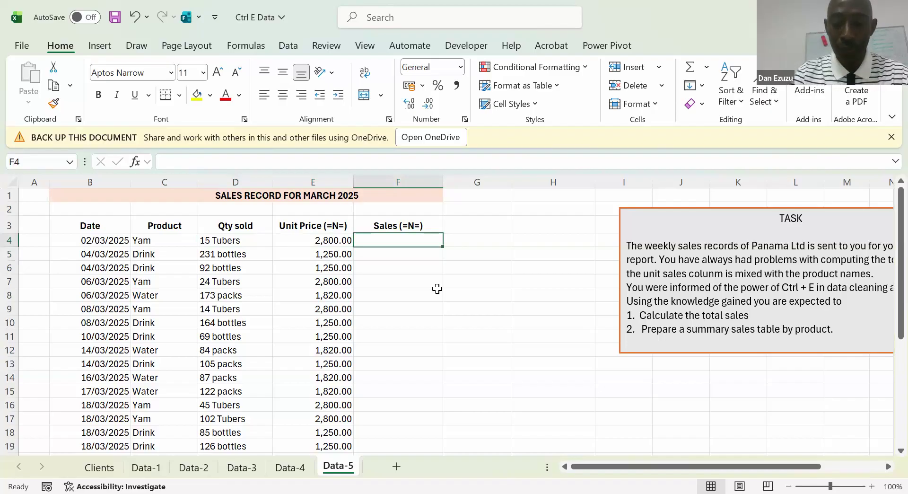
pyautogui.write('=')
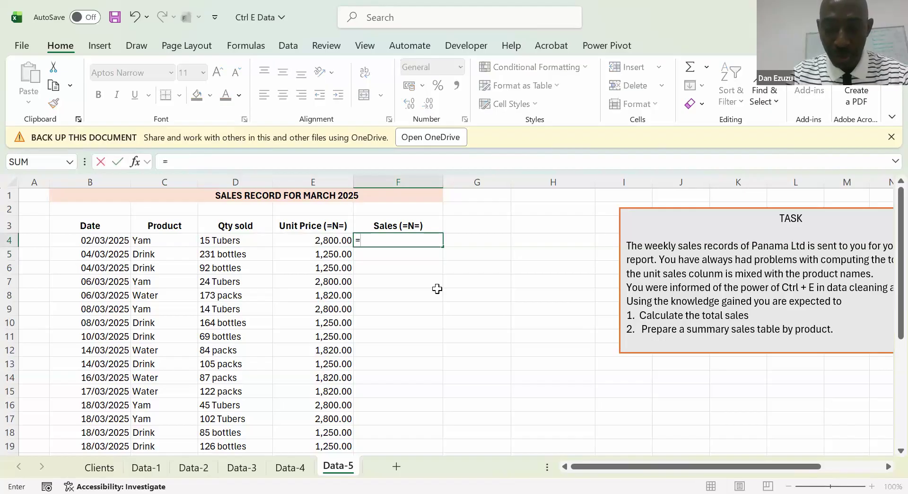
pyautogui.write('LEN(')
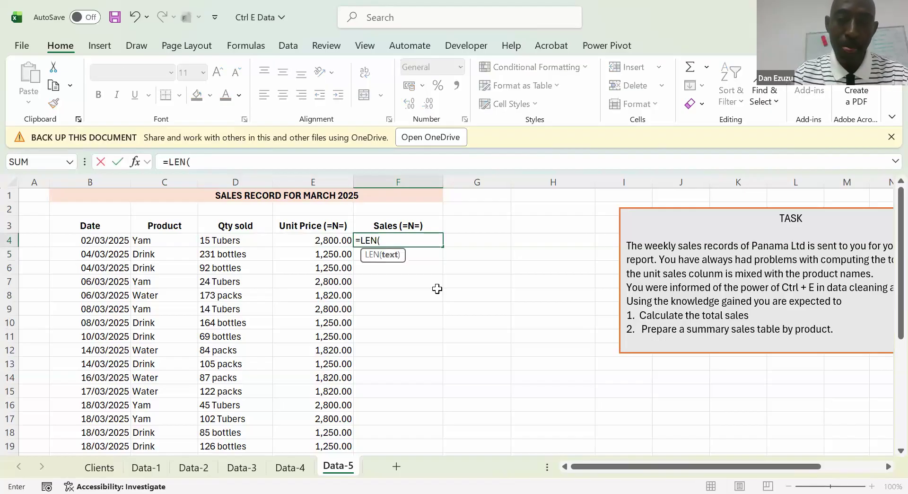
pyautogui.press('Left')
pyautogui.press('Left')
pyautogui.write(',2')
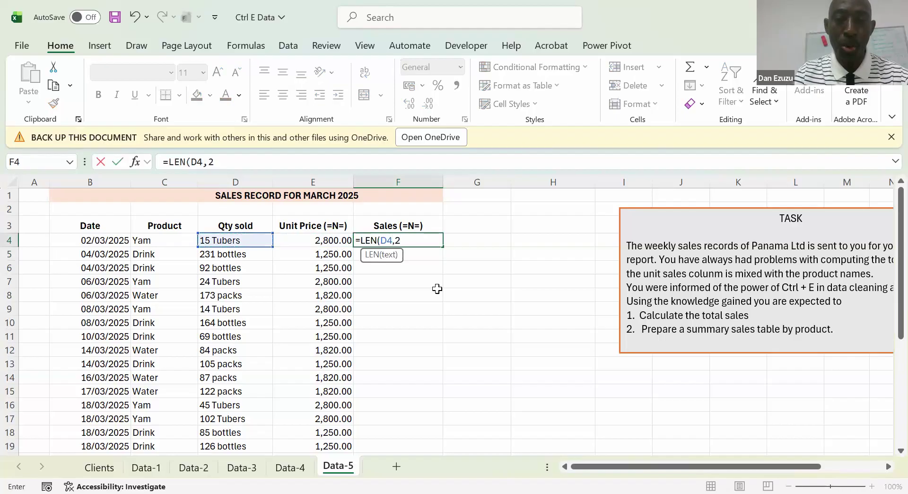
pyautogui.press('Return')
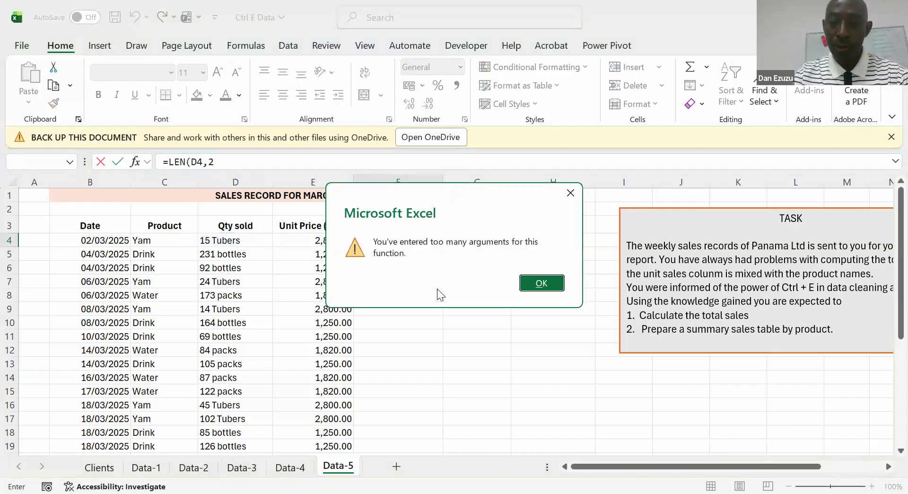
pyautogui.press('Return')
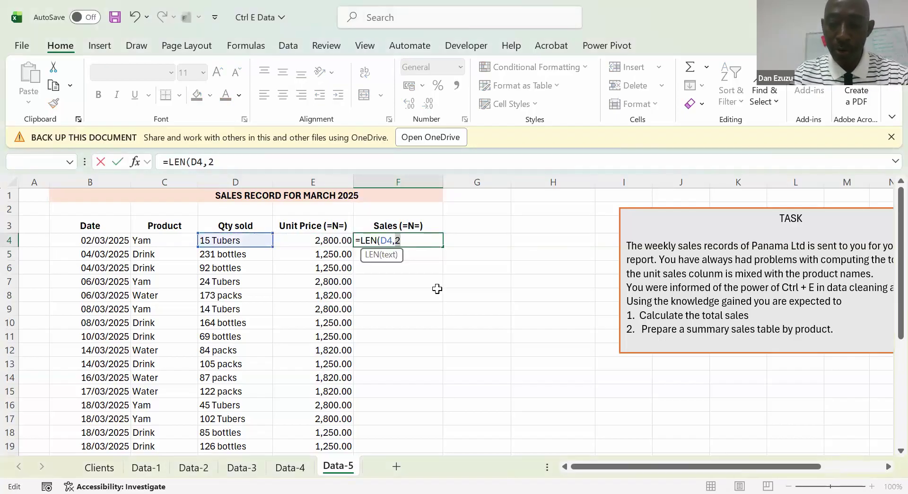
pyautogui.press('Escape')
# Extract the first two characters of the Qty sold entry into F4 with the formula =LEFT(D4,2)
pyautogui.write('=')
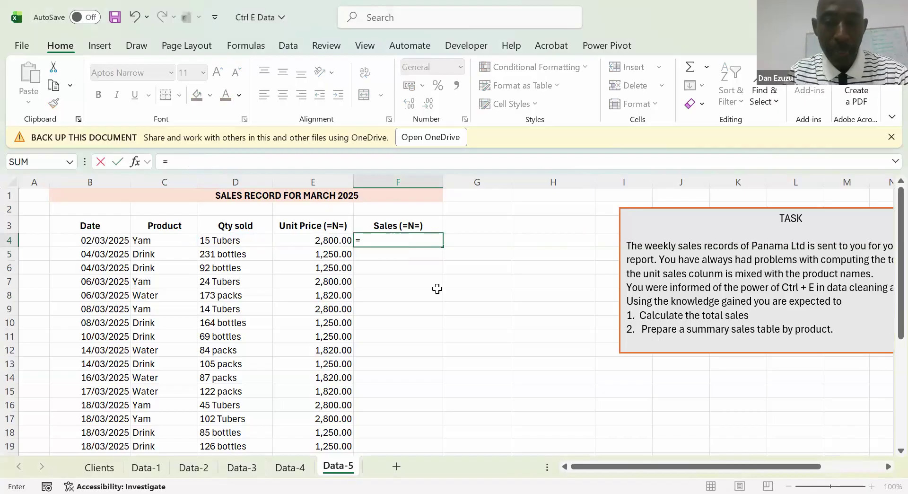
pyautogui.write('LEN')
pyautogui.press('BackSpace')
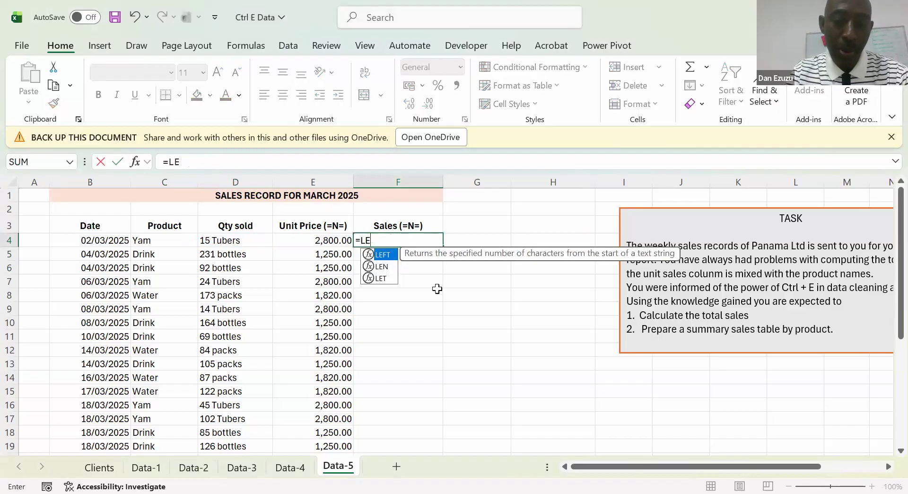
pyautogui.press('Tab')
pyautogui.press('Left')
pyautogui.press('Left')
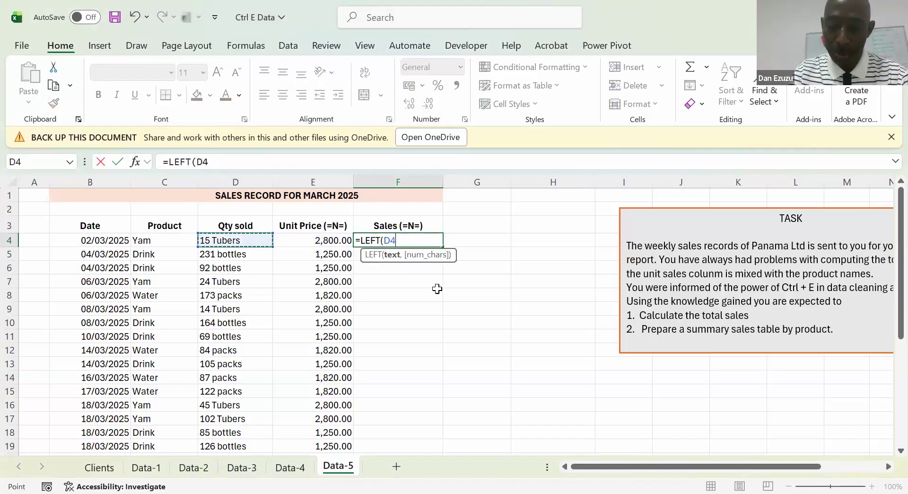
pyautogui.write(',2')
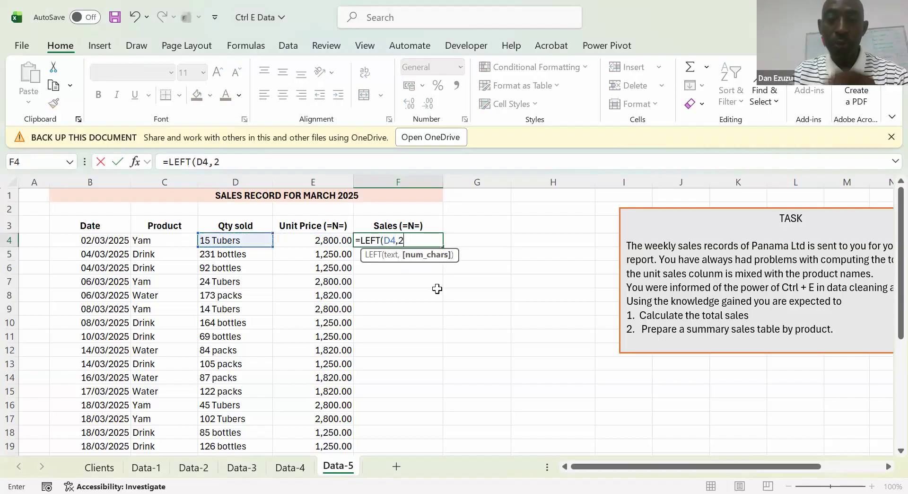
pyautogui.press('Return')
# Show the formula of F4 as text above the Sales heading by entering =FORMULATEXT(F4) in F2
pyautogui.press('Up')
pyautogui.press('Up')
pyautogui.press('Up')
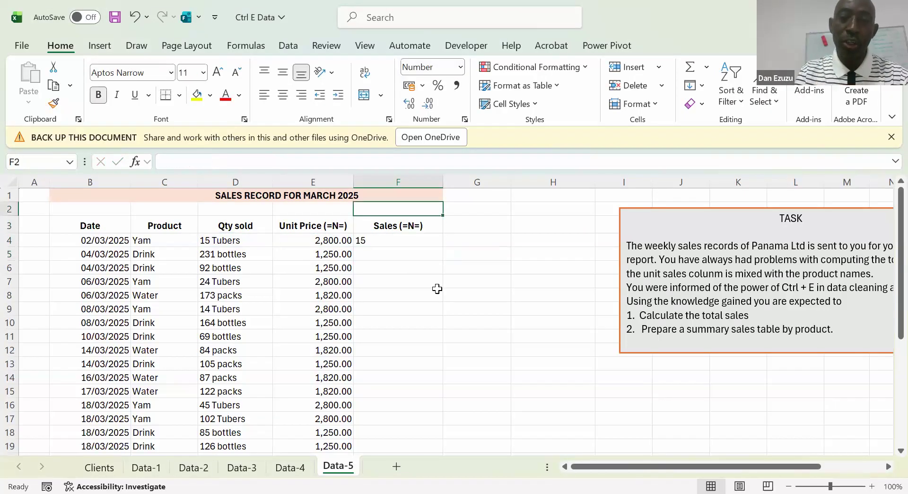
pyautogui.write('=')
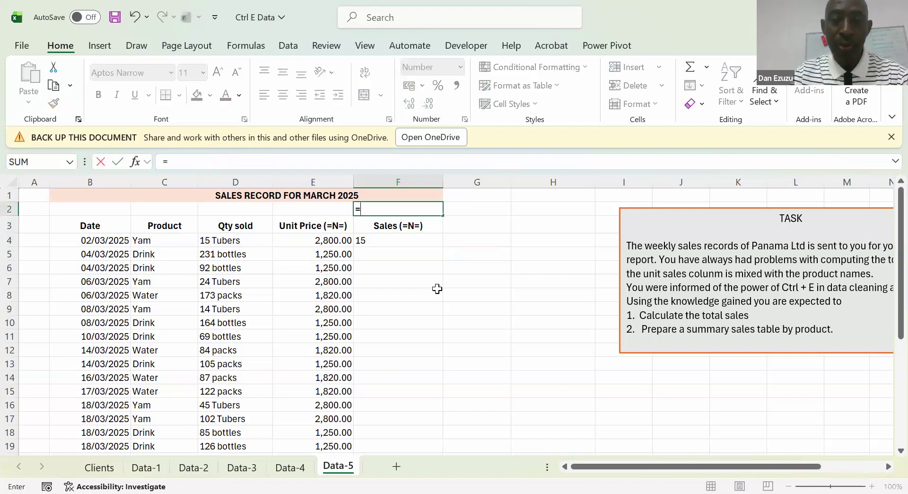
pyautogui.write('FORMULATEXT(F4)')
pyautogui.hotkey('ctrl', 'Return')
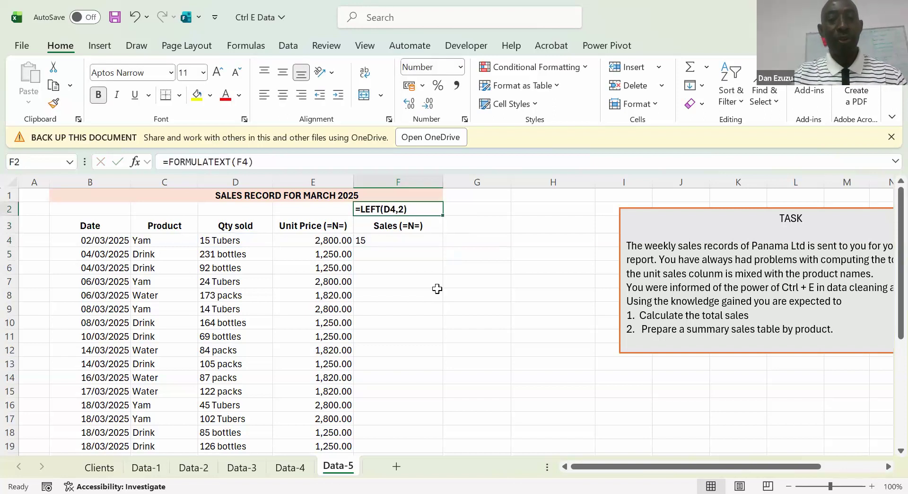
pyautogui.press('Down')
pyautogui.press('Down')
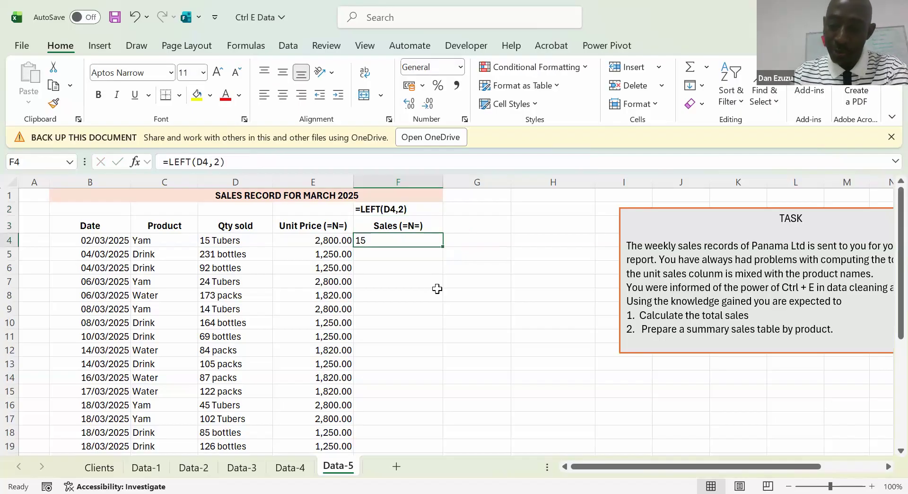
# Copy the two-character LEFT formula from F4 down to F5
pyautogui.press('Left')
pyautogui.press('Left')
pyautogui.press('Down')
pyautogui.press('Right')
pyautogui.press('Right')
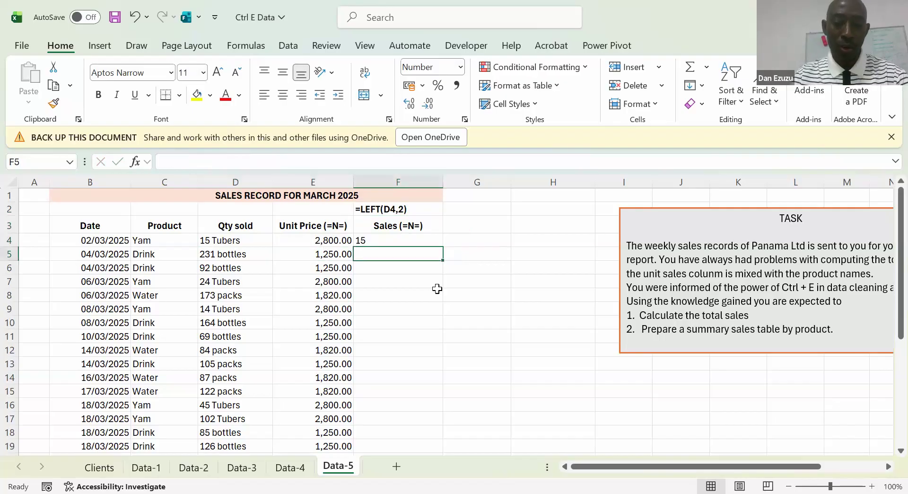
pyautogui.hotkey('ctrl', 'd')
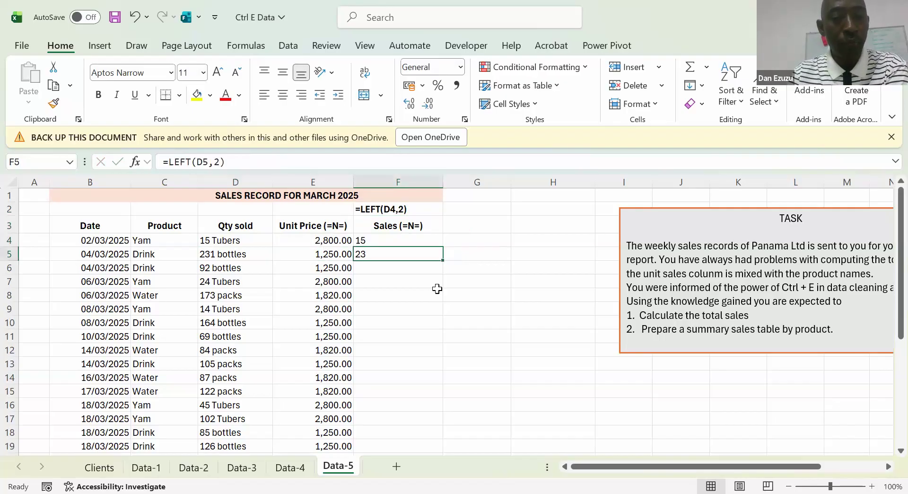
# Extend the F4 formula to =LEFT(D4,2)*E4 and format the cell as a number with two decimals and thousands separators
pyautogui.press('Up')
pyautogui.click(238, 162)
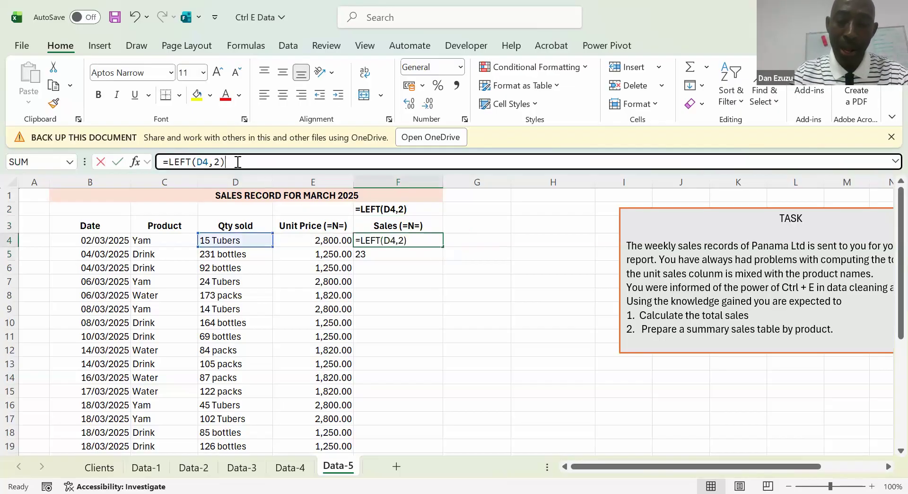
pyautogui.write('*')
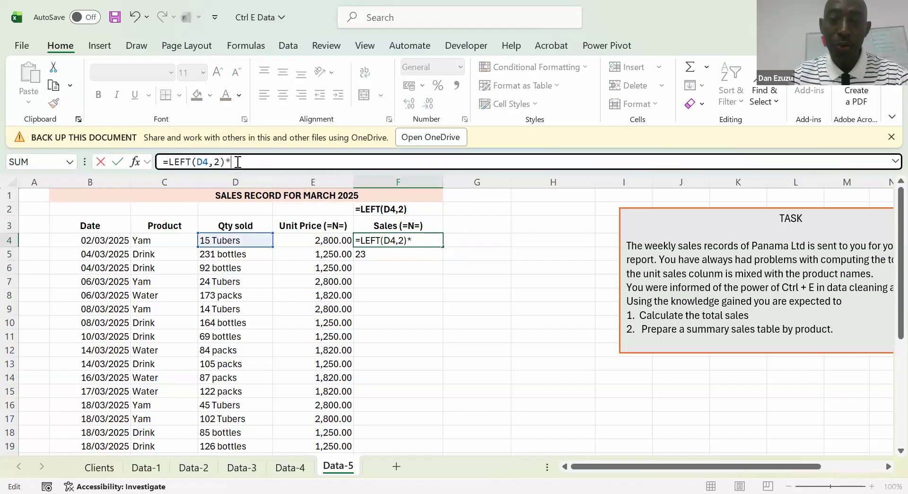
pyautogui.click(315, 238)
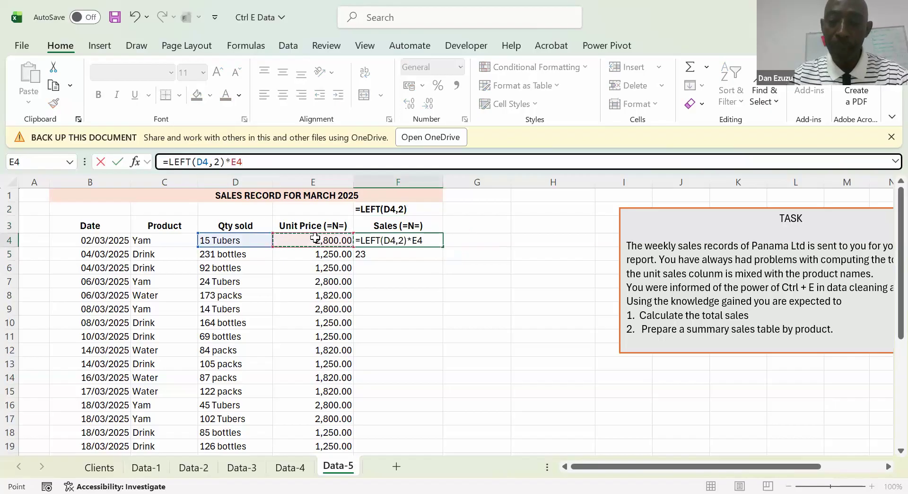
pyautogui.press('Return')
pyautogui.press('Up')
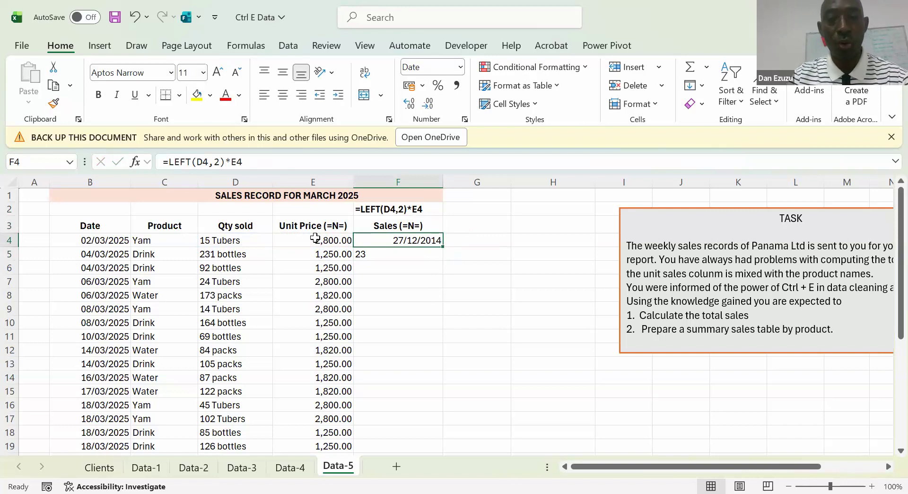
pyautogui.hotkey('ctrl', 'shift', '1')
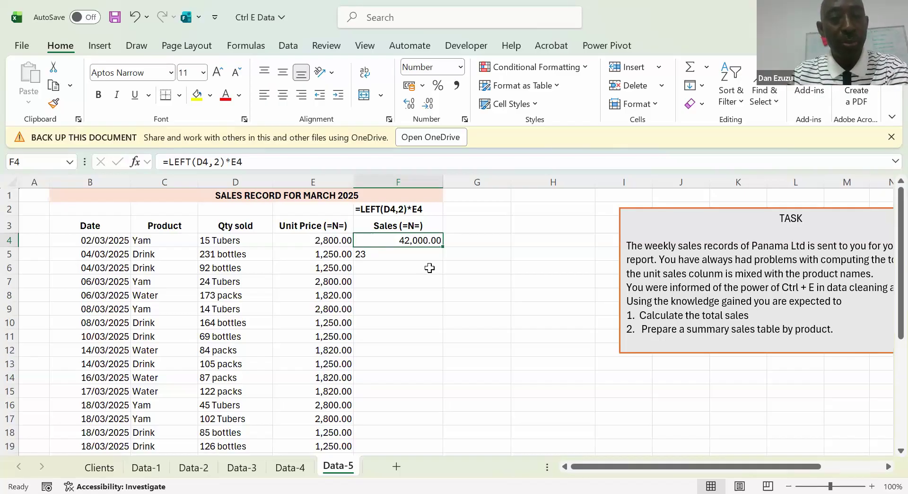
# Check the first sale by calculating =15*2800 in G4, and clear that cell
pyautogui.click(495, 241)
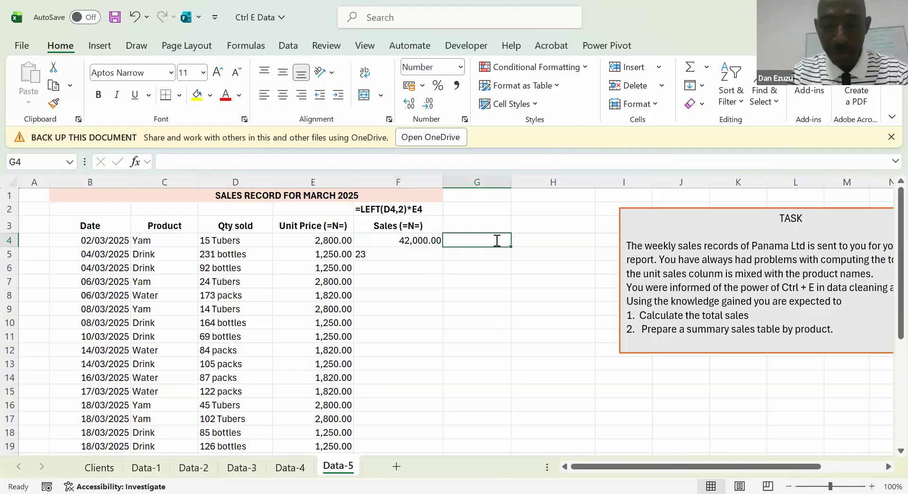
pyautogui.write('=15')
pyautogui.write('*2')
pyautogui.write('8')
pyautogui.press('BackSpace')
pyautogui.write('800')
pyautogui.press('Return')
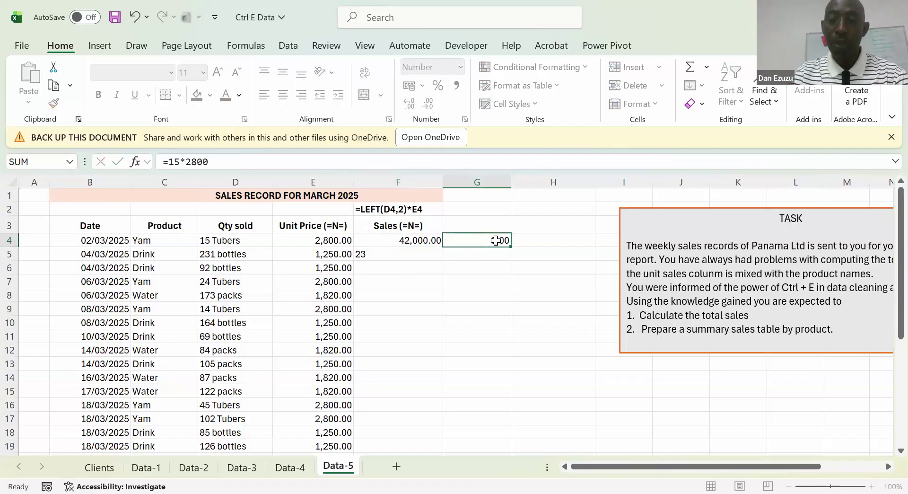
pyautogui.click(495, 240)
pyautogui.press('Delete')
# Compare the formula text in F2 with the quantity, unit price and sales cells in row 4
pyautogui.press('Up')
pyautogui.press('Up')
pyautogui.press('Left')
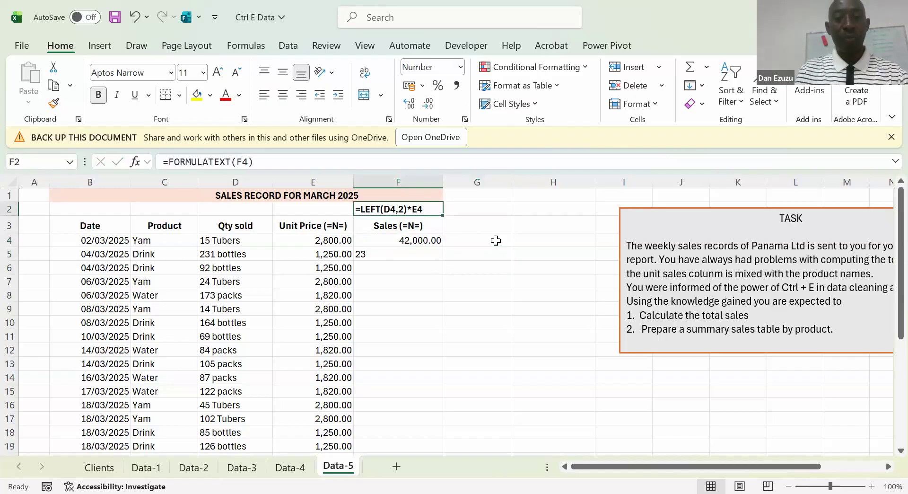
pyautogui.press('Down')
pyautogui.press('Down')
pyautogui.press('Left')
pyautogui.press('Left')
pyautogui.press('Right')
pyautogui.press('Right')
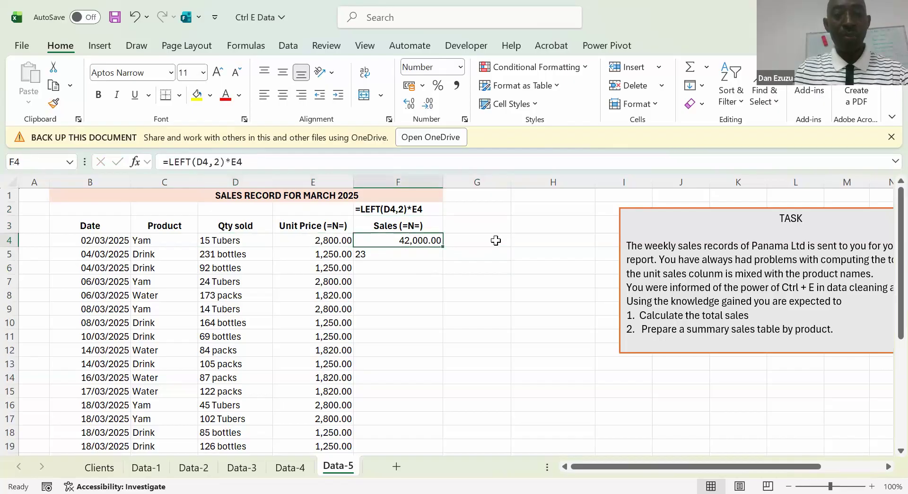
# Multiply the extracted quantity in F5 by its unit price with the formula =LEFT(D5,2)*E5
pyautogui.press('Down')
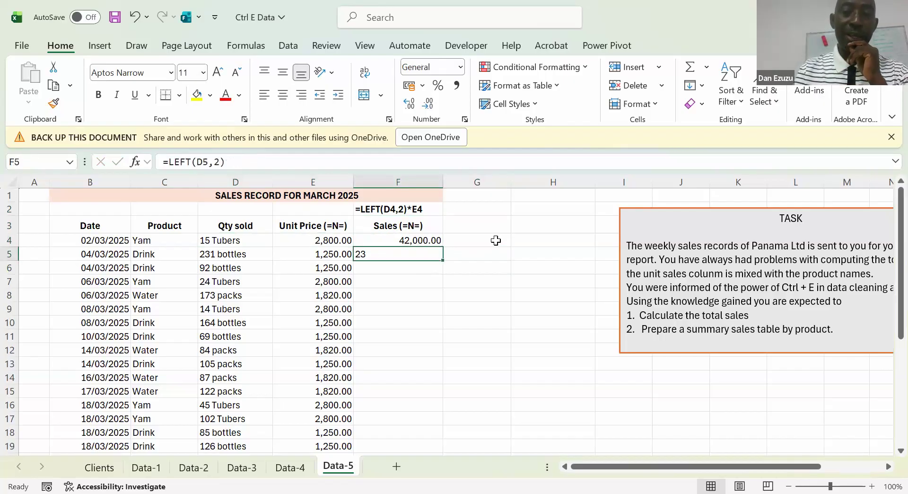
pyautogui.click(247, 162)
pyautogui.write('*')
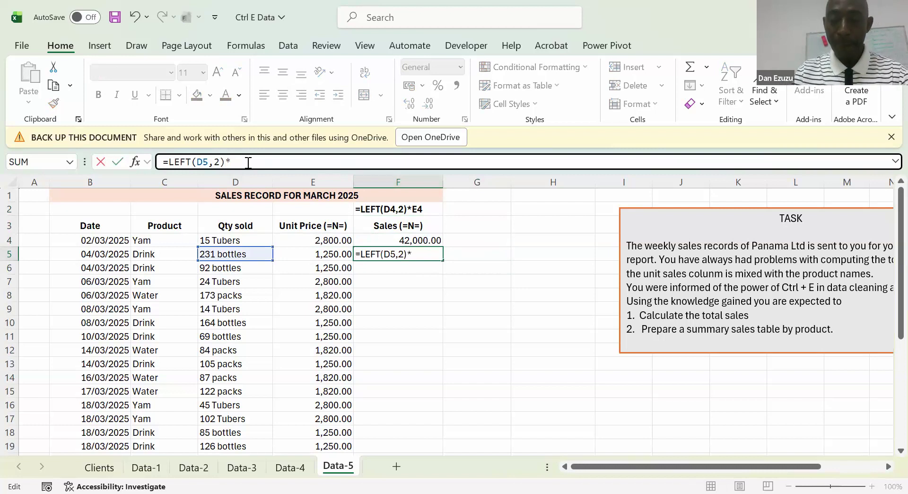
pyautogui.click(317, 254)
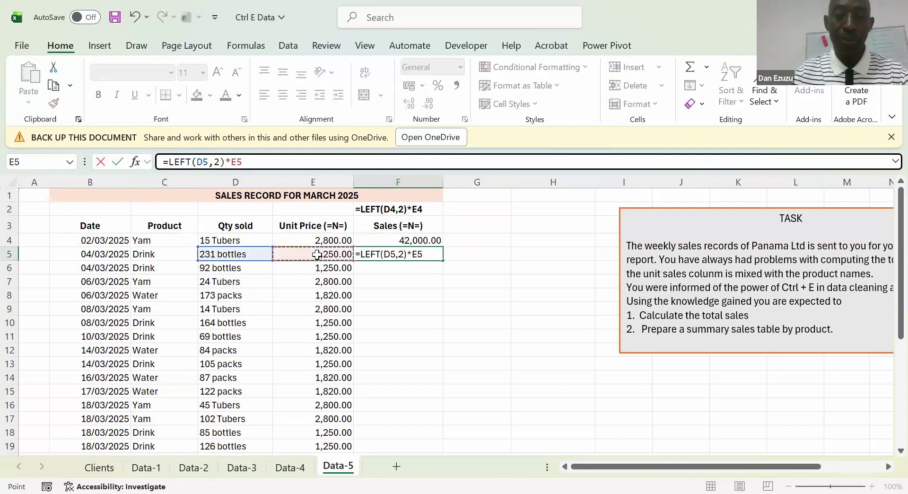
pyautogui.press('Return')
pyautogui.press('Up')
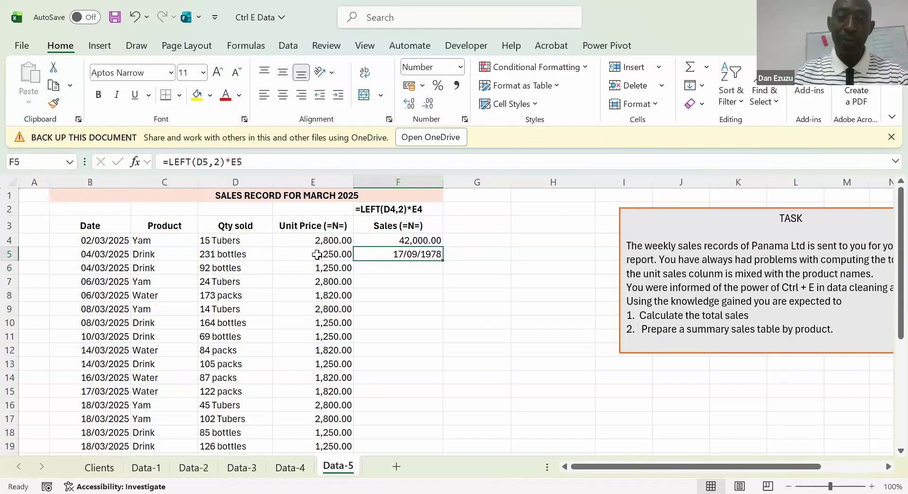
# Format the Sales column from F5 downward as numbers with two decimals and thousands separators, and clear the formula in F5
pyautogui.hotkey('shift', 'Down')
pyautogui.hotkey('ctrl', 'shift', 'Down')
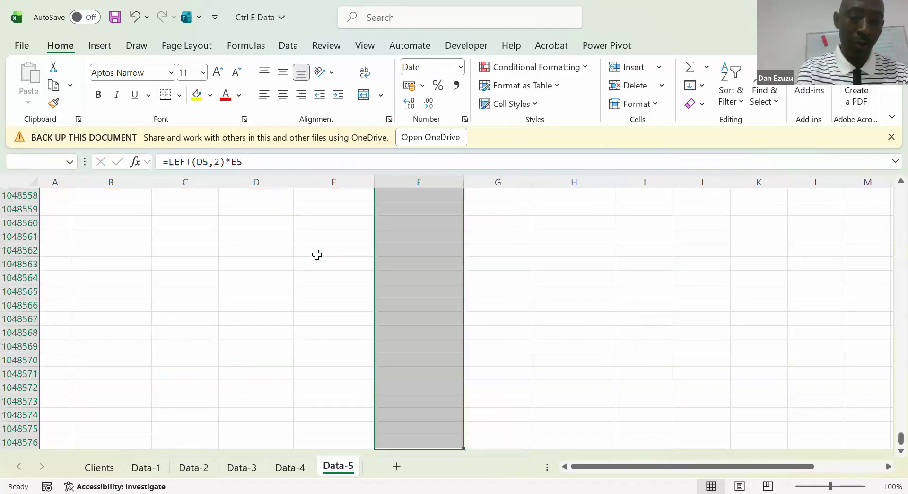
pyautogui.hotkey('ctrl', 'shift', '1')
pyautogui.press('Up')
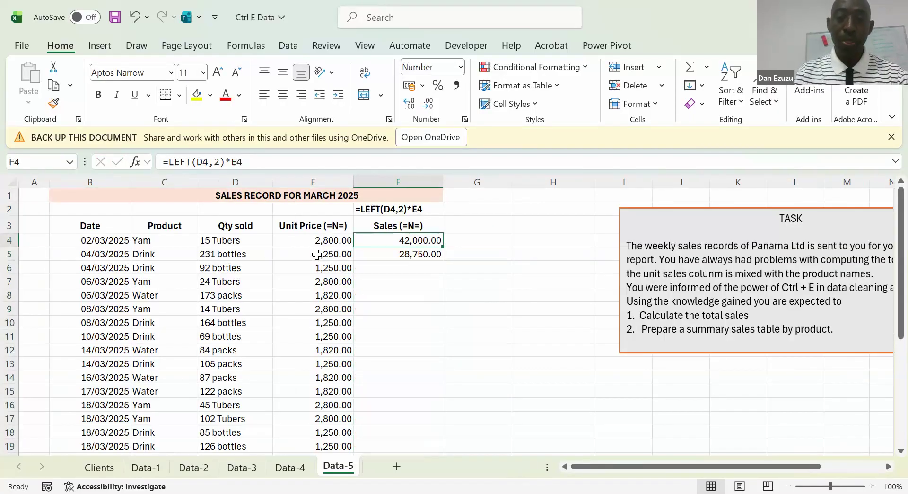
pyautogui.press('Down')
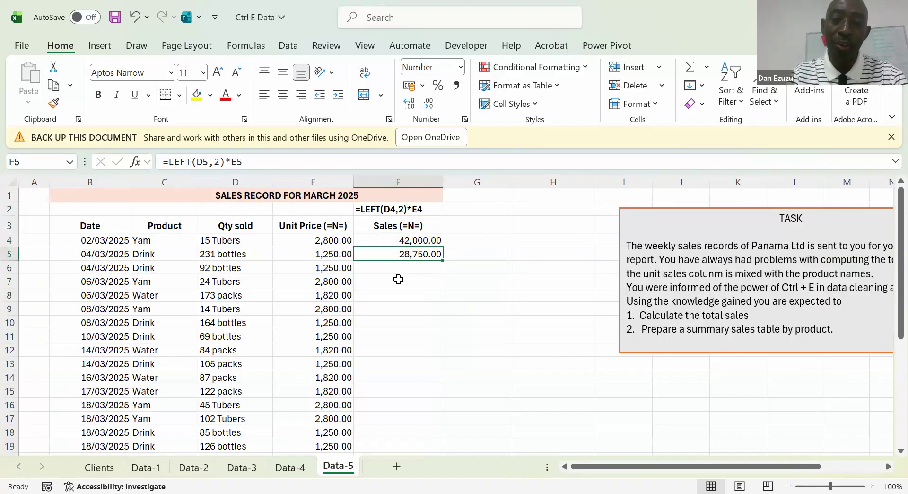
pyautogui.press('Delete')
pyautogui.press('Up')
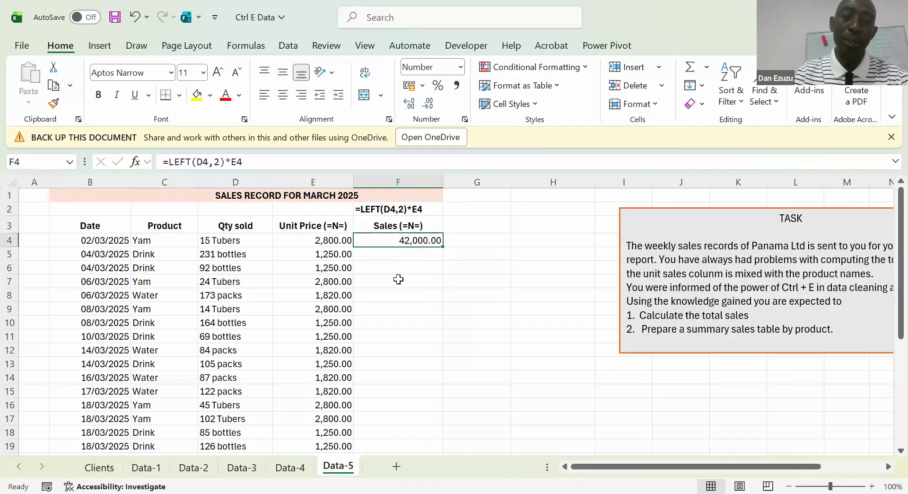
# Strip the fixed character count and the multiplication by E4 from the F4 formula, leaving =LEFT(D4, in the cell
pyautogui.click(260, 161)
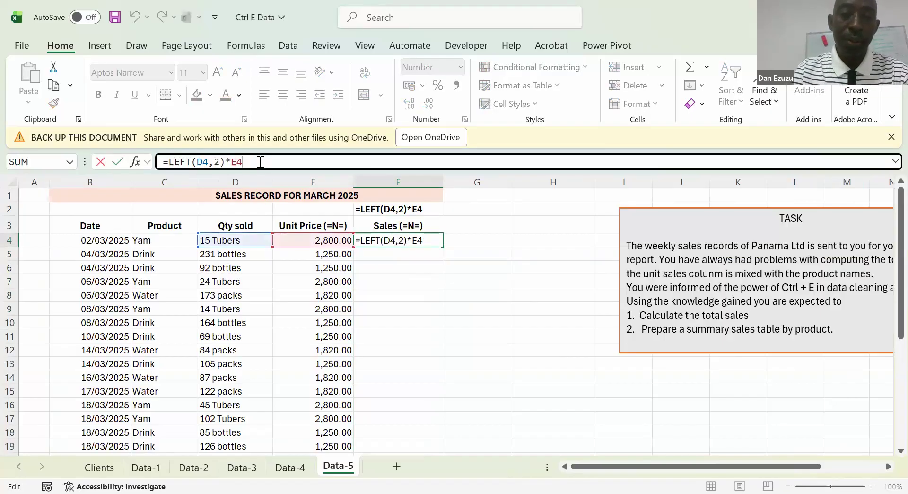
pyautogui.press('BackSpace')
pyautogui.press('BackSpace')
pyautogui.press('BackSpace')
pyautogui.press('BackSpace')
pyautogui.press('BackSpace')
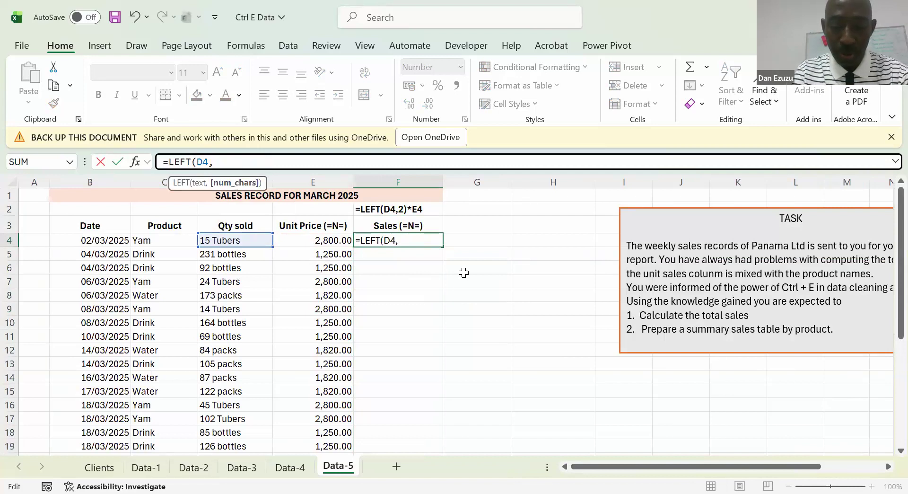
# Complete the F4 formula as =LEFT(D4,FIND(" ",D4)) to extract the quantity before the space, and copy it to F5
pyautogui.write('DIN')
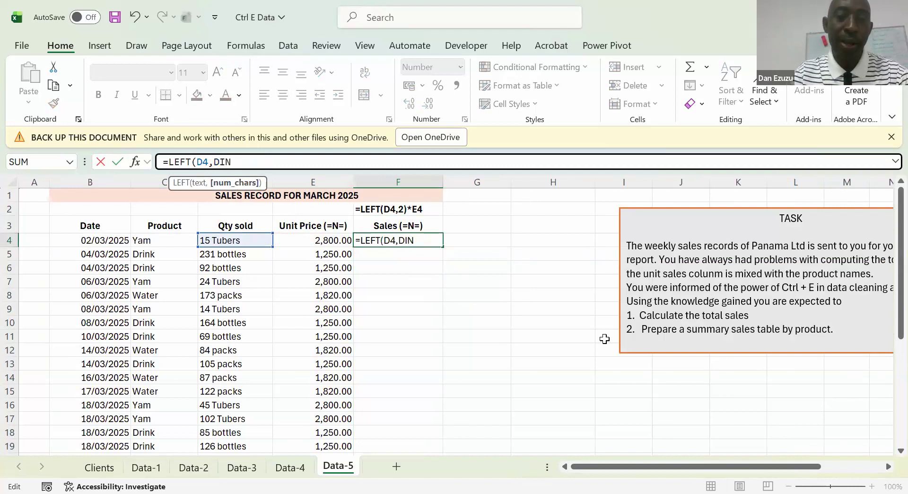
pyautogui.press('BackSpace')
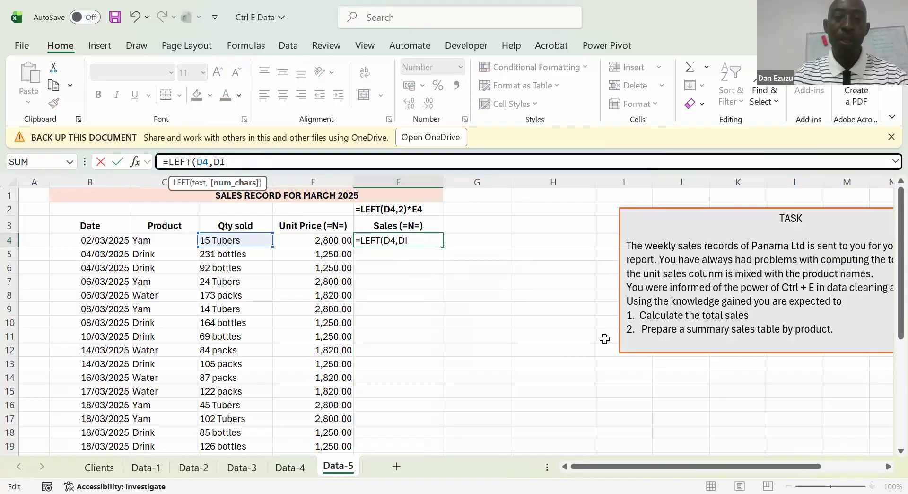
pyautogui.press('BackSpace')
pyautogui.press('BackSpace')
pyautogui.write('FIND(')
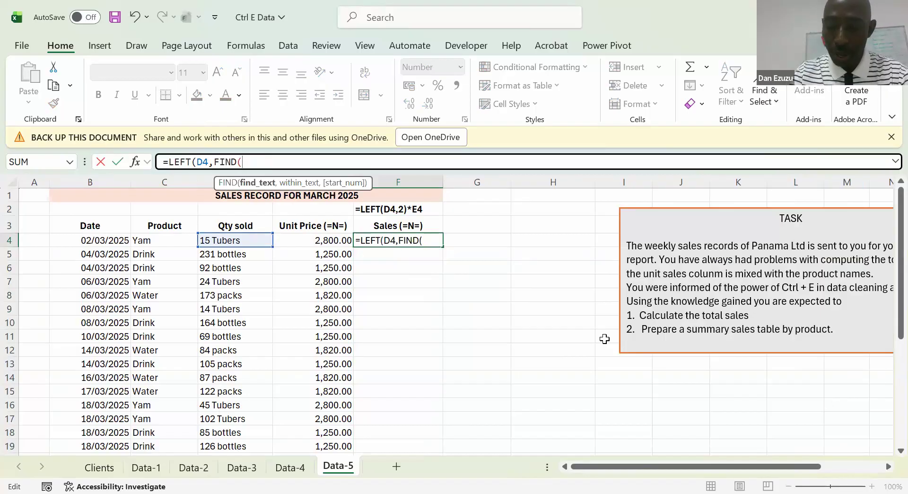
pyautogui.write('""')
pyautogui.write(' "')
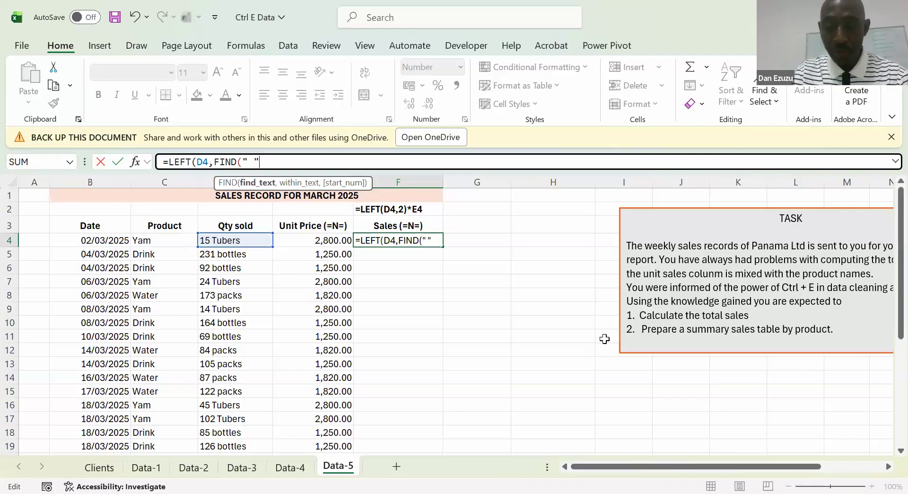
pyautogui.write(',')
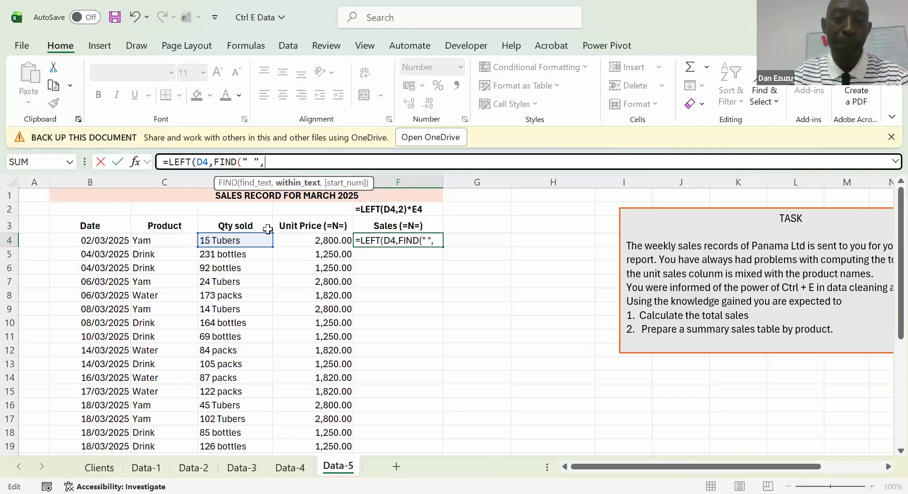
pyautogui.click(295, 237)
pyautogui.press('Left')
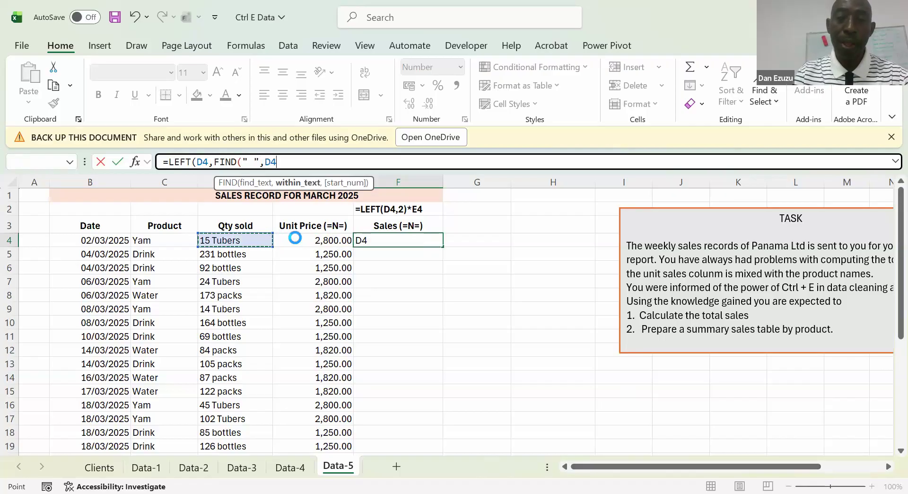
pyautogui.press('Return')
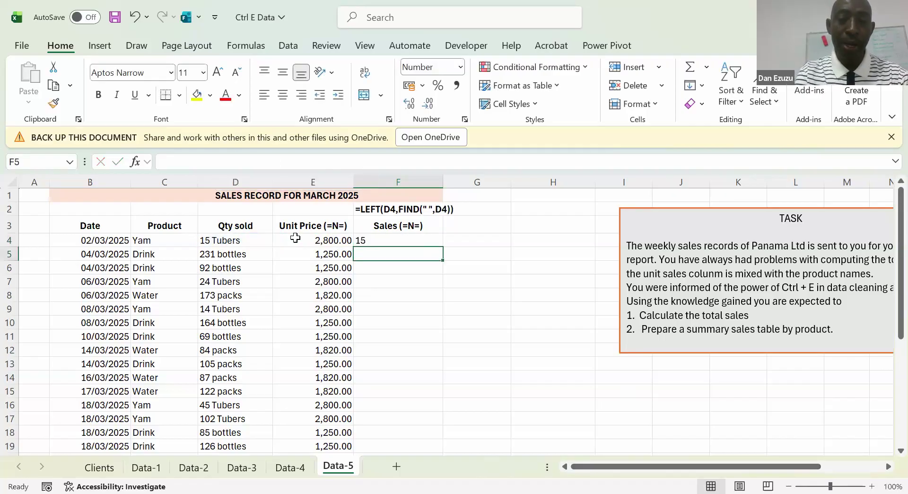
pyautogui.hotkey('ctrl', 'd')
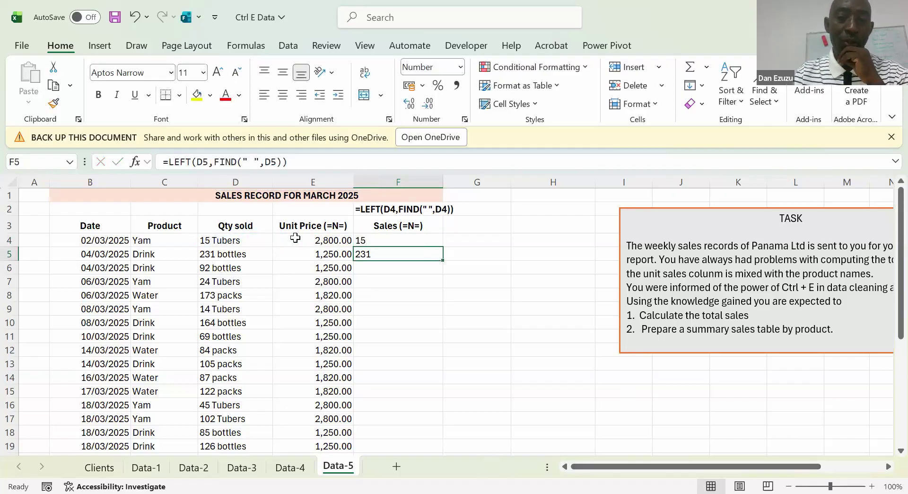
# Multiply the extracted quantity in F4 by its unit price with =LEFT(D4,FIND(" ",D4))*E4, and copy the formula to F5
pyautogui.press('Up')
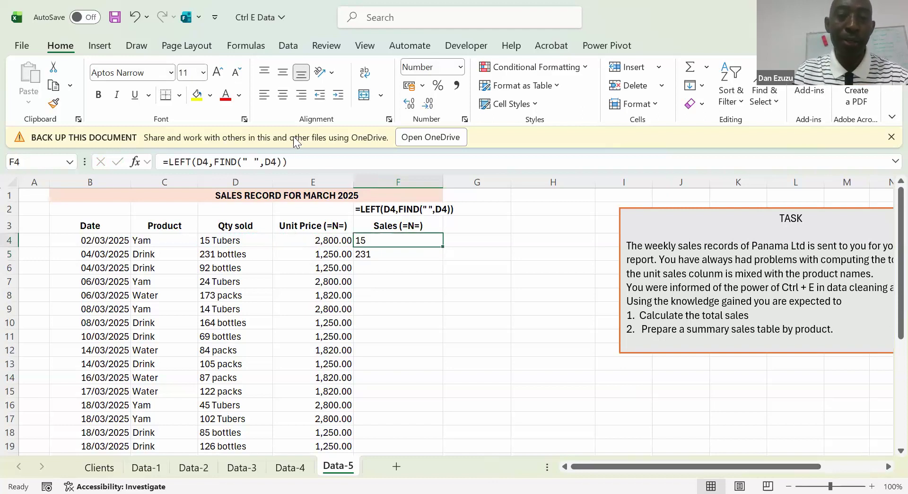
pyautogui.click(295, 161)
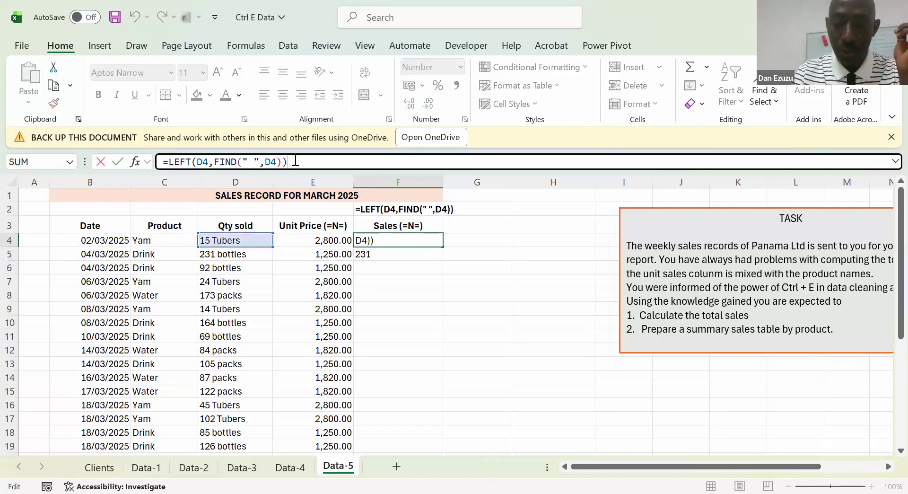
pyautogui.write('*')
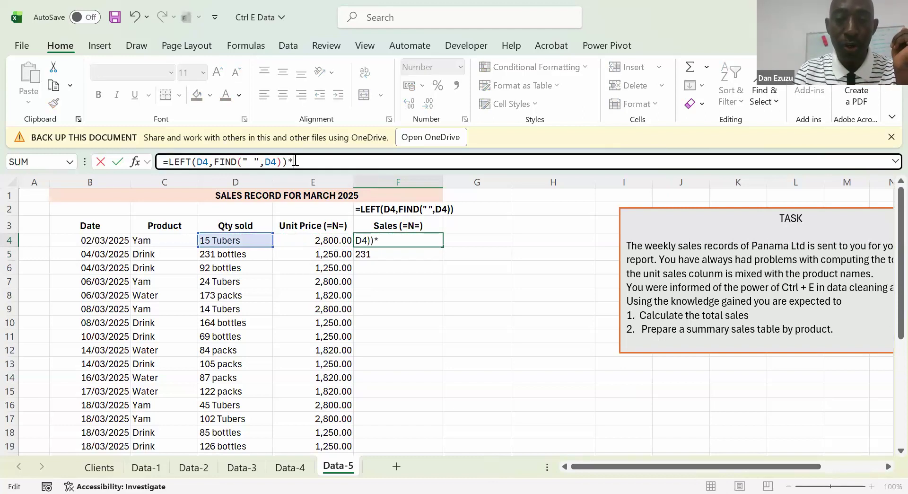
pyautogui.click(305, 240)
pyautogui.press('Return')
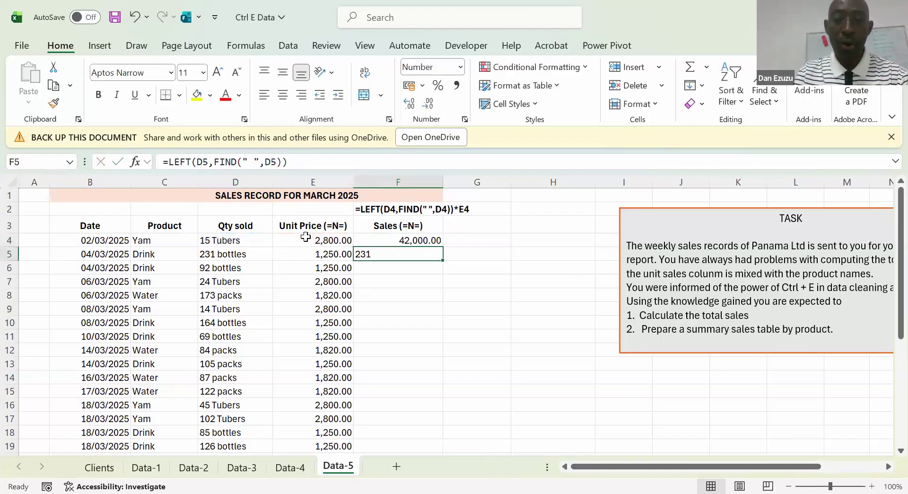
pyautogui.hotkey('ctrl', 'd')
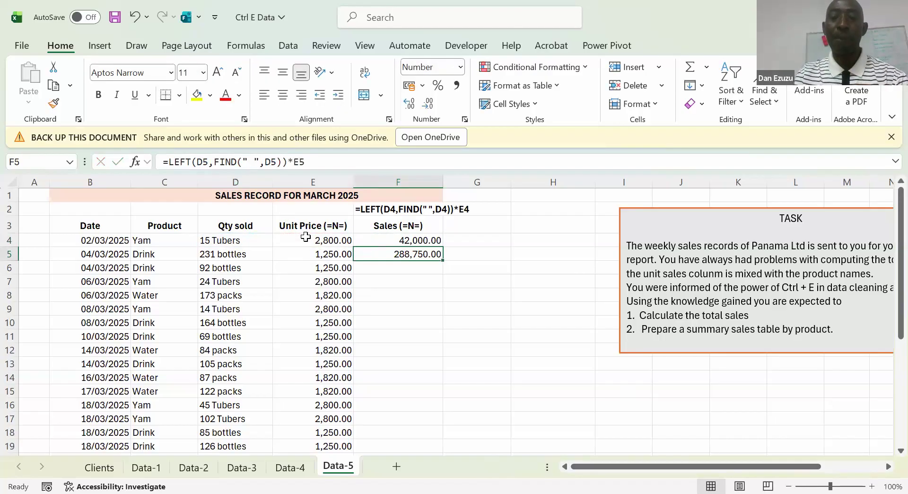
# Fill the sales formula from F5 down through F12
pyautogui.hotkey('shift', 'Down')
pyautogui.hotkey('shift', 'Down')
pyautogui.hotkey('shift', 'Down')
pyautogui.hotkey('shift', 'Down')
pyautogui.hotkey('shift', 'Down')
pyautogui.hotkey('shift', 'Down')
pyautogui.hotkey('shift', 'Down')
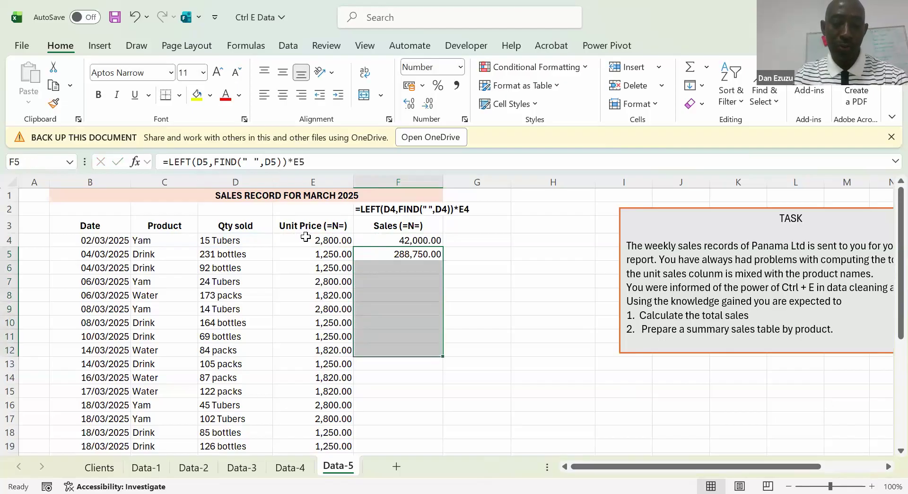
pyautogui.hotkey('ctrl', 'd')
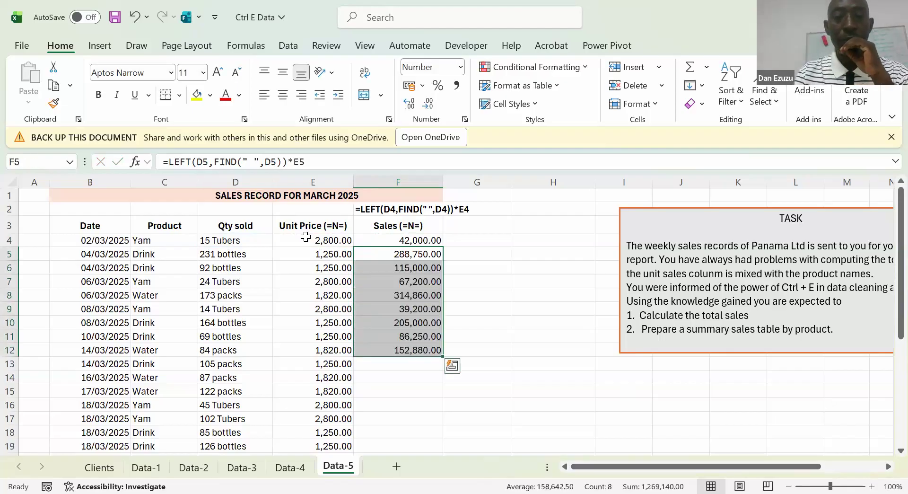
# Clear the sales formulas from F4 through F12
pyautogui.press('Up')
pyautogui.press('Up')
pyautogui.press('Up')
pyautogui.press('Down')
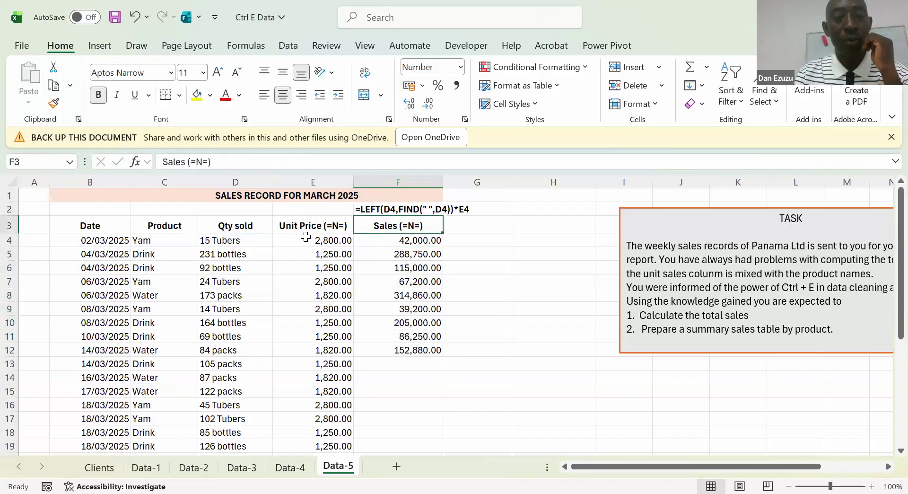
pyautogui.press('Down')
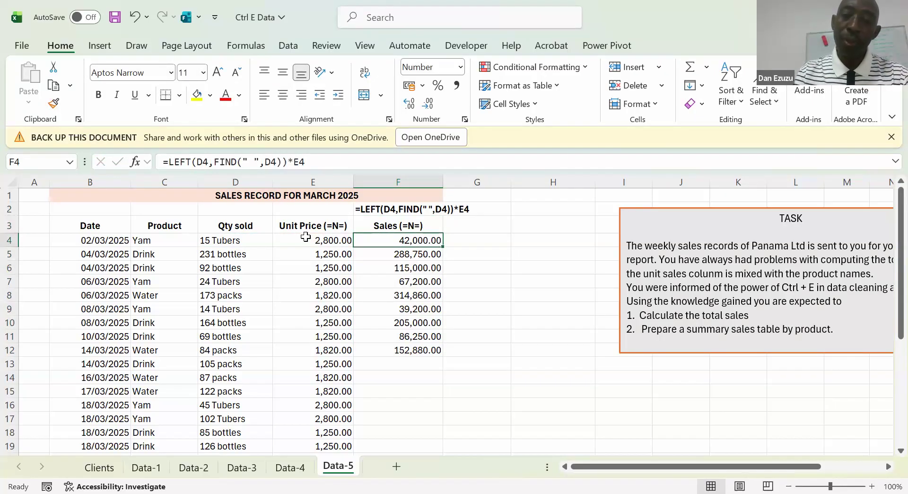
pyautogui.hotkey('ctrl', 'shift', 'Down')
pyautogui.hotkey('ctrl', 'z')
pyautogui.hotkey('ctrl', 'z')
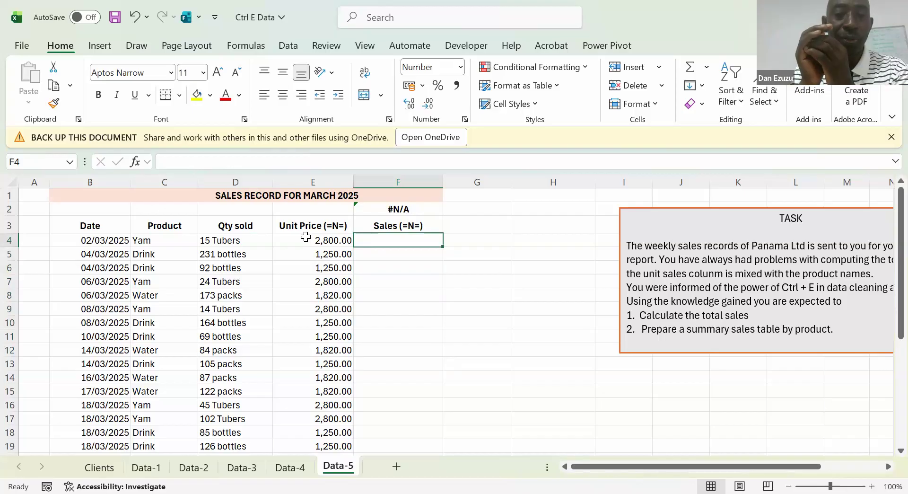
# Extract the quantity from D4 into F4 with the formula =TEXTBEFORE(D4," ")
pyautogui.write('=T')
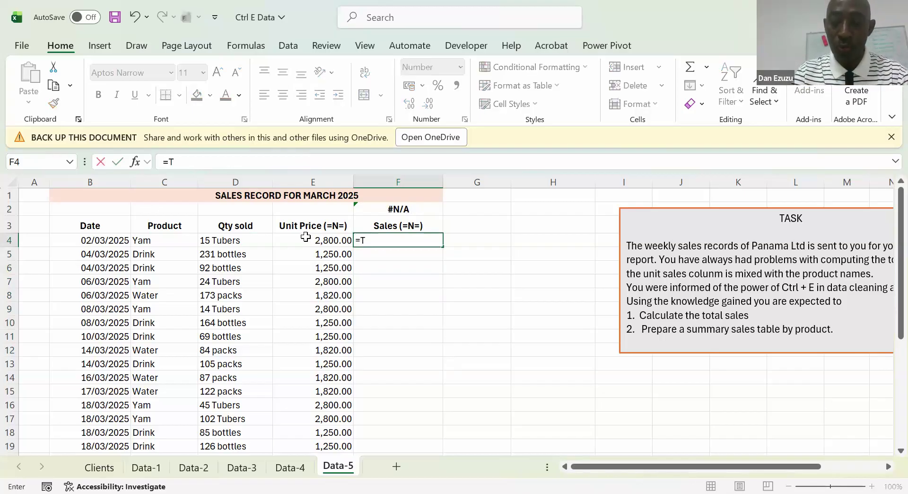
pyautogui.write('EXTBEFORE(')
pyautogui.press('Left')
pyautogui.press('Left')
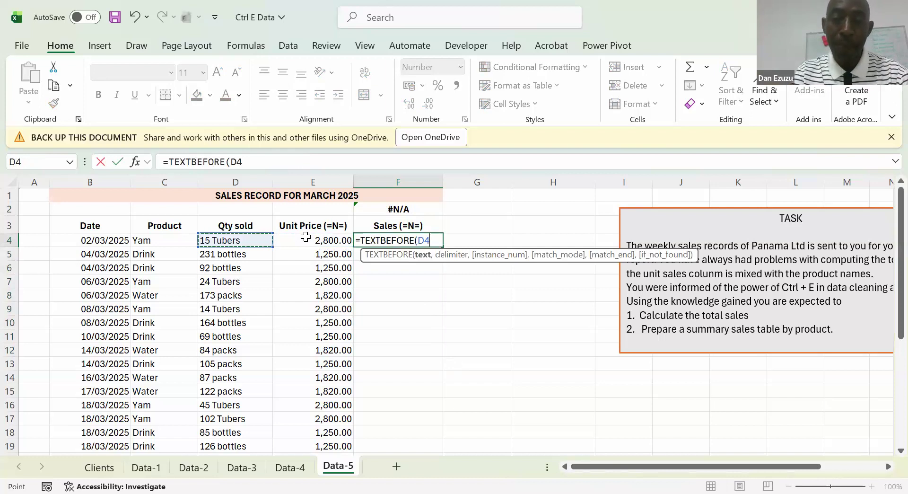
pyautogui.write(',""')
pyautogui.write(' "')
pyautogui.write(')')
pyautogui.hotkey('ctrl', 'Return')
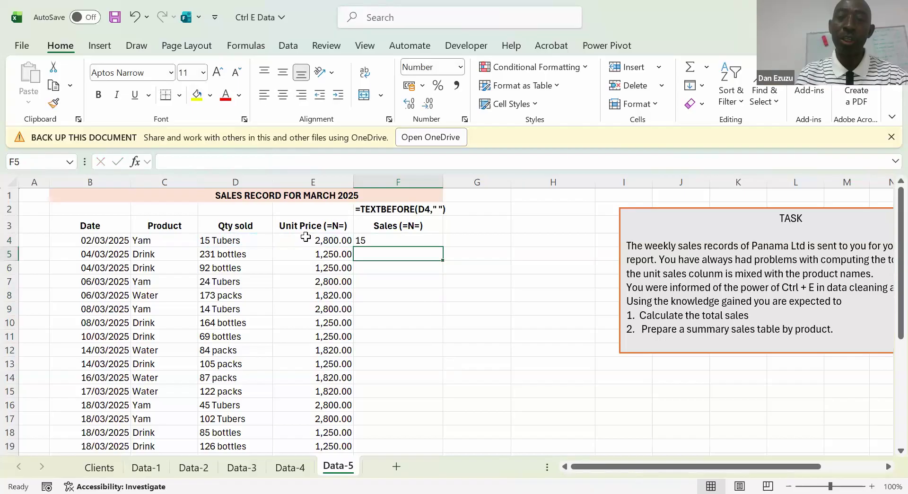
# Fill the TEXTBEFORE formula from F4 down through F9
pyautogui.hotkey('shift', 'Down')
pyautogui.hotkey('shift', 'Down')
pyautogui.hotkey('shift', 'Down')
pyautogui.hotkey('shift', 'Down')
pyautogui.hotkey('shift', 'Down')
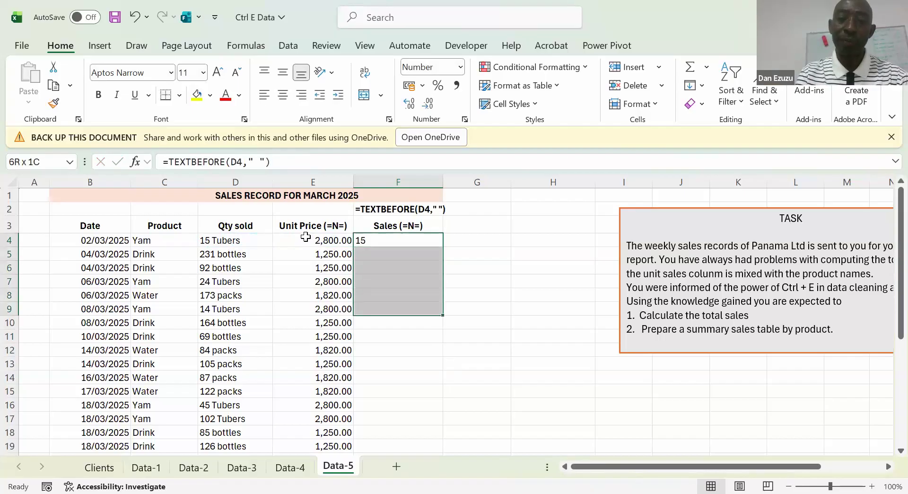
pyautogui.hotkey('ctrl', 'd')
# Clear the formula in F2 and enter =FORMULATEXT(F4) there again to display the F4 formula
pyautogui.press('Up')
pyautogui.press('Up')
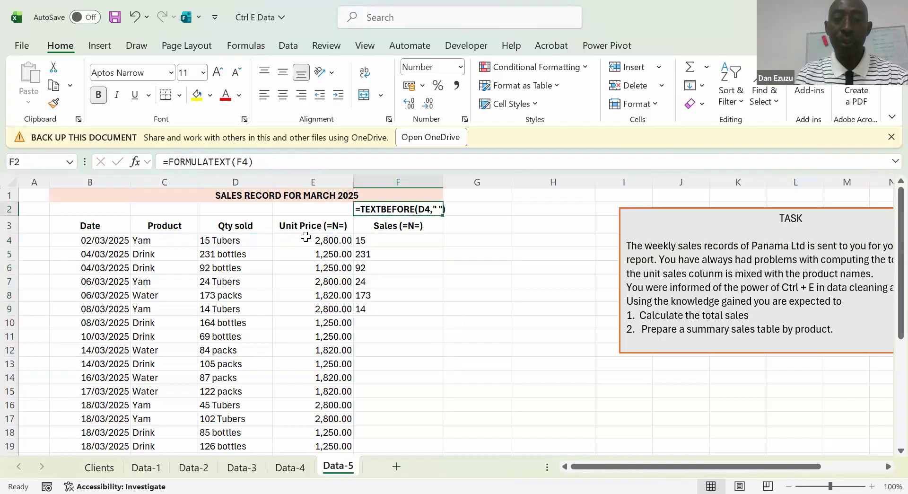
pyautogui.press('Delete')
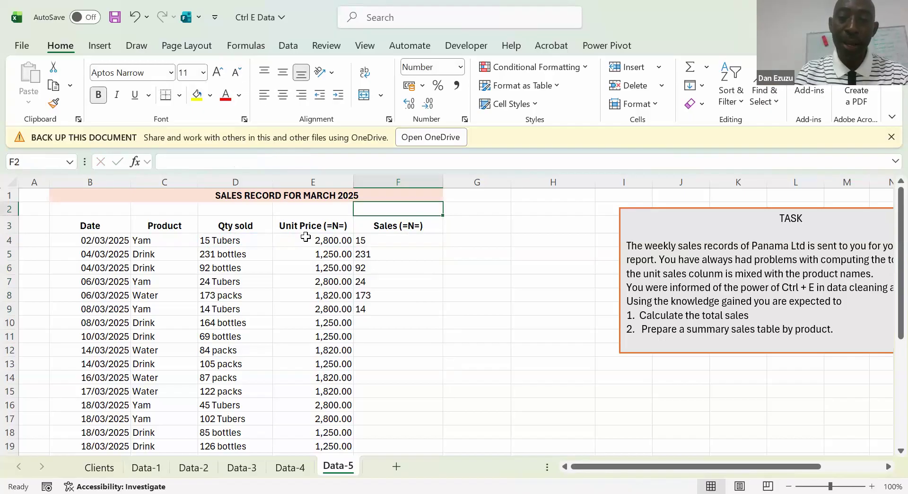
pyautogui.write('=F')
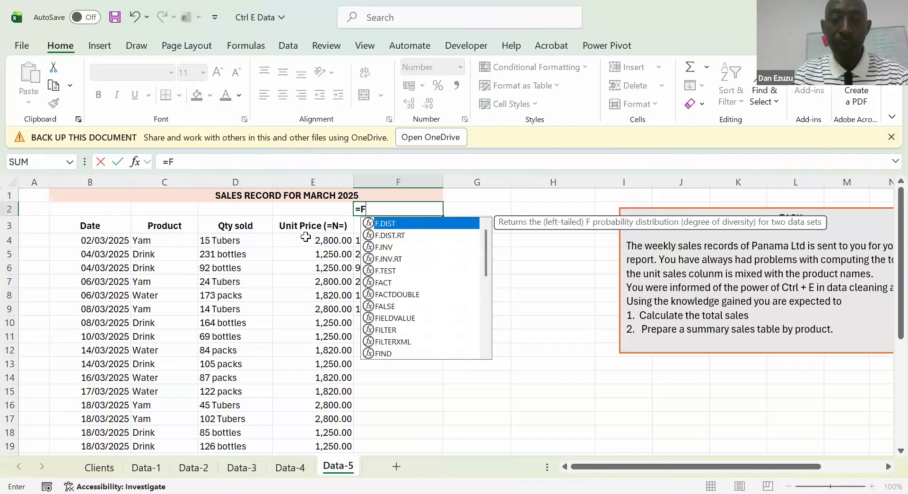
pyautogui.write('ORMULATEXT(')
pyautogui.press('Down')
pyautogui.press('Down')
pyautogui.press('Return')
# Clear the TEXTBEFORE formulas from F4 through F9 and the FORMULATEXT formula in F2
pyautogui.press('Down')
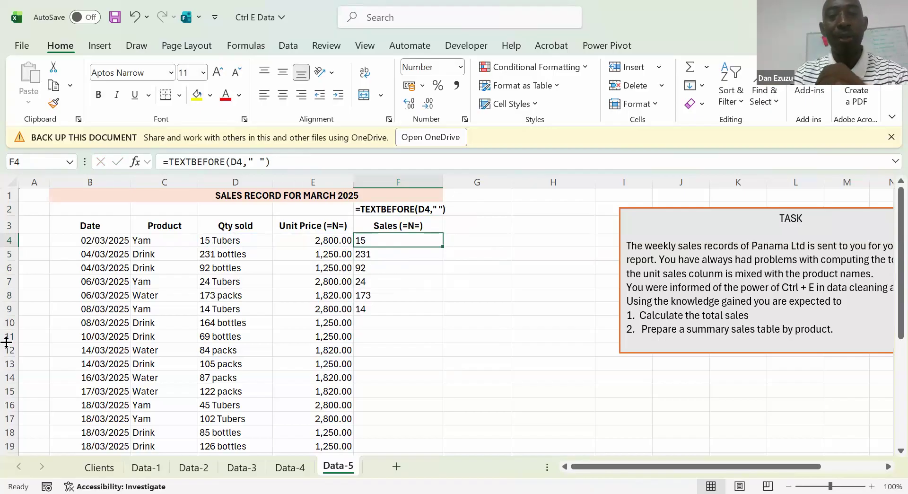
pyautogui.hotkey('shift', 'Down')
pyautogui.hotkey('shift', 'Down')
pyautogui.hotkey('shift', 'Down')
pyautogui.hotkey('shift', 'Down')
pyautogui.hotkey('shift', 'Down')
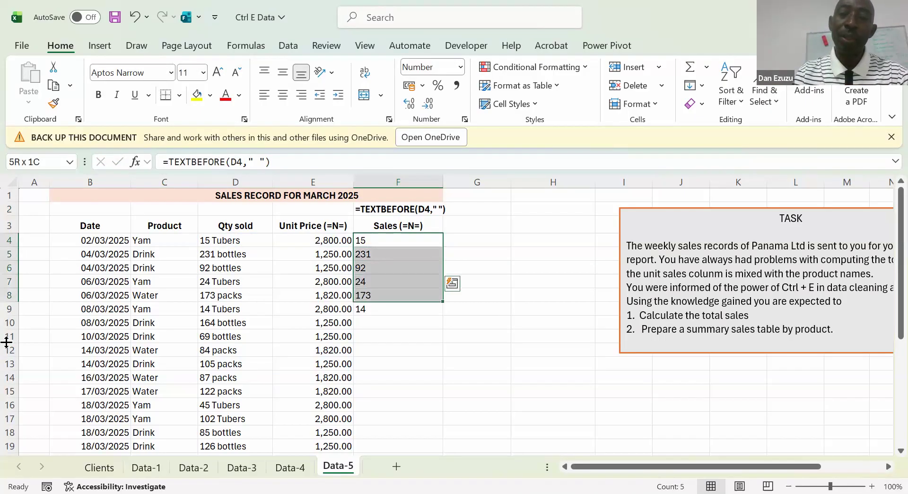
pyautogui.press('Delete')
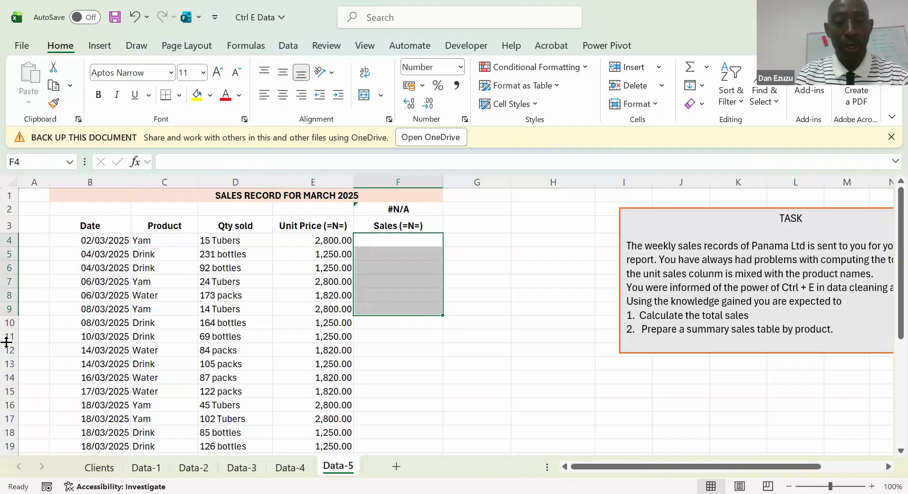
pyautogui.press('Up')
pyautogui.press('Up')
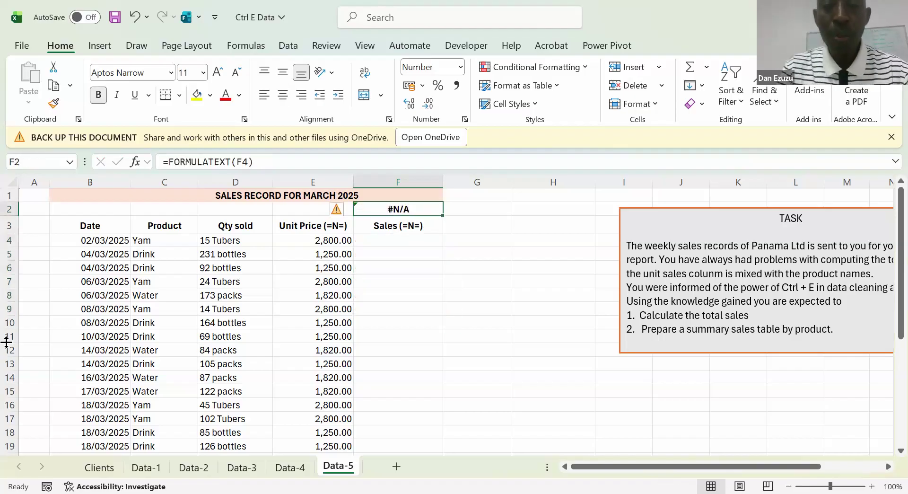
pyautogui.press('Delete')
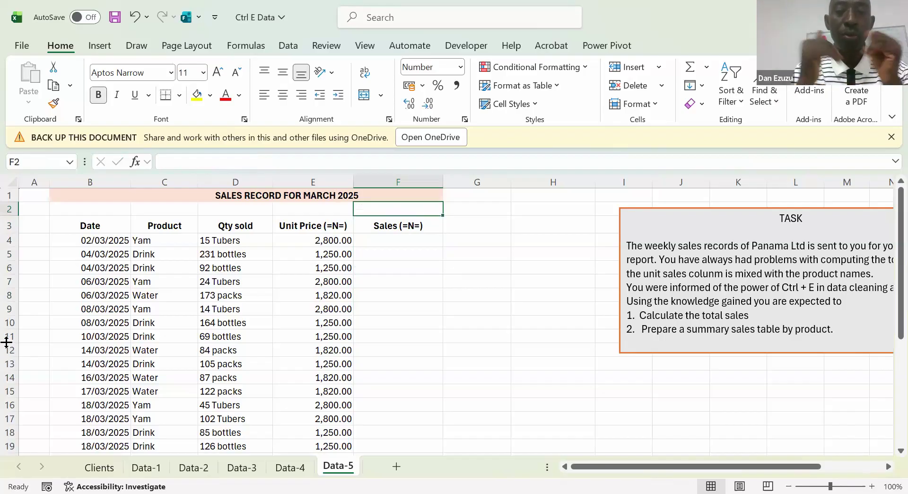
# Enter the pattern A15*2800 in F4 and Flash Fill it down the Sales column
pyautogui.press('Down')
pyautogui.press('Down')
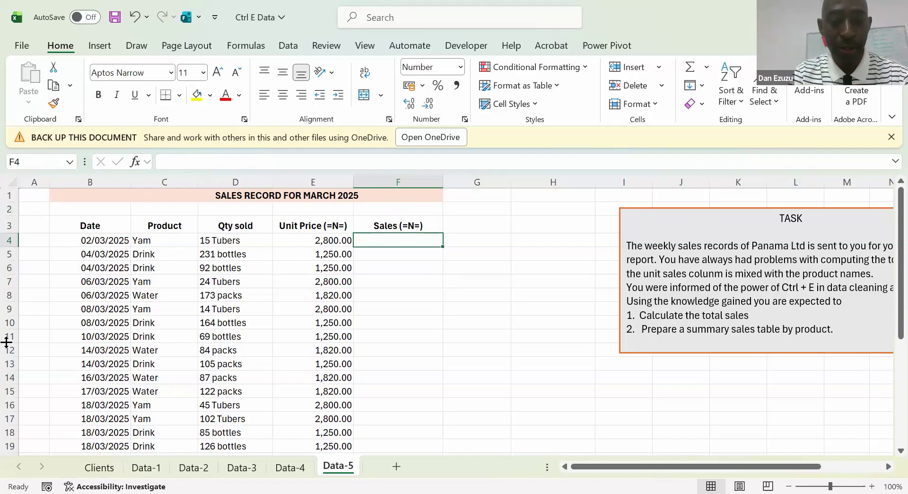
pyautogui.write('A')
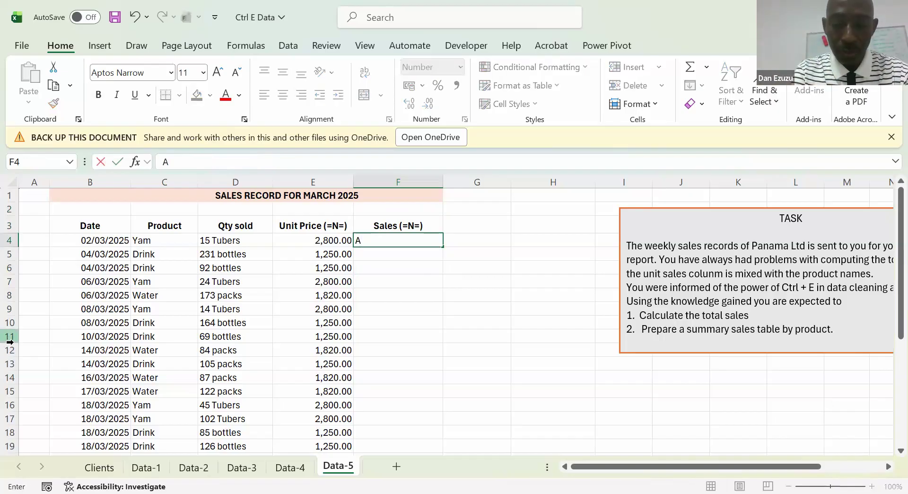
pyautogui.write('15')
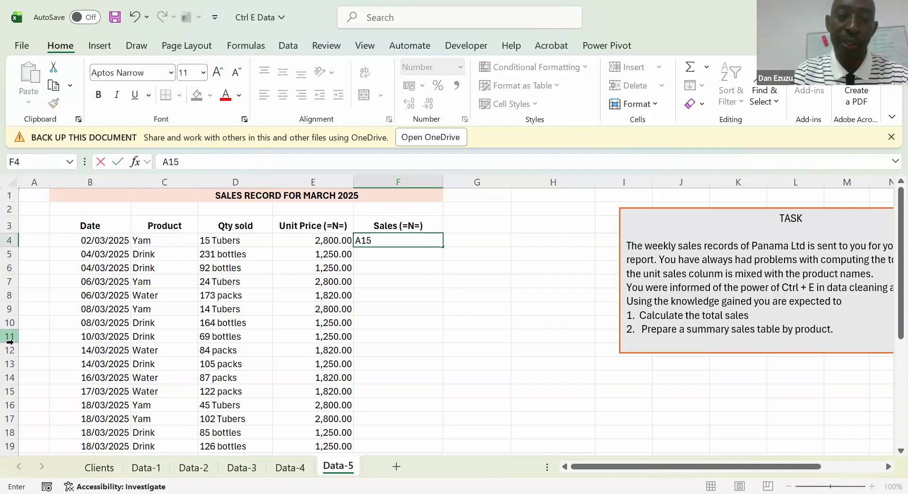
pyautogui.write('*')
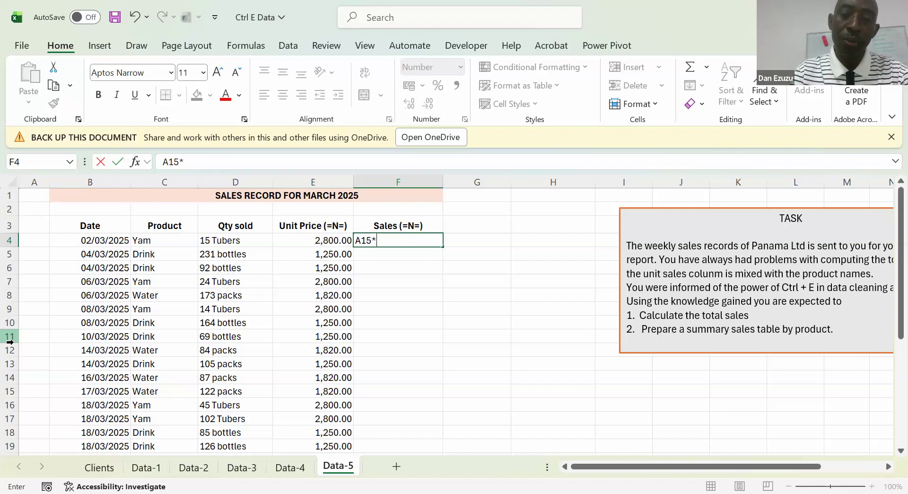
pyautogui.write('2800')
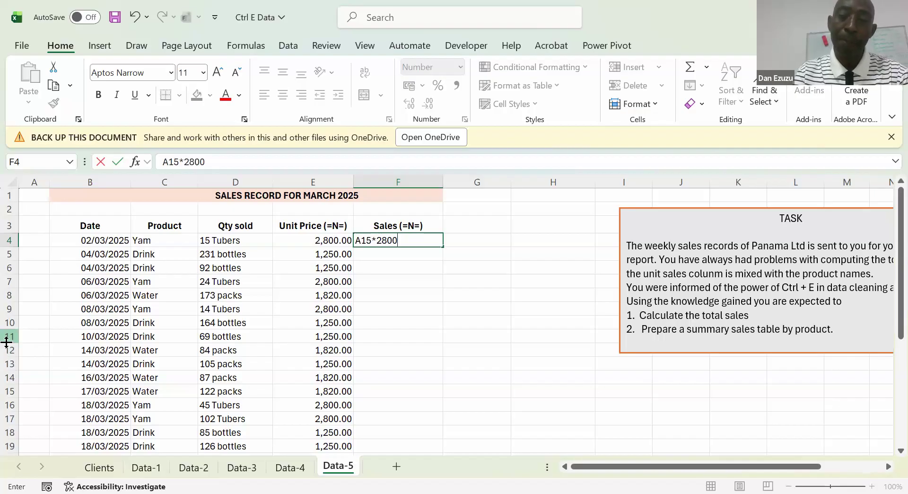
pyautogui.press('Return')
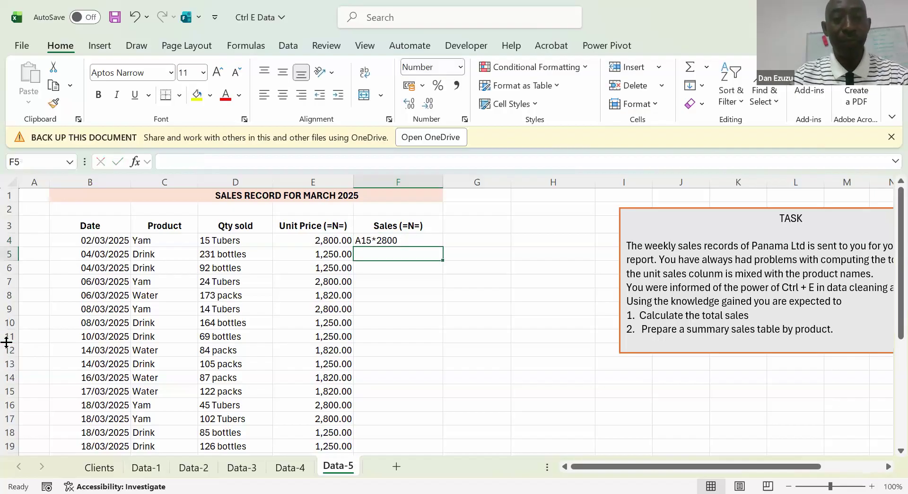
pyautogui.press('Up')
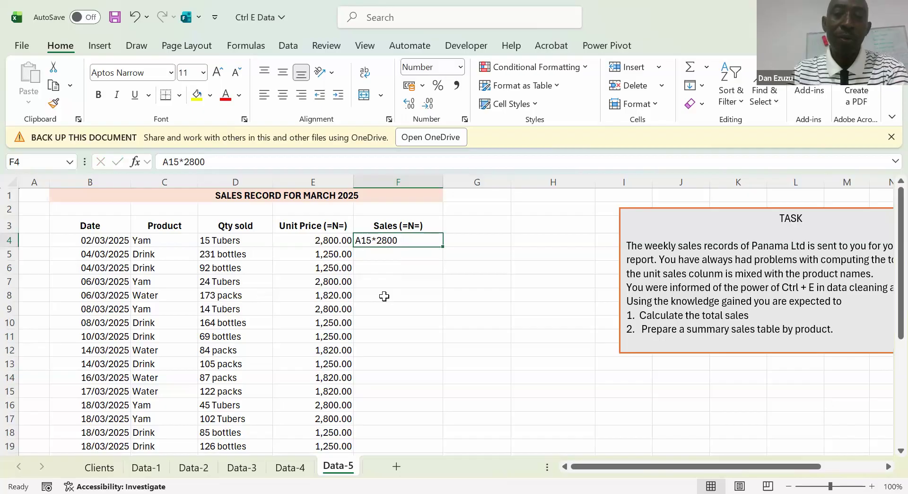
pyautogui.hotkey('ctrl', 'e')
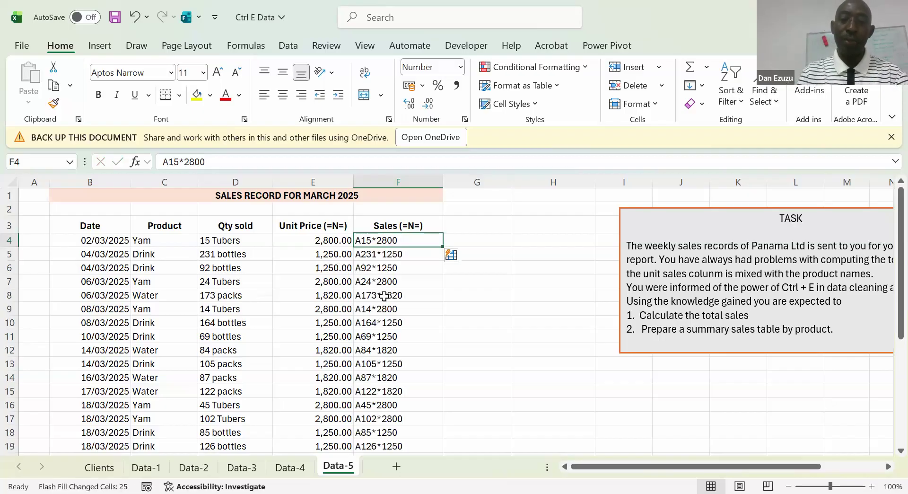
# Compare the flash-filled entries in F4 through F29 with the quantities and unit prices in their rows
pyautogui.press('Down')
pyautogui.press('Down')
pyautogui.press('Up')
pyautogui.press('Left')
pyautogui.press('Left')
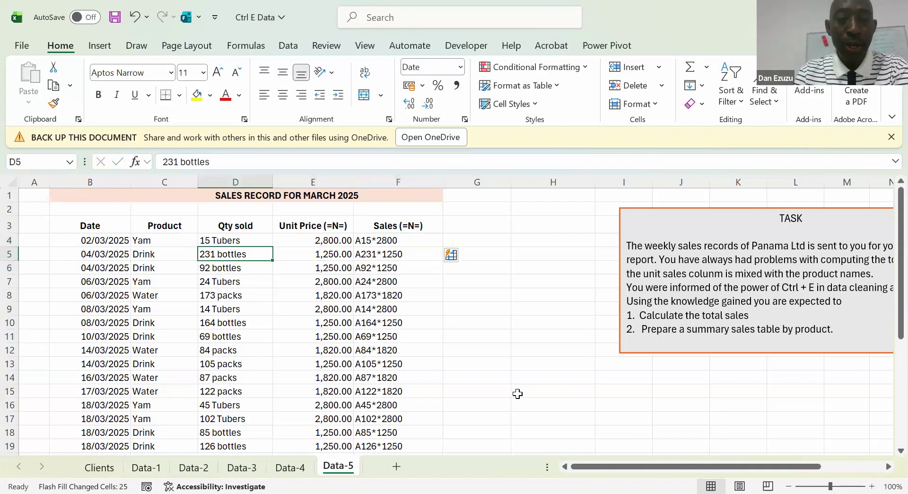
pyautogui.press('Right')
pyautogui.press('Right')
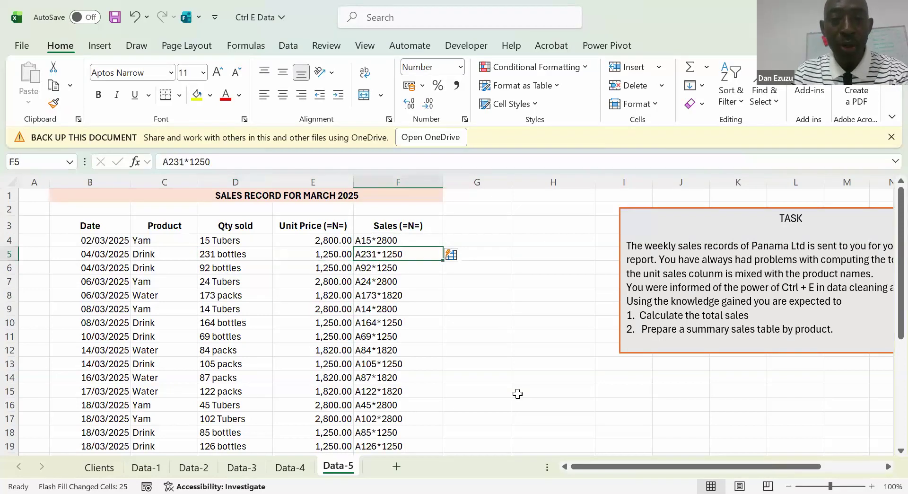
pyautogui.press('Down')
pyautogui.press('Down')
pyautogui.press('Down')
pyautogui.press('Down')
pyautogui.press('Down')
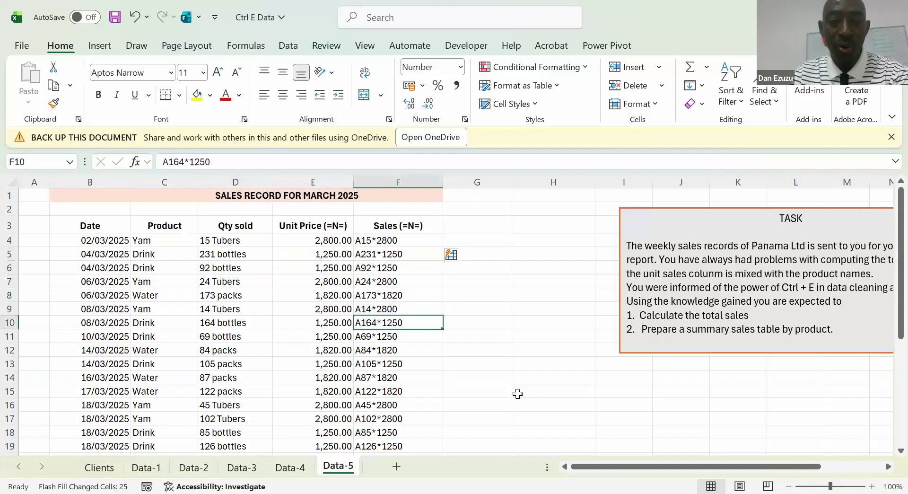
pyautogui.press('Down')
pyautogui.press('Down')
pyautogui.press('Down')
pyautogui.press('Down')
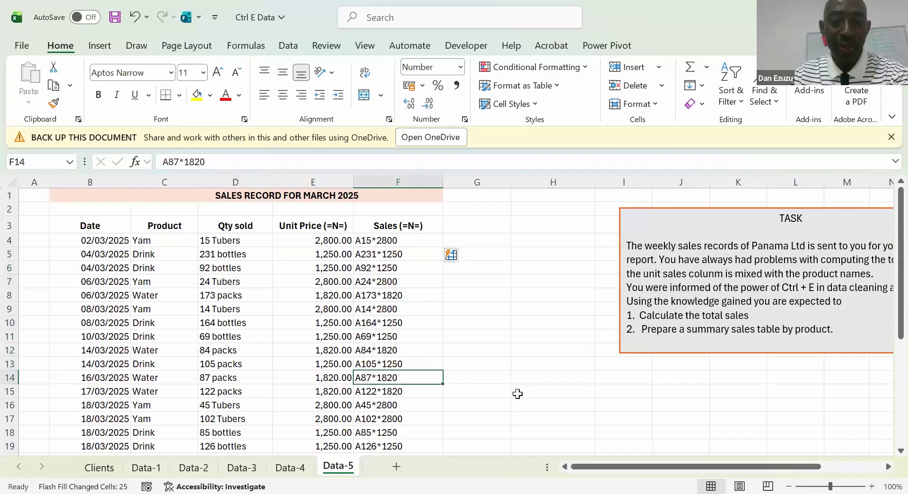
pyautogui.press('Left')
pyautogui.press('Left')
pyautogui.press('Right')
pyautogui.press('Right')
pyautogui.press('Down')
pyautogui.press('Down')
pyautogui.press('Down')
pyautogui.press('Down')
pyautogui.press('Down')
pyautogui.press('Down')
pyautogui.press('Down')
pyautogui.press('Down')
pyautogui.press('Down')
pyautogui.press('Down')
pyautogui.press('Down')
pyautogui.press('Down')
pyautogui.press('Down')
pyautogui.press('Down')
pyautogui.press('Down')
pyautogui.press('Down')
pyautogui.press('Down')
pyautogui.press('Up')
pyautogui.press('Up')
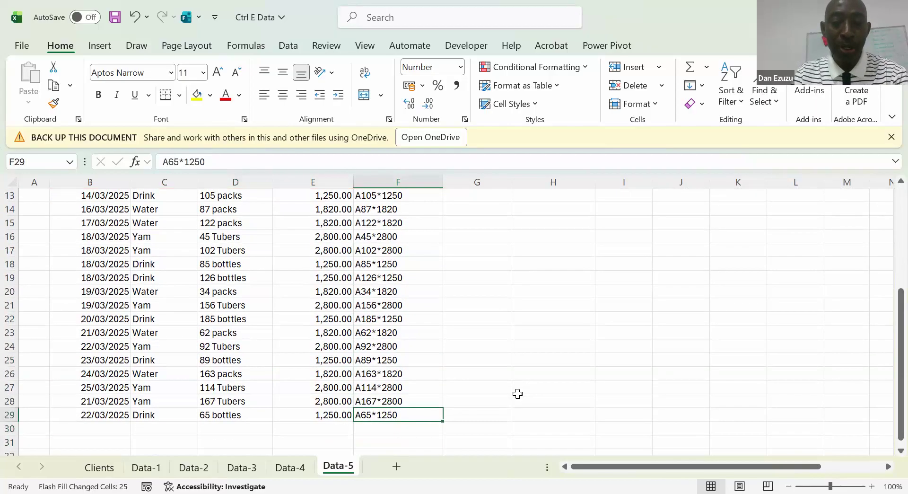
pyautogui.press('Left')
pyautogui.press('Left')
pyautogui.press('Right')
pyautogui.press('Right')
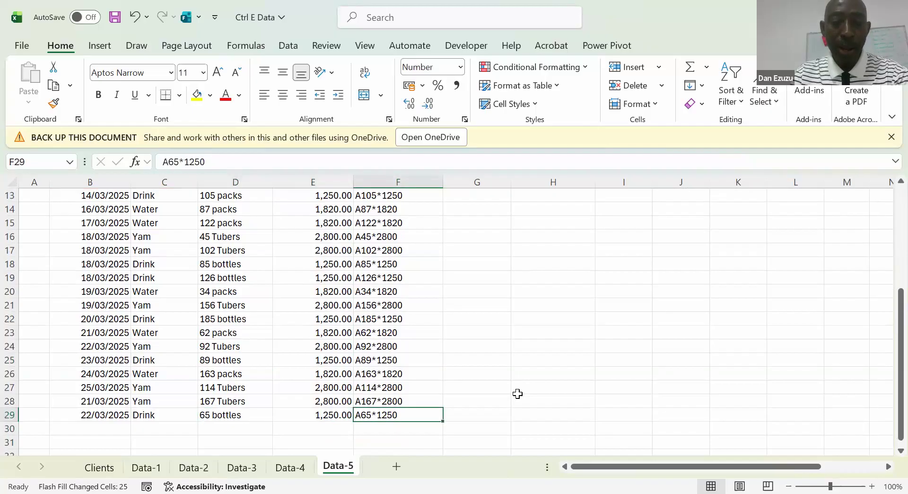
pyautogui.press('Up')
pyautogui.press('Up')
pyautogui.press('Up')
pyautogui.press('Up')
pyautogui.press('Up')
pyautogui.press('Up')
pyautogui.press('Up')
pyautogui.press('Up')
pyautogui.press('Up')
pyautogui.press('Up')
pyautogui.press('Up')
pyautogui.press('Up')
pyautogui.press('Up')
pyautogui.press('Up')
pyautogui.press('Up')
pyautogui.press('Up')
pyautogui.press('Up')
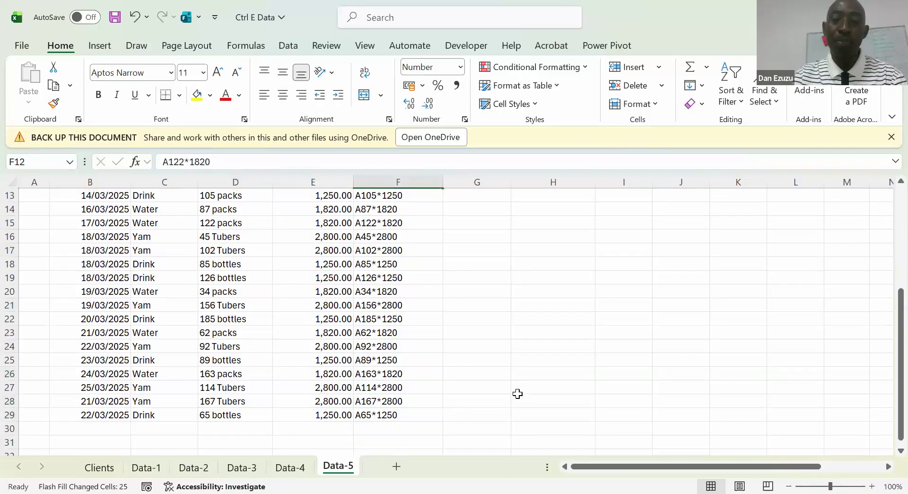
pyautogui.press('Up')
pyautogui.press('Up')
pyautogui.press('Up')
pyautogui.press('Up')
pyautogui.press('Up')
pyautogui.press('Up')
pyautogui.press('Up')
pyautogui.press('Up')
pyautogui.press('Up')
pyautogui.press('Up')
pyautogui.press('Up')
pyautogui.press('Down')
pyautogui.press('Down')
pyautogui.press('Down')
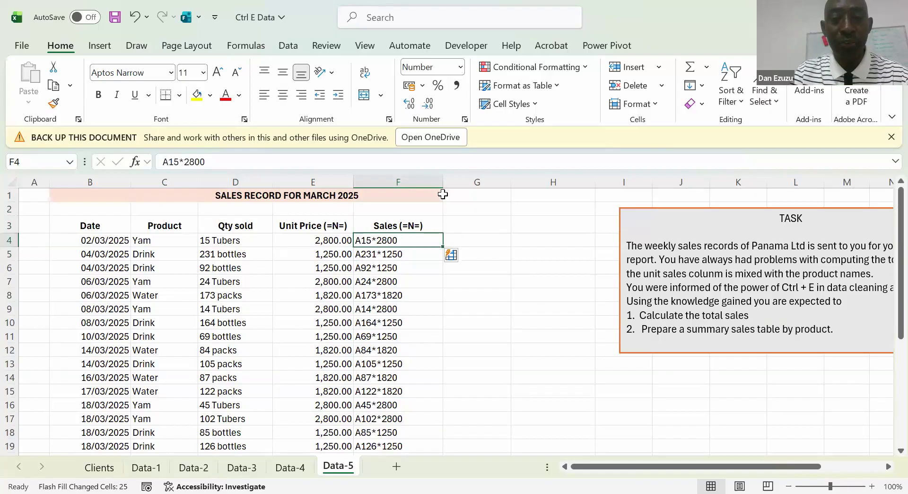
# Narrow column F slightly and copy the Sales (=N=) heading from F3 into G3
pyautogui.moveTo(443, 175)
pyautogui.mouseDown()
pyautogui.moveTo(423, 178)
pyautogui.moveTo(433, 178)
pyautogui.mouseUp()
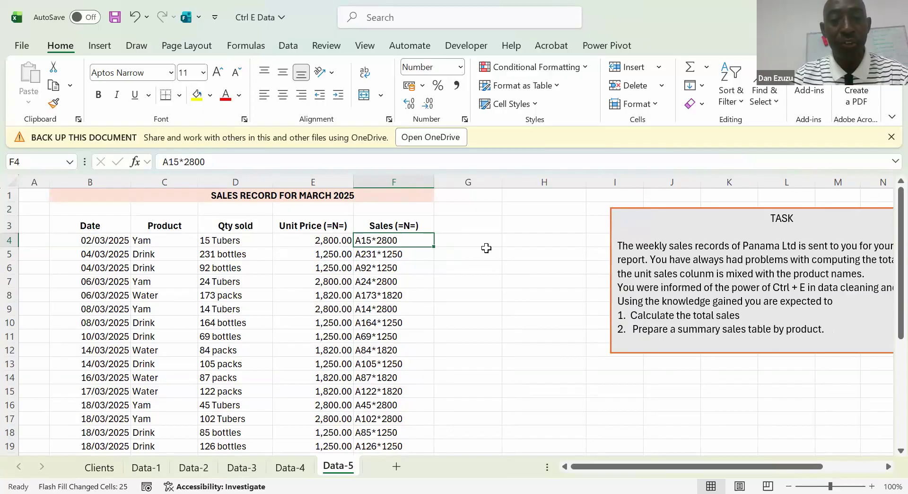
pyautogui.press('Up')
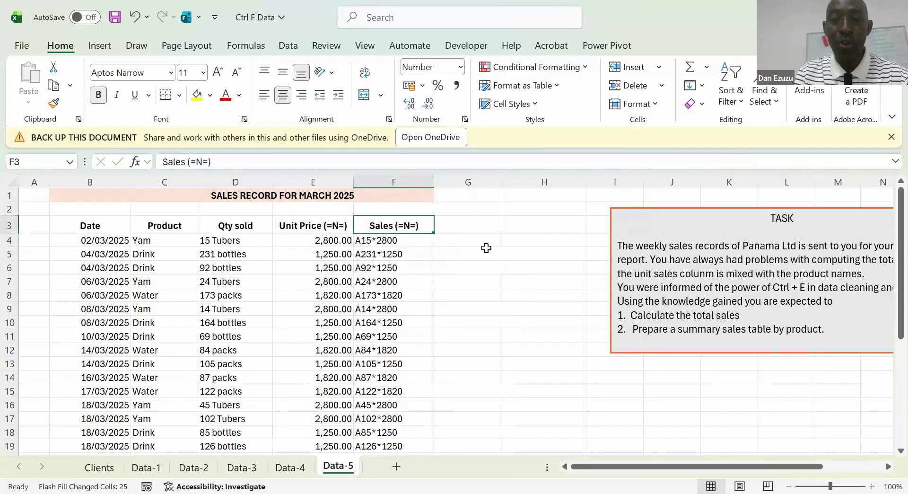
pyautogui.press('Right')
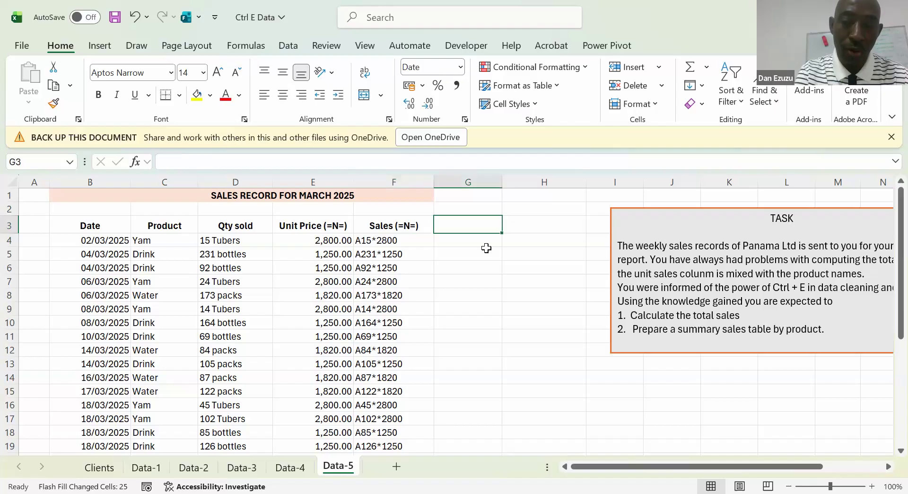
pyautogui.write('Sales (=N=)')
pyautogui.press('Return')
# Extract the quantity from D4 into G4 with the formula =TEXTBEFORE(D4," ")
pyautogui.write('=')
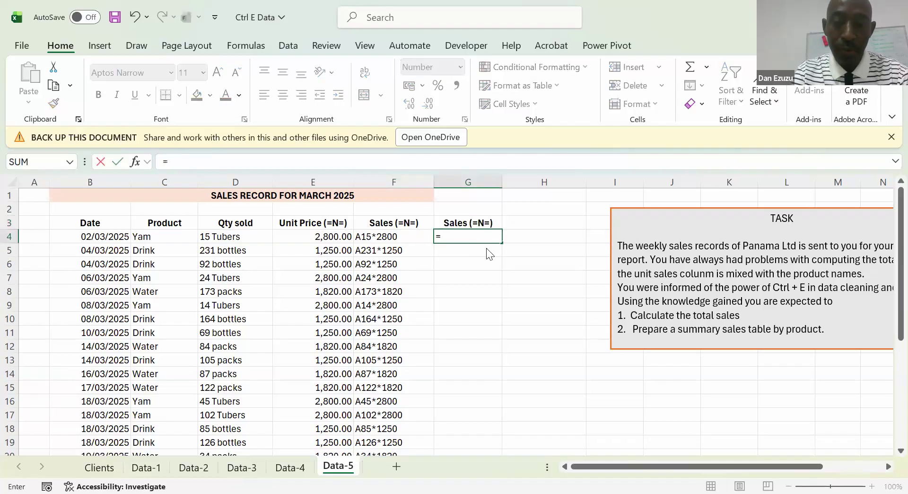
pyautogui.write('TEXTB')
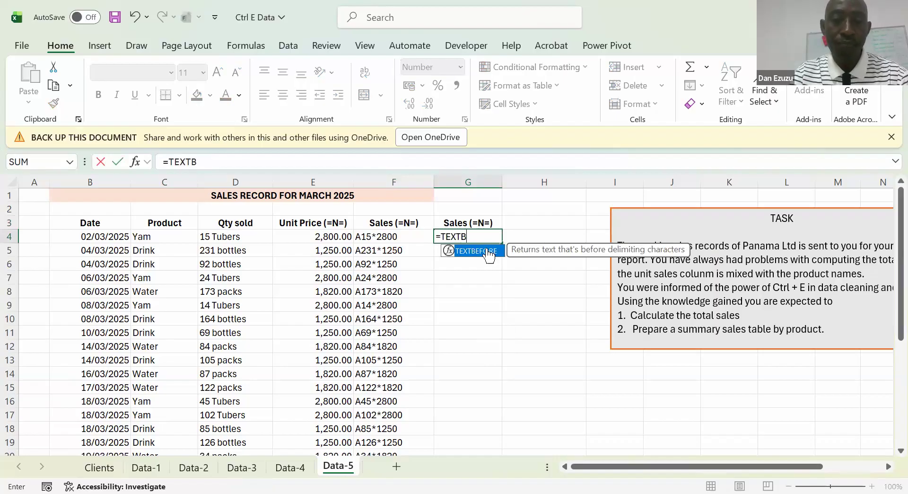
pyautogui.doubleClick(487, 250)
pyautogui.press('Left')
pyautogui.press('Left')
pyautogui.press('Left')
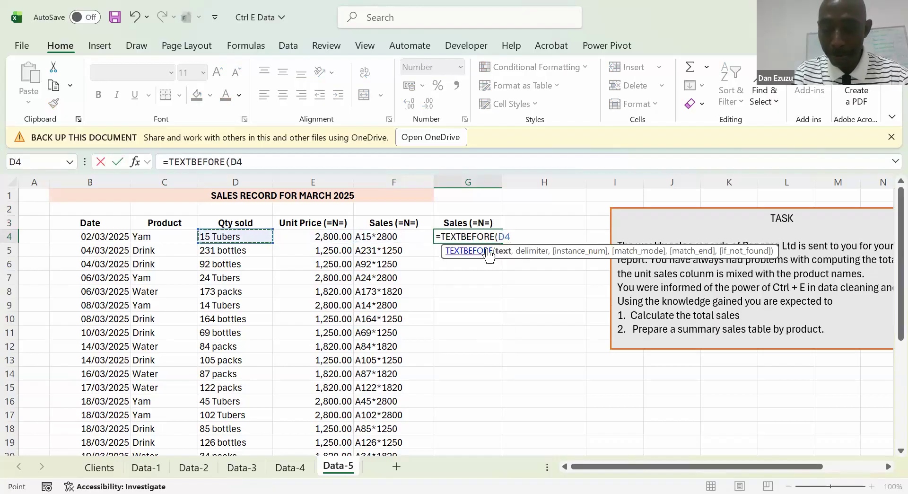
pyautogui.write('," ""')
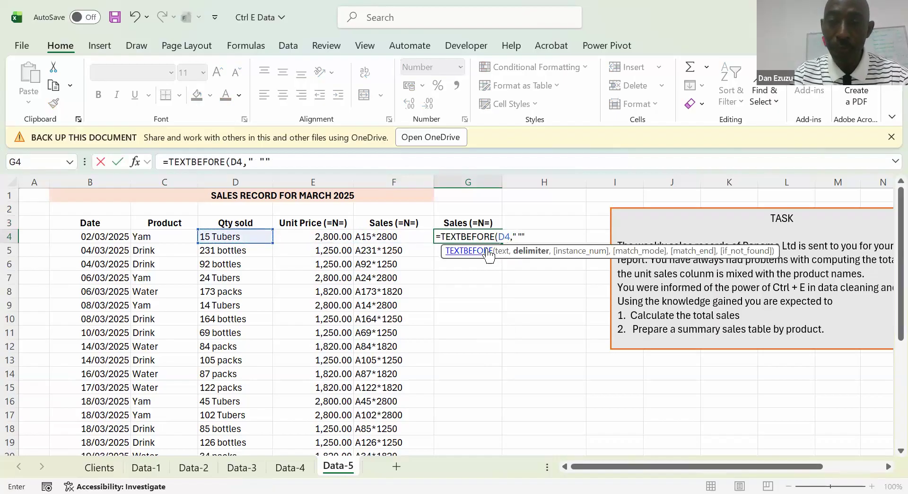
pyautogui.press('BackSpace')
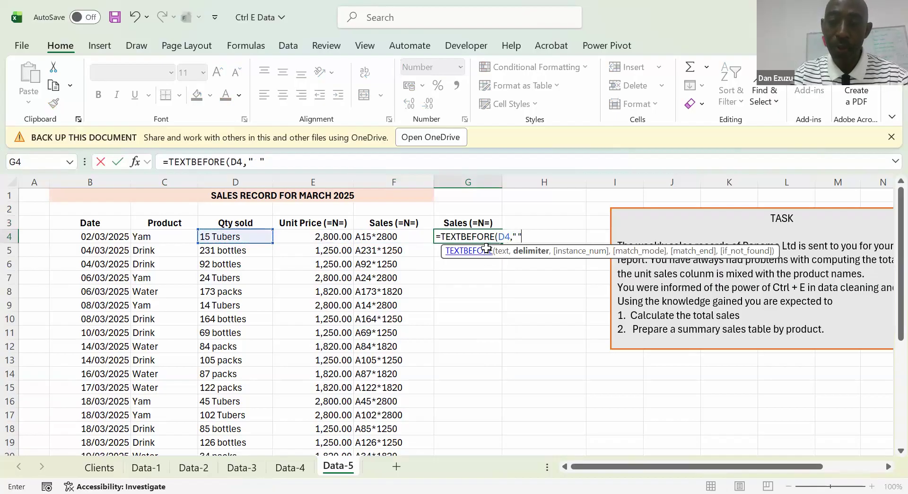
pyautogui.press('Return')
pyautogui.press('Up')
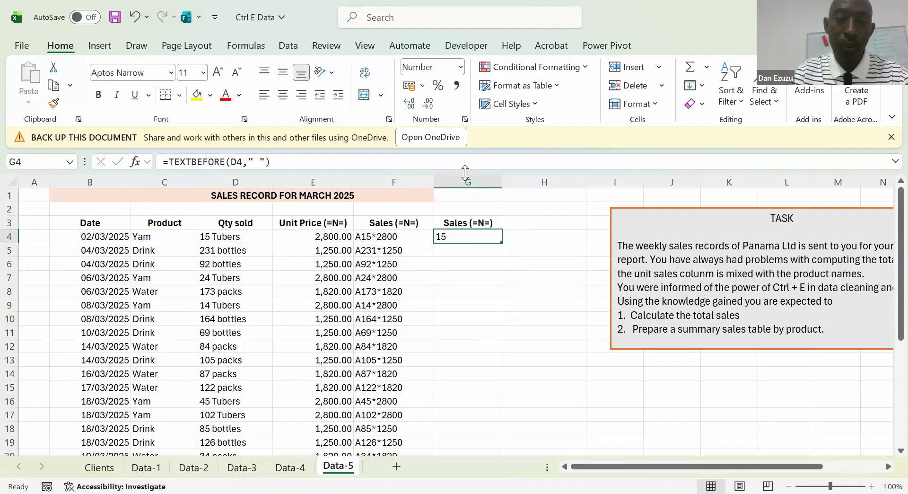
# Multiply the extracted quantity by the unit price by extending the G4 formula to =TEXTBEFORE(D4," ")*E4
pyautogui.click(272, 162)
pyautogui.write('*')
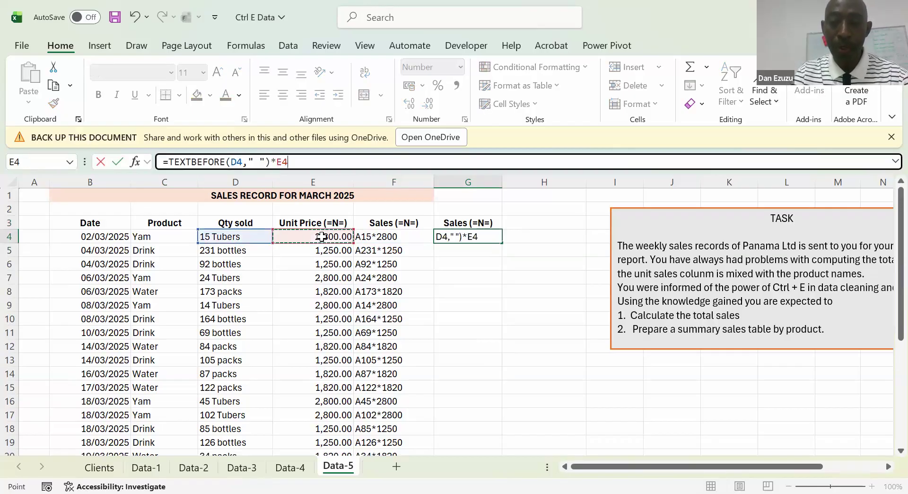
pyautogui.press('Return')
# Fill the G4 formula down through G29 and check the copied formulas against the text entry in F4
pyautogui.press('Up')
pyautogui.hotkey('shift', 'Down')
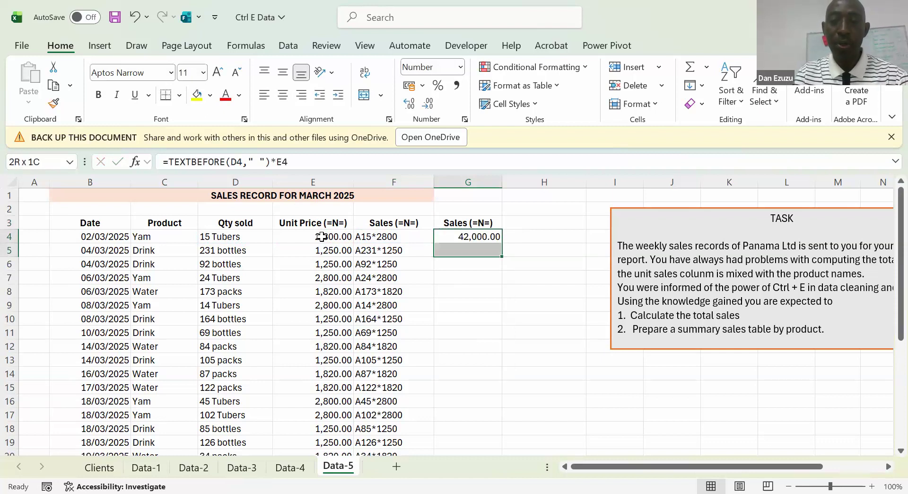
pyautogui.press('Down')
pyautogui.press('Up')
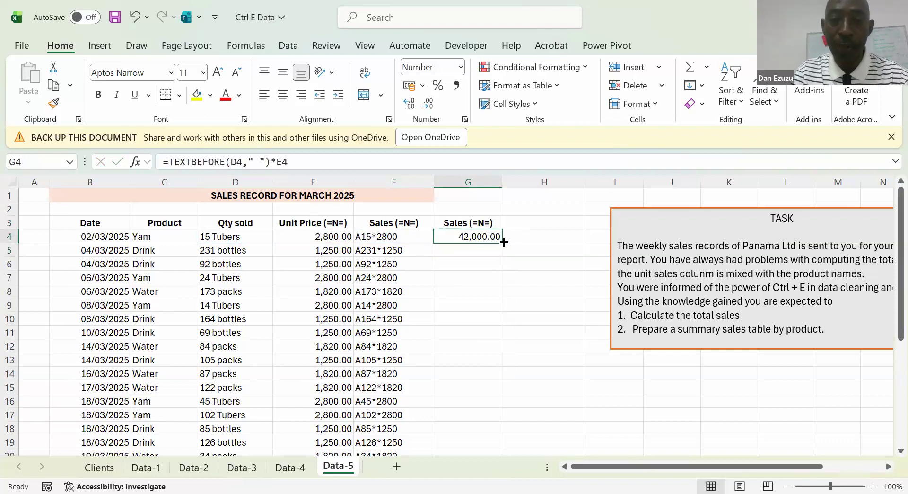
pyautogui.doubleClick(502, 242)
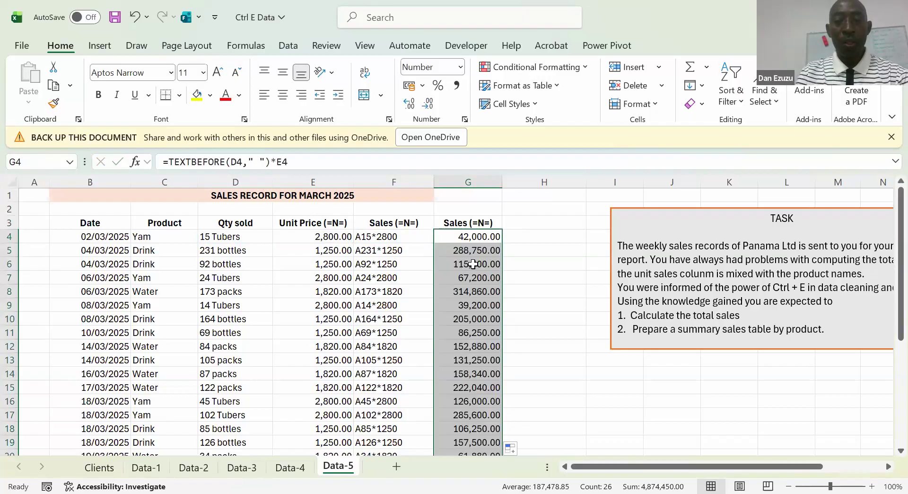
pyautogui.click(471, 264)
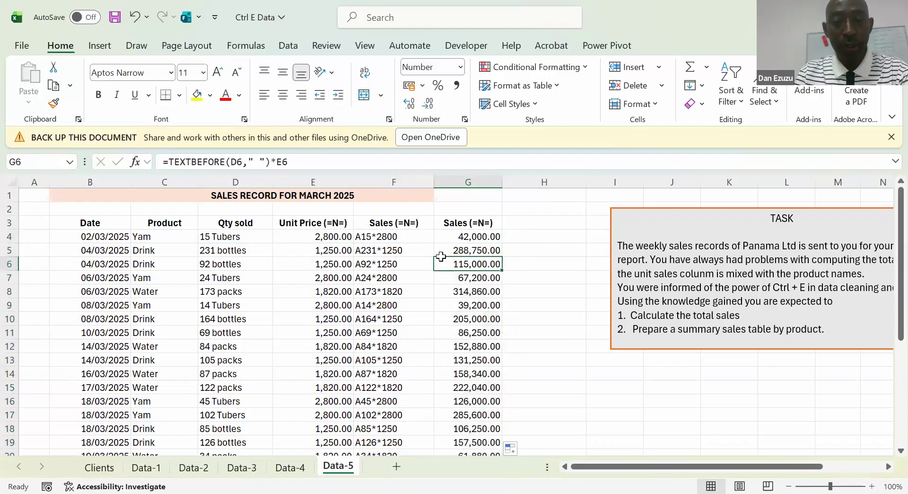
pyautogui.click(472, 250)
pyautogui.click(379, 236)
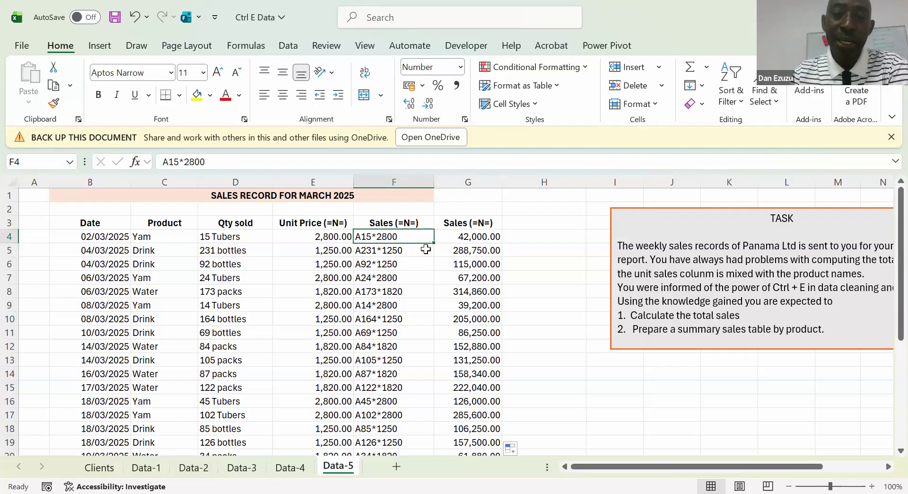
pyautogui.click(475, 240)
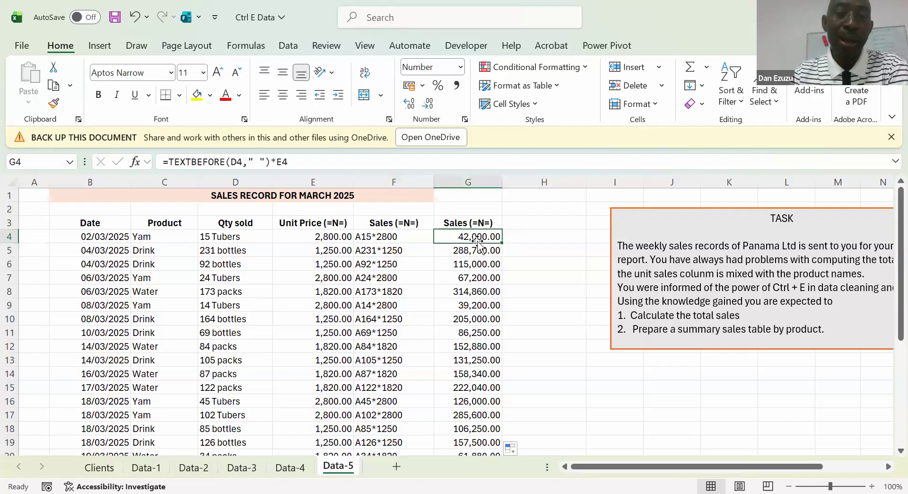
pyautogui.click(534, 212)
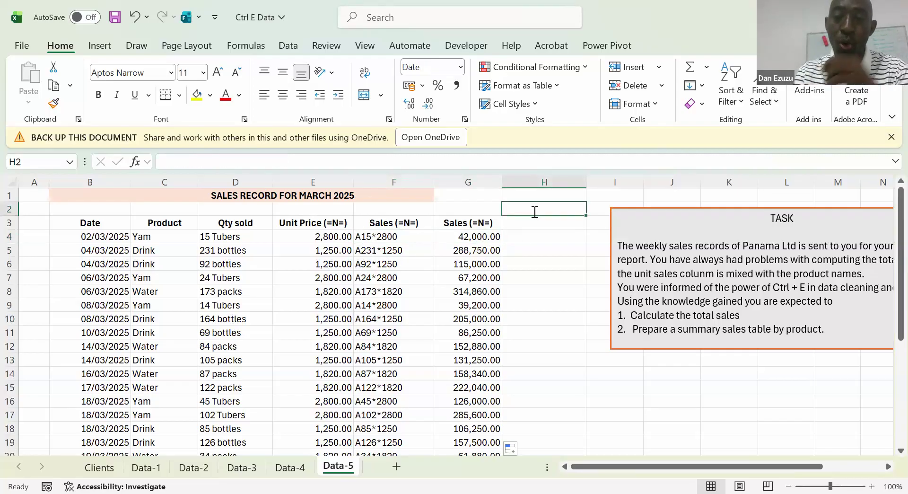
pyautogui.write('=')
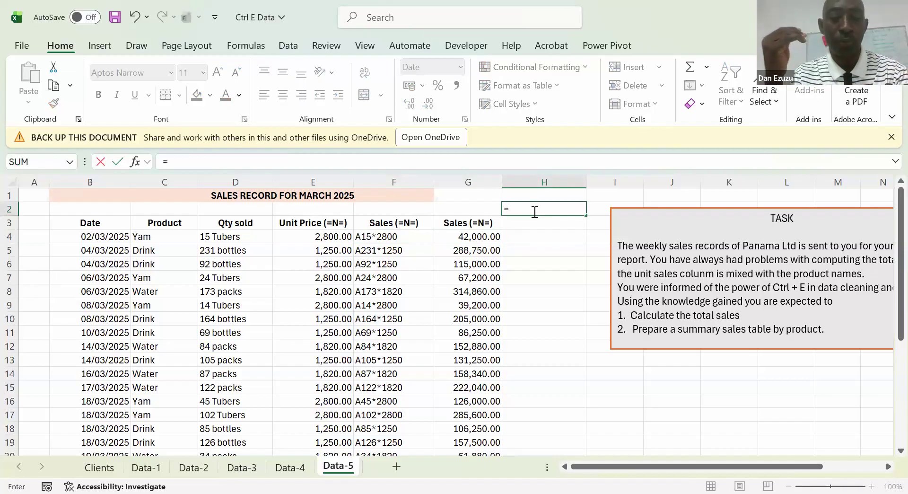
pyautogui.press('Escape')
pyautogui.press('Down')
pyautogui.press('Down')
pyautogui.press('Left')
pyautogui.press('Left')
pyautogui.press('Right')
pyautogui.press('Right')
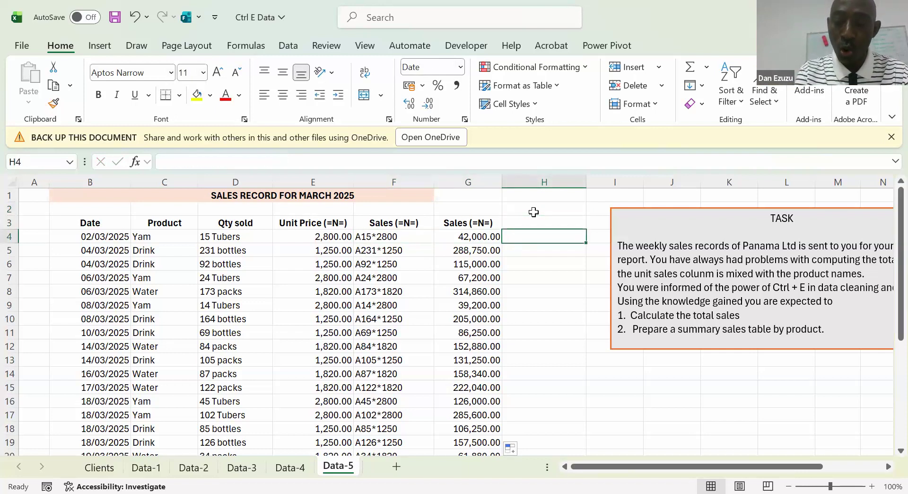
pyautogui.write('=15')
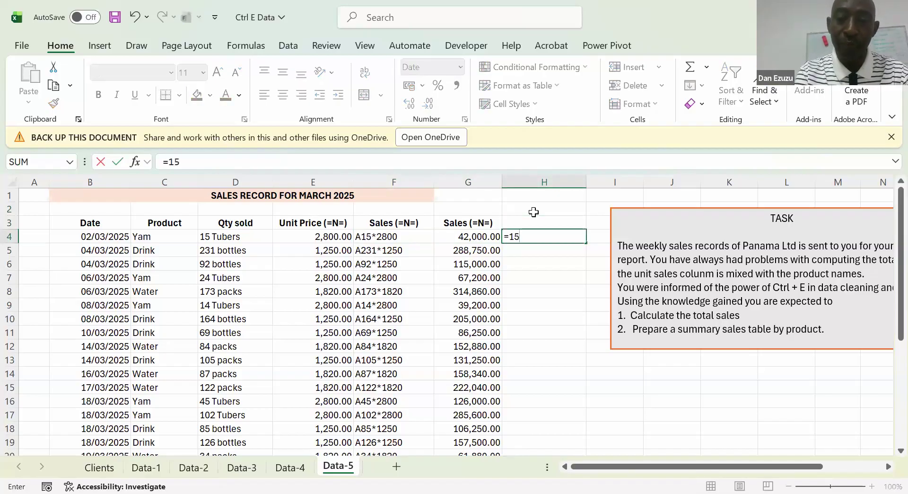
pyautogui.write('*2800')
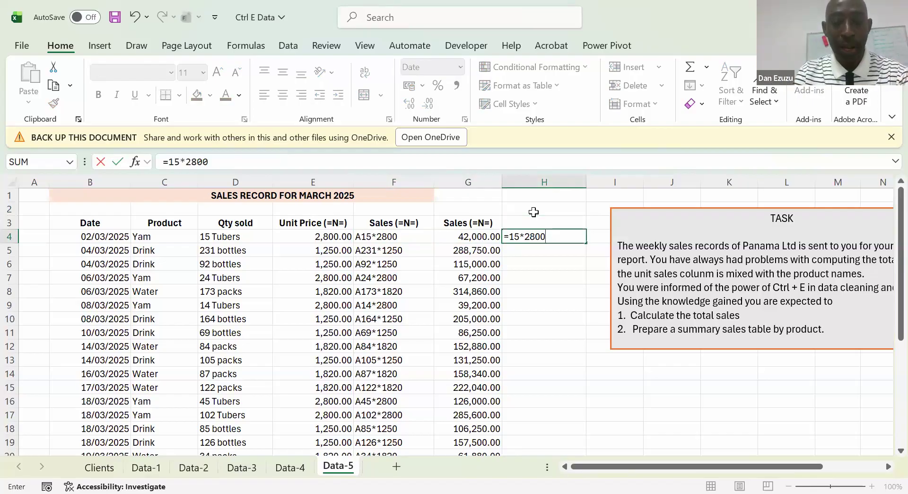
pyautogui.press('Escape')
# Replace every A with = in the text entries of F4:F29 so they calculate as formulas
pyautogui.press('Left')
pyautogui.press('Left')
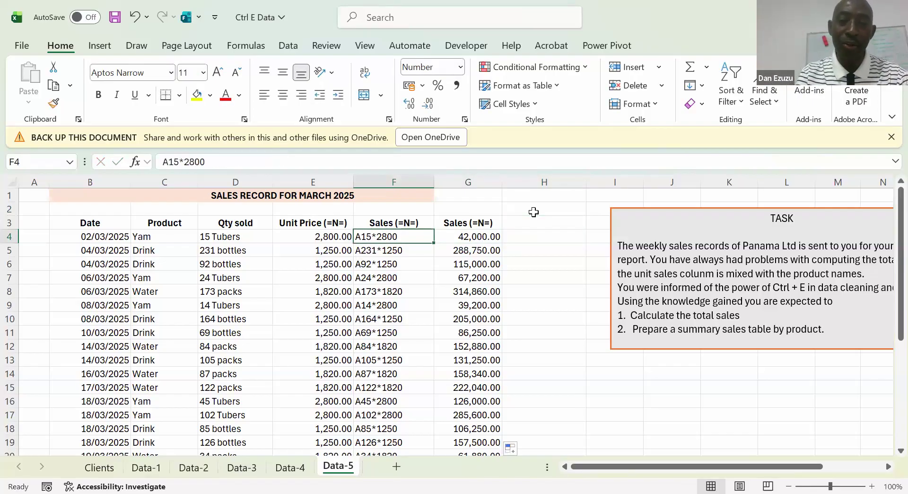
pyautogui.hotkey('ctrl', 'shift', 'Down')
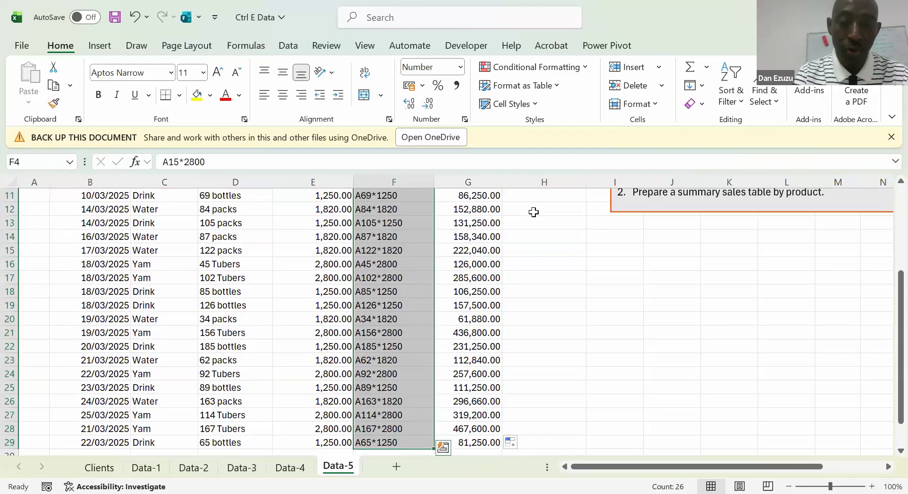
pyautogui.hotkey('ctrl', 'h')
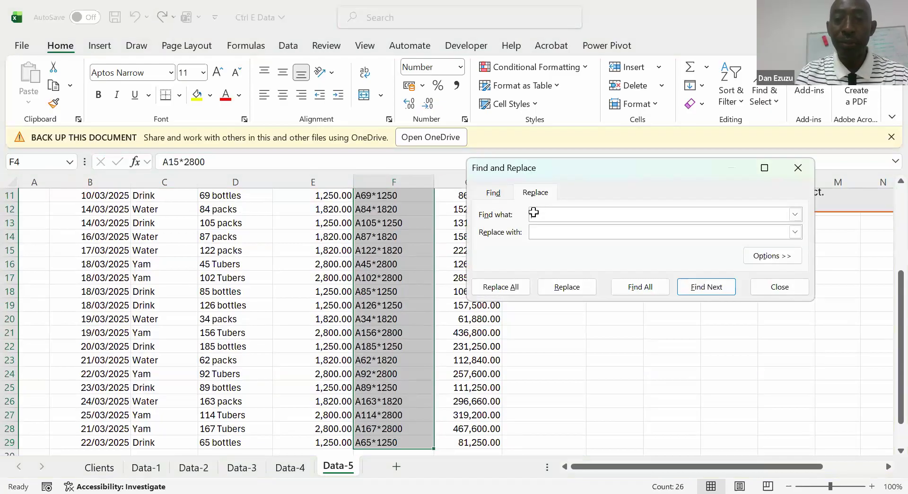
pyautogui.write('A')
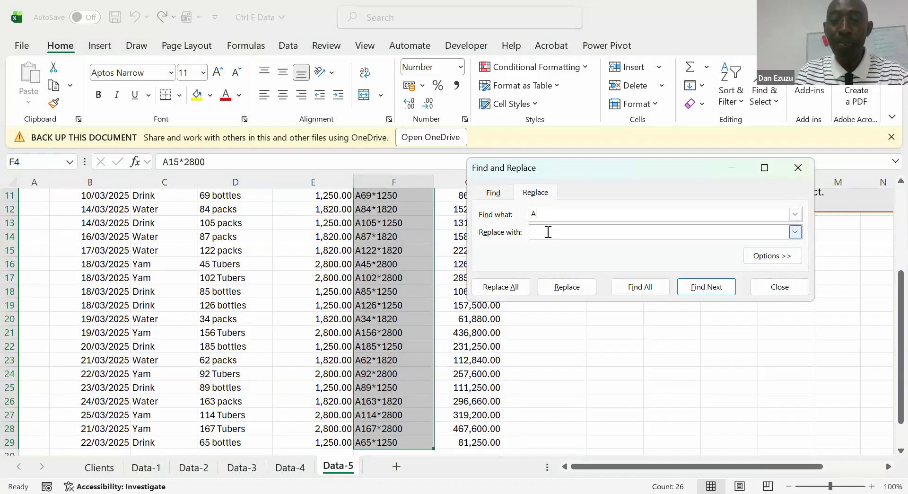
pyautogui.write('=')
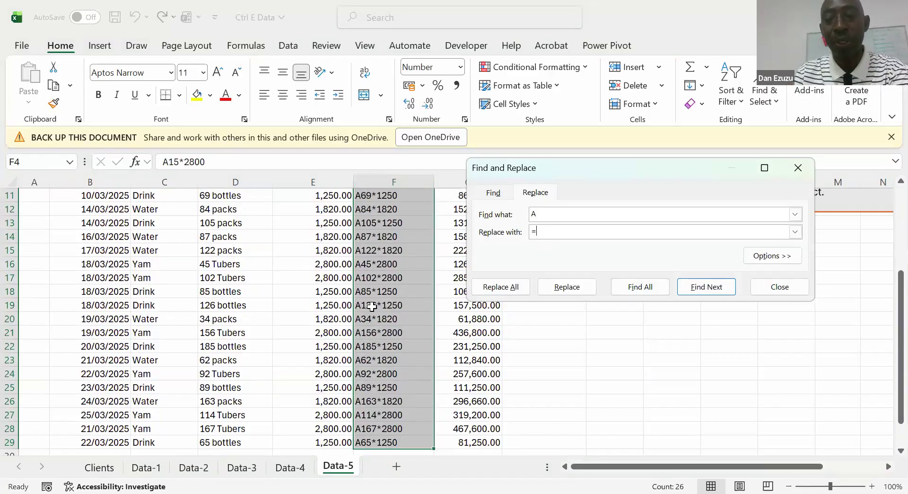
pyautogui.click(497, 289)
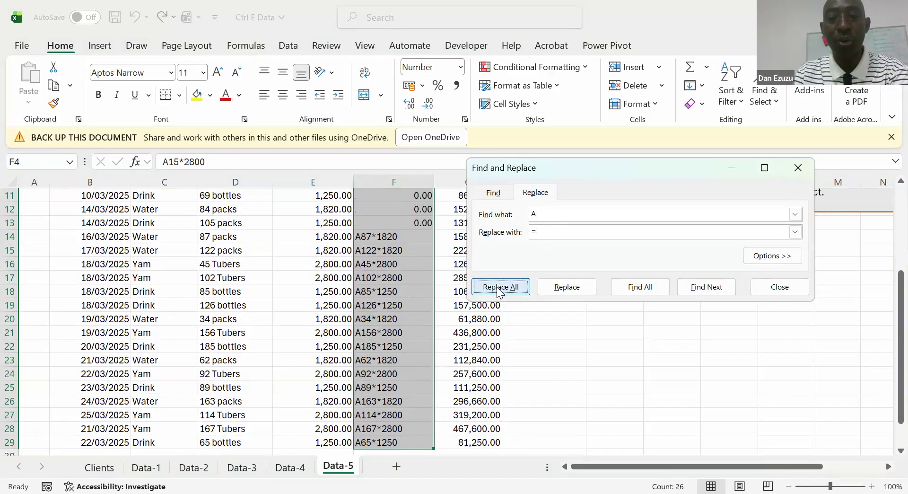
pyautogui.press('Return')
pyautogui.click(777, 280)
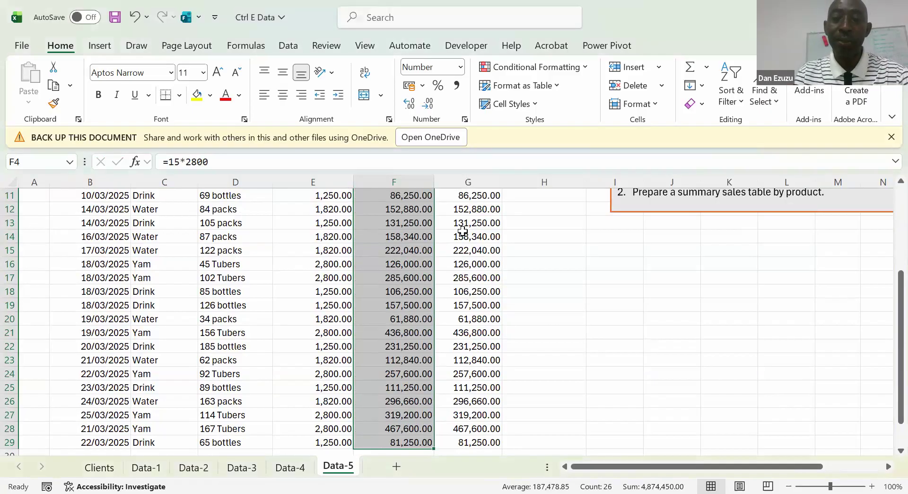
# Enter the formula =G4-F4 in H4 to compare the two sales calculations
pyautogui.click(464, 235)
pyautogui.press('Up')
pyautogui.press('Up')
pyautogui.press('Up')
pyautogui.press('Up')
pyautogui.press('Up')
pyautogui.press('Up')
pyautogui.press('Up')
pyautogui.press('Up')
pyautogui.press('Up')
pyautogui.press('Up')
pyautogui.press('Up')
pyautogui.press('Up')
pyautogui.press('Up')
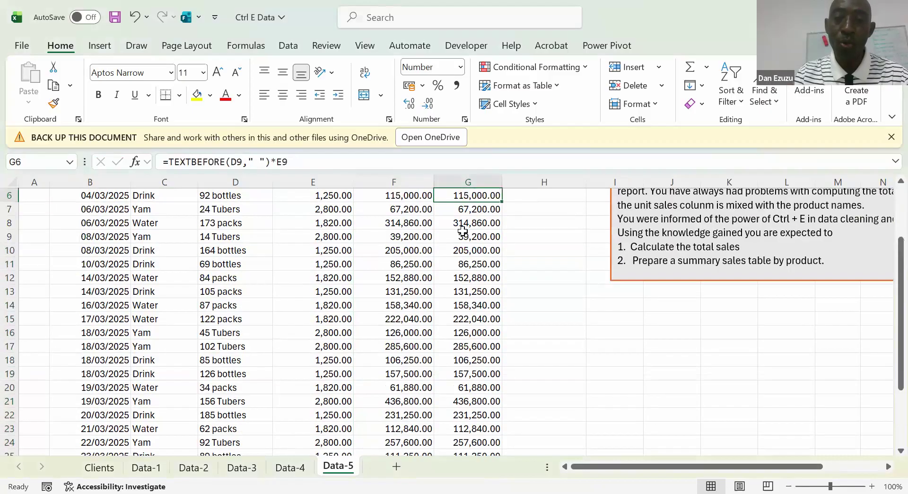
pyautogui.press('Down')
pyautogui.press('Down')
pyautogui.press('Down')
pyautogui.press('Right')
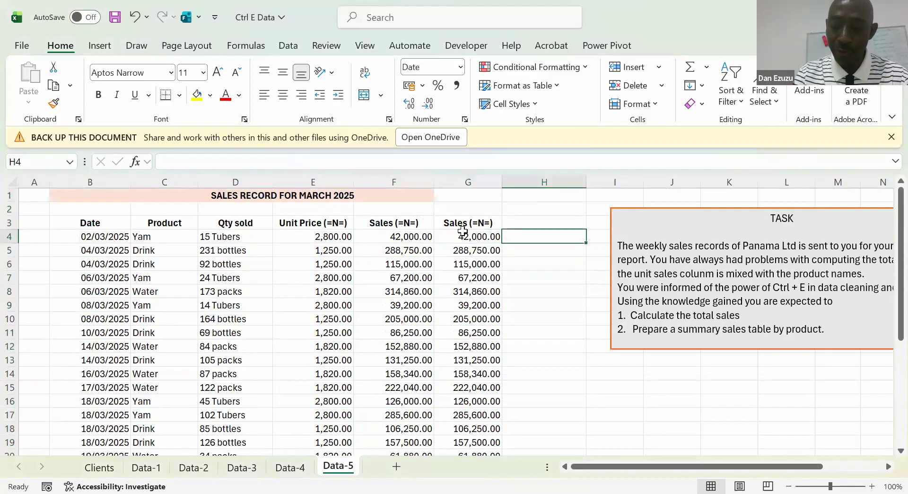
pyautogui.write('=')
pyautogui.press('Left')
pyautogui.write('-')
pyautogui.press('Left')
pyautogui.press('Left')
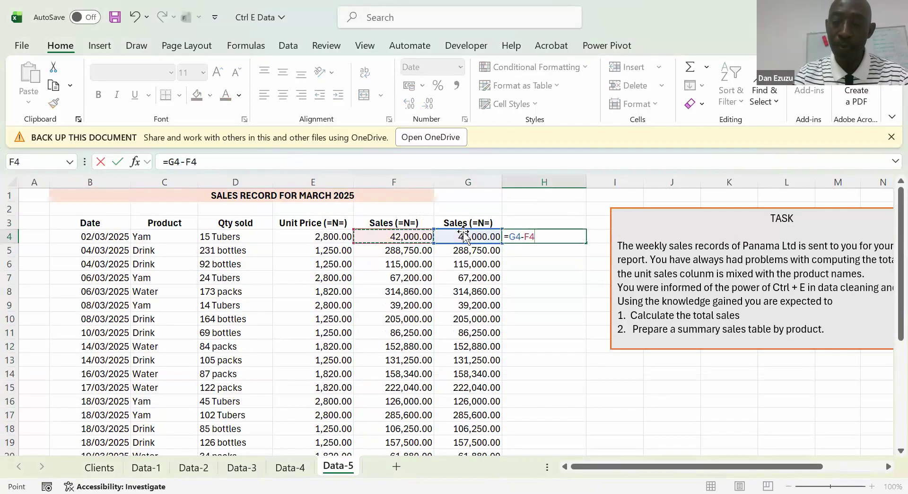
pyautogui.hotkey('ctrl', 'Return')
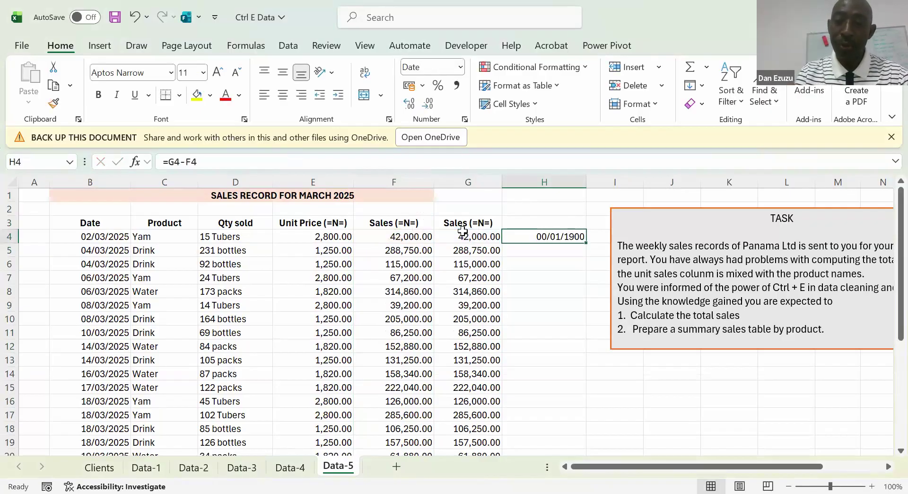
# Format column H from H4 down as numbers with two decimals, fill the difference formula through H29 and check the results
pyautogui.hotkey('ctrl', 'shift', 'Down')
pyautogui.hotkey('ctrl', 'shift', '1')
pyautogui.hotkey('ctrl', 'BackSpace')
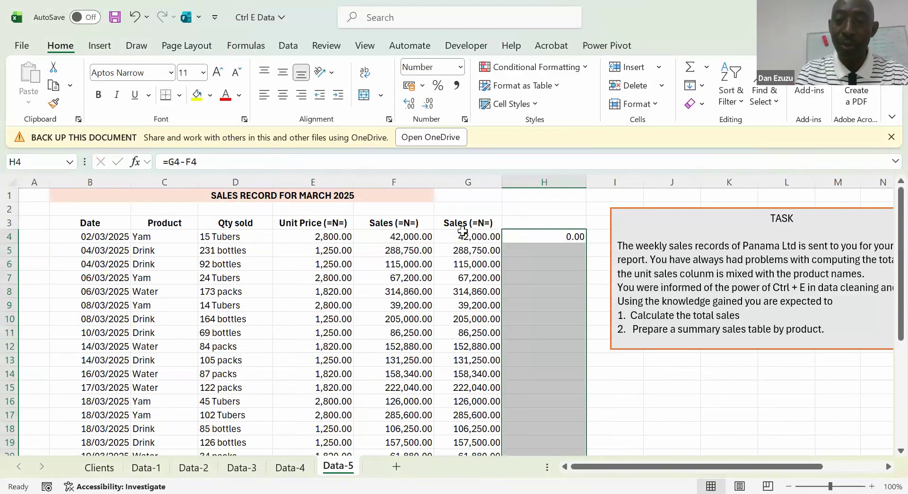
pyautogui.press('Down')
pyautogui.click(542, 236)
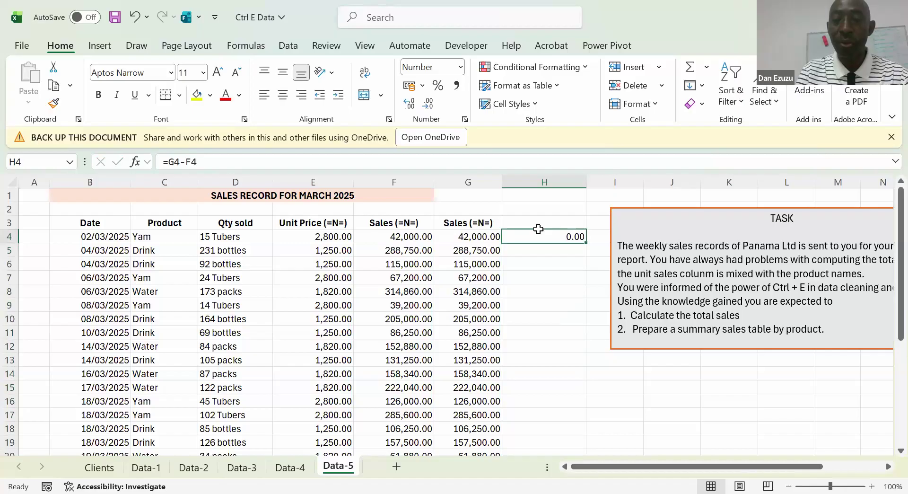
pyautogui.doubleClick(586, 243)
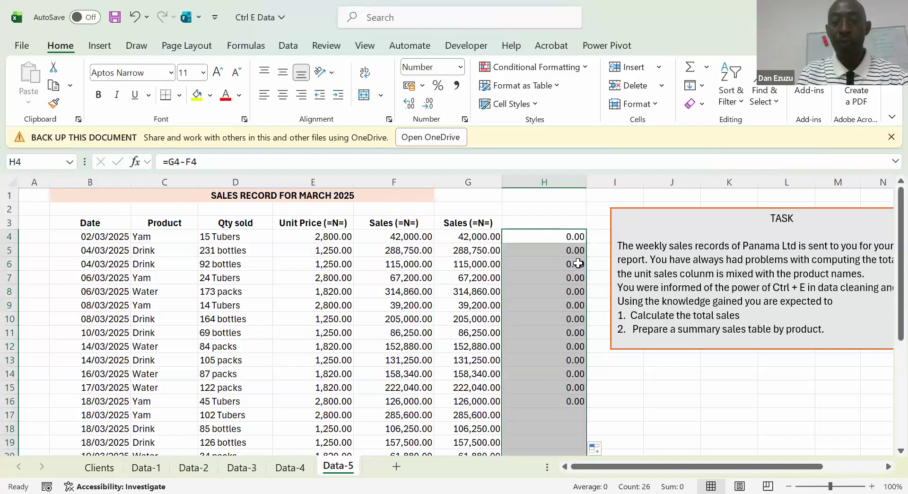
pyautogui.click(560, 282)
pyautogui.press('Down')
pyautogui.press('Down')
pyautogui.press('Down')
pyautogui.press('Down')
pyautogui.press('Down')
pyautogui.press('Down')
pyautogui.press('Down')
pyautogui.press('Down')
pyautogui.press('Down')
pyautogui.press('Down')
pyautogui.press('Down')
pyautogui.press('Down')
pyautogui.press('Down')
pyautogui.press('Down')
pyautogui.press('Down')
pyautogui.press('Down')
pyautogui.press('Down')
pyautogui.press('Down')
pyautogui.press('Down')
pyautogui.press('Down')
pyautogui.press('Down')
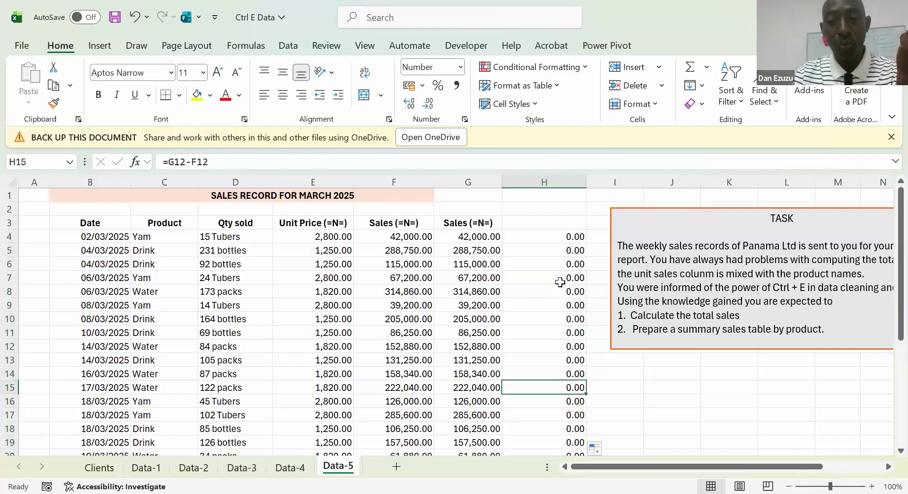
# Display the text of the G4 formula in G1 using FORMULATEXT
pyautogui.press('Left')
pyautogui.press('Up')
pyautogui.press('Up')
pyautogui.press('Up')
pyautogui.press('Up')
pyautogui.press('Up')
pyautogui.press('Up')
pyautogui.press('Up')
pyautogui.press('Up')
pyautogui.press('Up')
pyautogui.press('Up')
pyautogui.press('Up')
pyautogui.press('Up')
pyautogui.press('Up')
pyautogui.press('Up')
pyautogui.press('Up')
pyautogui.press('Up')
pyautogui.press('Up')
pyautogui.press('Up')
pyautogui.press('Up')
pyautogui.press('Up')
pyautogui.press('Up')
pyautogui.press('Up')
pyautogui.press('Up')
pyautogui.press('Up')
pyautogui.press('Up')
pyautogui.press('Up')
pyautogui.press('Up')
pyautogui.press('Up')
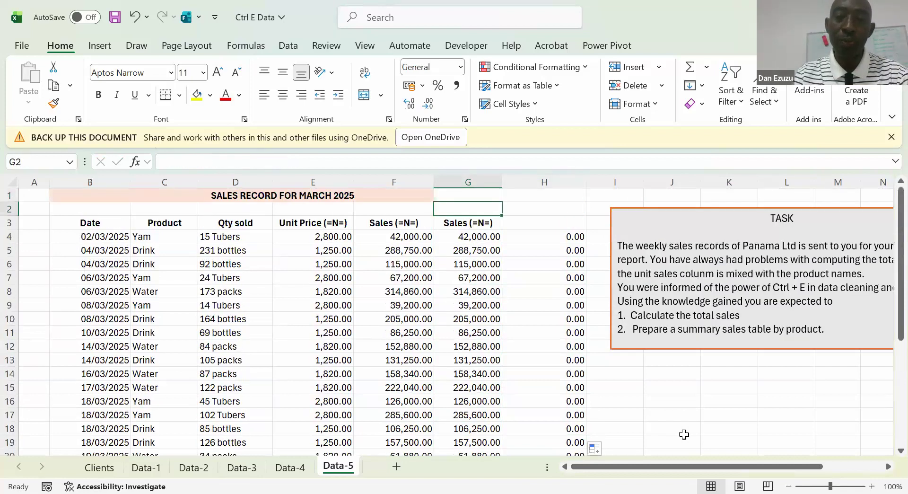
pyautogui.write('=')
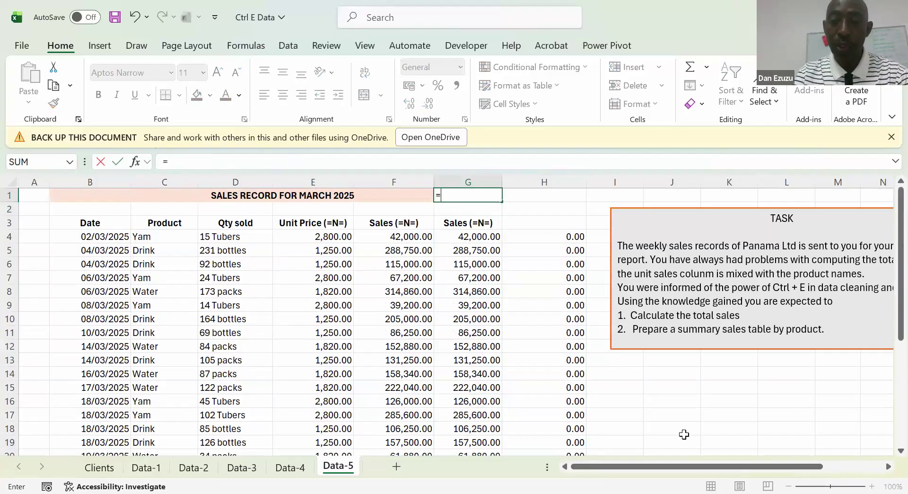
pyautogui.write('FORMULATEXT(')
pyautogui.press('Down')
pyautogui.press('Down')
pyautogui.press('Down')
pyautogui.hotkey('ctrl', 'Return')
# Clear the difference formulas from H4:H29
pyautogui.press('Down')
pyautogui.press('Down')
pyautogui.press('Down')
pyautogui.press('Left')
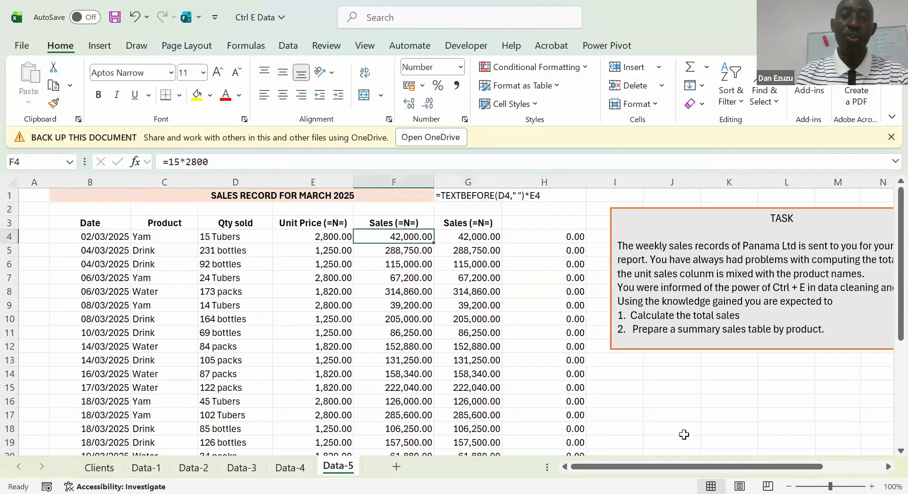
pyautogui.press('Right')
pyautogui.press('Right')
pyautogui.press('Up')
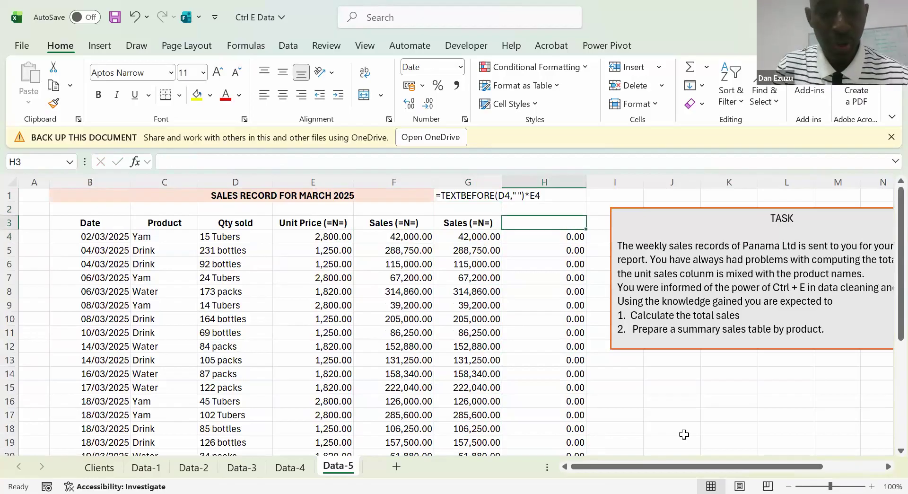
pyautogui.hotkey('ctrl', 'shift', 'Down')
pyautogui.hotkey('ctrl', 'shift', 'Down')
pyautogui.press('Delete')
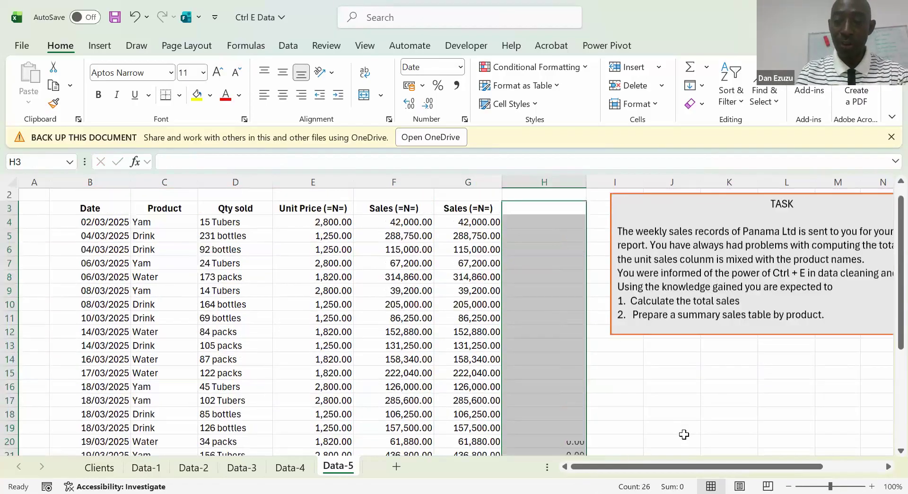
pyautogui.press('Left')
pyautogui.press('Down')
pyautogui.press('Left')
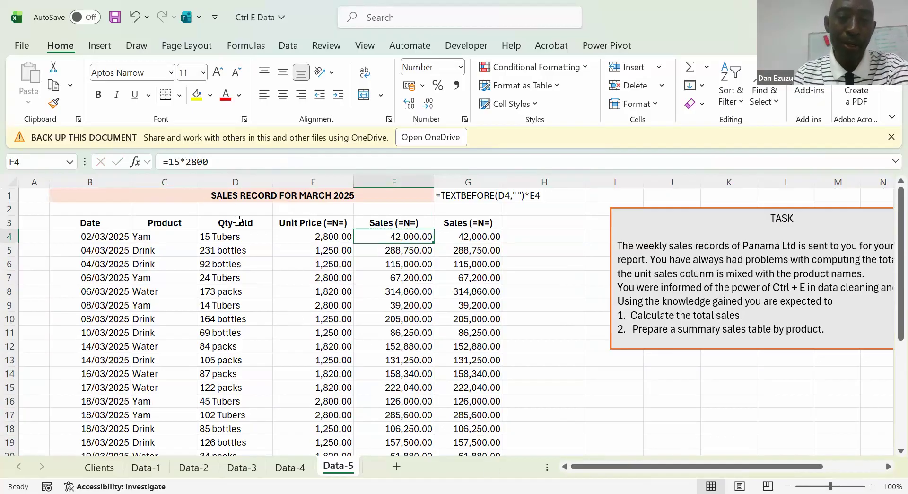
# Narrow the Qty sold column D slightly
pyautogui.click(235, 181)
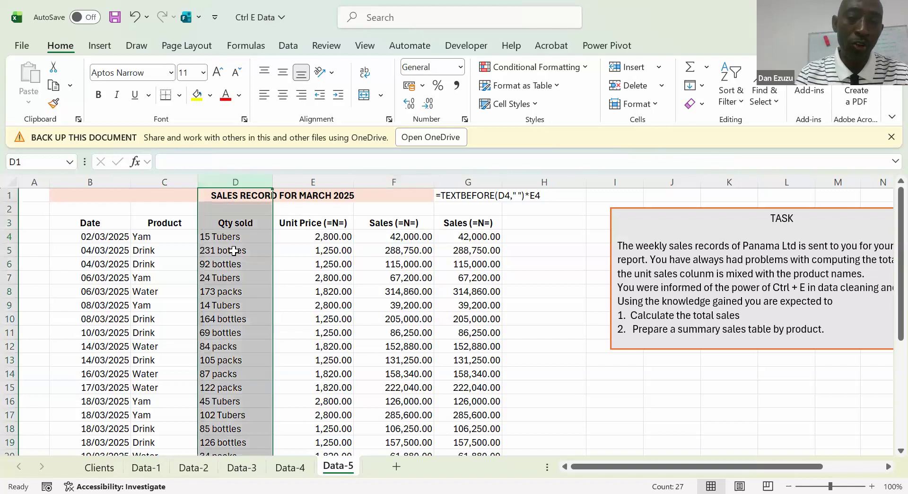
pyautogui.click(235, 237)
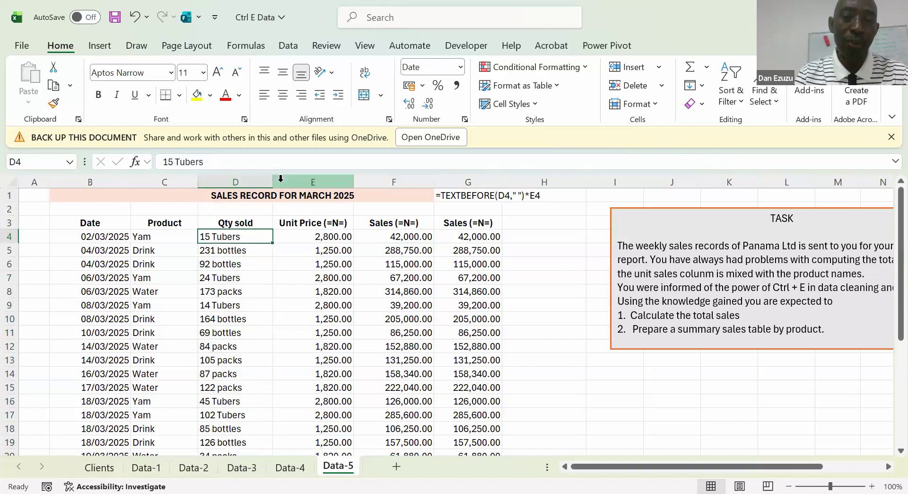
pyautogui.moveTo(273, 178); pyautogui.dragTo(266, 177)
pyautogui.click(251, 177)
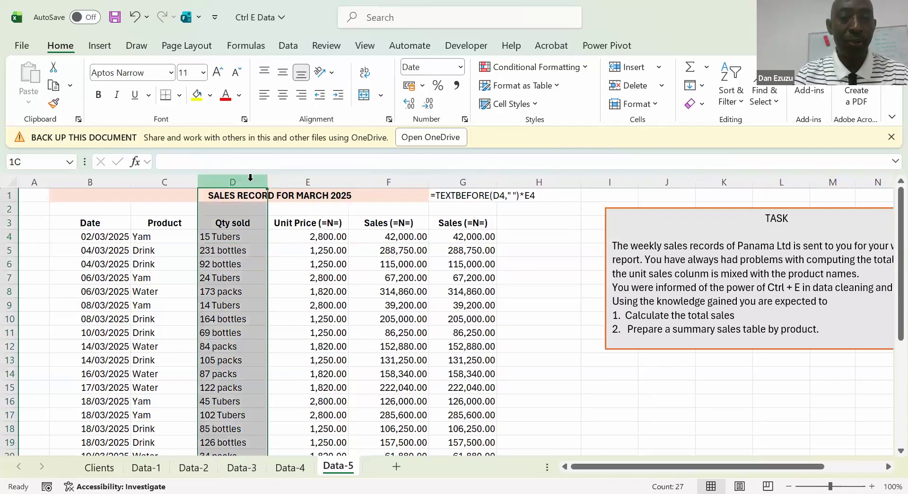
pyautogui.click(238, 246)
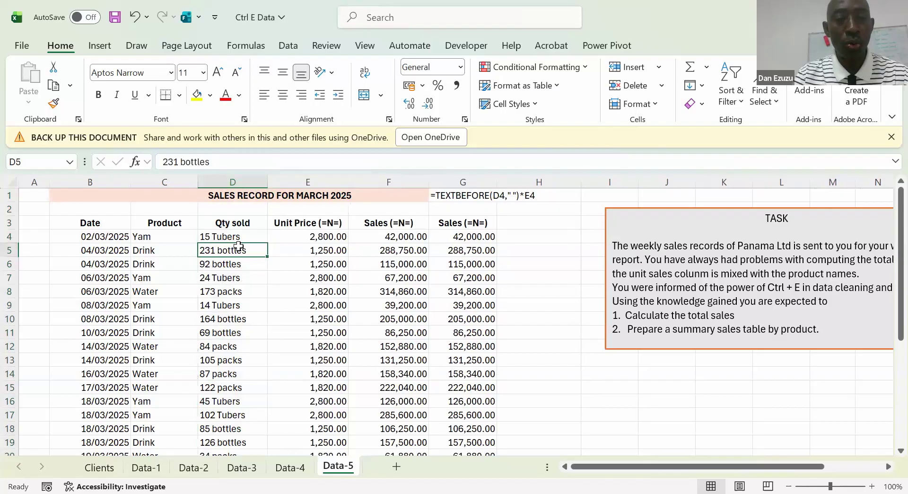
# Total the column G sales in G31 with =SUM(G4:G30)
pyautogui.hotkey('ctrl', 'Right')
pyautogui.hotkey('ctrl', 'Down')
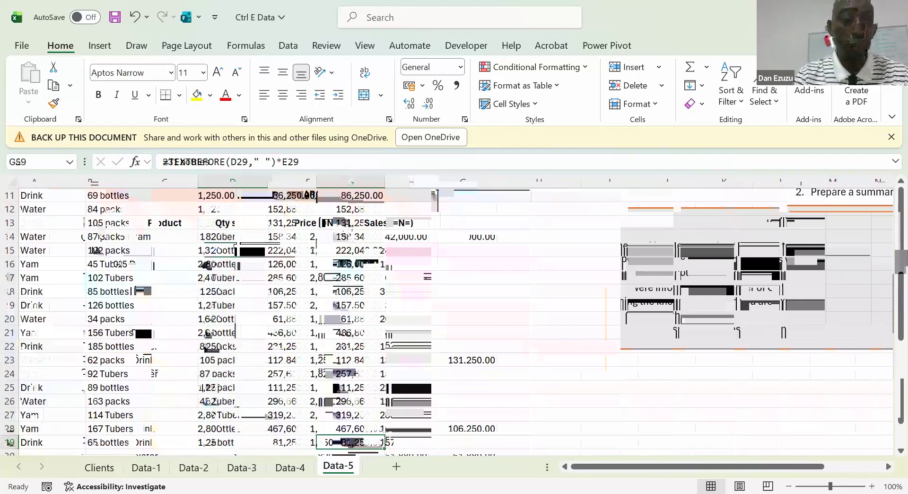
pyautogui.press('Down')
pyautogui.press('Down')
pyautogui.press('Down')
pyautogui.press('Up')
pyautogui.press('Up')
pyautogui.press('Down')
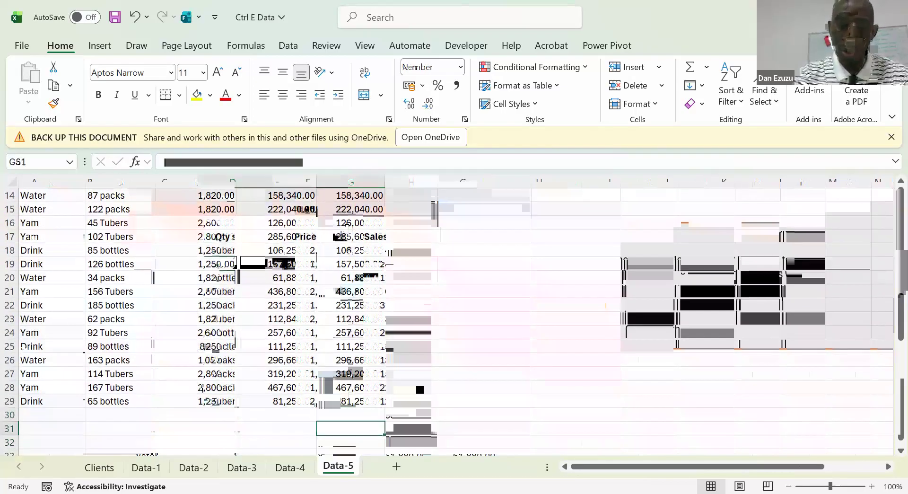
pyautogui.press('F2')
pyautogui.hotkey('alt', '=')
pyautogui.hotkey('ctrl', 'Return')
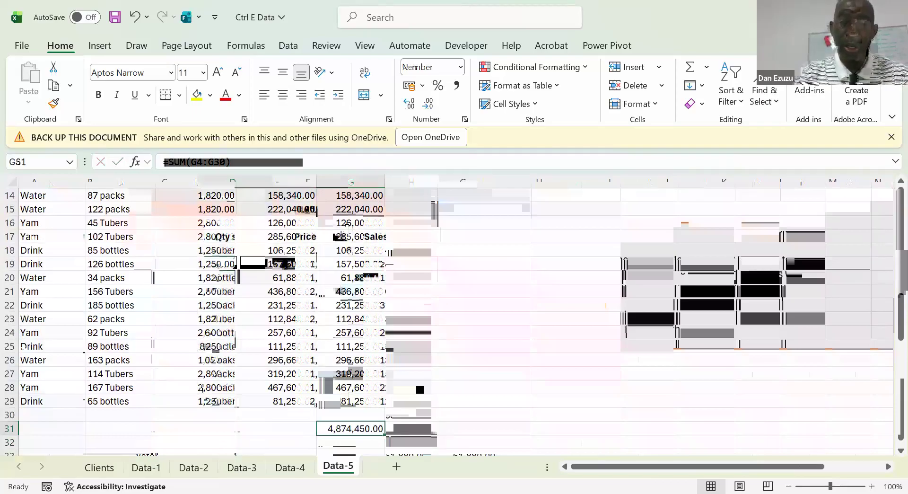
# Go to the product sales summary table and narrow its product column I slightly
pyautogui.press('Right')
pyautogui.press('Right')
pyautogui.hotkey('ctrl', 'Up')
pyautogui.hotkey('ctrl', 'Up')
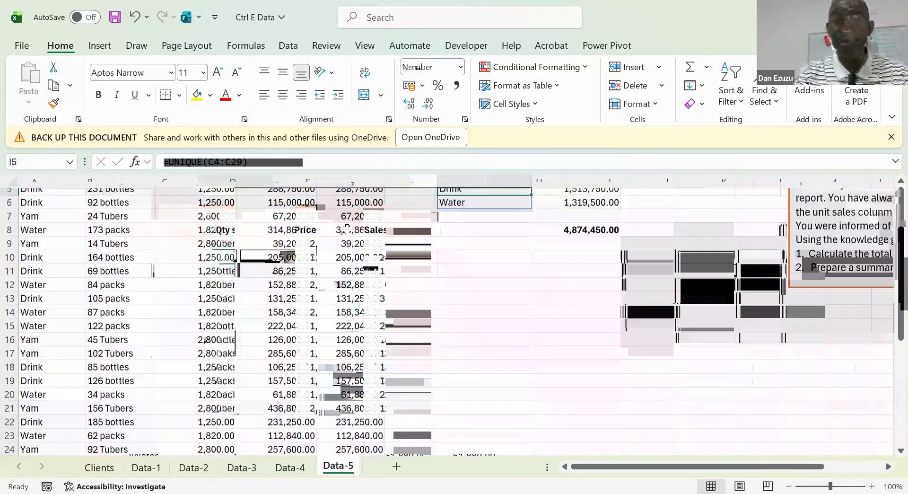
pyautogui.press('Right')
pyautogui.press('Left')
pyautogui.press('Right')
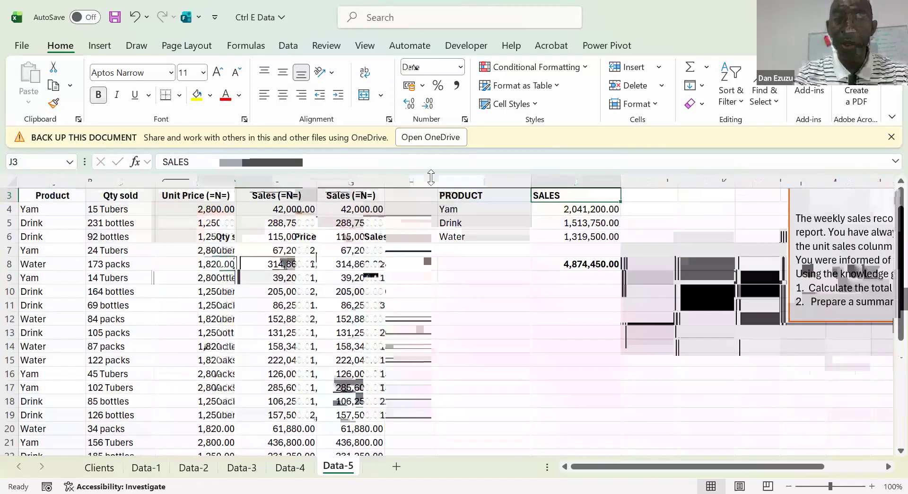
pyautogui.moveTo(525, 184); pyautogui.dragTo(509, 184)
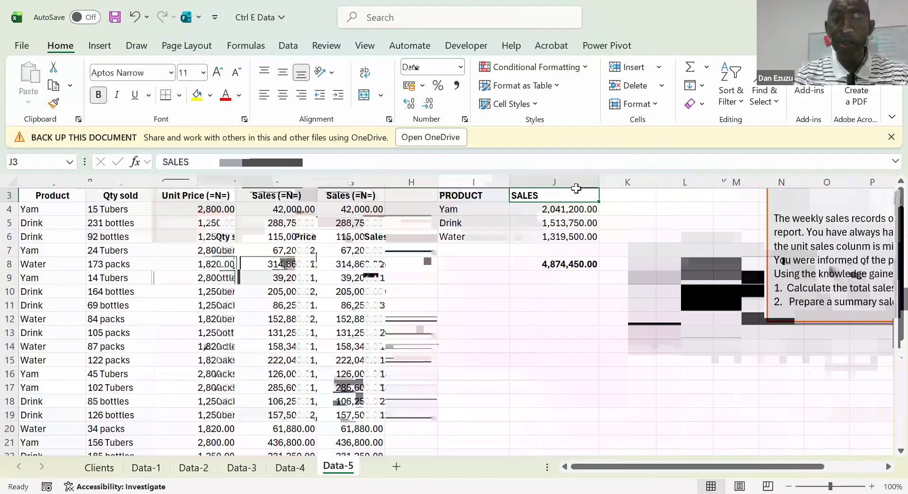
# Centre the PRODUCT and SALES headers in I3:J3 of the summary table
pyautogui.scroll(1, 445, 225)
pyautogui.click(444, 226)
pyautogui.moveTo(445, 226); pyautogui.dragTo(549, 226)
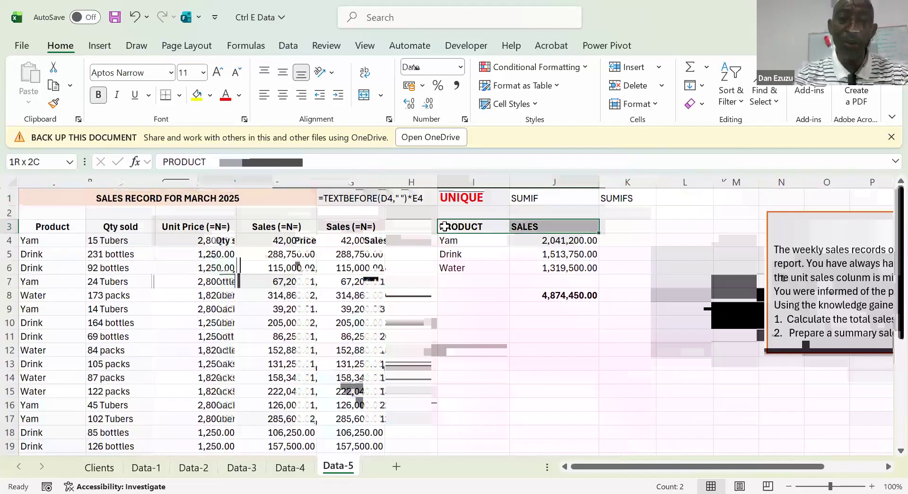
pyautogui.click(282, 95)
pyautogui.hotkey('shift', 'Down')
pyautogui.hotkey('shift', 'Down')
pyautogui.hotkey('shift', 'Down')
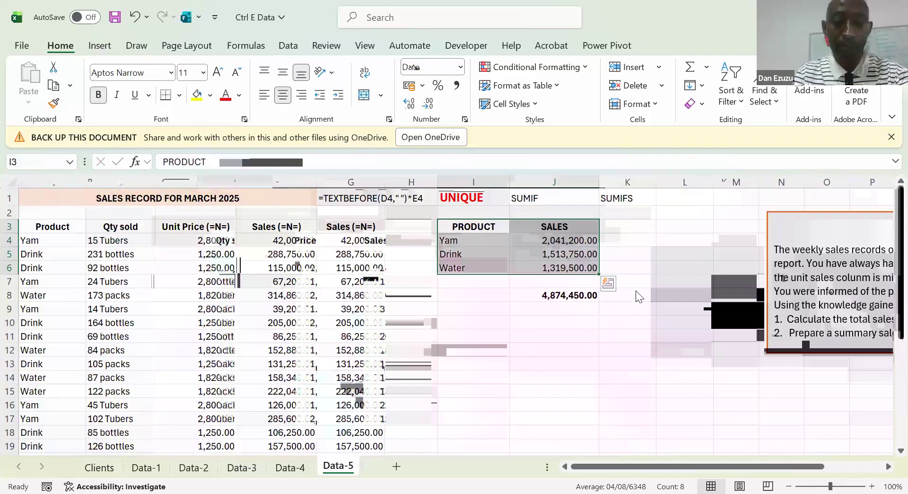
# Enter the shortcut note ALT+F1 in cell I11 below the summary table
pyautogui.click(408, 312)
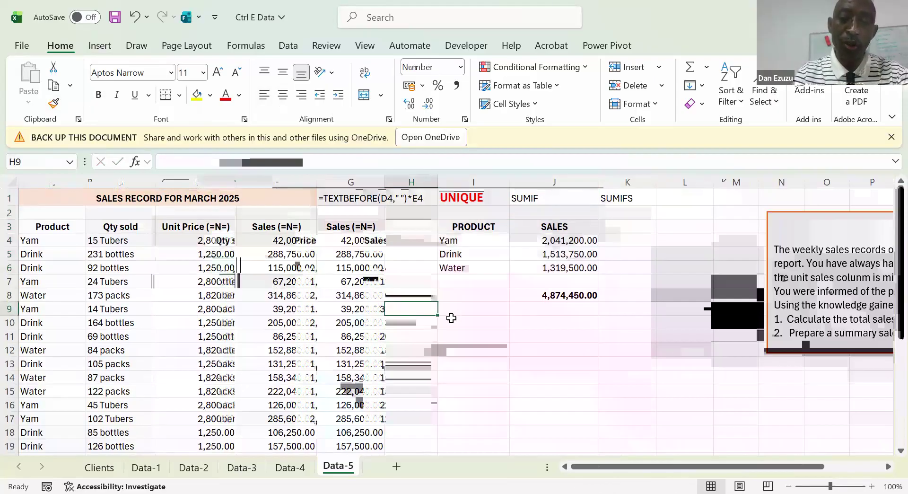
pyautogui.click(454, 334)
pyautogui.write('A')
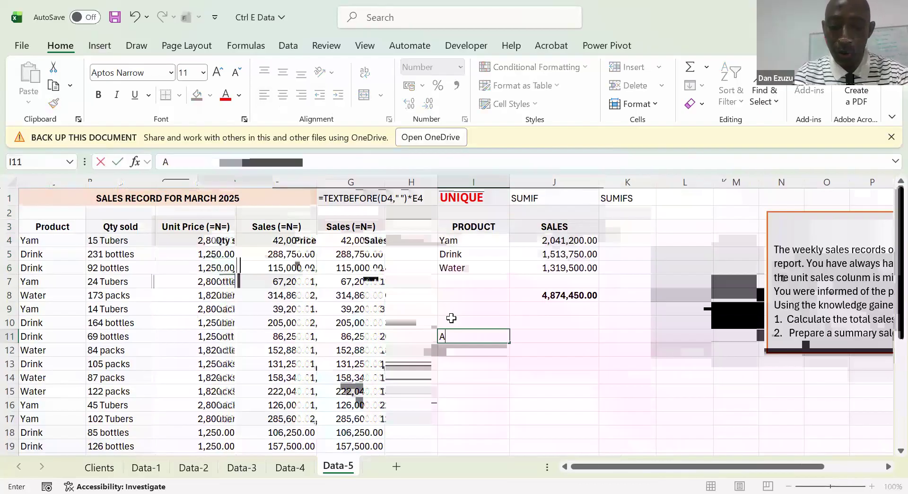
pyautogui.write('LT')
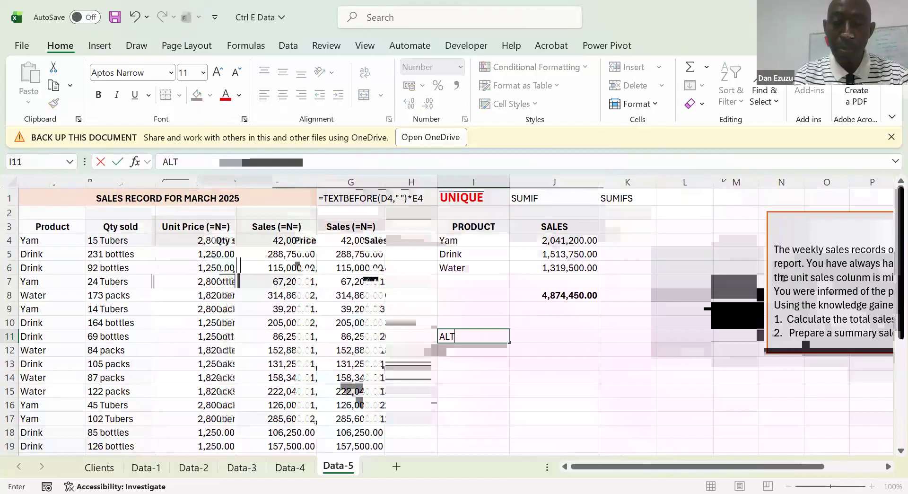
pyautogui.write('+F1')
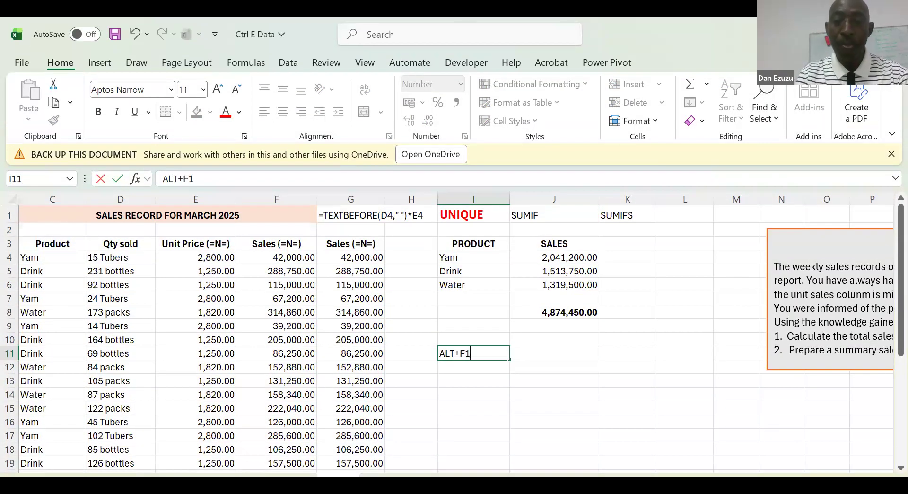
pyautogui.hotkey('ctrl', 'Return')
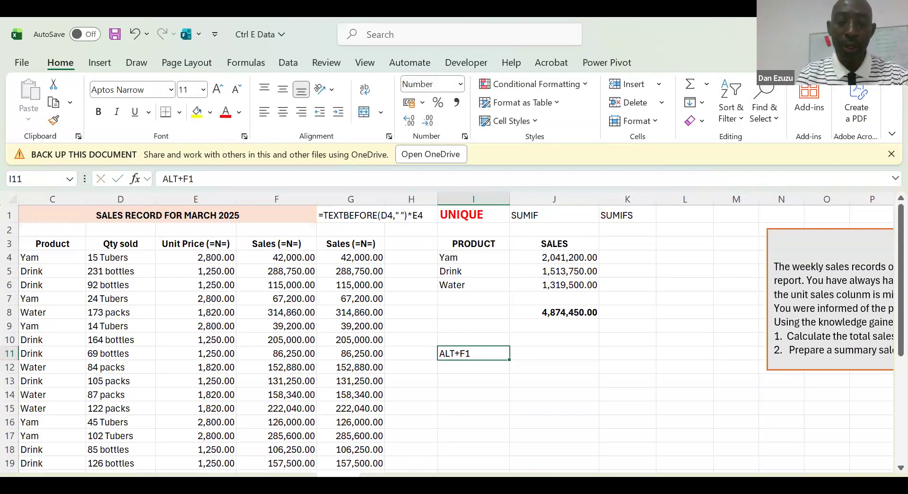
# Insert a default column chart from the summary table I3:J6 and place it over columns D to H
pyautogui.press('Up')
pyautogui.press('Up')
pyautogui.press('Up')
pyautogui.press('Up')
pyautogui.press('Up')
pyautogui.press('Up')
pyautogui.press('Up')
pyautogui.press('Up')
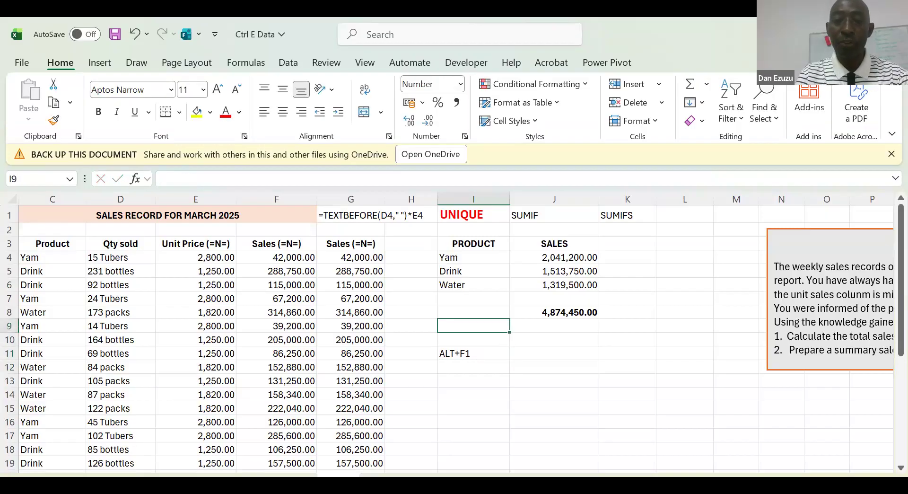
pyautogui.hotkey('shift', 'Right')
pyautogui.hotkey('shift', 'Down')
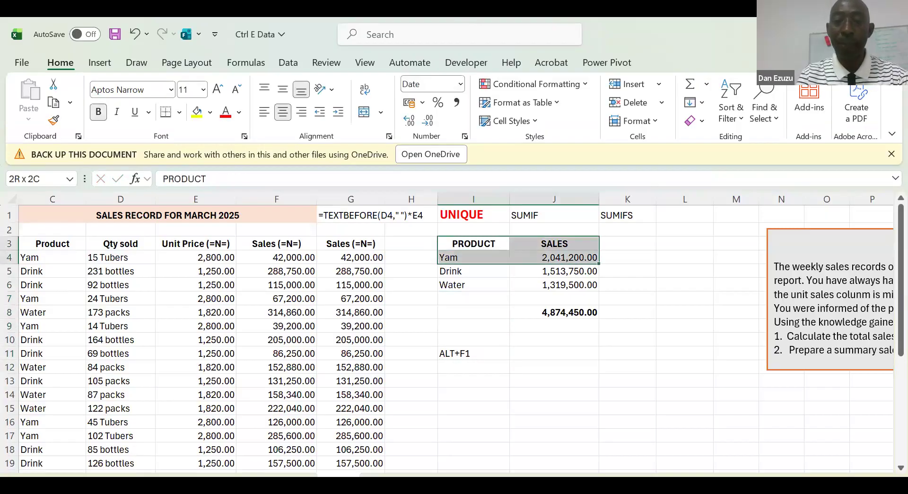
pyautogui.hotkey('shift', 'Down')
pyautogui.hotkey('shift', 'Down')
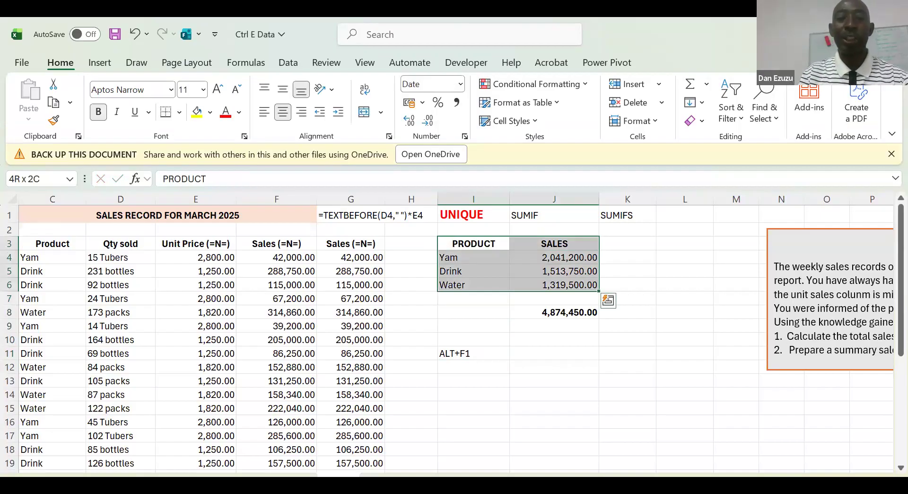
pyautogui.hotkey('alt', 'F1')
pyautogui.moveTo(311, 258); pyautogui.dragTo(109, 233)
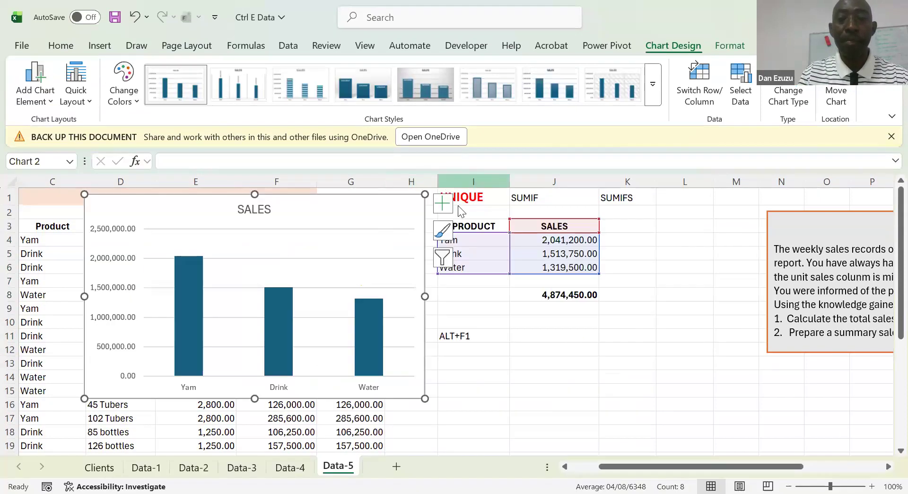
# Apply the orange outline shape style to the sales chart and remove its gridlines
pyautogui.click(732, 46)
pyautogui.click(343, 89)
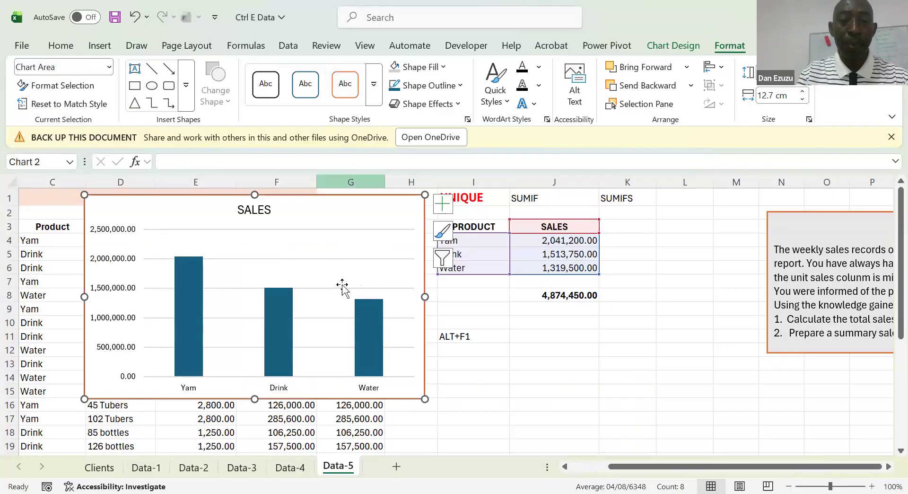
pyautogui.click(442, 205)
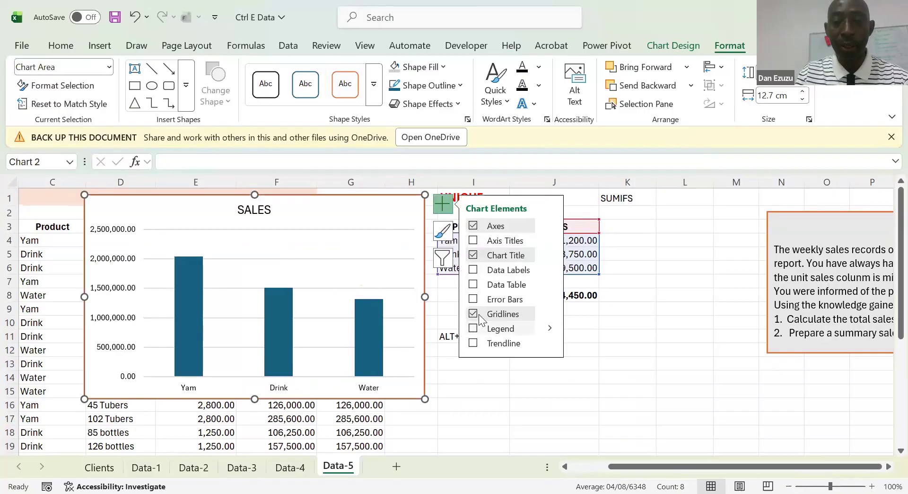
pyautogui.click(473, 315)
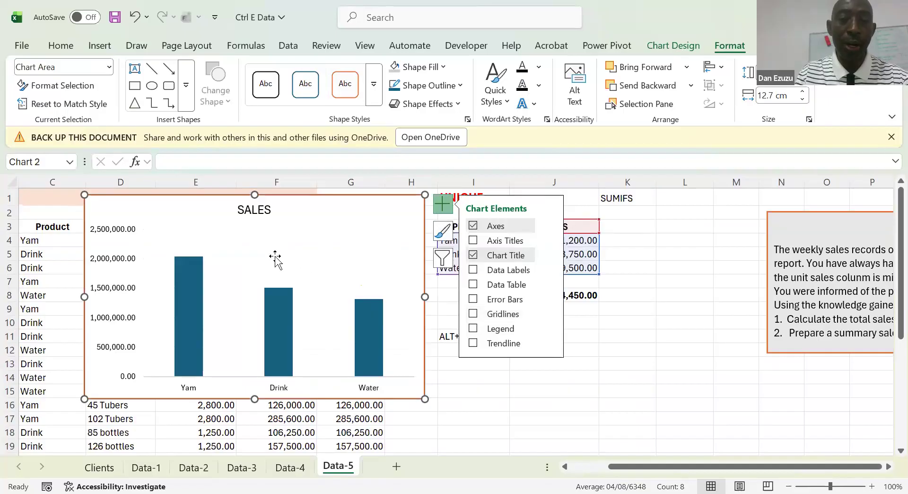
# Set the gap width of the chart's SALES series to 27%
pyautogui.rightClick(186, 269)
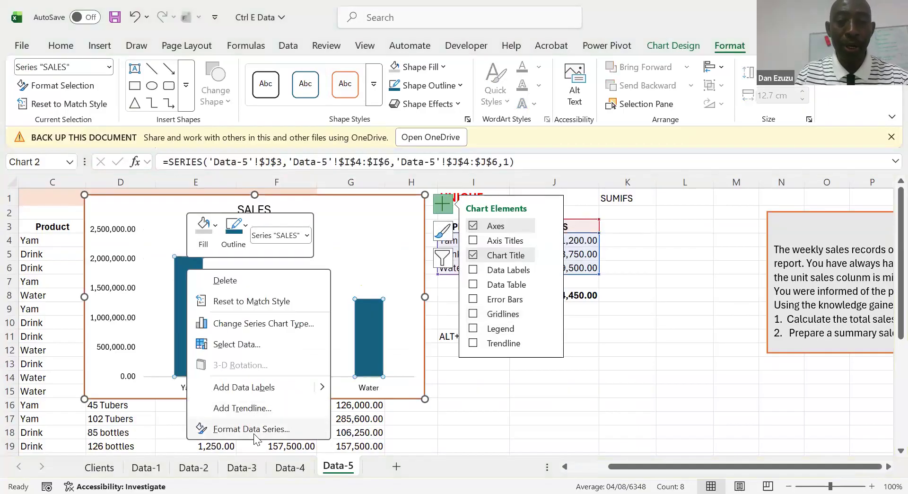
pyautogui.click(254, 434)
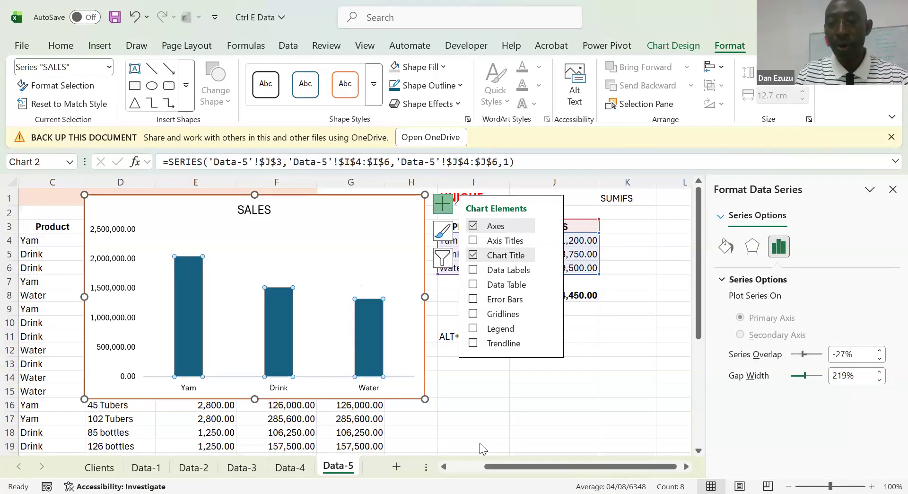
pyautogui.moveTo(805, 375); pyautogui.dragTo(793, 375)
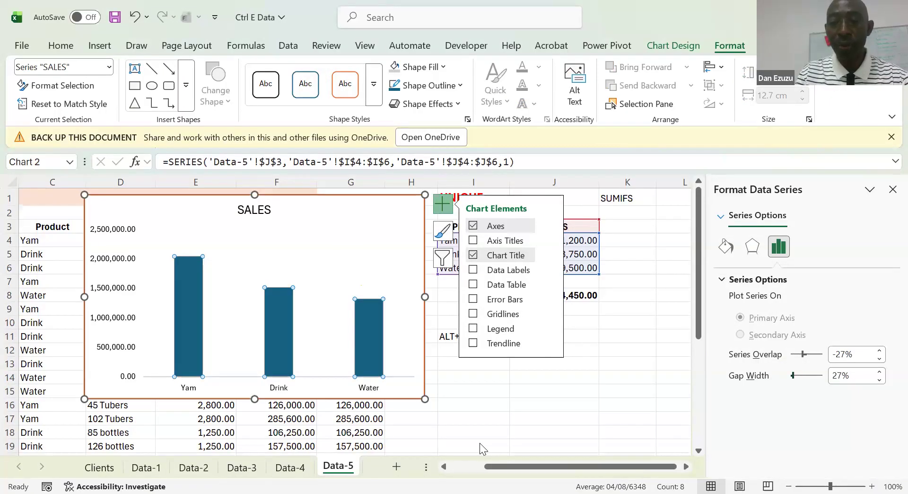
# Add data labels to the SALES columns and delete the chart's vertical value axis
pyautogui.moveTo(185, 272)
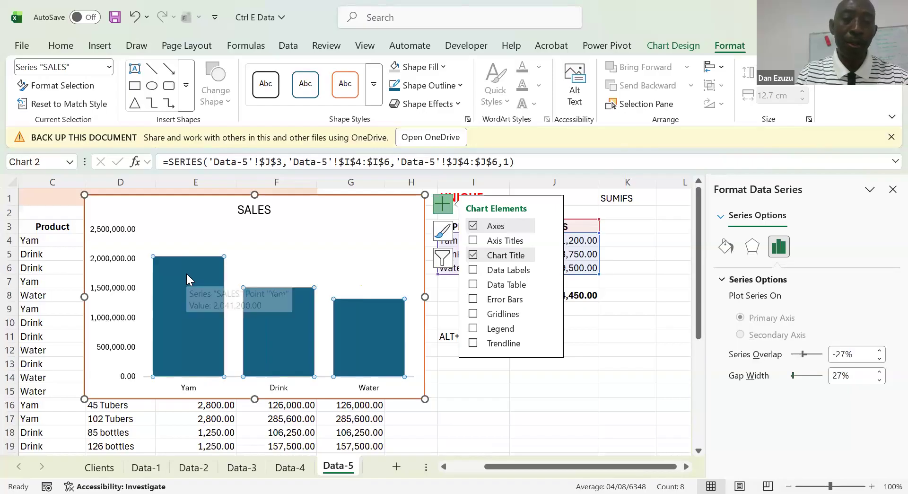
pyautogui.rightClick(186, 274)
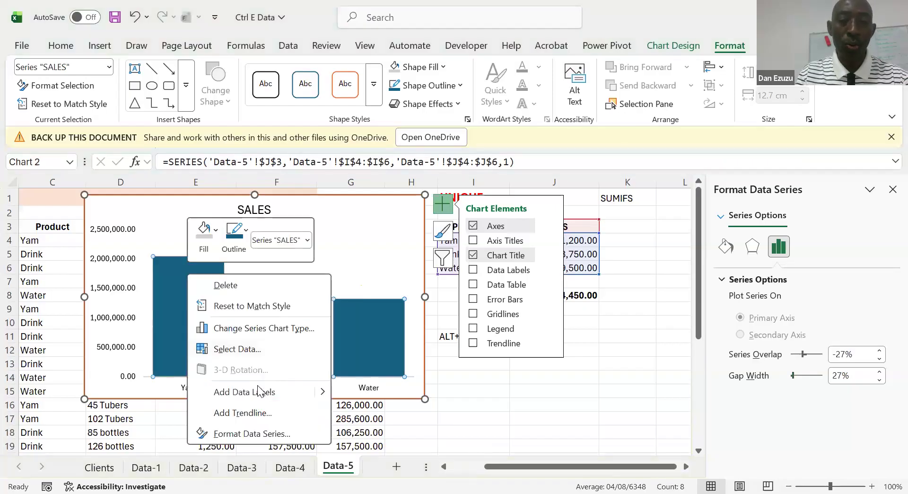
pyautogui.click(322, 396)
pyautogui.click(375, 396)
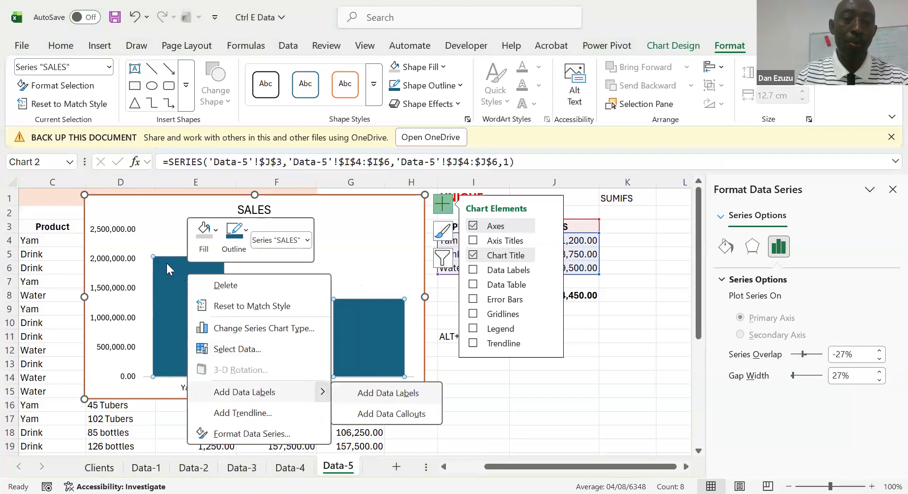
pyautogui.click(123, 235)
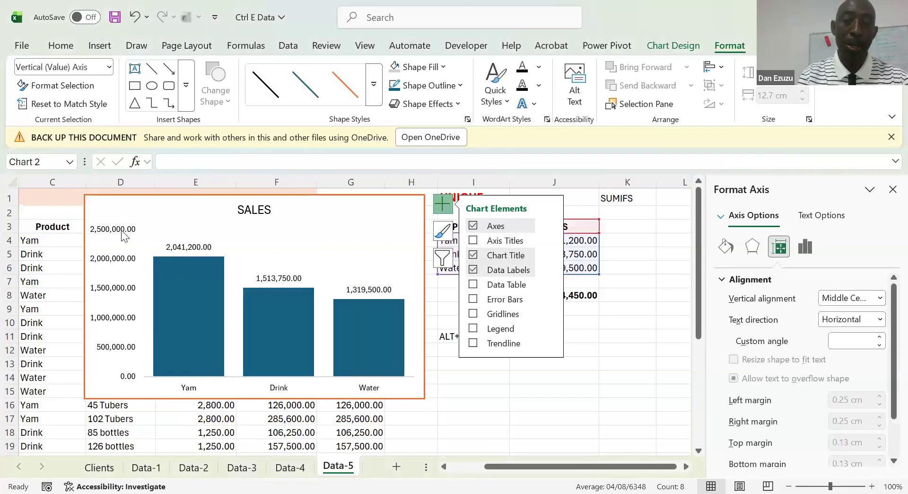
pyautogui.press('Delete')
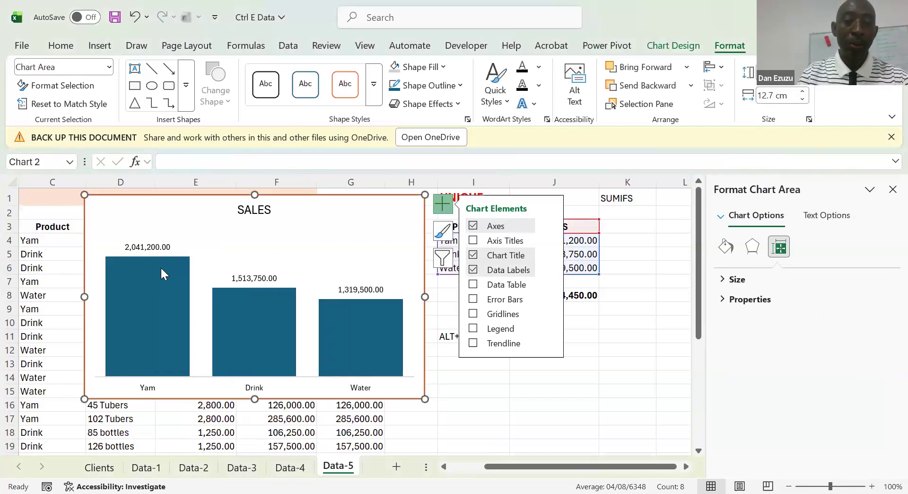
# Make the data labels of the SALES series bold
pyautogui.click(151, 247)
pyautogui.hotkey('ctrl', 'b')
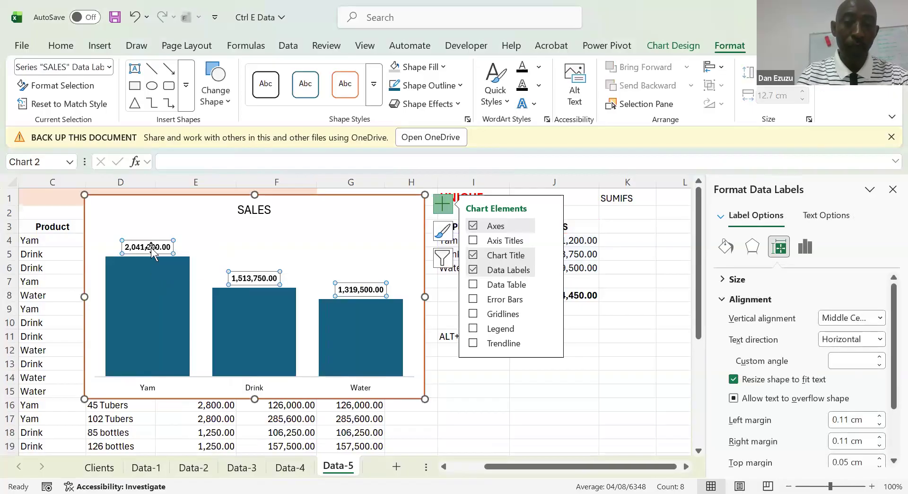
pyautogui.click(644, 253)
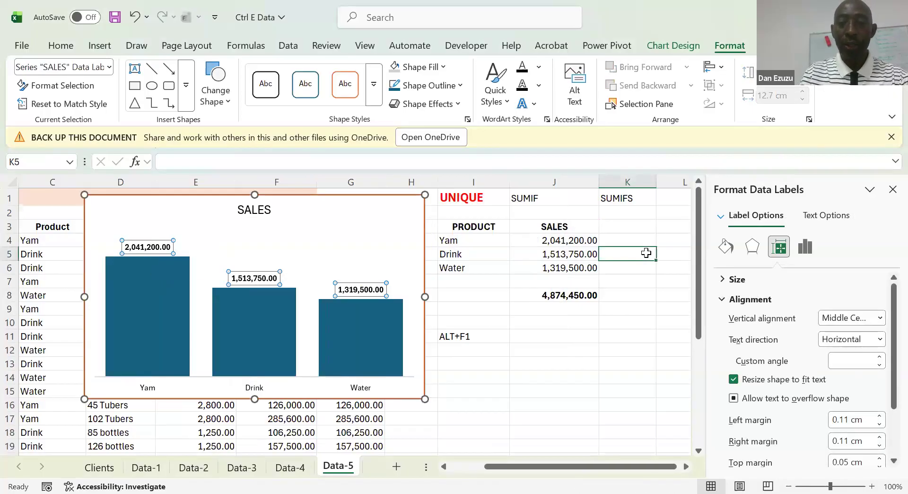
# Close the formatting pane and move the sales chart beside the summary table, over columns L to R
pyautogui.click(891, 189)
pyautogui.moveTo(388, 203); pyautogui.dragTo(799, 196)
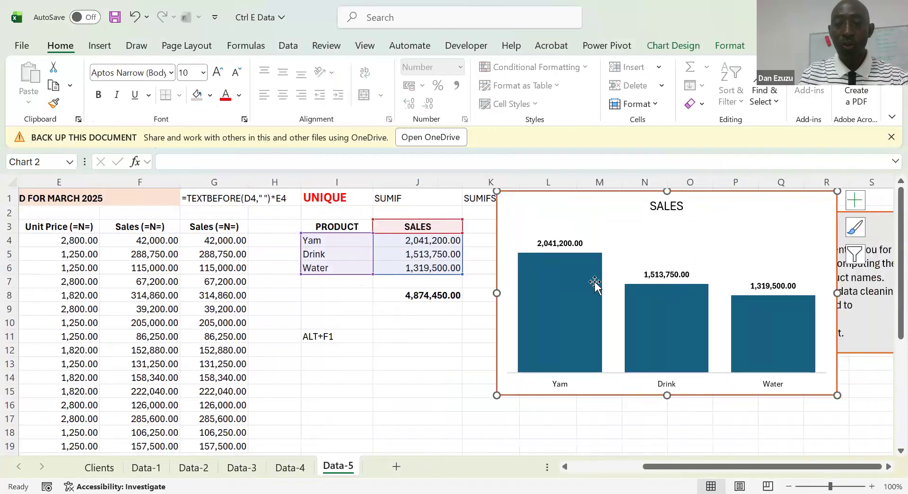
pyautogui.press('Escape')
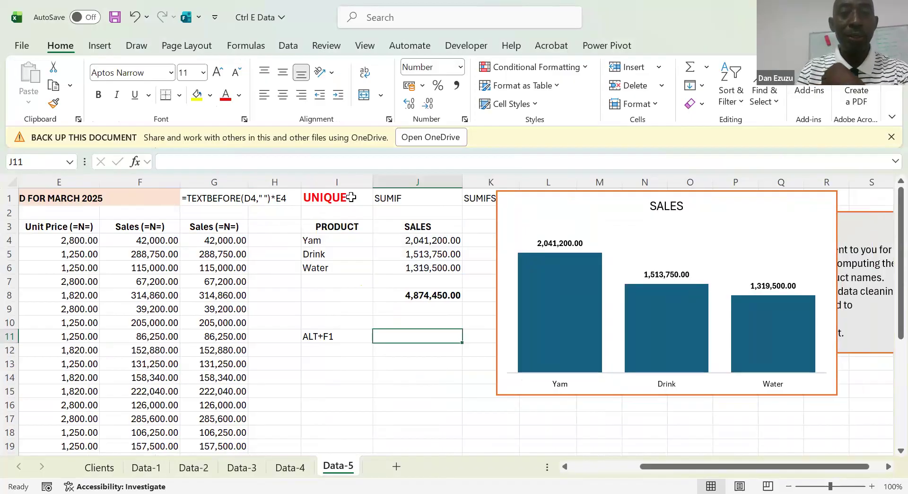
pyautogui.click(285, 44)
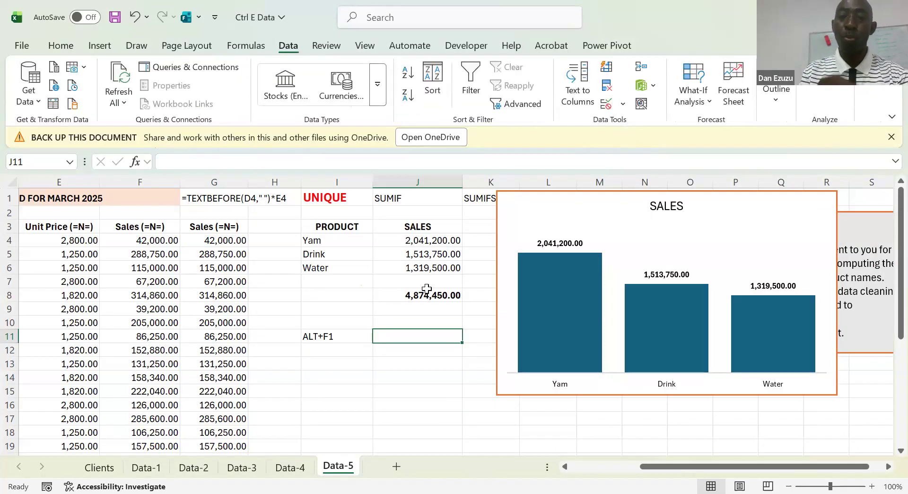
pyautogui.click(339, 296)
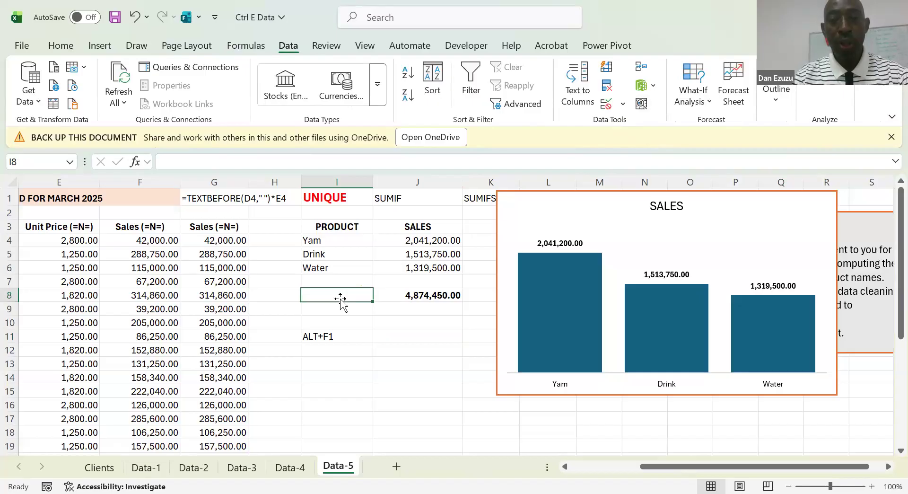
pyautogui.press('Up')
pyautogui.press('Up')
pyautogui.press('Up')
pyautogui.press('Up')
pyautogui.press('Up')
pyautogui.press('Up')
pyautogui.press('Up')
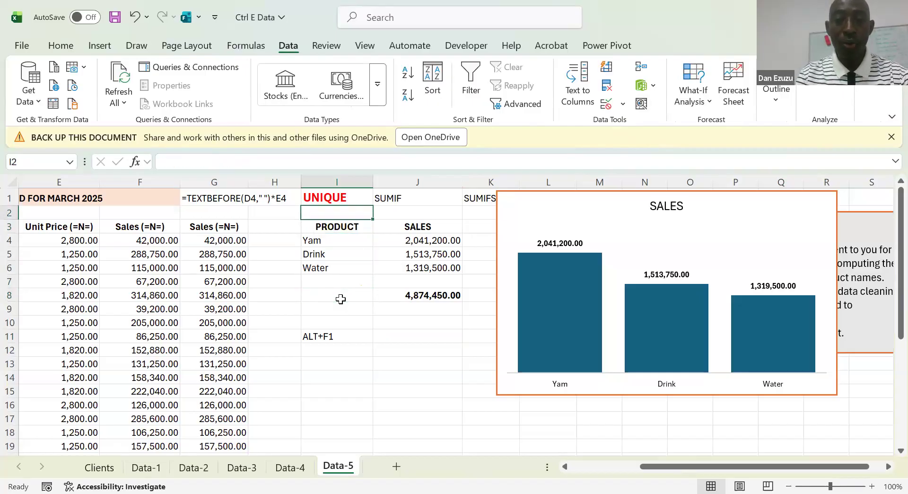
# Make the SUMIF label in J1 bold and colour its text red
pyautogui.press('Right')
pyautogui.hotkey('ctrl', 'b')
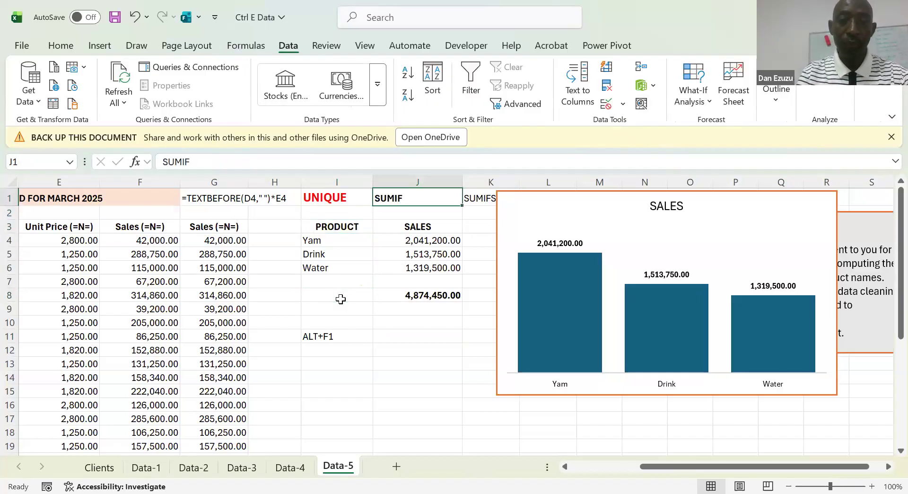
pyautogui.click(60, 47)
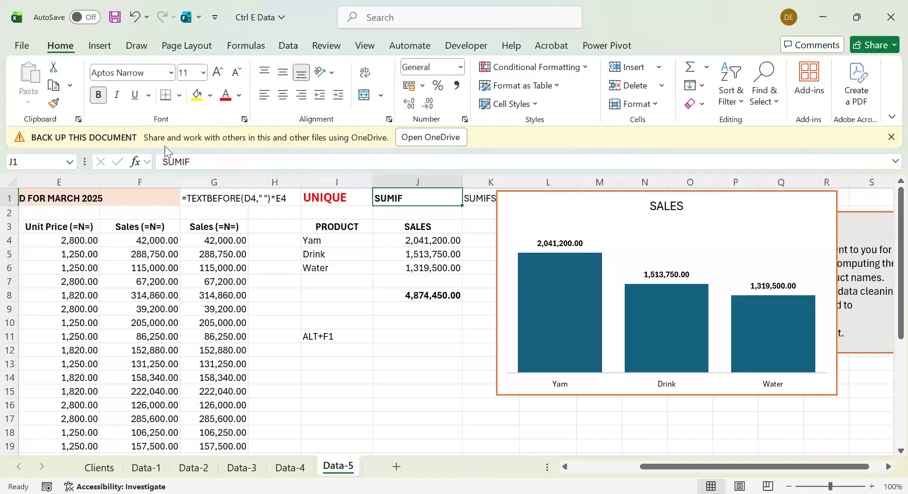
pyautogui.click(225, 95)
pyautogui.click(289, 283)
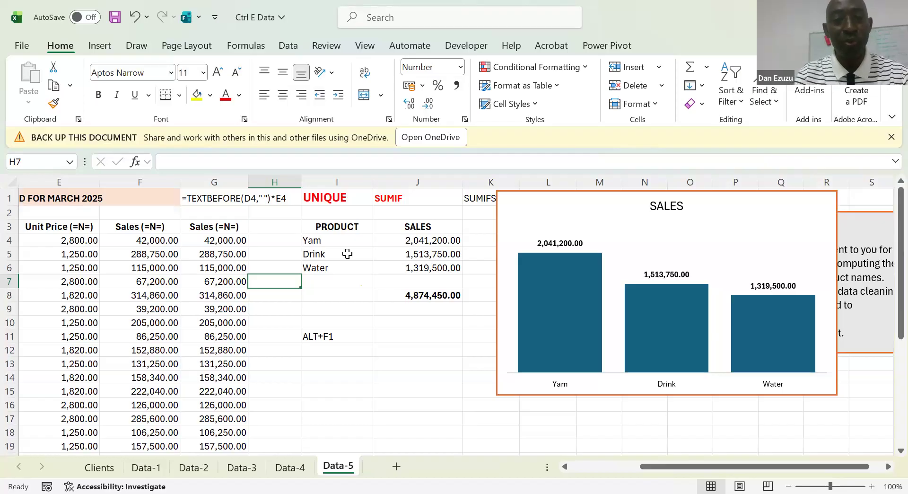
# Look over the column headings of the March 2025 sales record, from Date to Unit Price
pyautogui.click(217, 280)
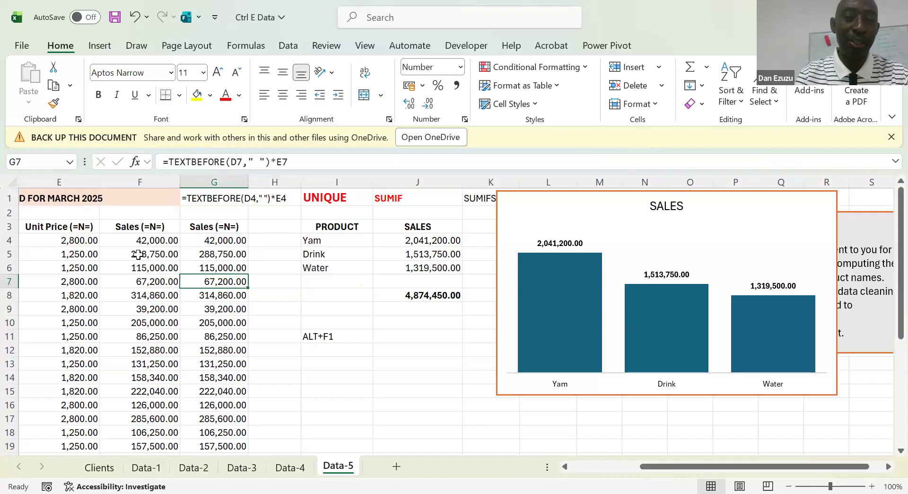
pyautogui.click(138, 254)
pyautogui.press('Left')
pyautogui.press('Left')
pyautogui.press('Left')
pyautogui.press('Left')
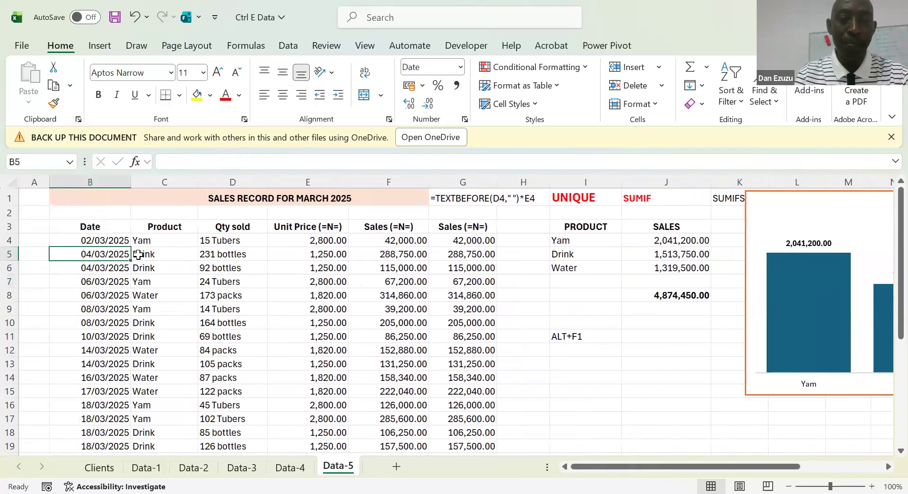
pyautogui.press('Right')
pyautogui.press('Up')
pyautogui.press('Up')
pyautogui.press('Left')
pyautogui.press('Right')
pyautogui.press('Right')
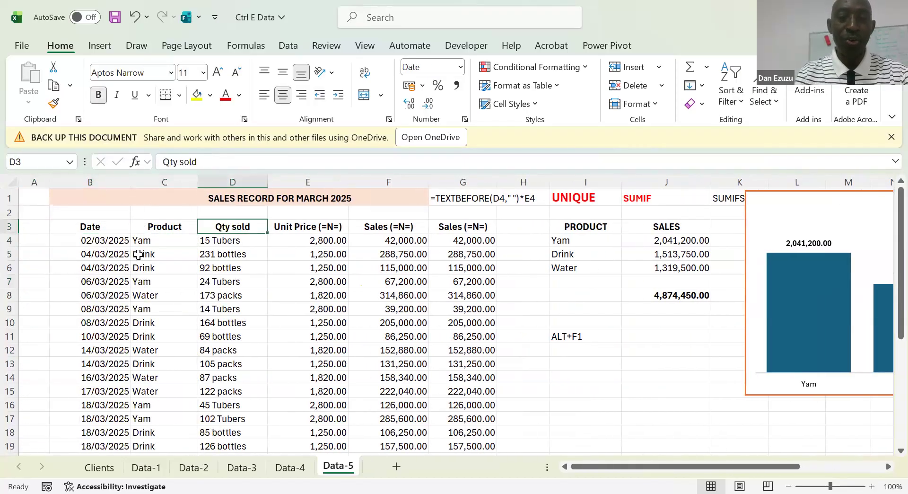
pyautogui.press('Right')
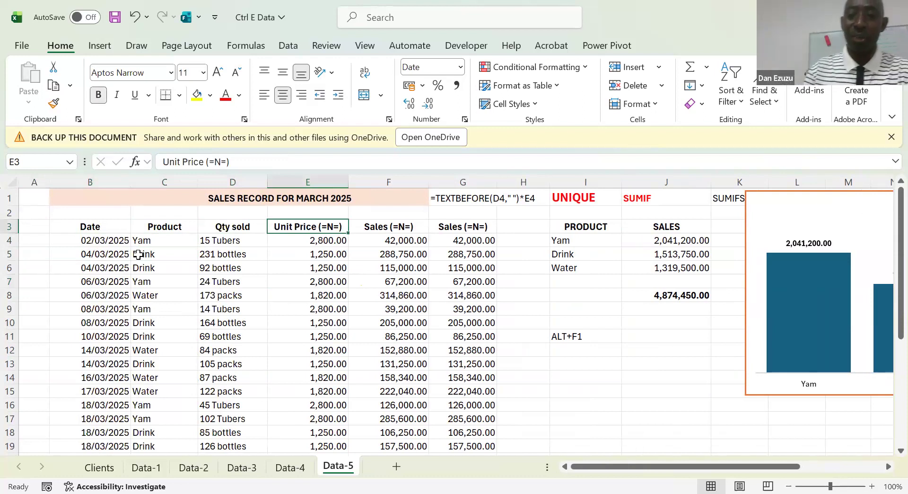
# Review the first data row of the sales record, including the formulas behind both Sales columns
pyautogui.press('Right')
pyautogui.press('Right')
pyautogui.press('Down')
pyautogui.press('Left')
pyautogui.press('Left')
pyautogui.press('Right')
pyautogui.press('Right')
pyautogui.press('Down')
pyautogui.press('Up')
pyautogui.press('Left')
pyautogui.press('Left')
pyautogui.press('Left')
pyautogui.press('Left')
pyautogui.press('Left')
pyautogui.press('Right')
pyautogui.press('Right')
pyautogui.press('Right')
pyautogui.press('Right')
pyautogui.press('Right')
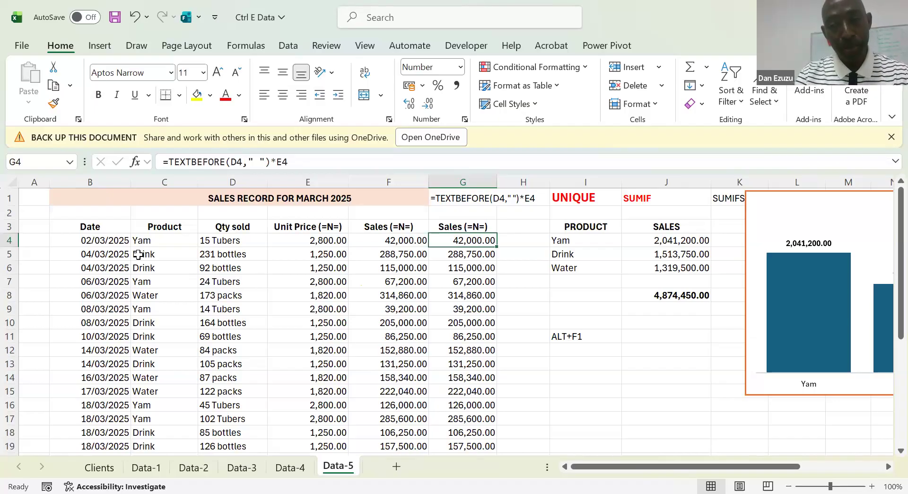
# Examine the SALES chart and the summary range it is based on
pyautogui.press('Right')
pyautogui.press('Right')
pyautogui.press('Right')
pyautogui.press('Right')
pyautogui.press('Right')
pyautogui.press('Right')
pyautogui.press('Right')
pyautogui.press('Right')
pyautogui.press('Right')
pyautogui.press('Right')
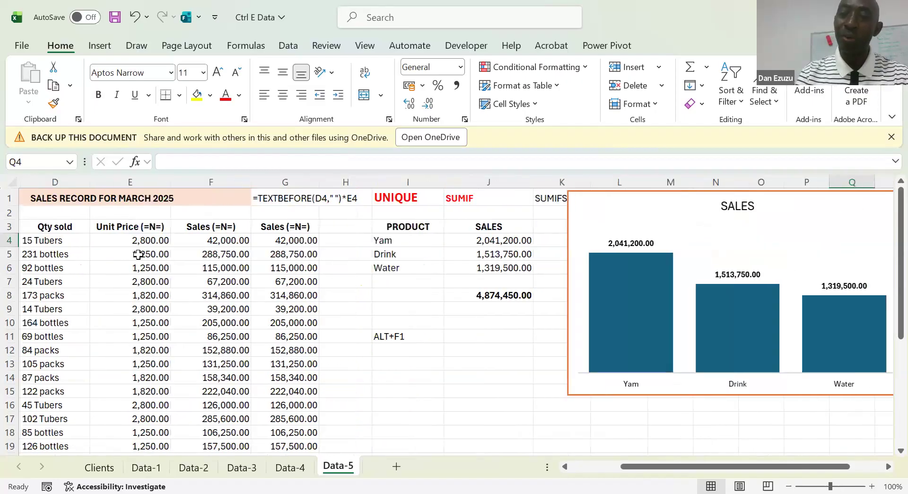
pyautogui.press('Right')
pyautogui.press('Right')
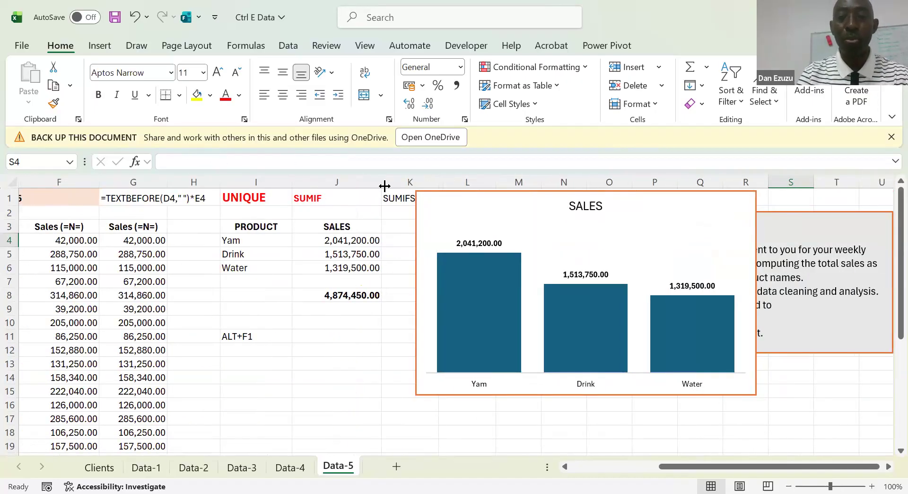
pyautogui.click(425, 206)
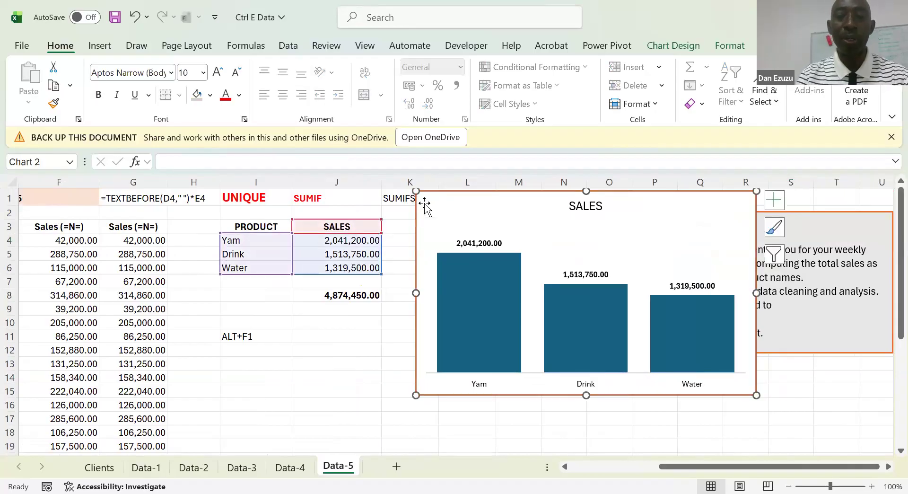
pyautogui.click(232, 297)
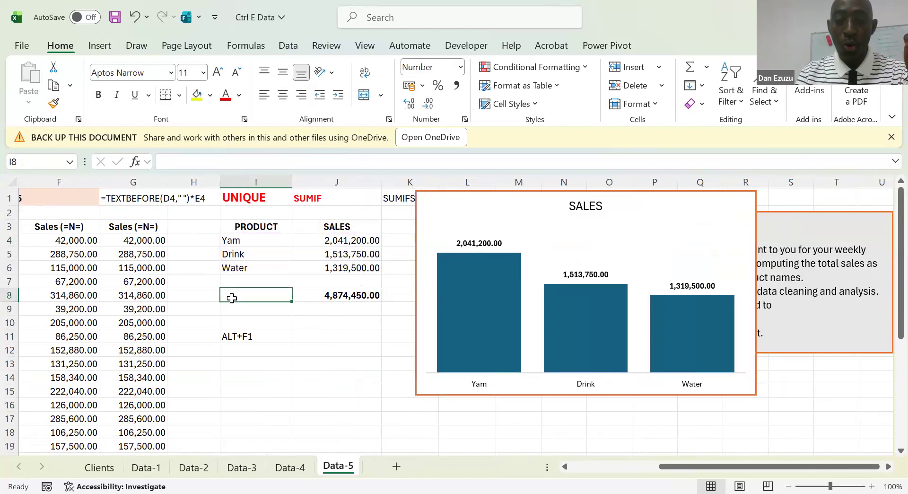
# Examine the quantity, unit price and first Sales columns of the sales record
pyautogui.press('Left')
pyautogui.press('Left')
pyautogui.press('Left')
pyautogui.press('Left')
pyautogui.press('Left')
pyautogui.press('Left')
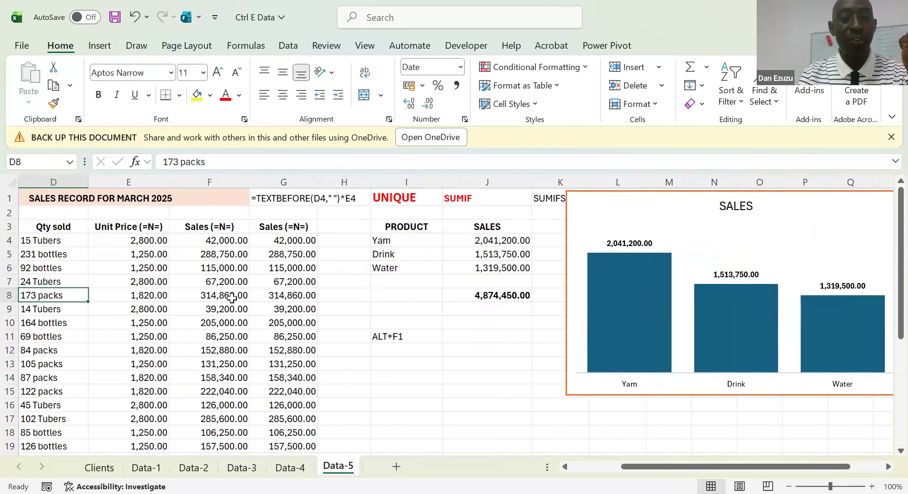
pyautogui.press('Left')
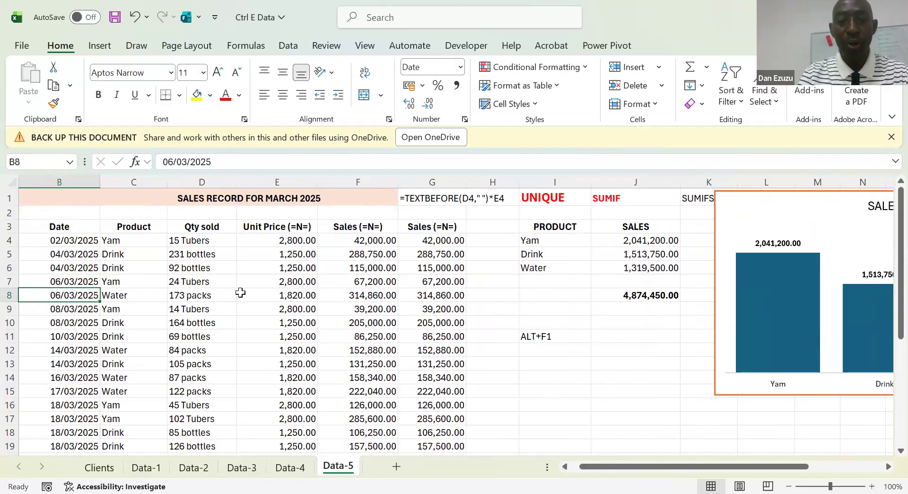
pyautogui.click(227, 296)
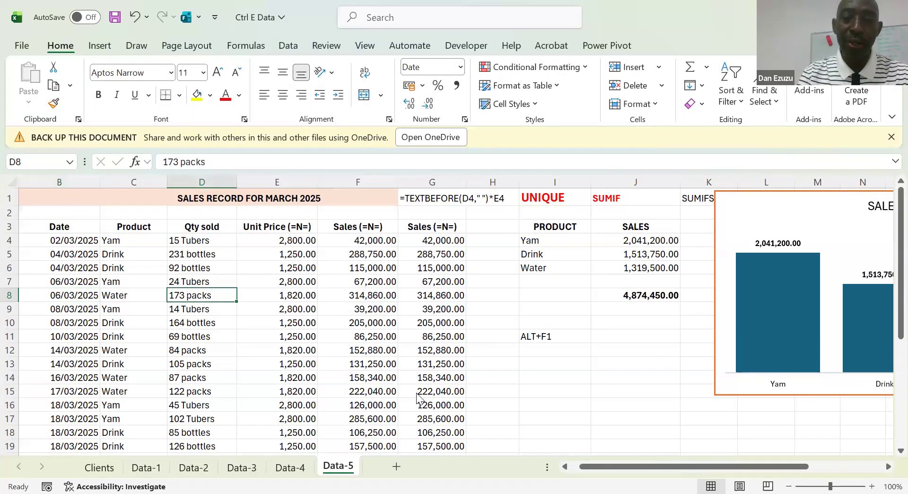
pyautogui.click(358, 337)
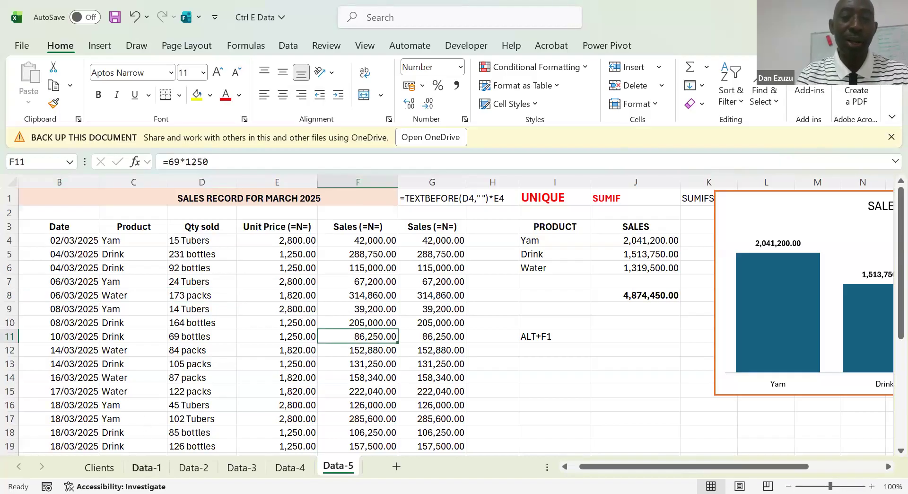
pyautogui.press('Left')
pyautogui.press('Down')
pyautogui.press('Down')
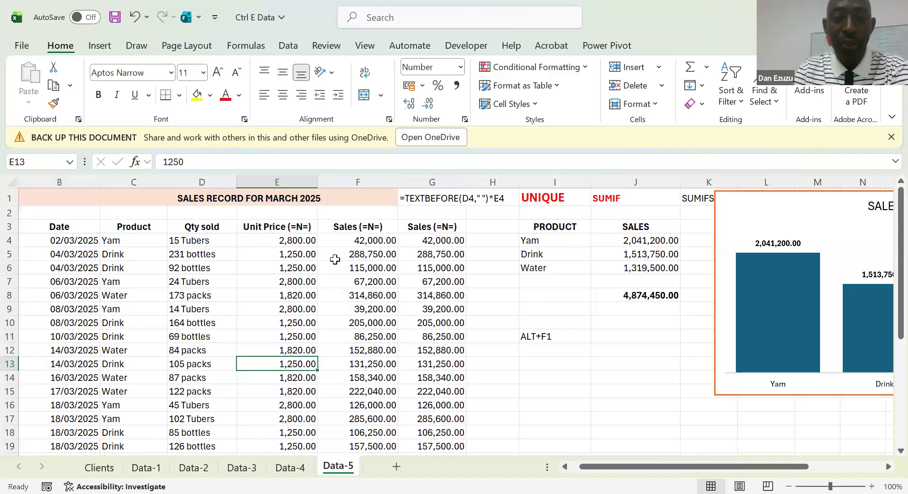
pyautogui.click(288, 254)
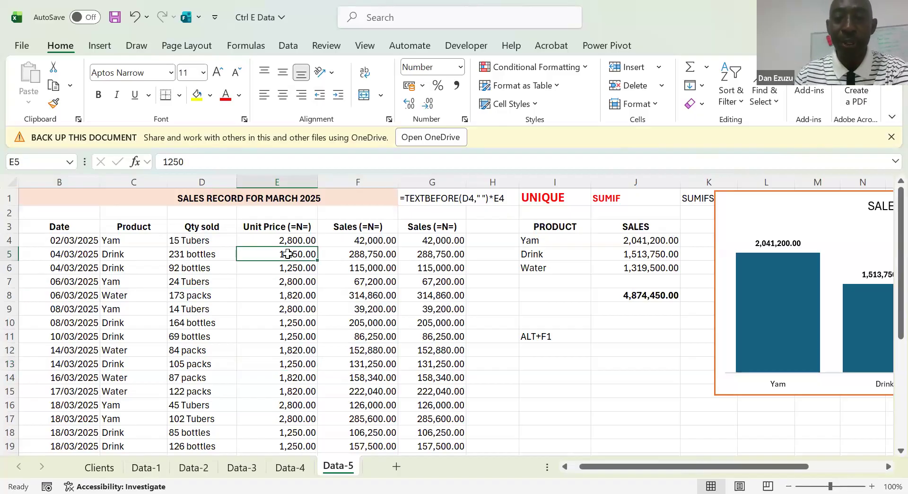
pyautogui.click(365, 227)
pyautogui.click(281, 227)
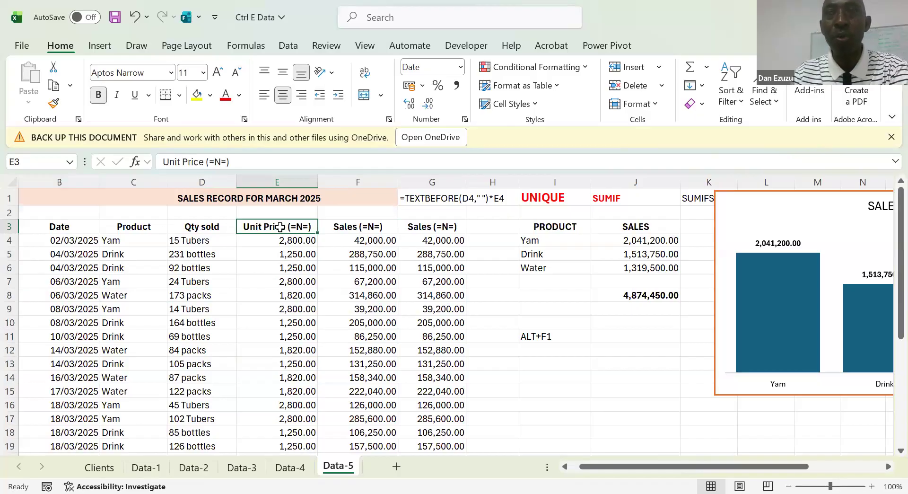
# Examine the formula behind the product names in the PRODUCT column of the summary table
pyautogui.click(513, 224)
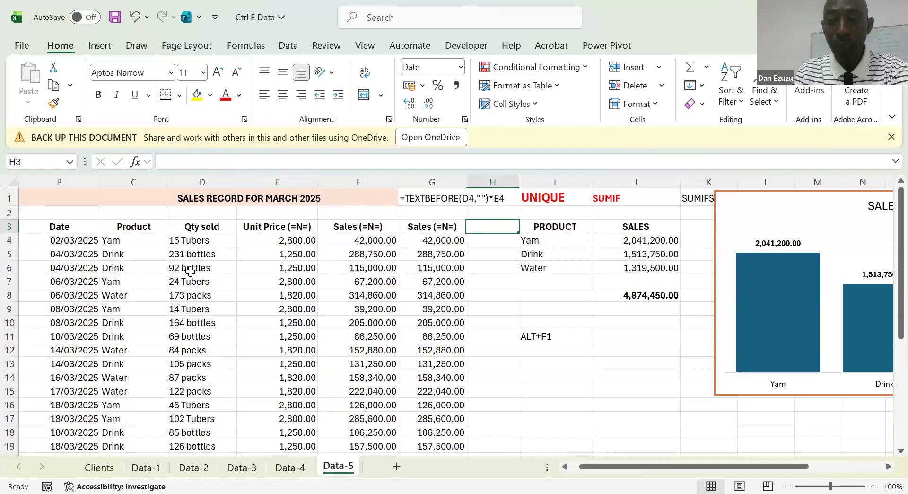
pyautogui.press('Right')
pyautogui.press('Right')
pyautogui.press('Down')
pyautogui.press('Up')
pyautogui.press('Left')
pyautogui.press('Down')
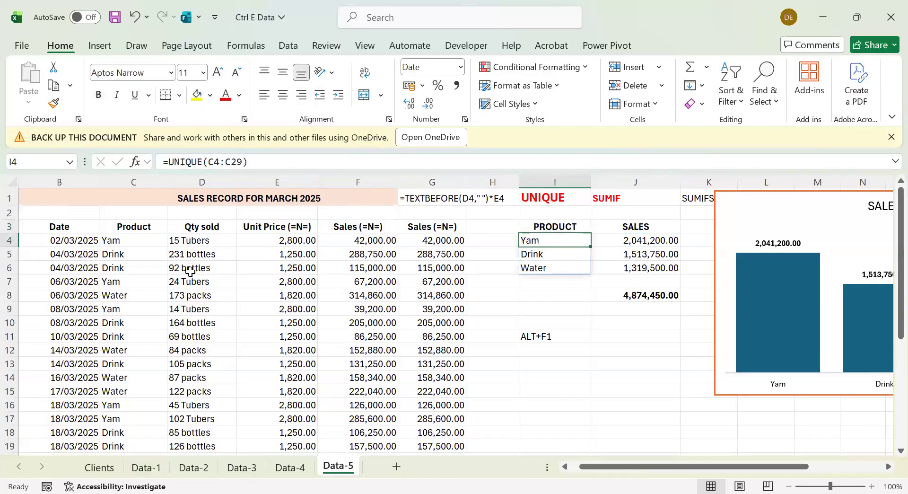
pyautogui.press('Down')
pyautogui.press('Down')
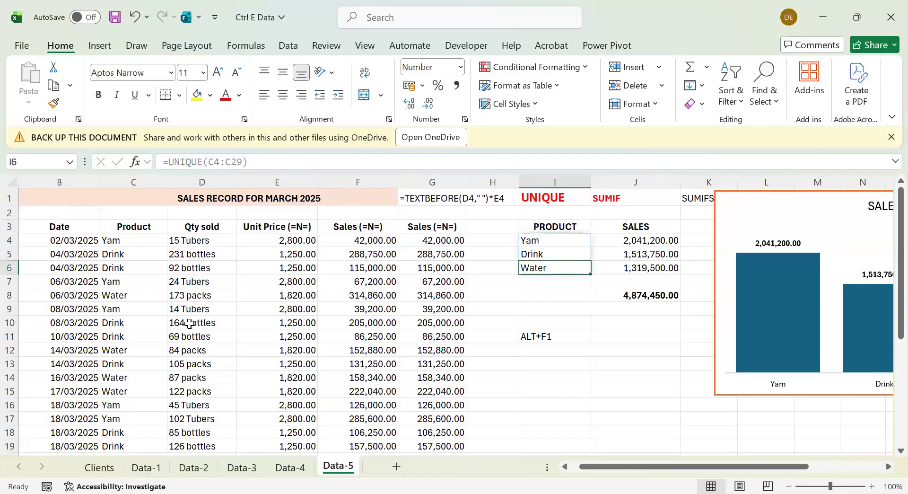
pyautogui.click(473, 292)
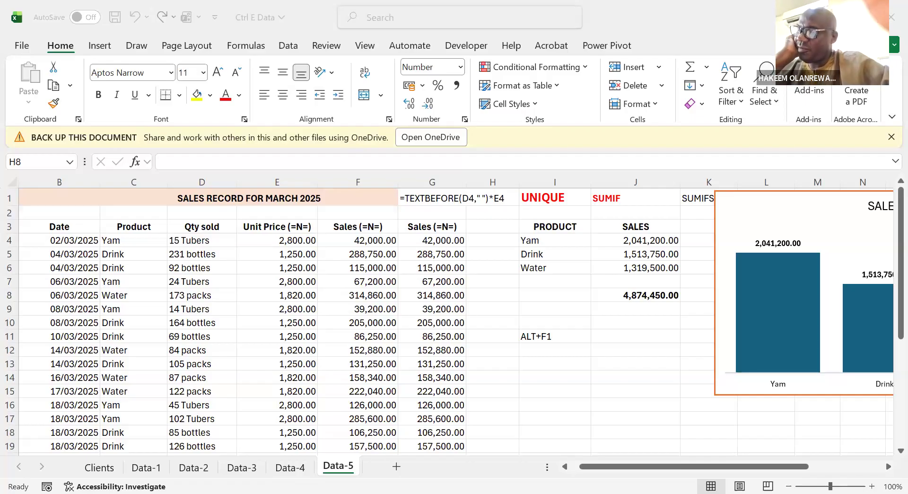
pyautogui.click(268, 277)
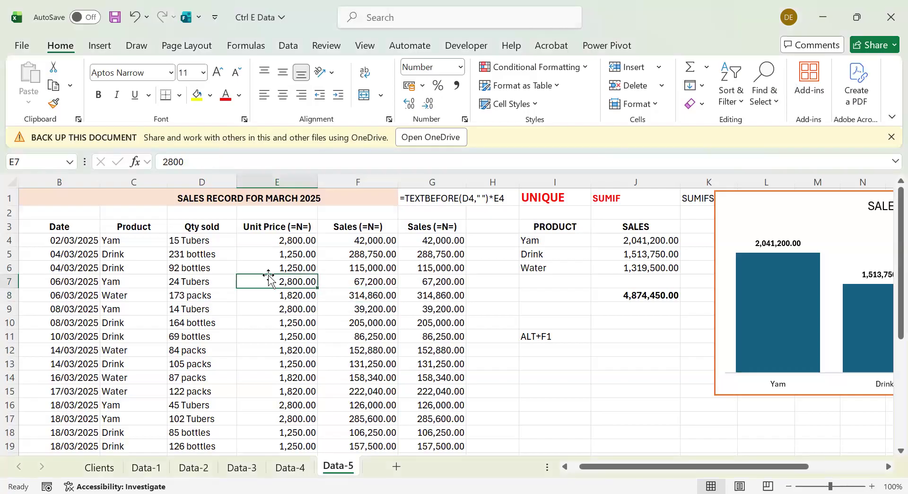
pyautogui.rightClick(278, 184)
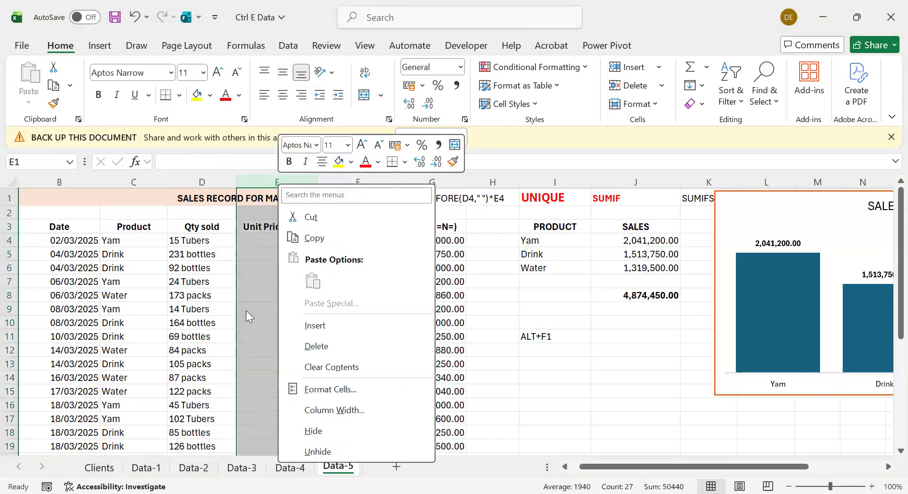
pyautogui.press('Escape')
pyautogui.click(273, 267)
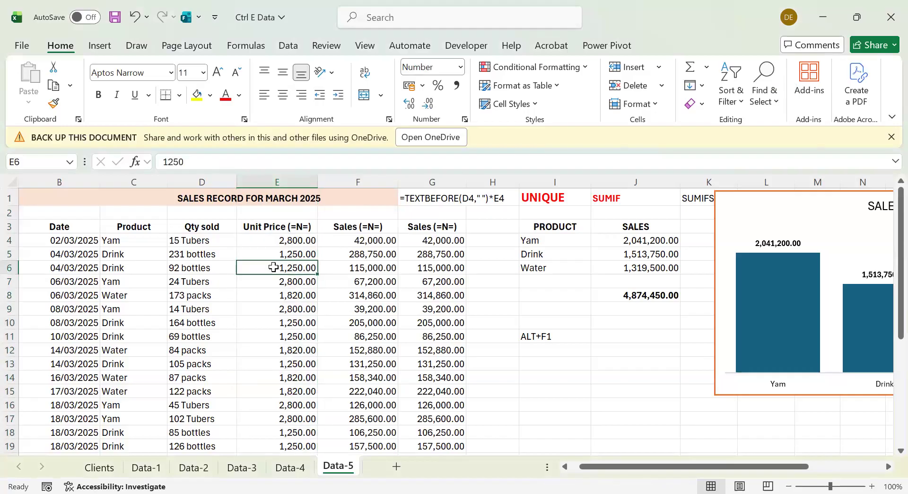
# Insert a blank column before the Unit Price column of the sales record
pyautogui.press('alt')
pyautogui.press('i')
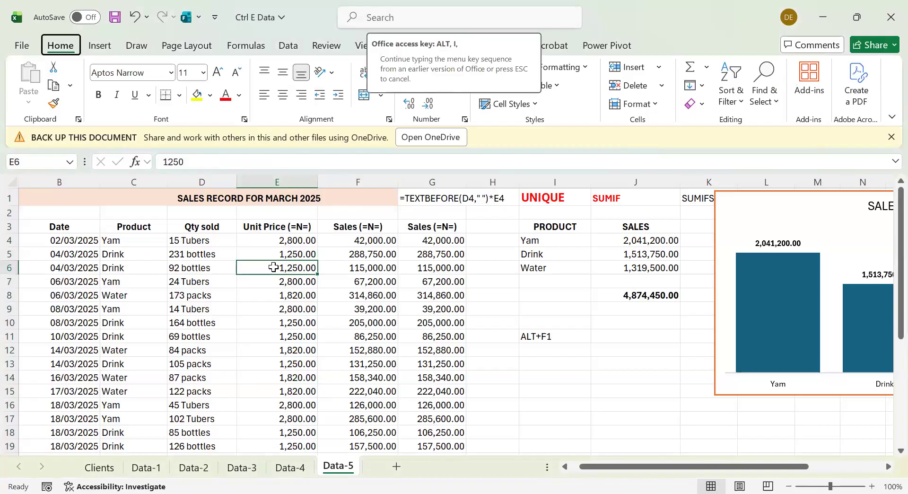
pyautogui.press('c')
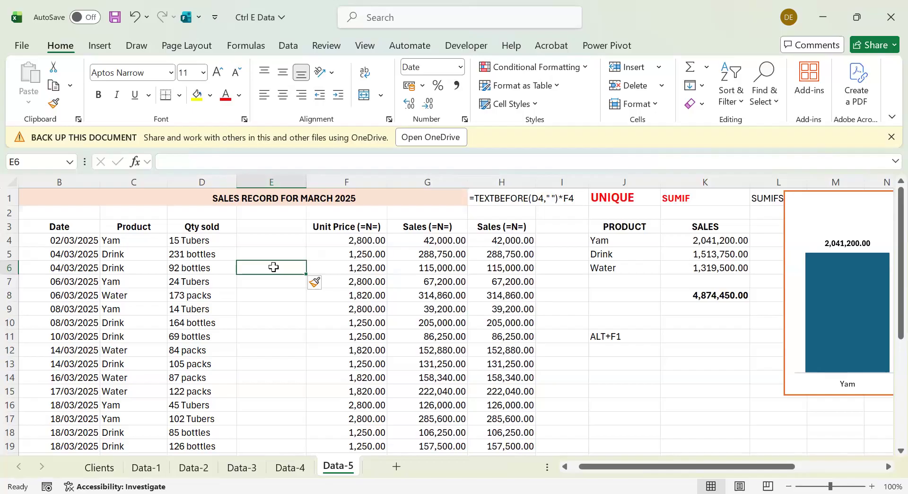
# Delete the blank column between Qty sold and Unit Price
pyautogui.press('alt')
pyautogui.press('h')
pyautogui.press('d')
pyautogui.press('c')
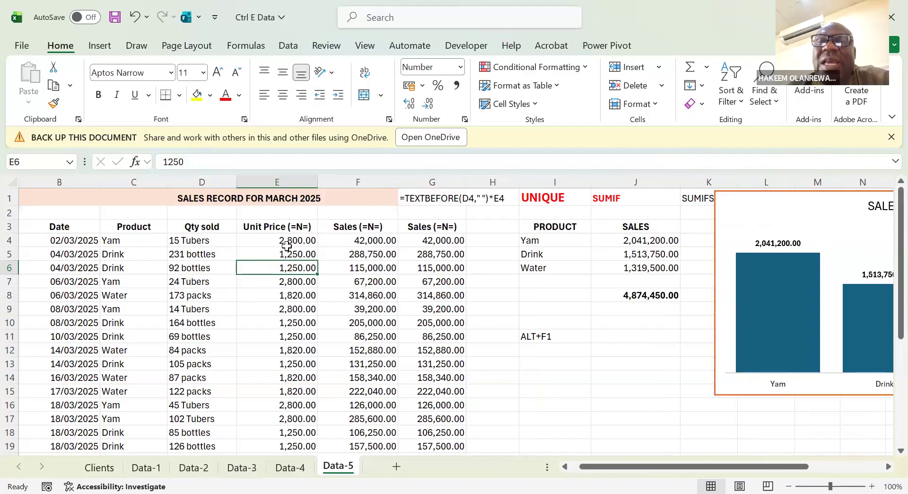
pyautogui.click(365, 180)
pyautogui.click(363, 268)
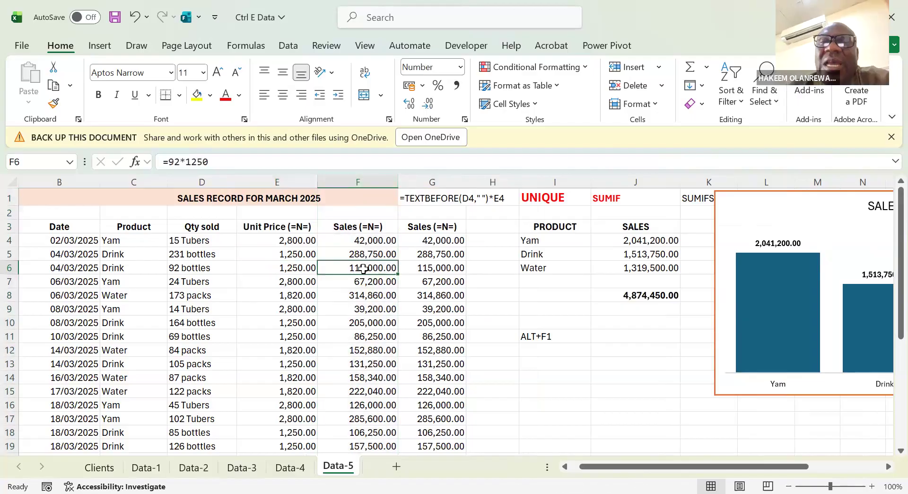
pyautogui.click(365, 181)
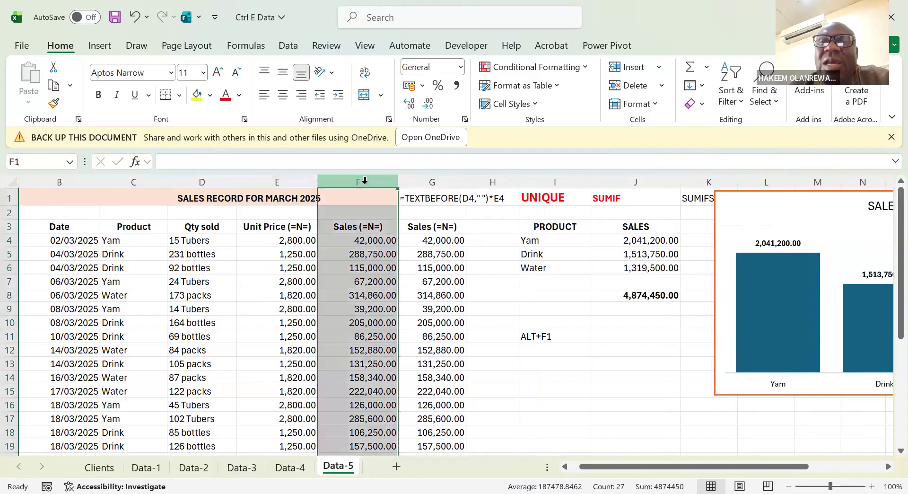
pyautogui.rightClick(351, 250)
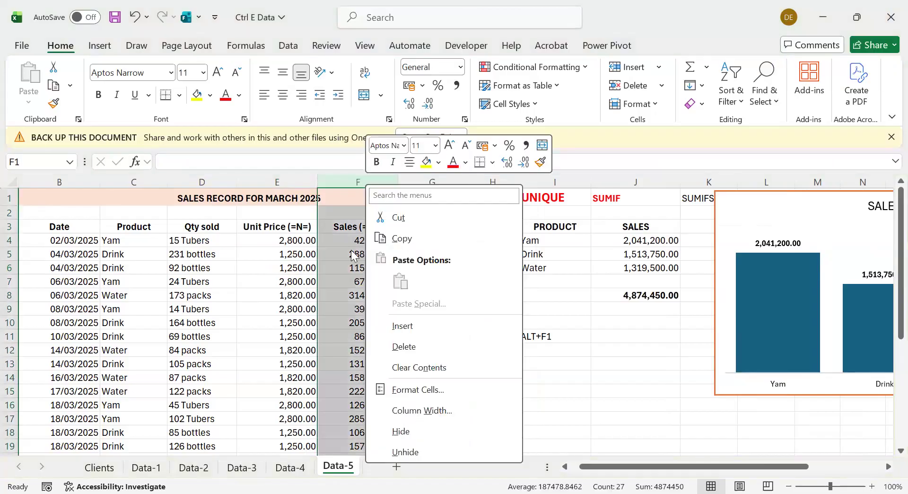
pyautogui.click(356, 263)
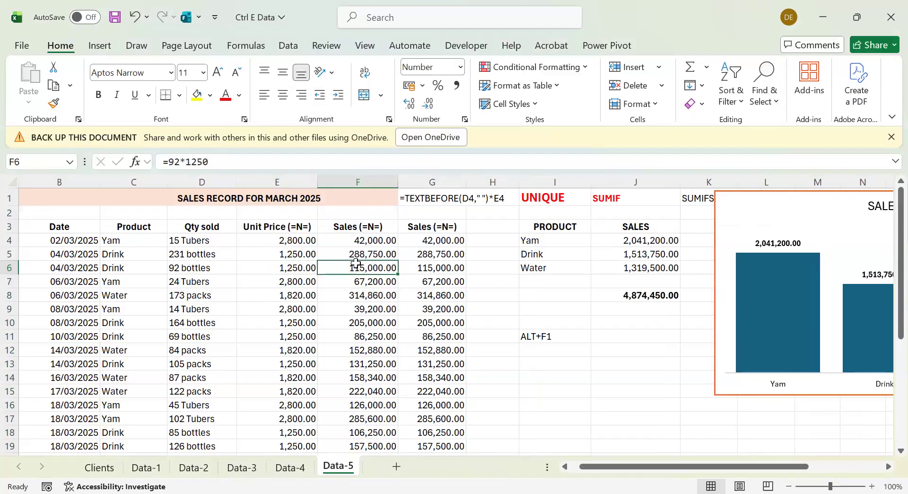
pyautogui.press('Up')
pyautogui.press('Down')
pyautogui.press('Down')
pyautogui.press('Up')
pyautogui.press('Up')
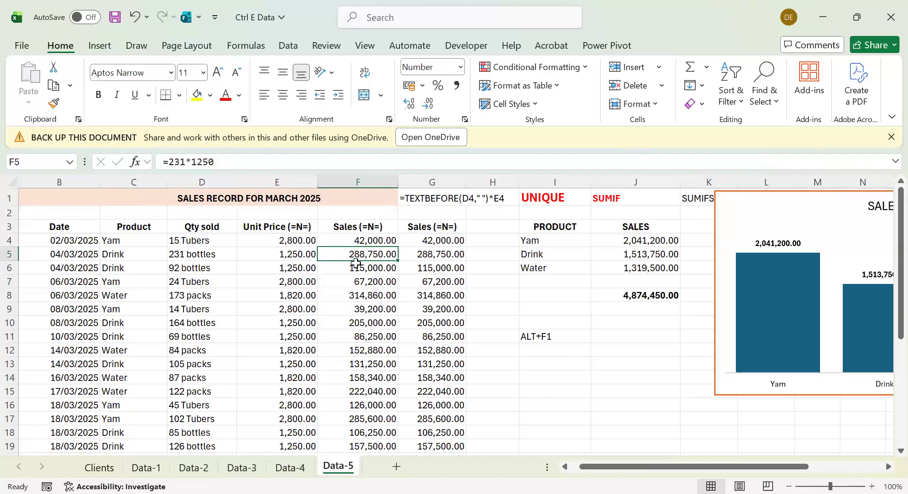
# Delete the first Sales column of the sales record and undo the deletion
pyautogui.write('H')
pyautogui.press('Escape')
pyautogui.press('alt')
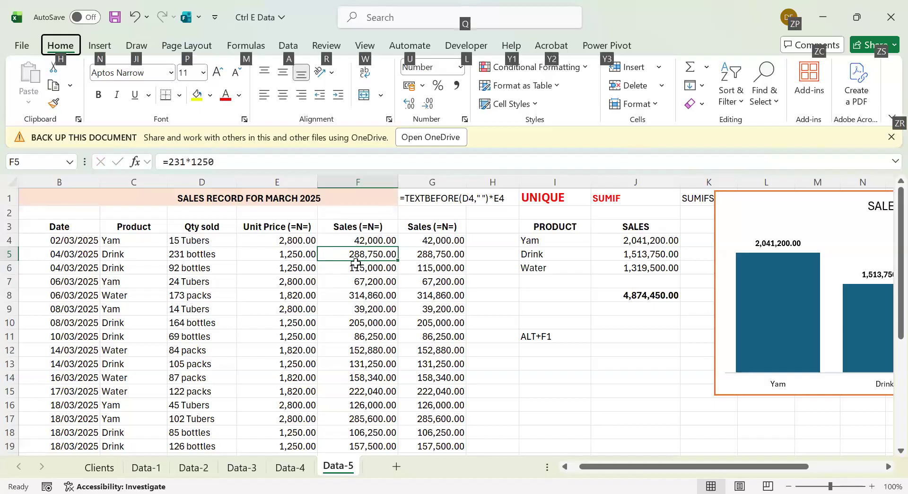
pyautogui.press('h')
pyautogui.press('d')
pyautogui.press('c')
pyautogui.hotkey('ctrl', 'z')
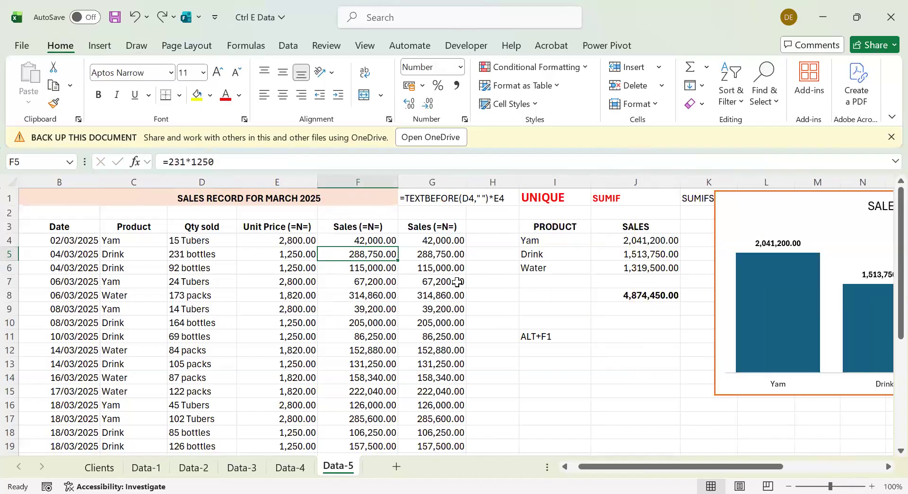
# Enter the note "ALT,H,D,C" in cell F2 above the first Sales heading
pyautogui.click(361, 213)
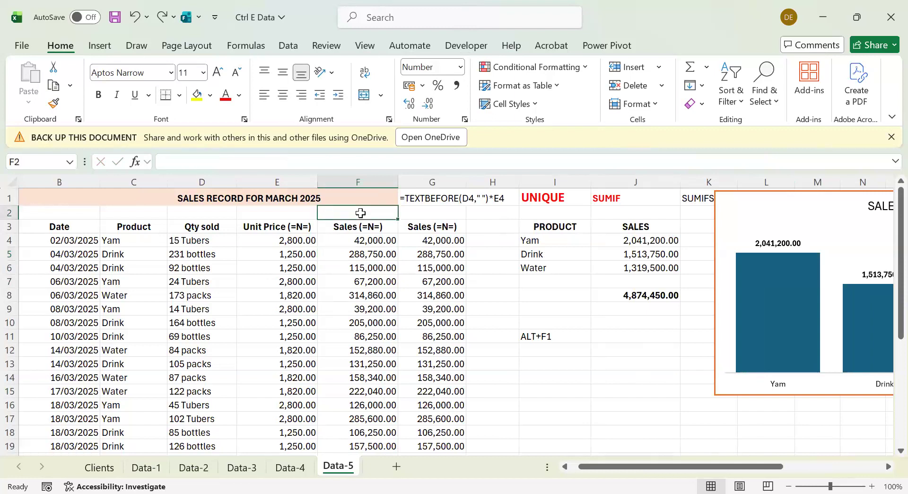
pyautogui.write('ALT')
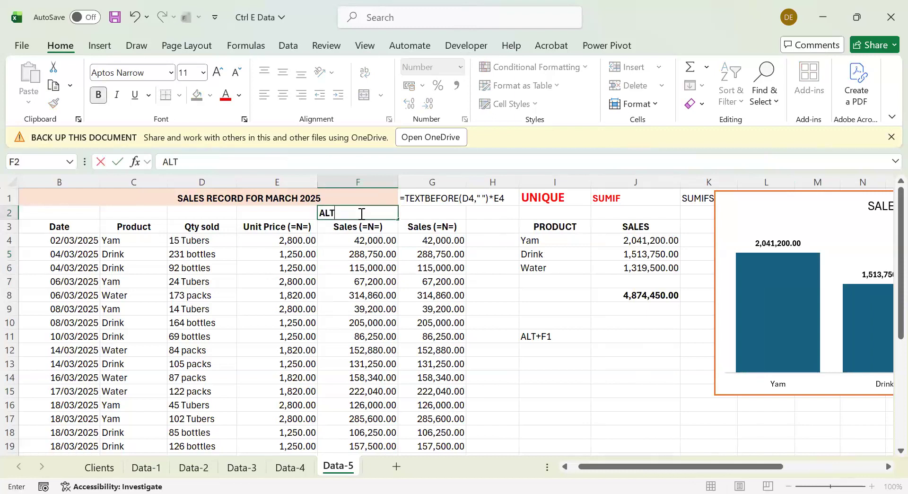
pyautogui.write(',H')
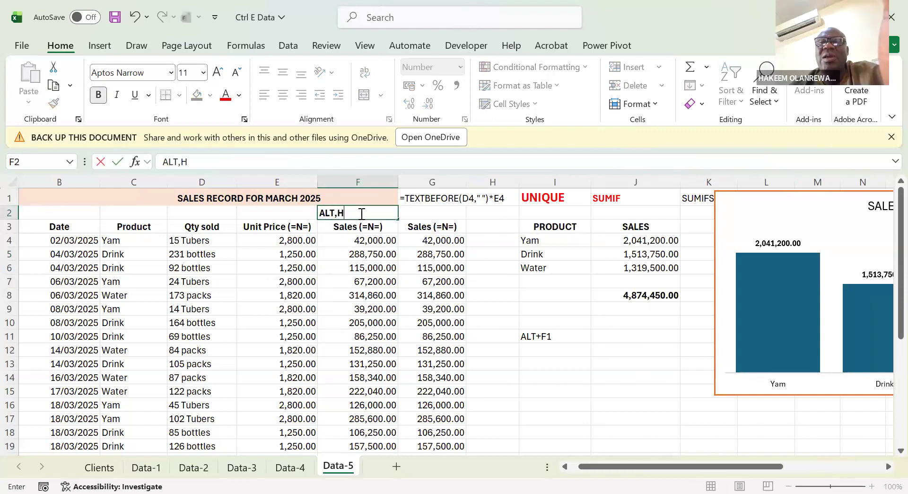
pyautogui.write(',D,C')
pyautogui.hotkey('ctrl', 'Return')
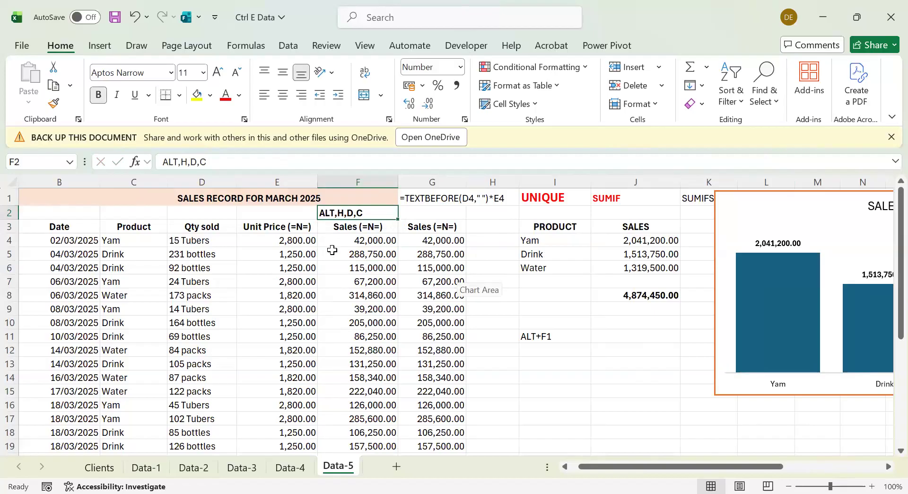
# Delete the second Sales column, which holds the TEXTBEFORE formulas, and undo the deletion
pyautogui.click(426, 279)
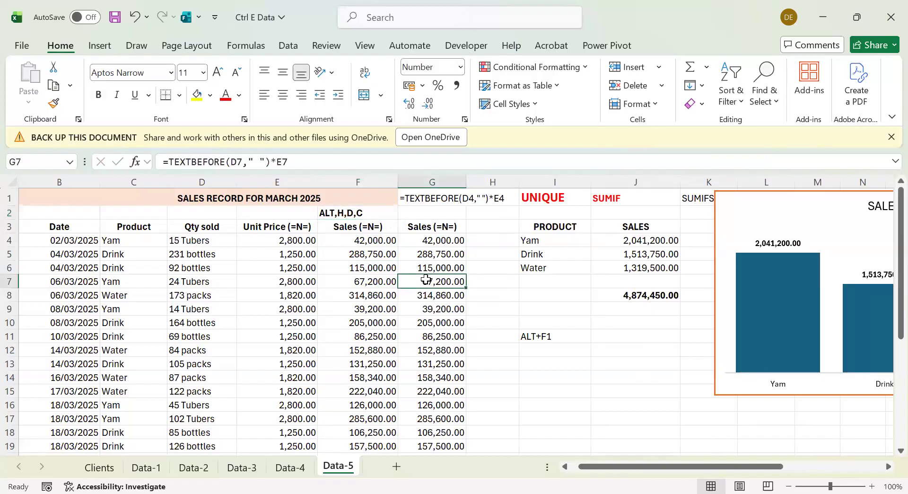
pyautogui.press('alt')
pyautogui.press('h')
pyautogui.press('d')
pyautogui.press('c')
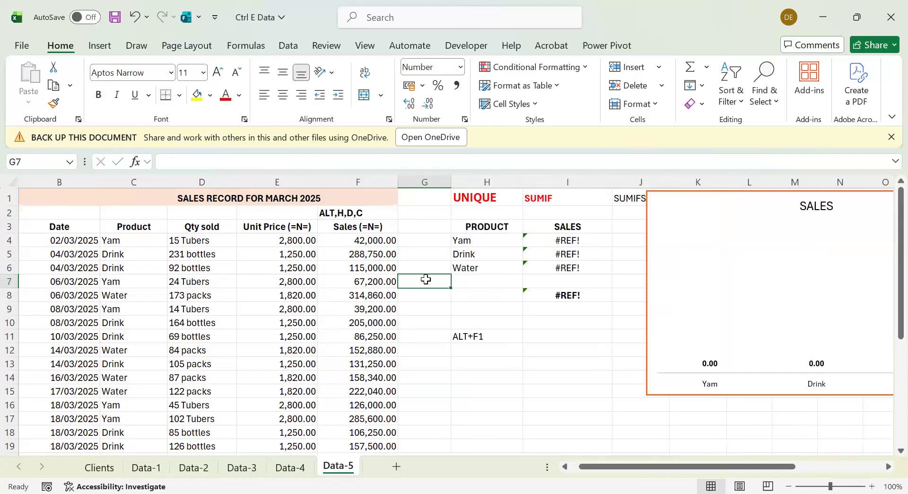
pyautogui.hotkey('ctrl', 'z')
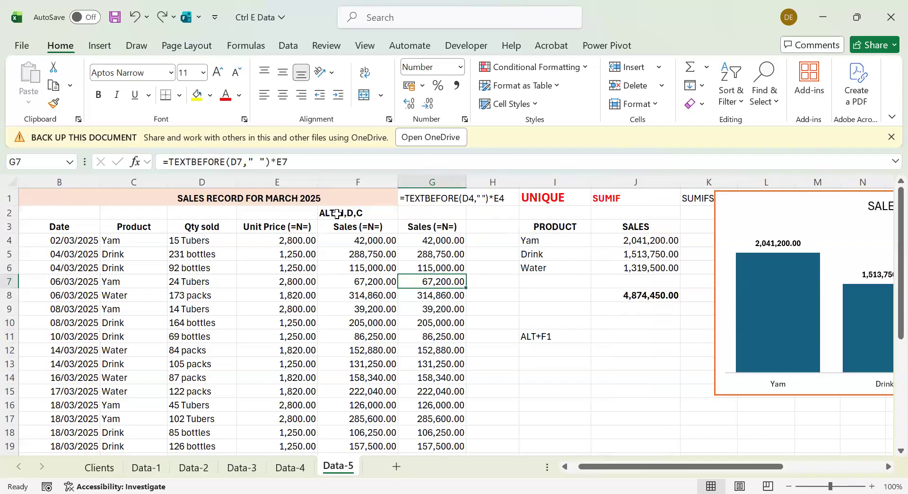
# Clear the shortcut note from cell F2 above the first Sales heading
pyautogui.click(392, 211)
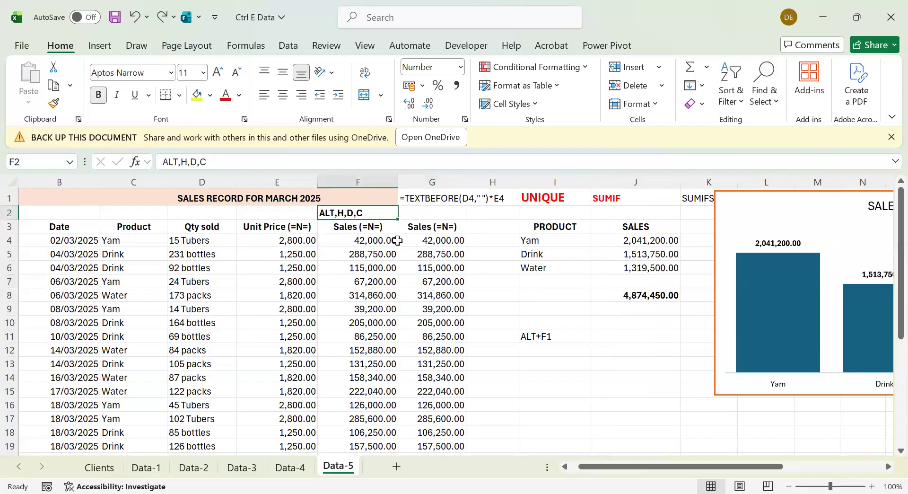
pyautogui.moveTo(152, 256); pyautogui.dragTo(320, 254)
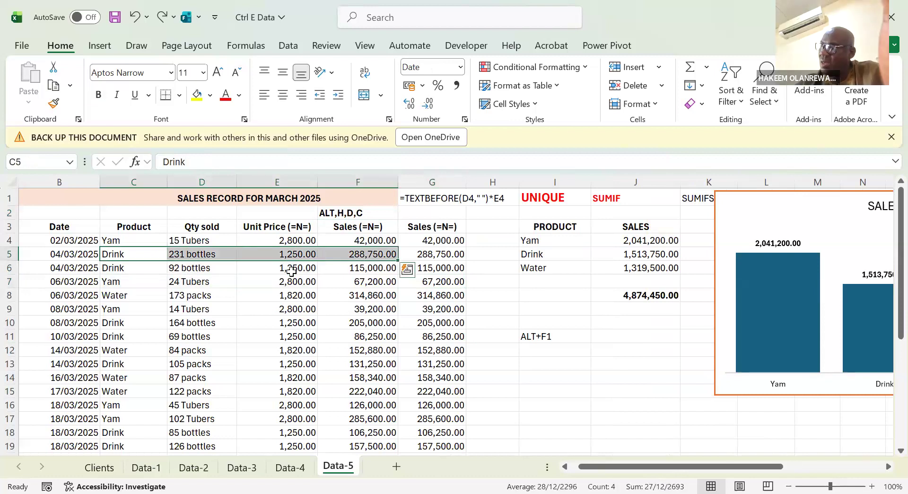
pyautogui.click(292, 270)
pyautogui.doubleClick(331, 214)
pyautogui.press('BackSpace')
pyautogui.press('Escape')
pyautogui.press('Down')
pyautogui.press('Up')
pyautogui.press('Delete')
pyautogui.press('Down')
pyautogui.press('Down')
pyautogui.press('Down')
pyautogui.press('Down')
pyautogui.press('Down')
pyautogui.press('Down')
pyautogui.press('Down')
pyautogui.press('Down')
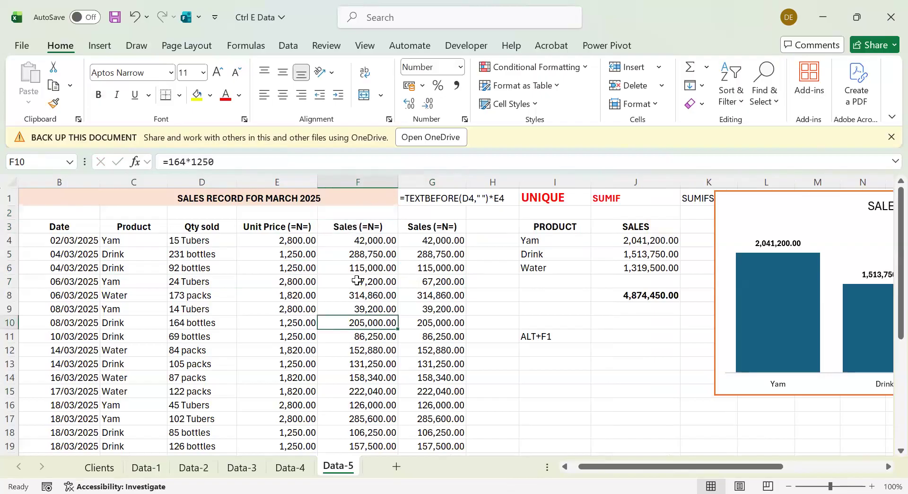